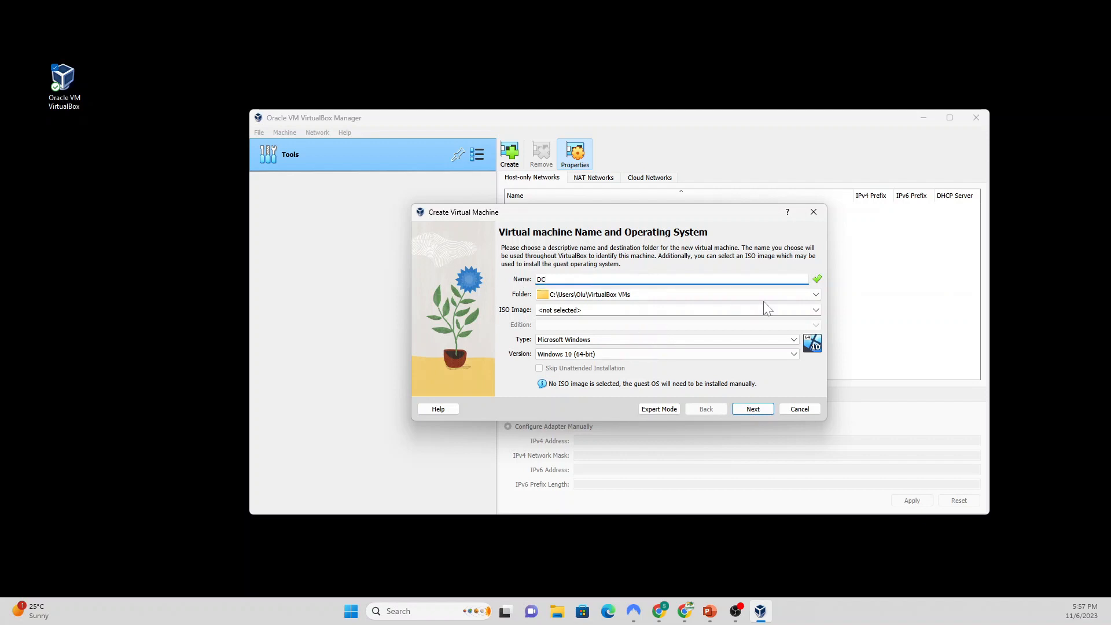
Step: Set the DC machine's storage folder to C:\VmOS
left_click(816, 296)
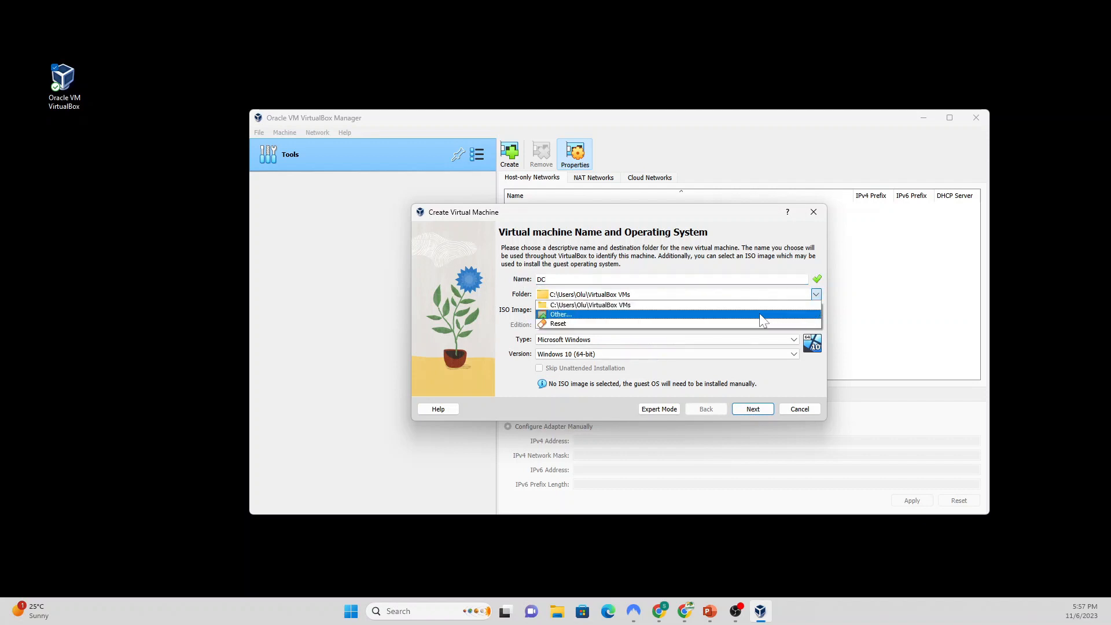
left_click(762, 320)
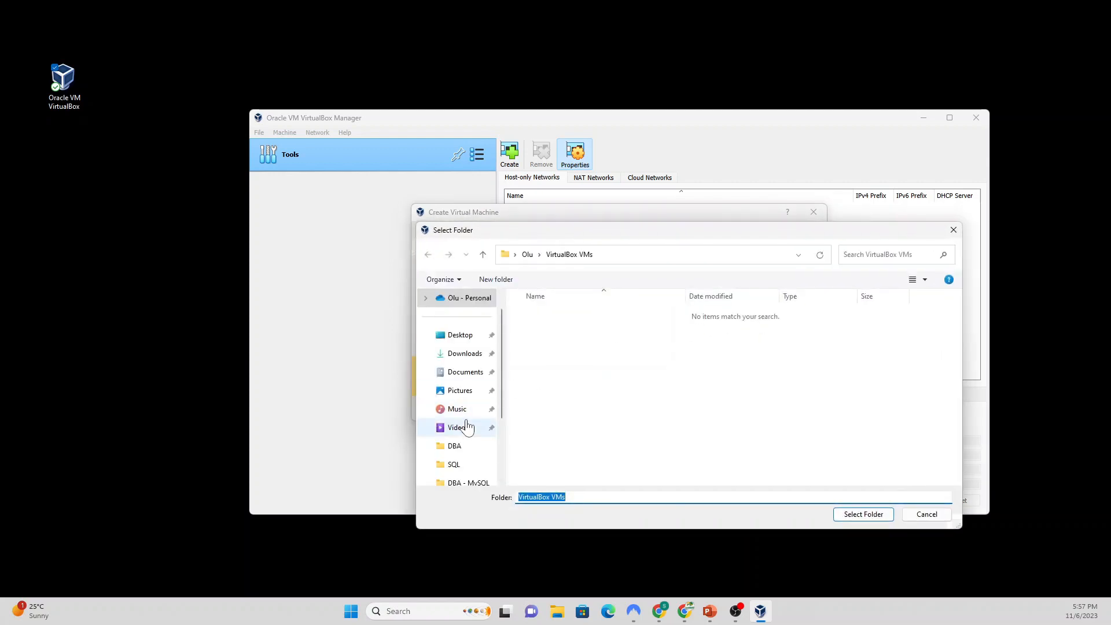
left_click(469, 464)
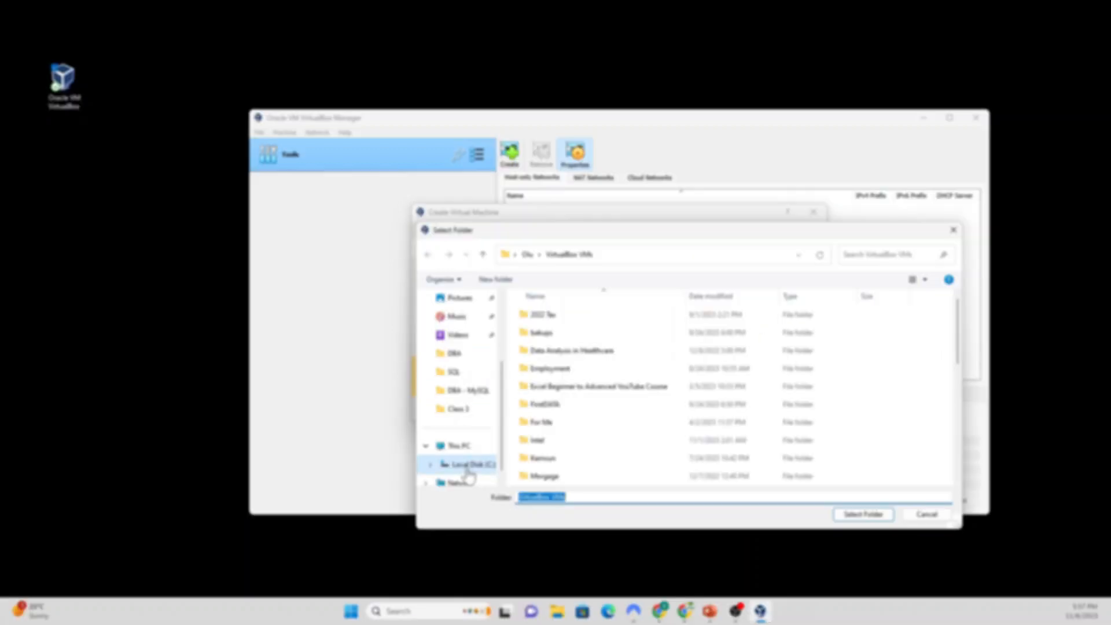
left_click(547, 426)
scroll(550, 423, "down", 5)
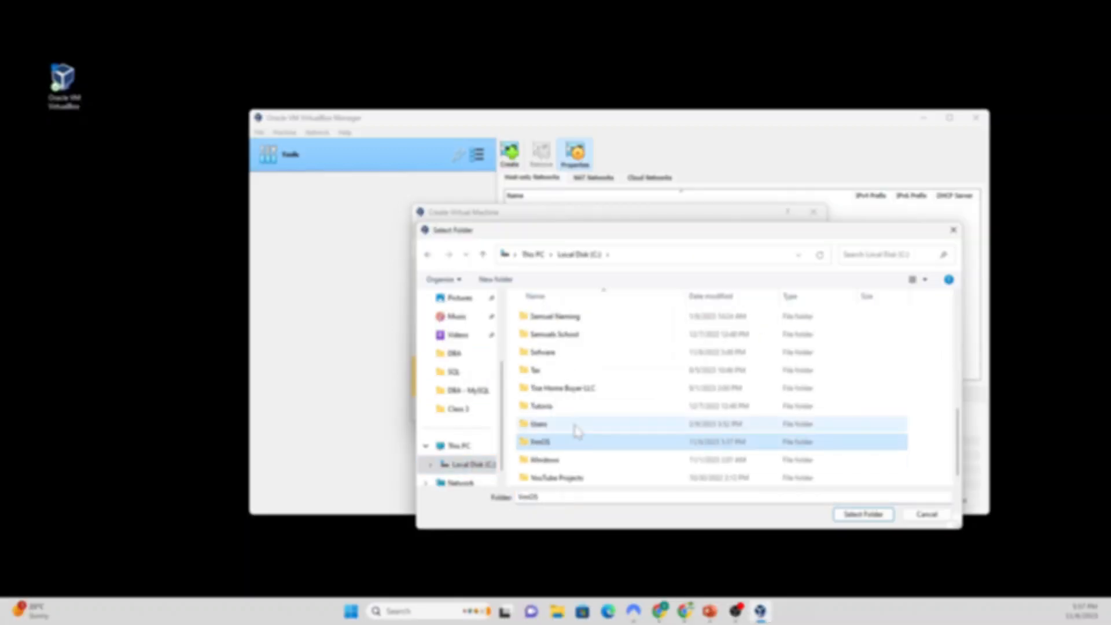
left_click(557, 444)
double_click(558, 444)
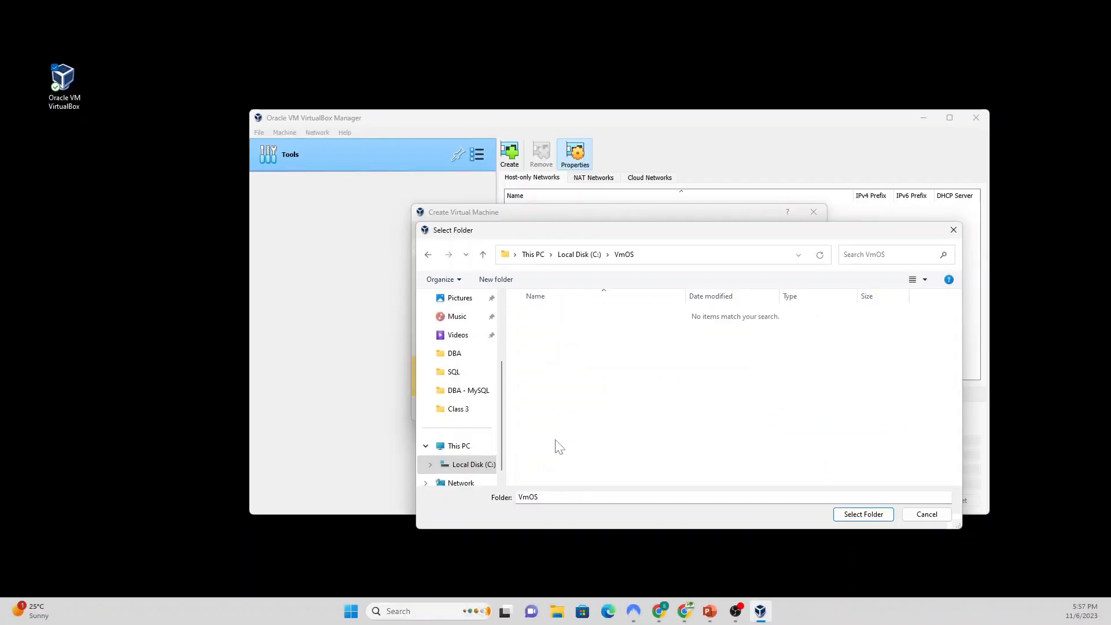
left_click(853, 514)
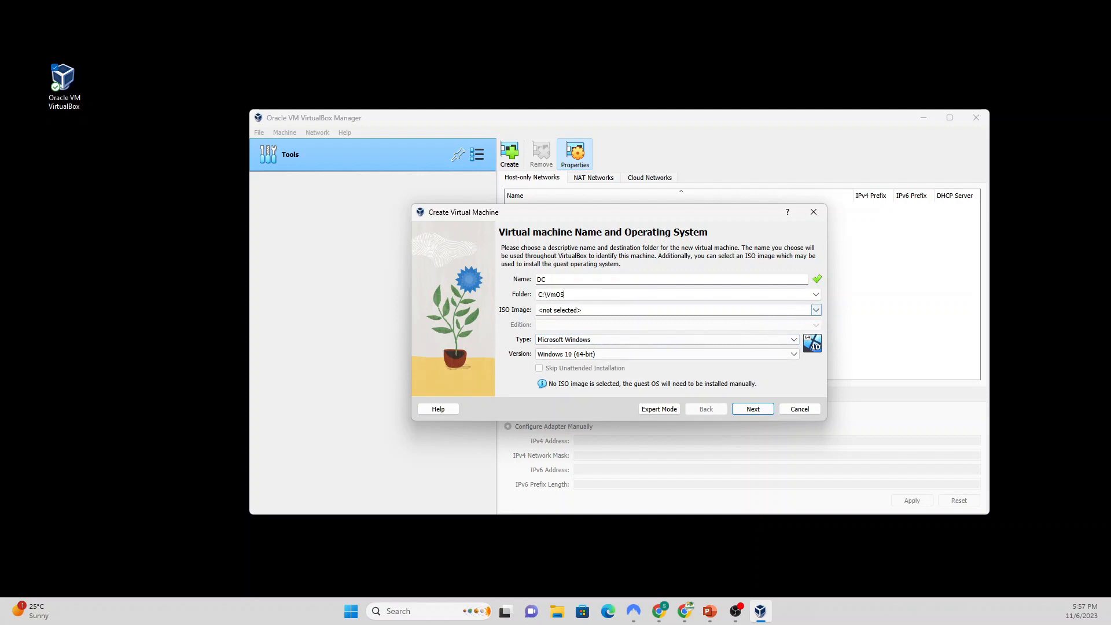
Step: Choose Windows 2019 (64-bit) as the guest OS version and continue to hardware
left_click(794, 353)
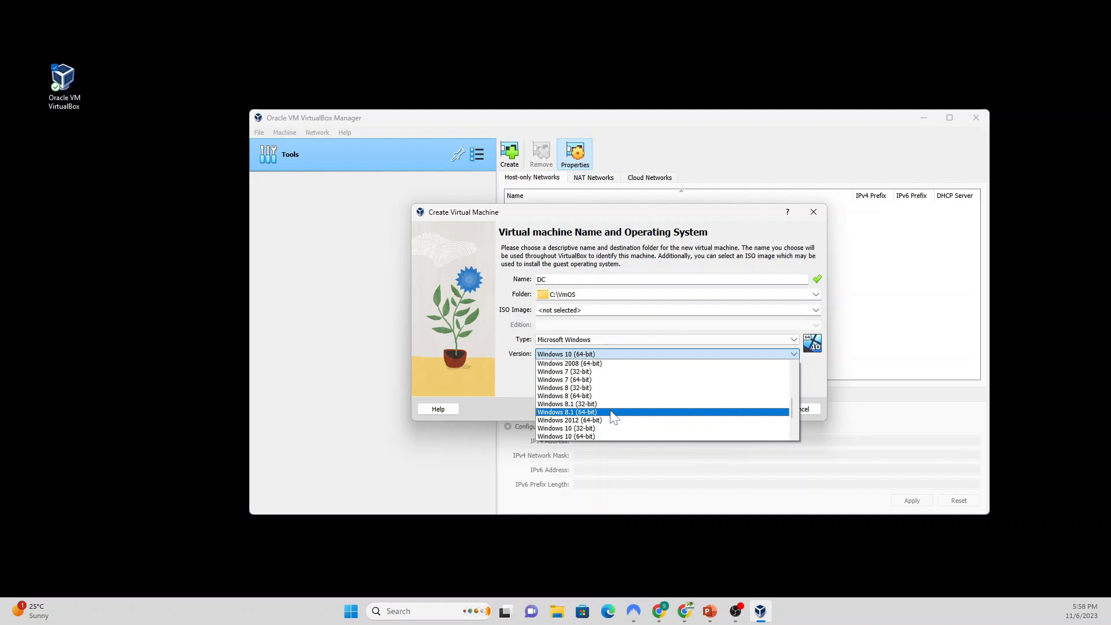
scroll(596, 422, "down", 2)
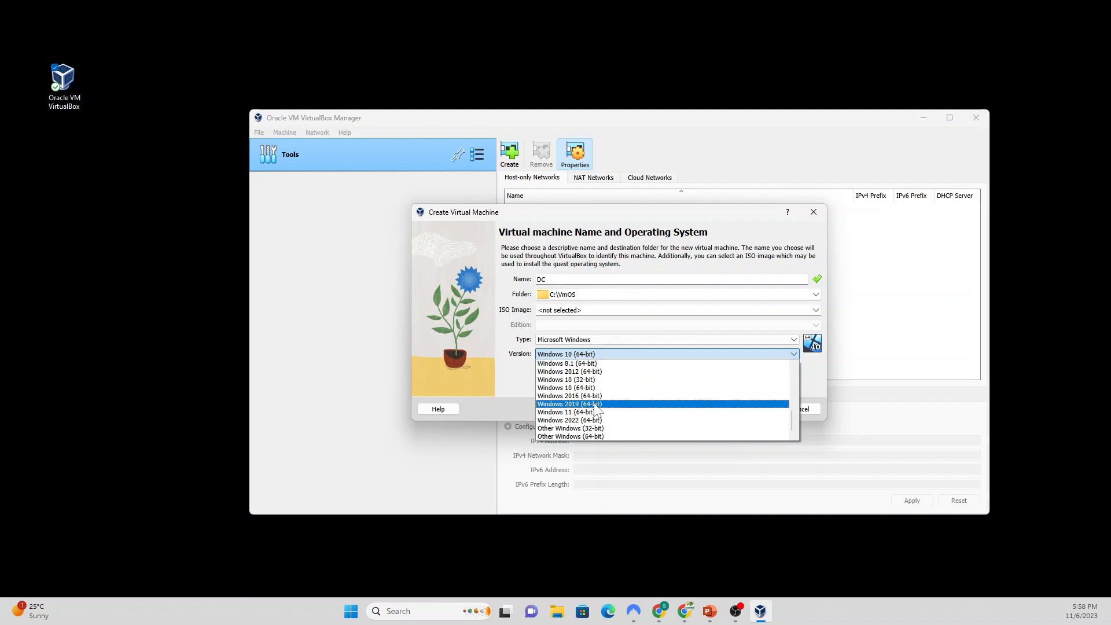
left_click(606, 404)
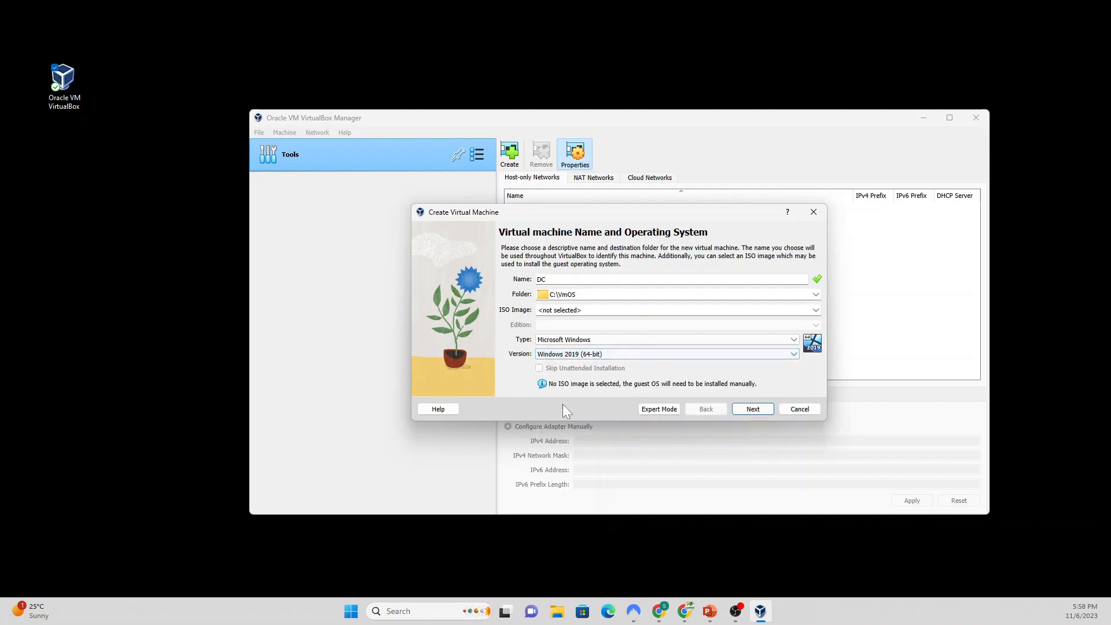
left_click(753, 409)
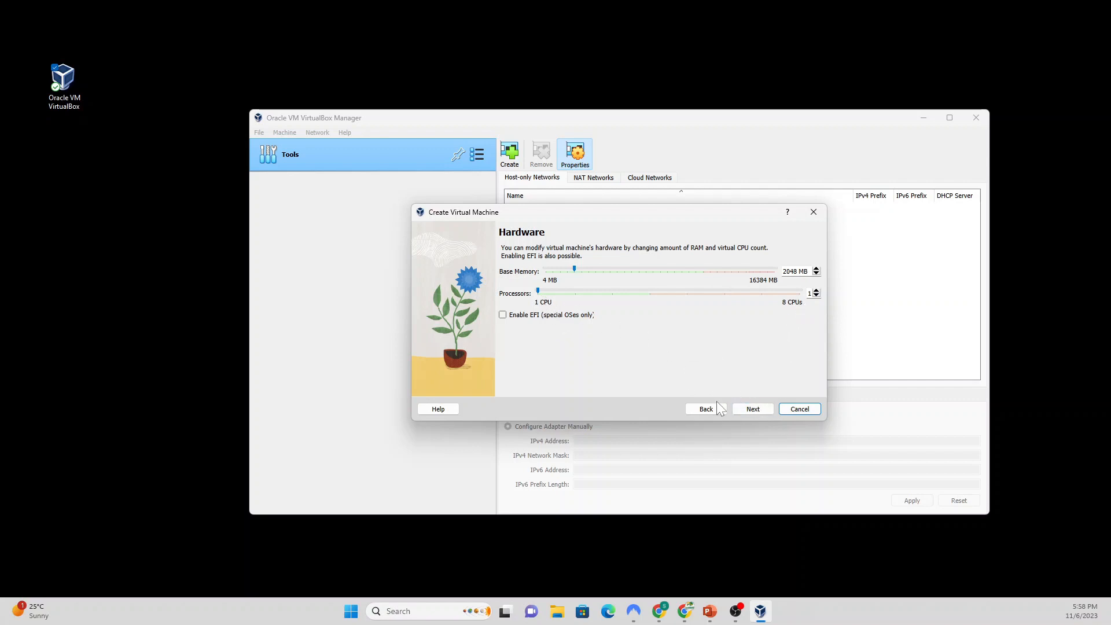
Step: Keep the default hardware, change DC's virtual disk to 40 GB and finish creating it
left_click(752, 408)
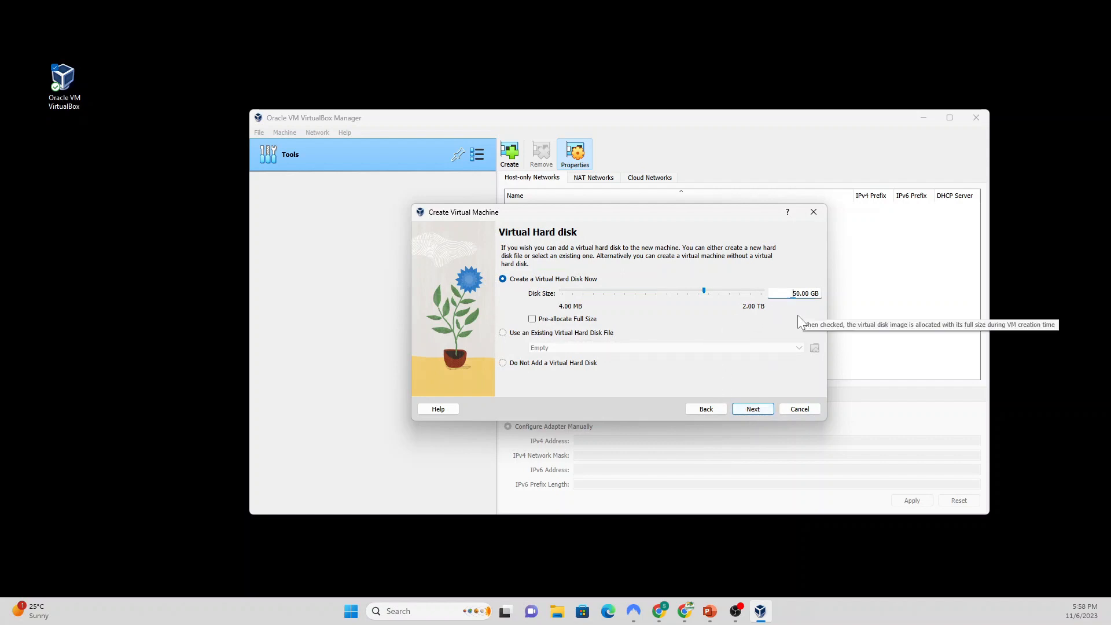
key("Delete")
type("4")
left_click(752, 409)
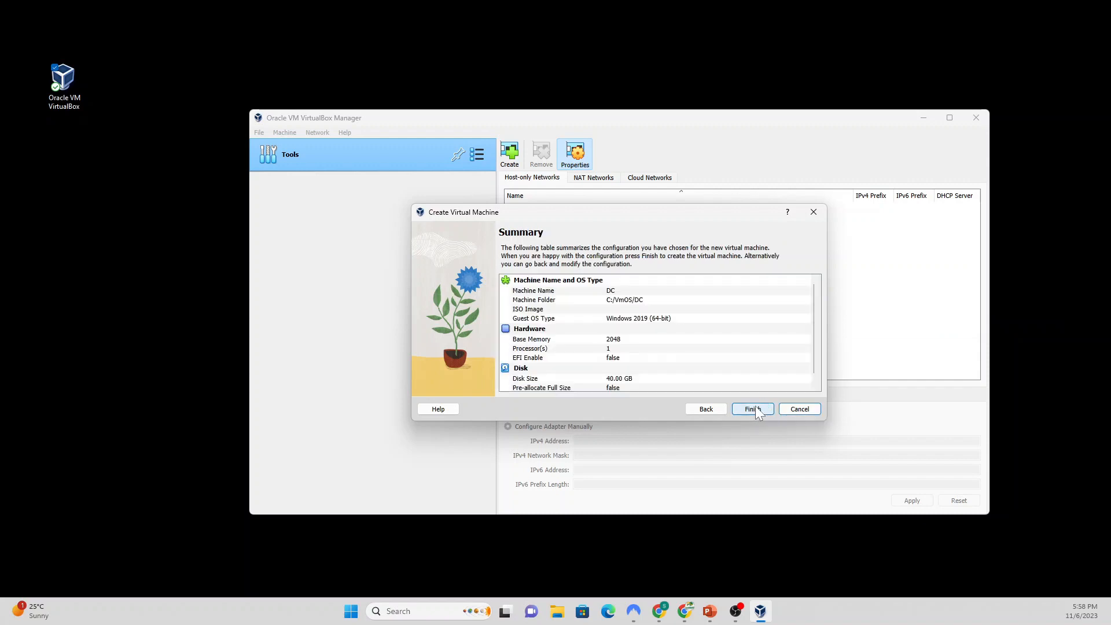
left_click(752, 409)
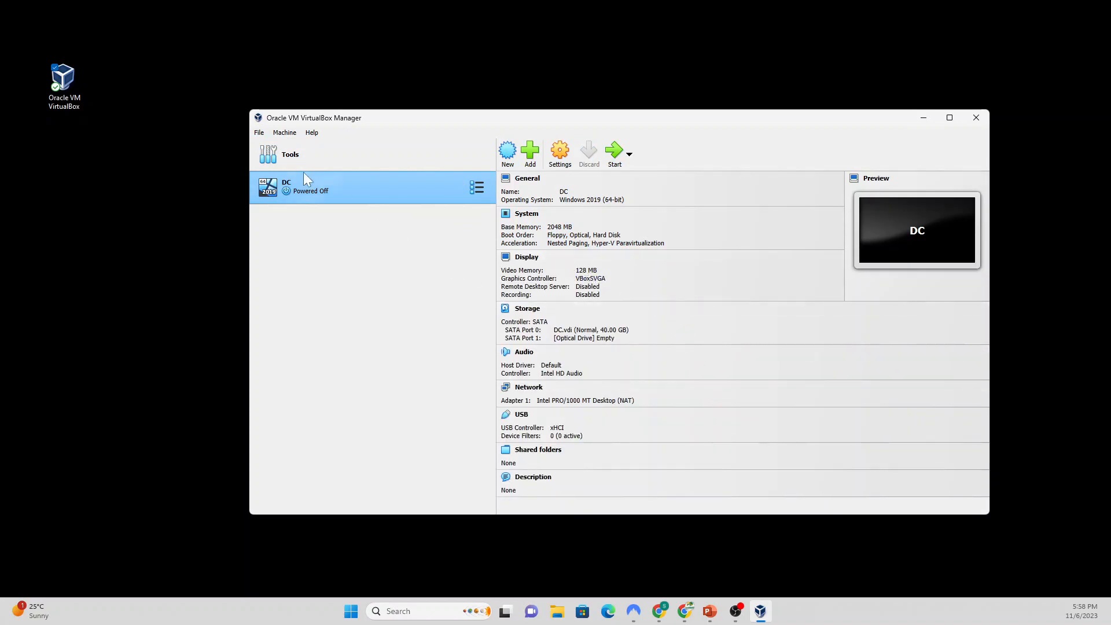
Step: Start a new machine named SQLNode1 with its folder set to C:\VmOS
left_click(508, 154)
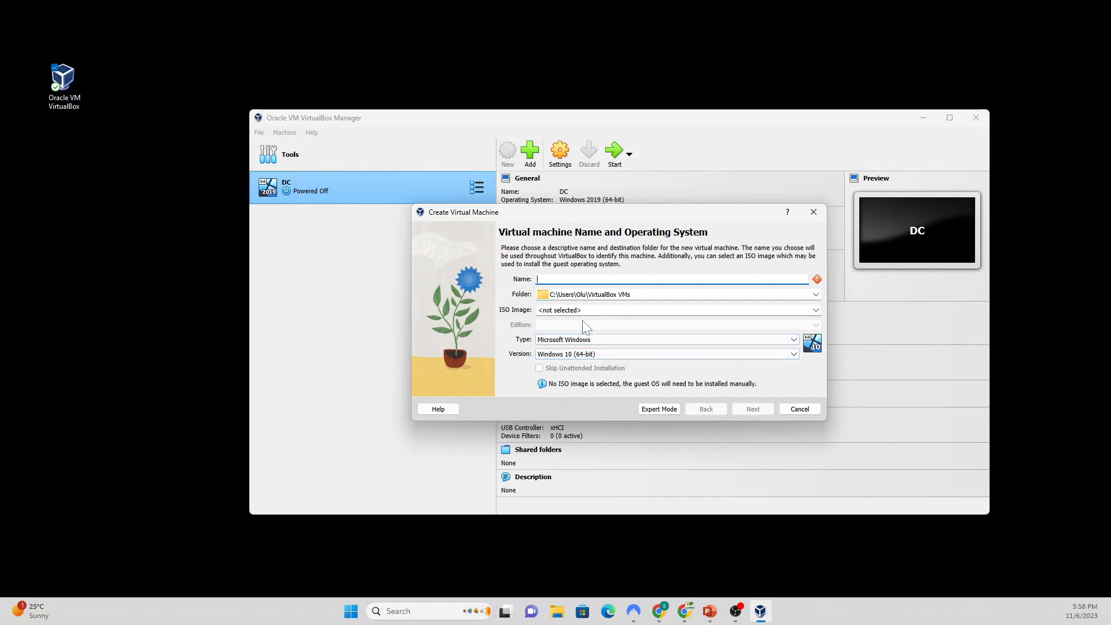
type("SQLNode1")
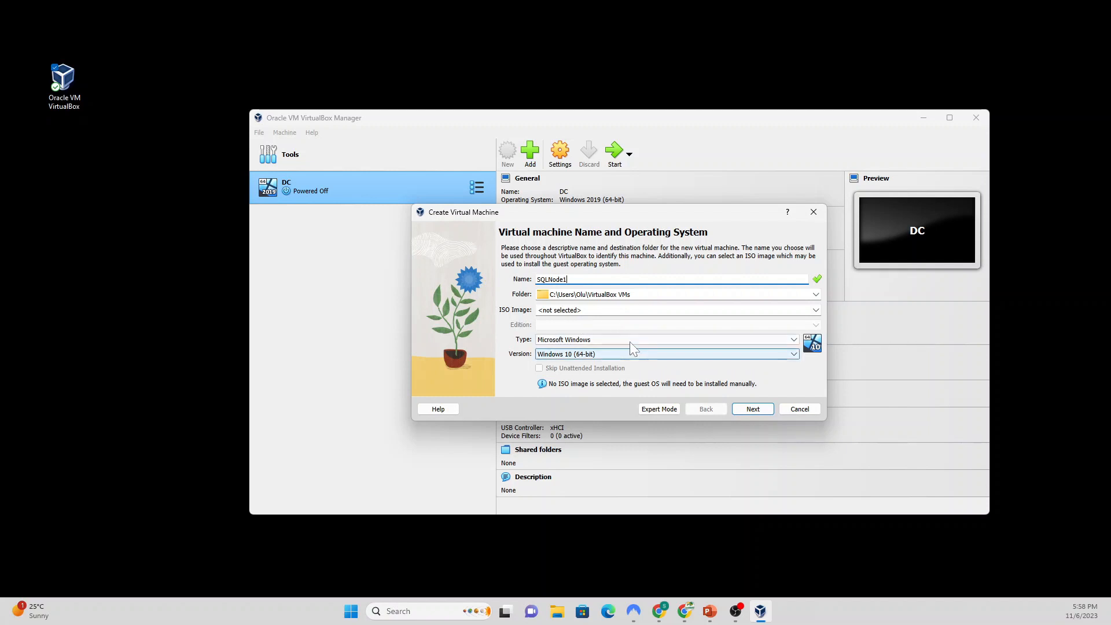
left_click(816, 295)
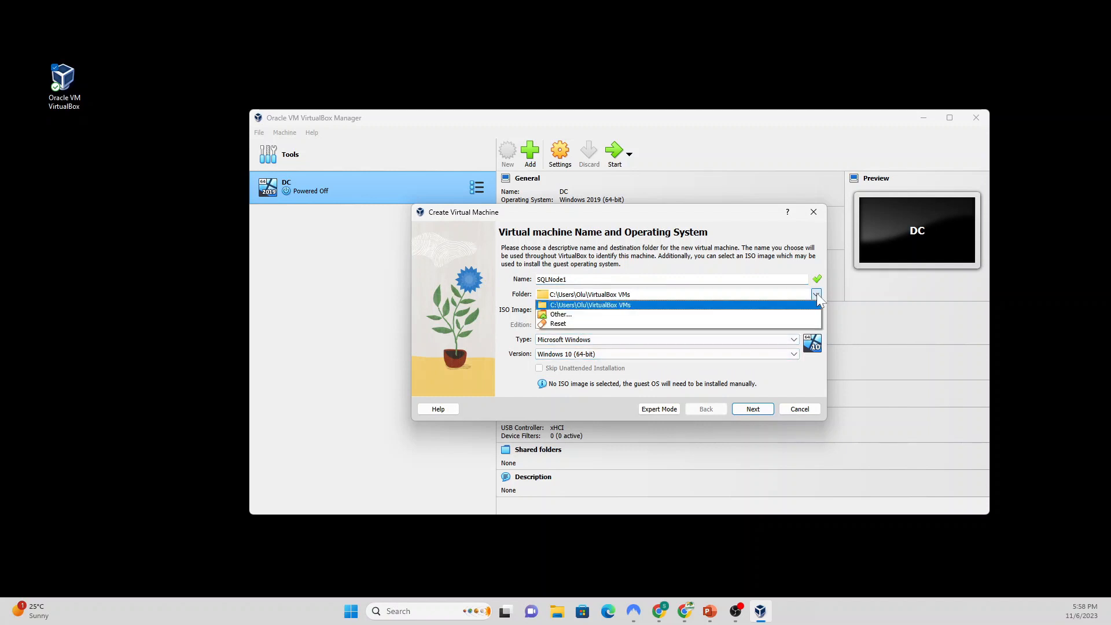
left_click(746, 317)
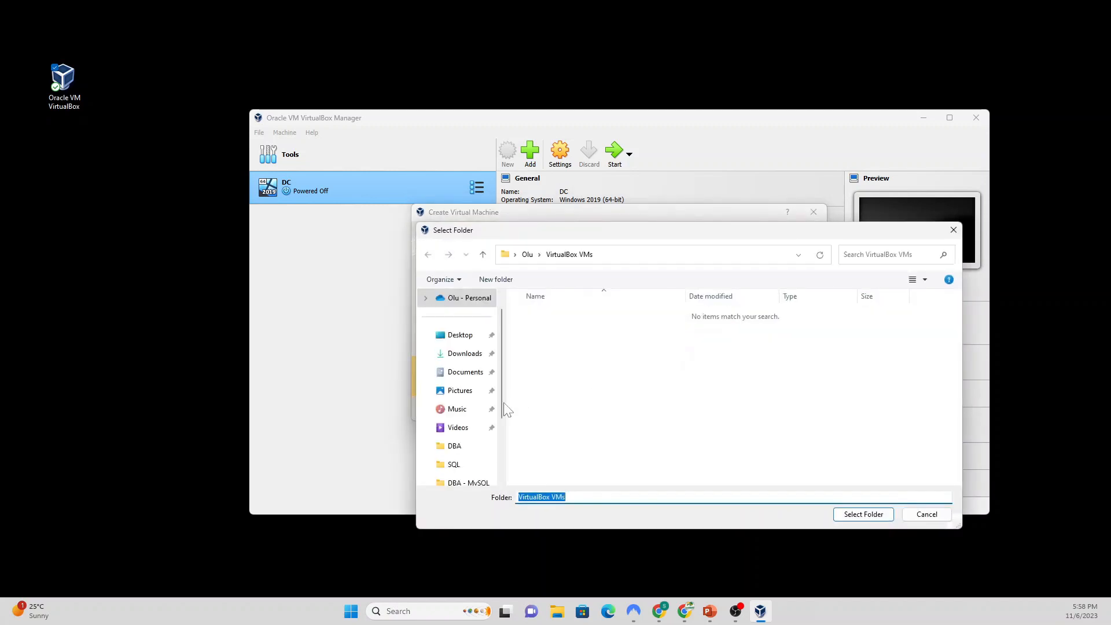
left_click_drag(503, 397, 503, 442)
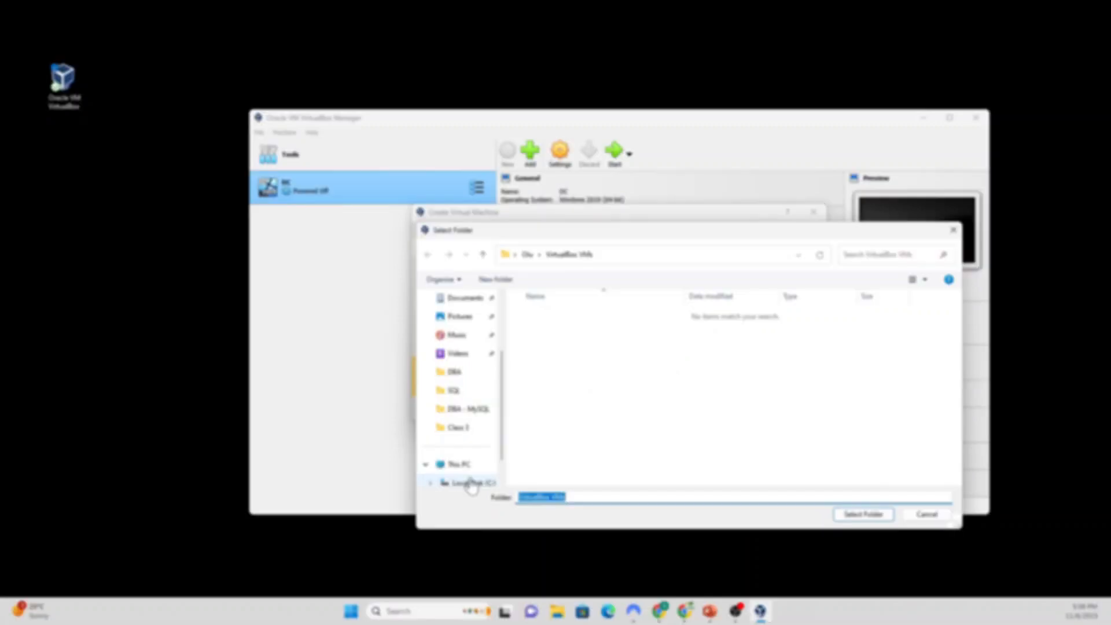
left_click(463, 483)
left_click(559, 334)
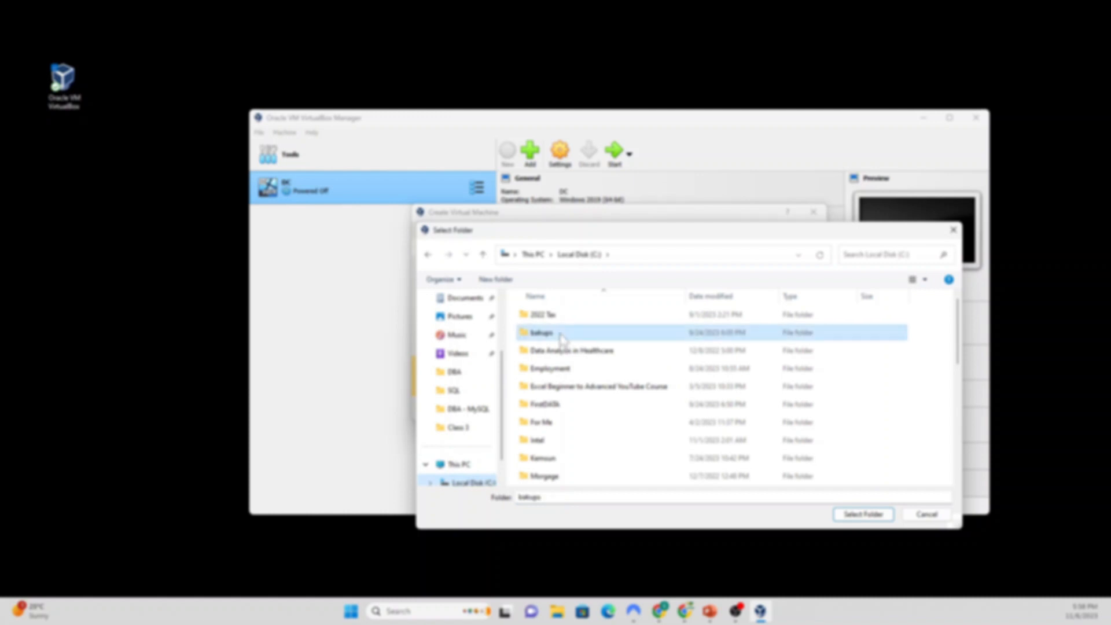
key("v")
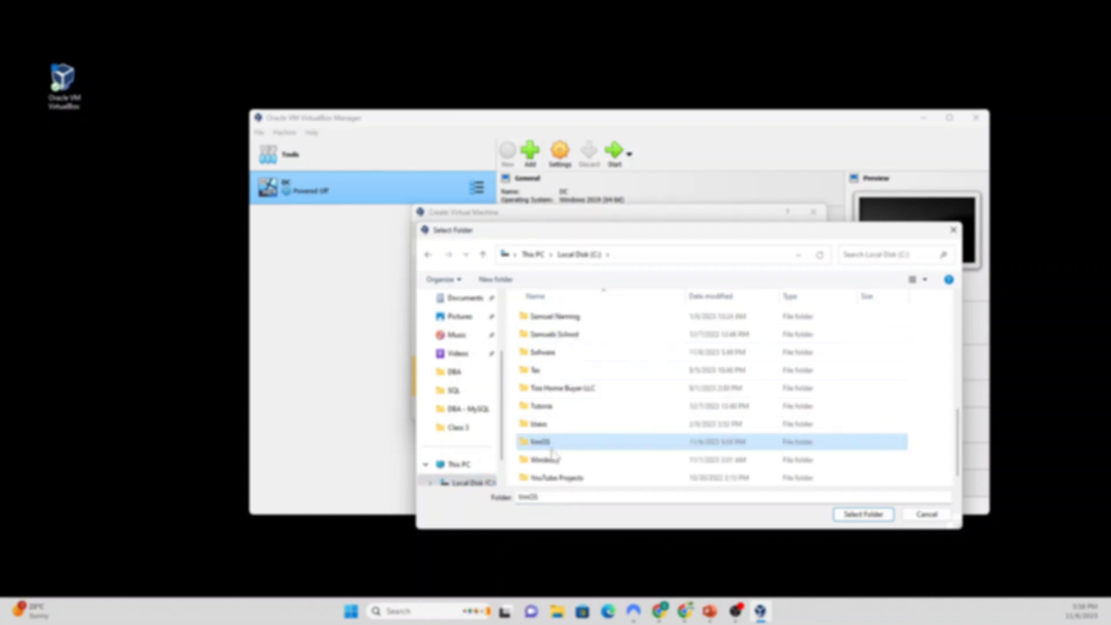
double_click(553, 442)
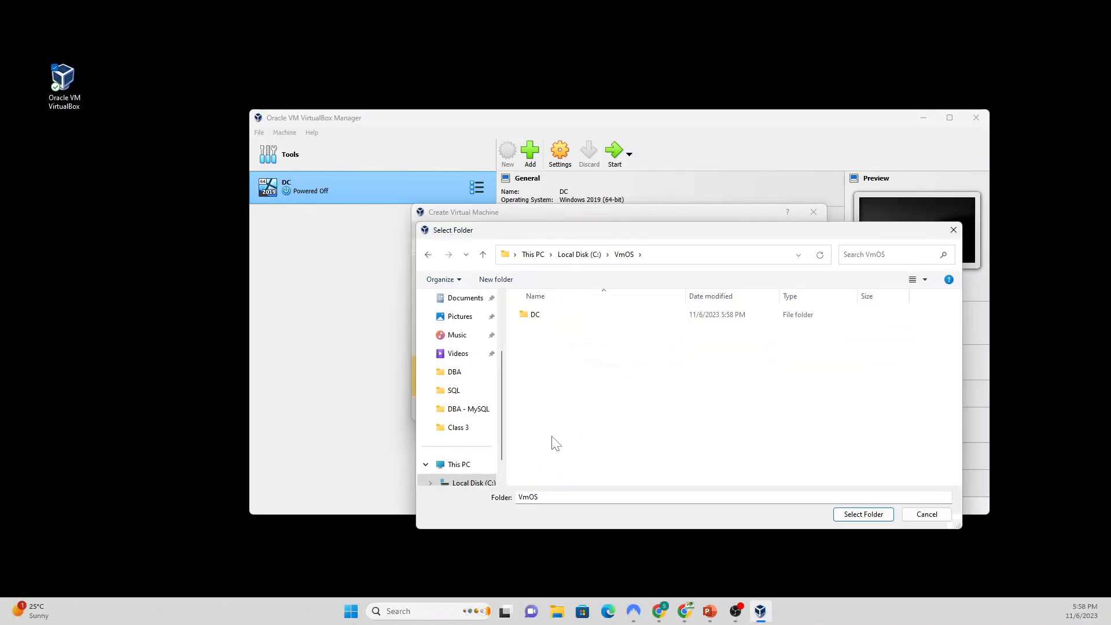
left_click(863, 513)
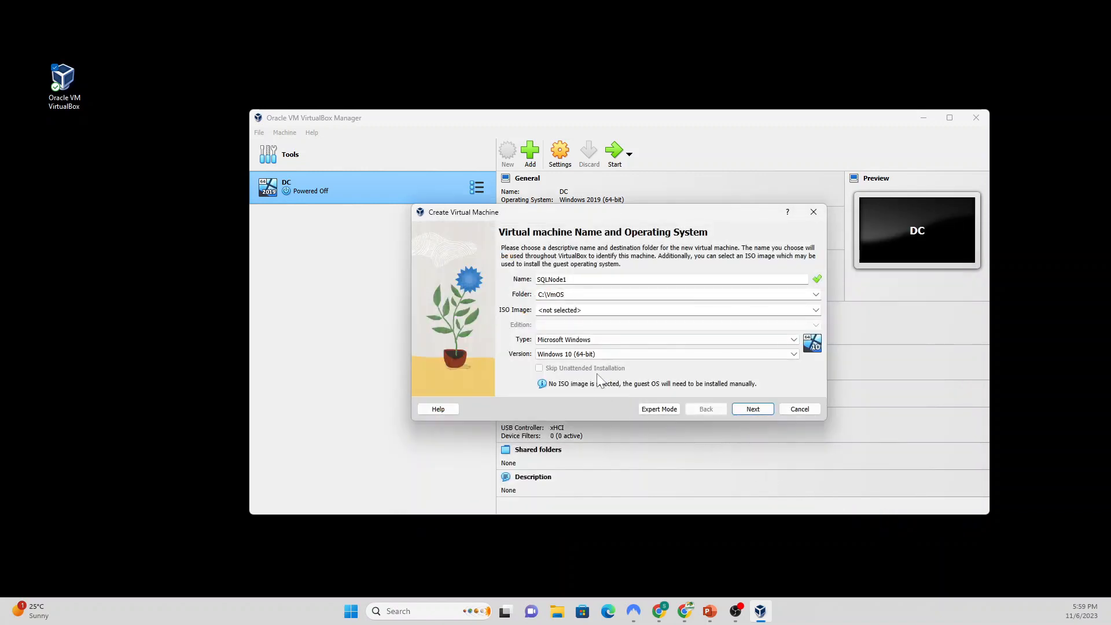
Step: Choose Windows 2019 (64-bit), accept the defaults with a 50 GB disk, and finish
left_click(742, 353)
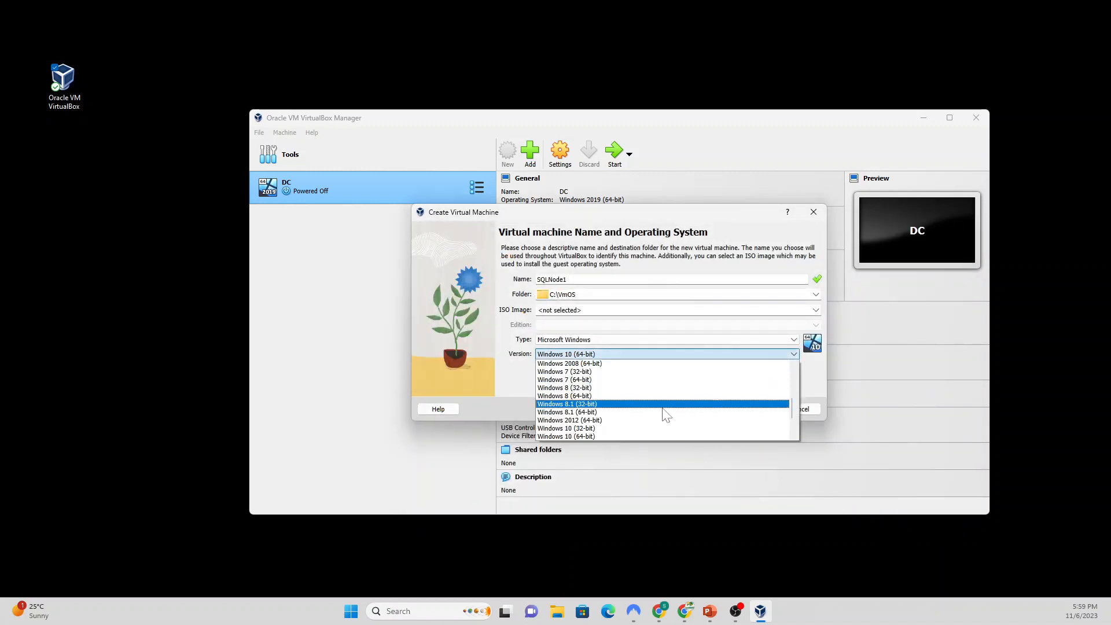
scroll(665, 419, "down", 1)
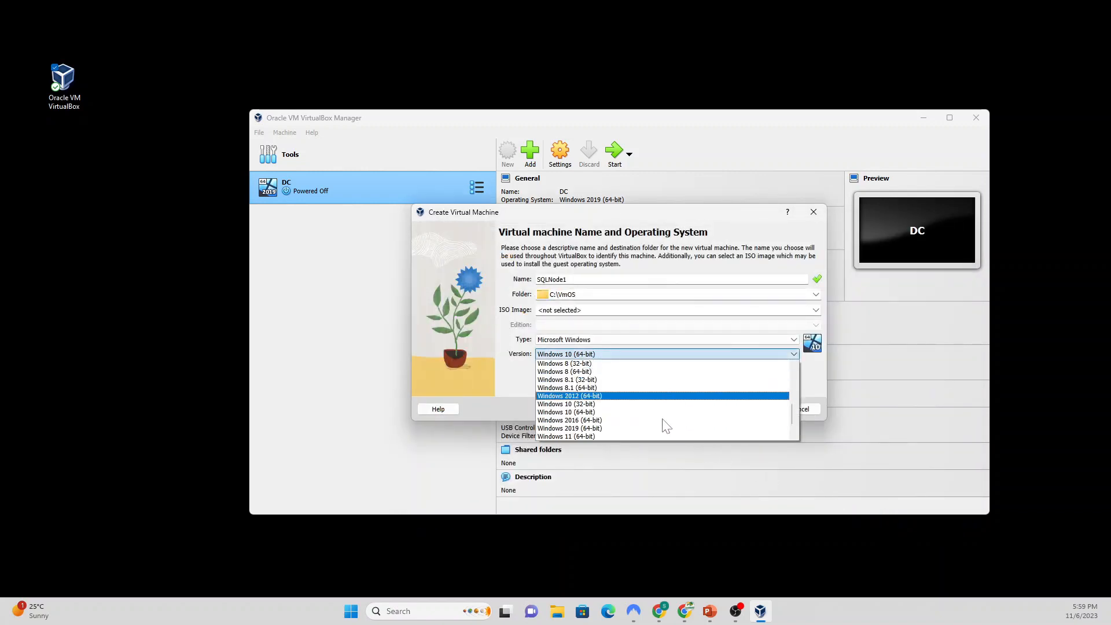
left_click(599, 428)
left_click(751, 409)
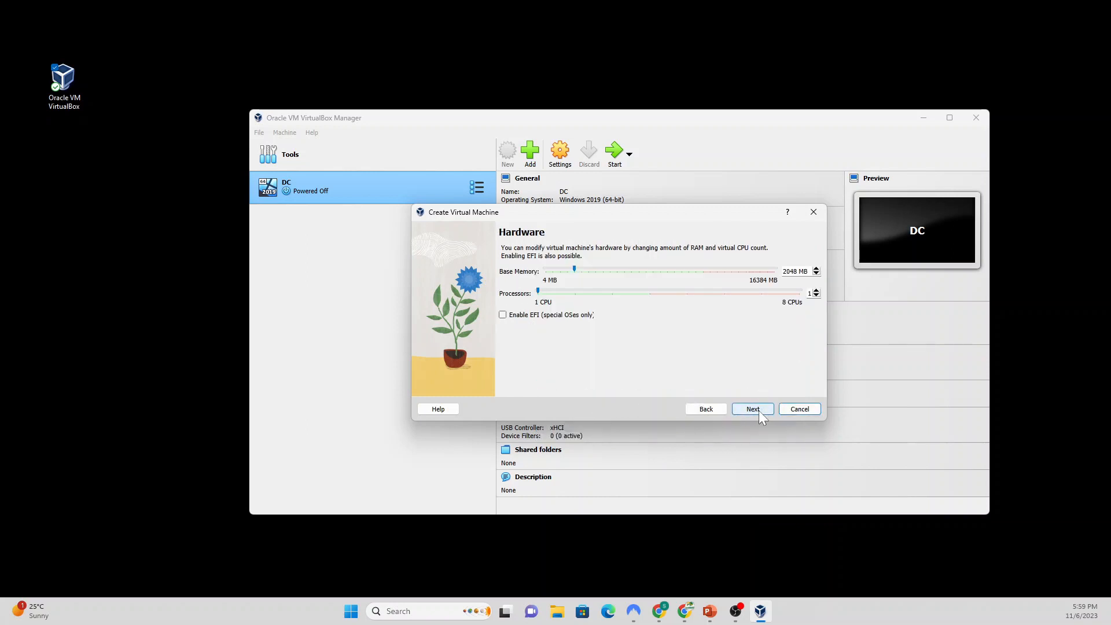
left_click(759, 411)
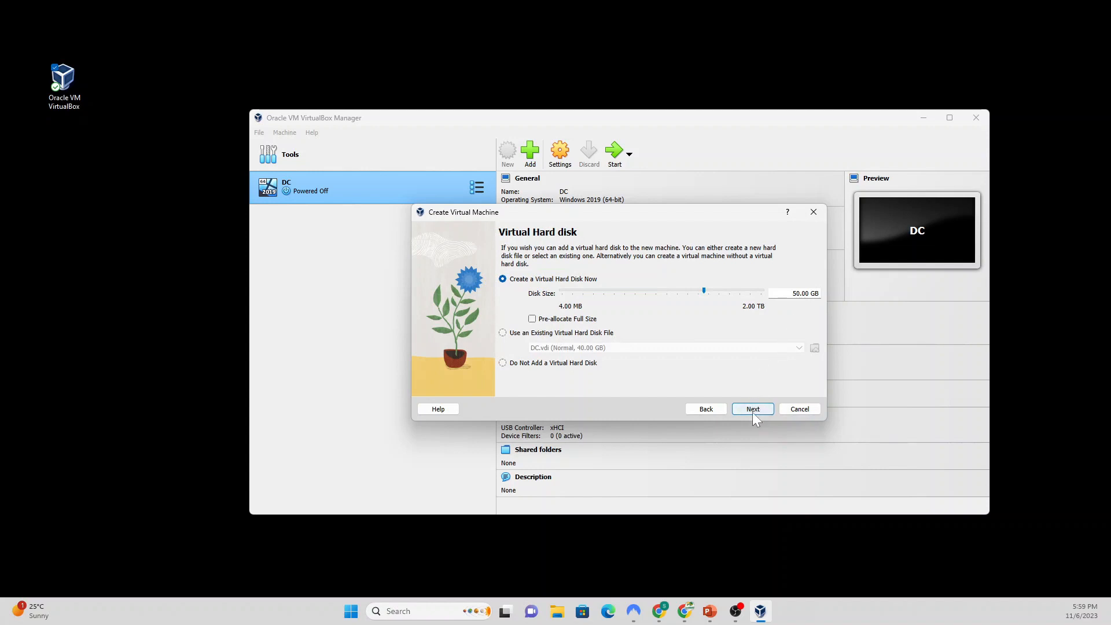
left_click(751, 407)
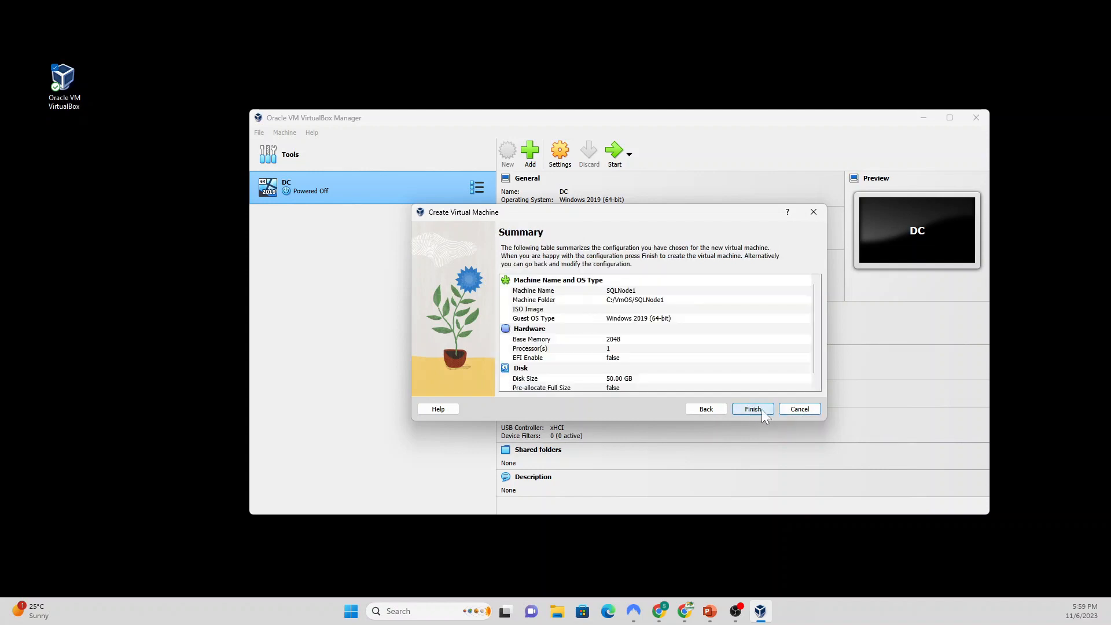
left_click(755, 409)
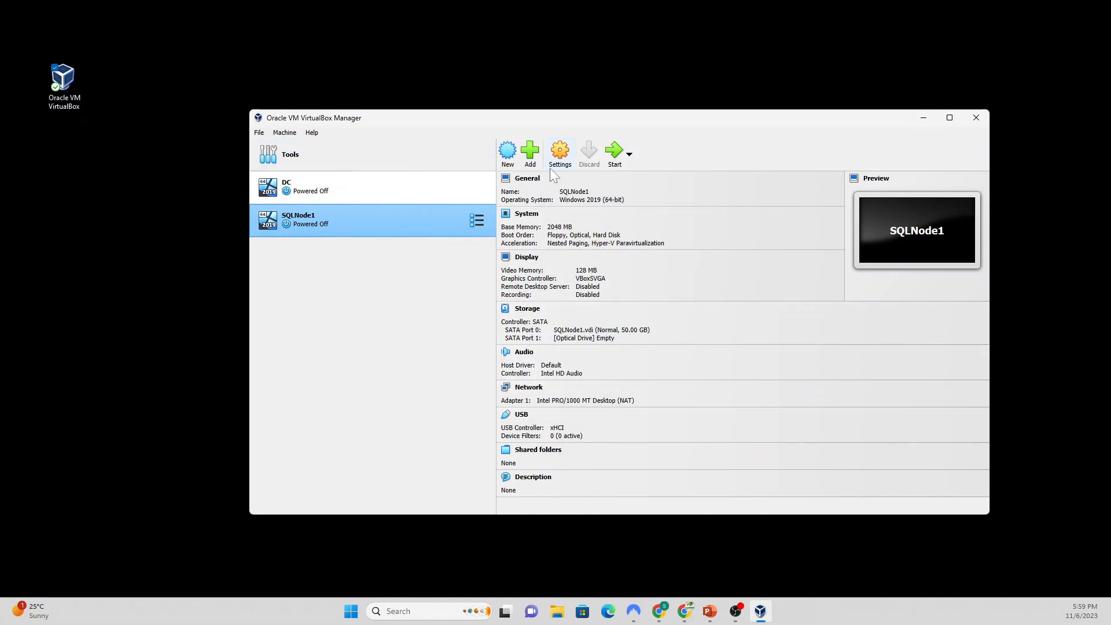
Step: Start a new machine named SQLNode2 with its folder set to C:\VmOS
left_click(508, 152)
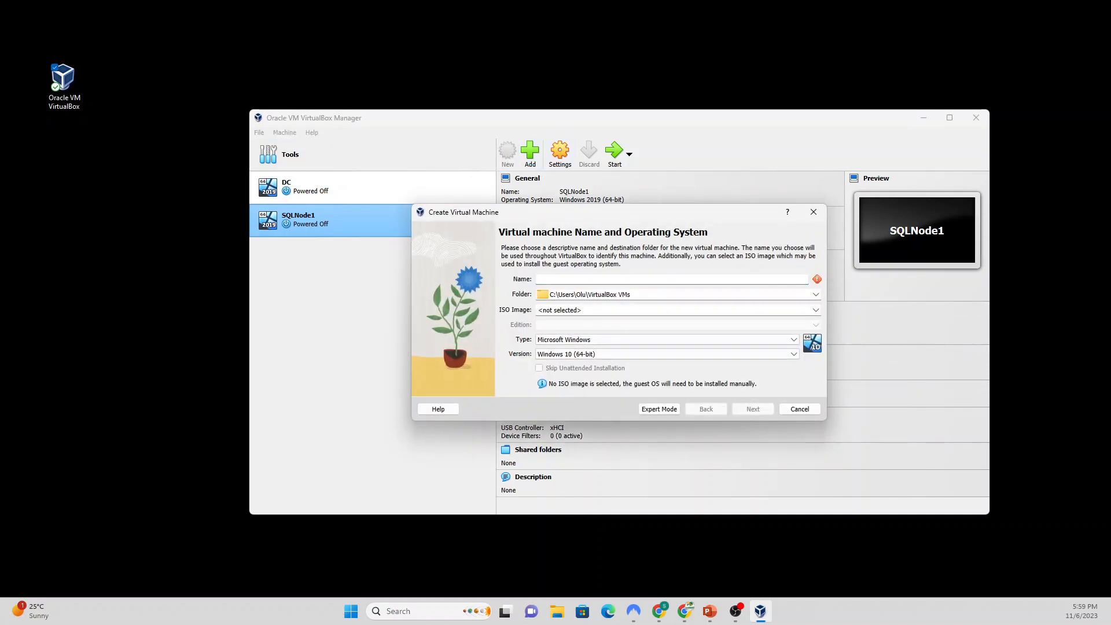
type("SQLNode2")
left_click(815, 295)
left_click(764, 315)
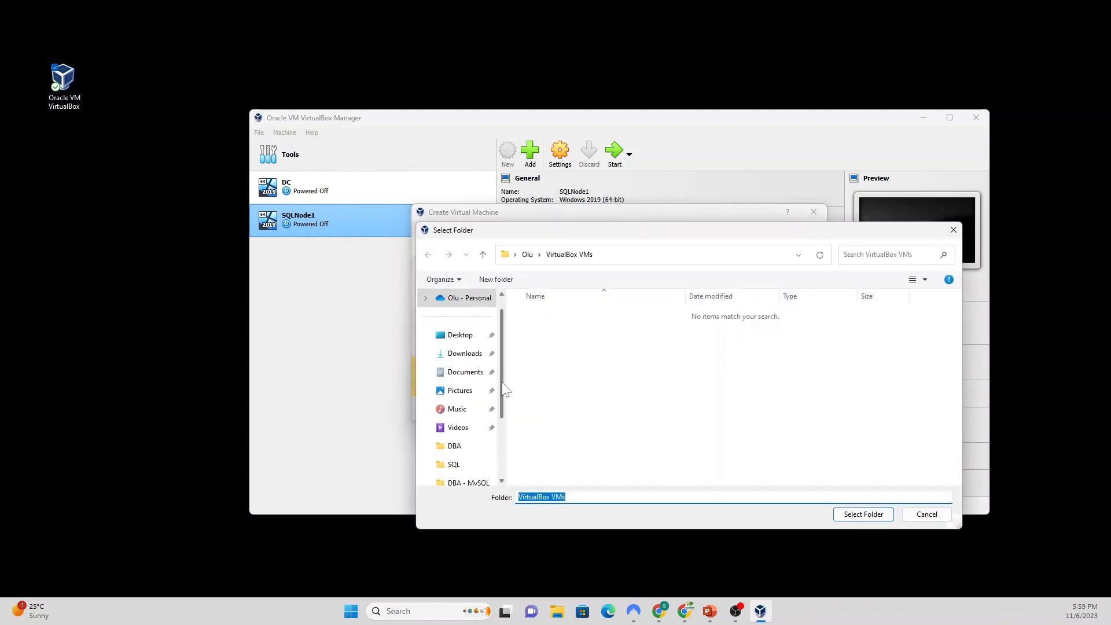
left_click_drag(503, 392, 503, 446)
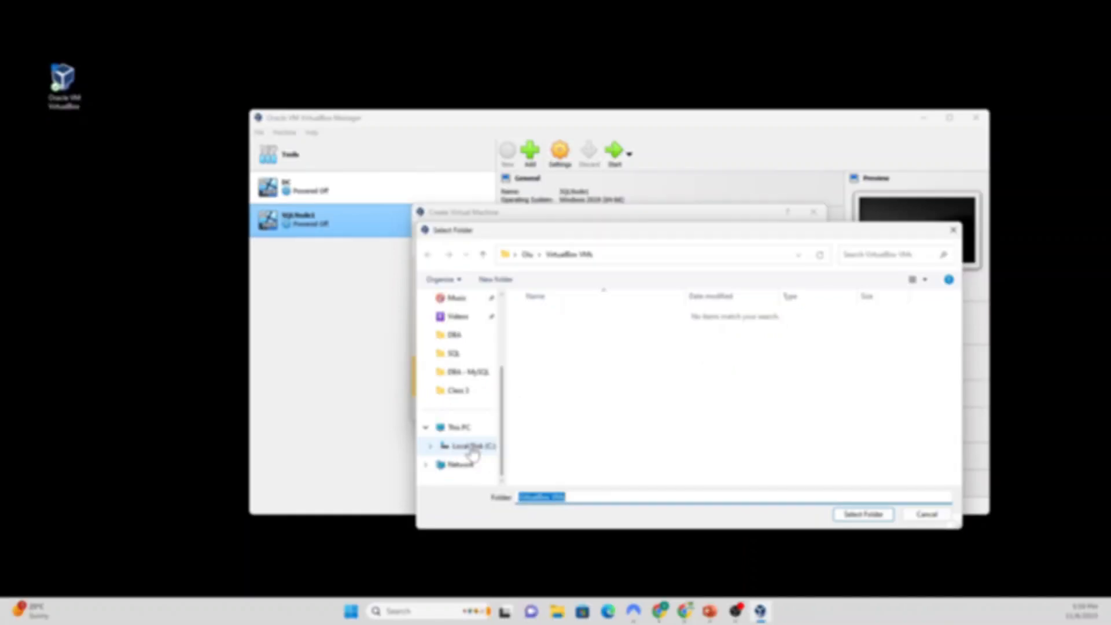
left_click(469, 447)
left_click(552, 389)
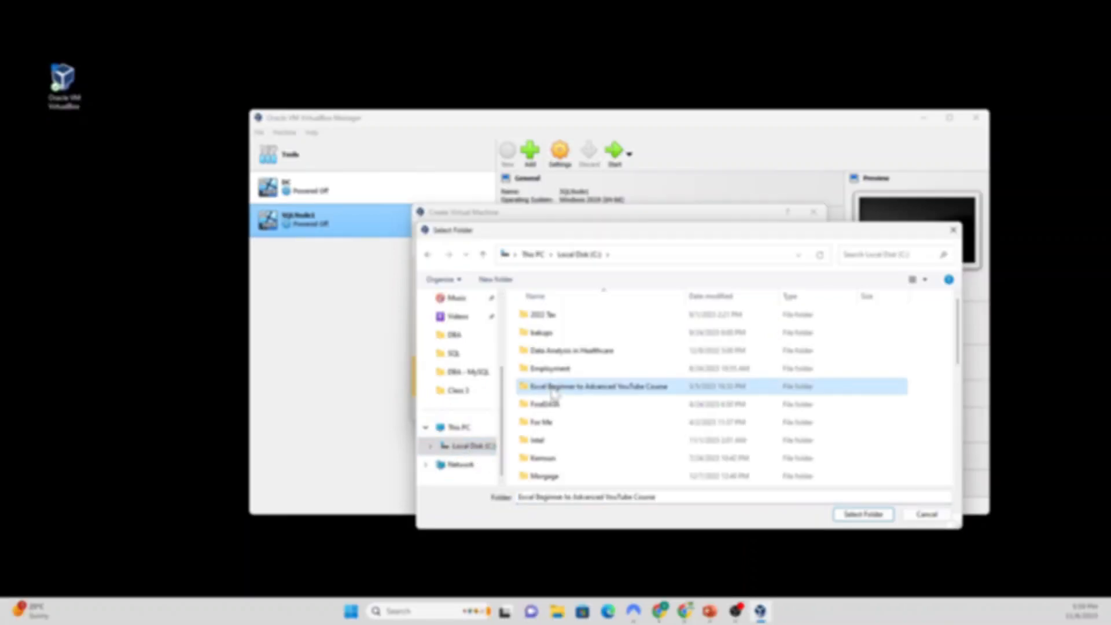
scroll(553, 393, "down", 5)
left_click(553, 442)
double_click(552, 442)
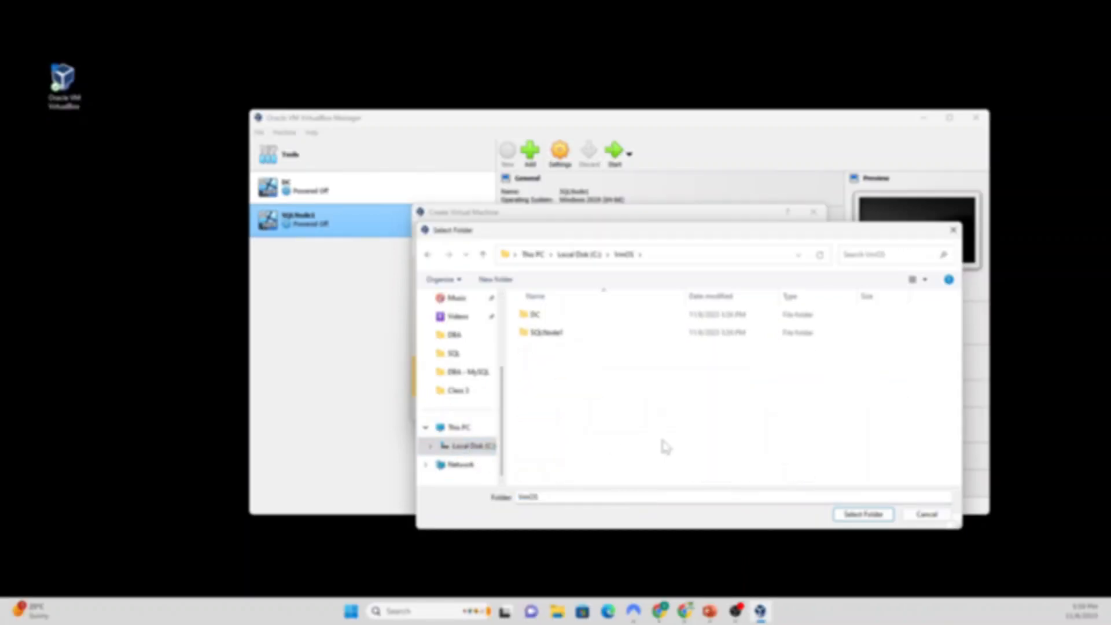
left_click(871, 515)
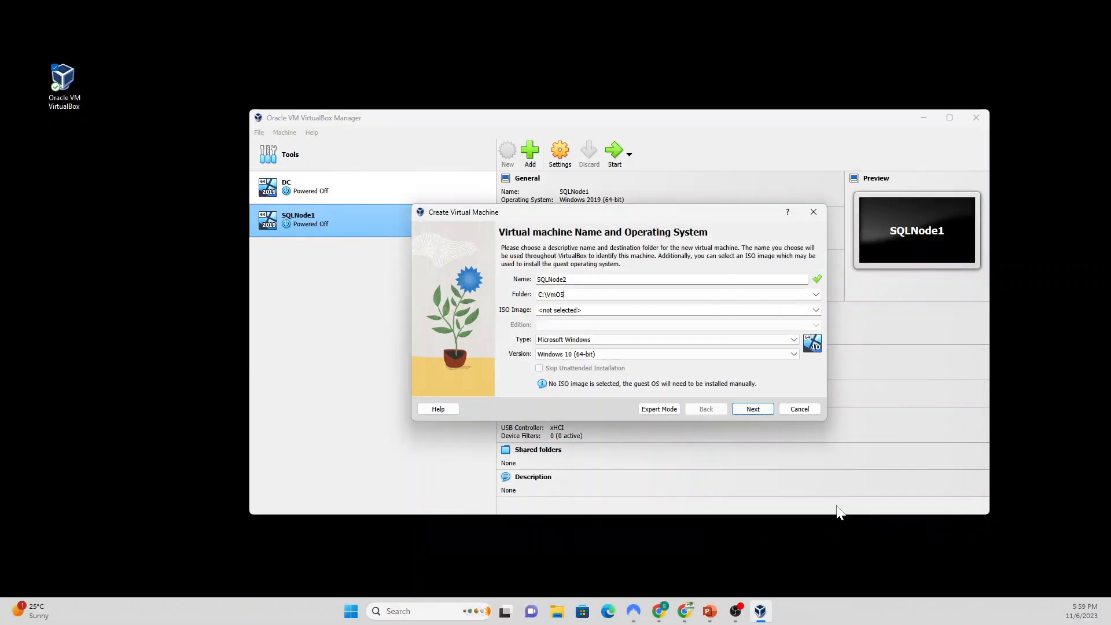
Step: Choose Windows 2019 (64-bit), keep 2048 MB and the 50 GB disk, finish, then select DC
left_click(693, 353)
scroll(664, 417, "down", 3)
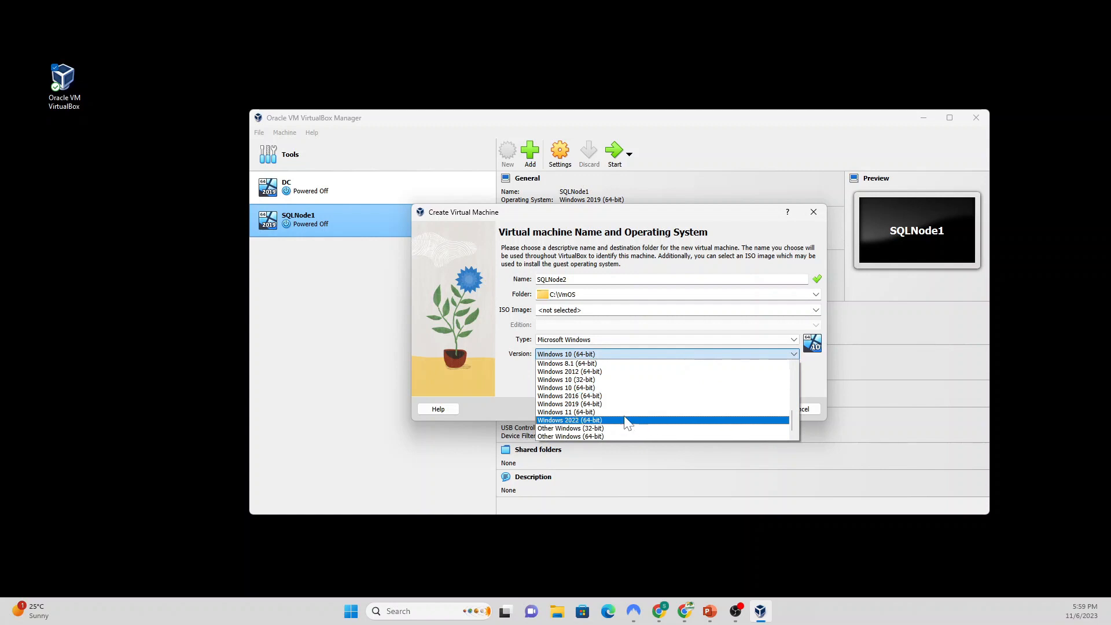
left_click(596, 404)
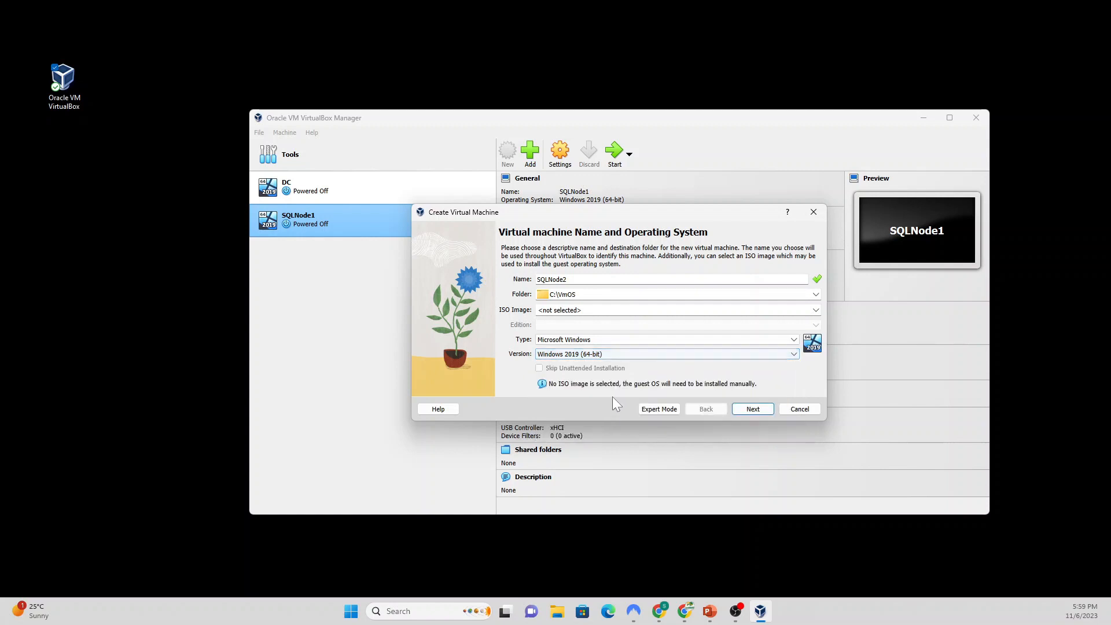
left_click(761, 410)
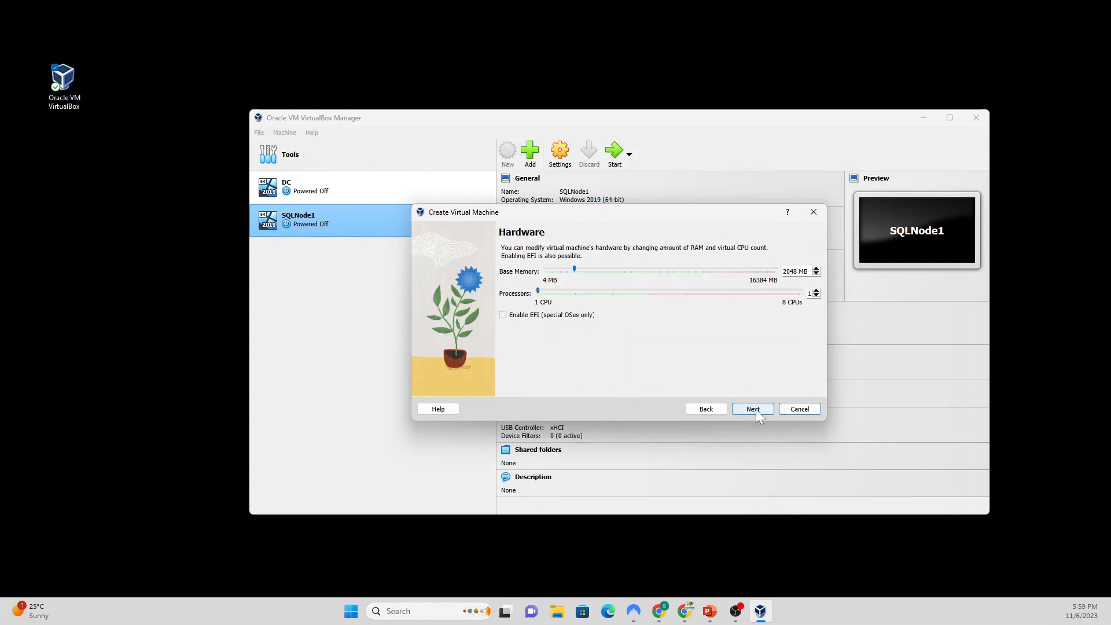
left_click(756, 409)
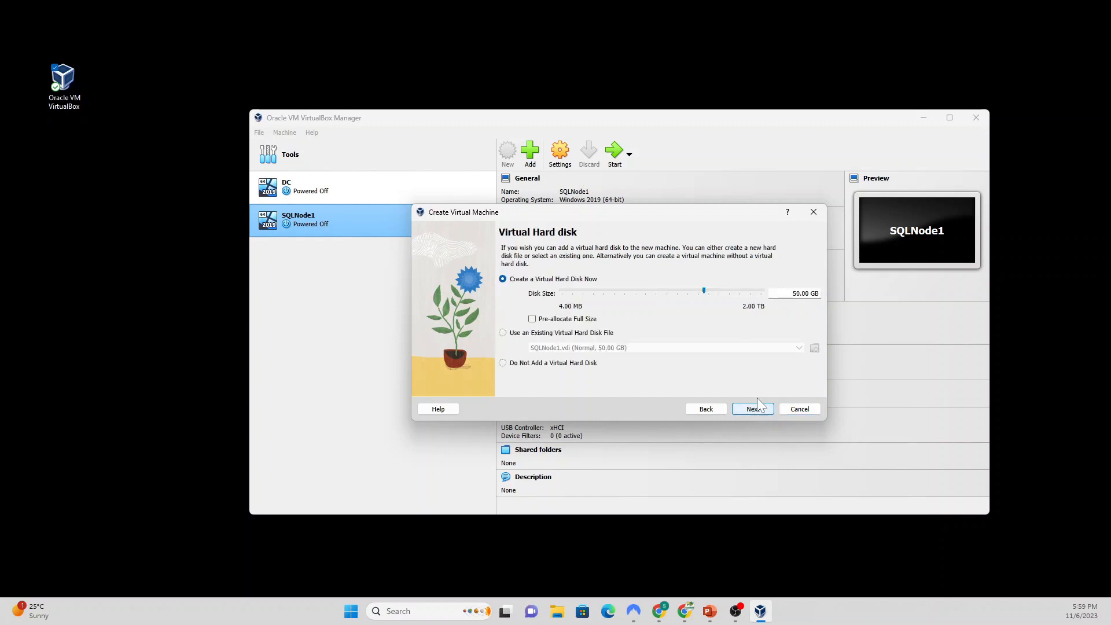
left_click(761, 411)
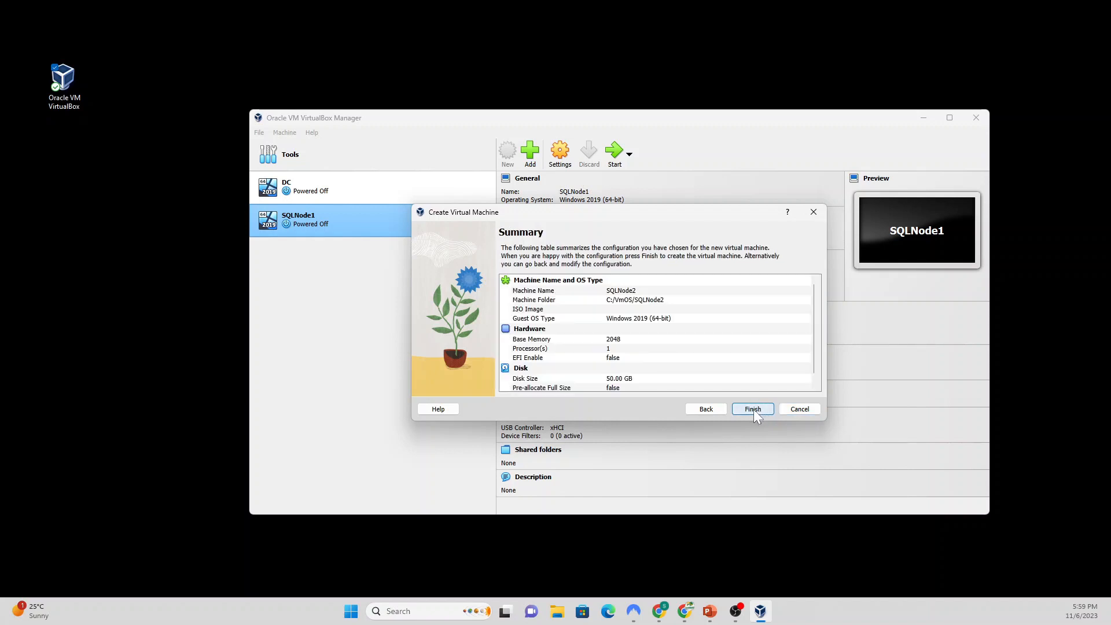
left_click(754, 409)
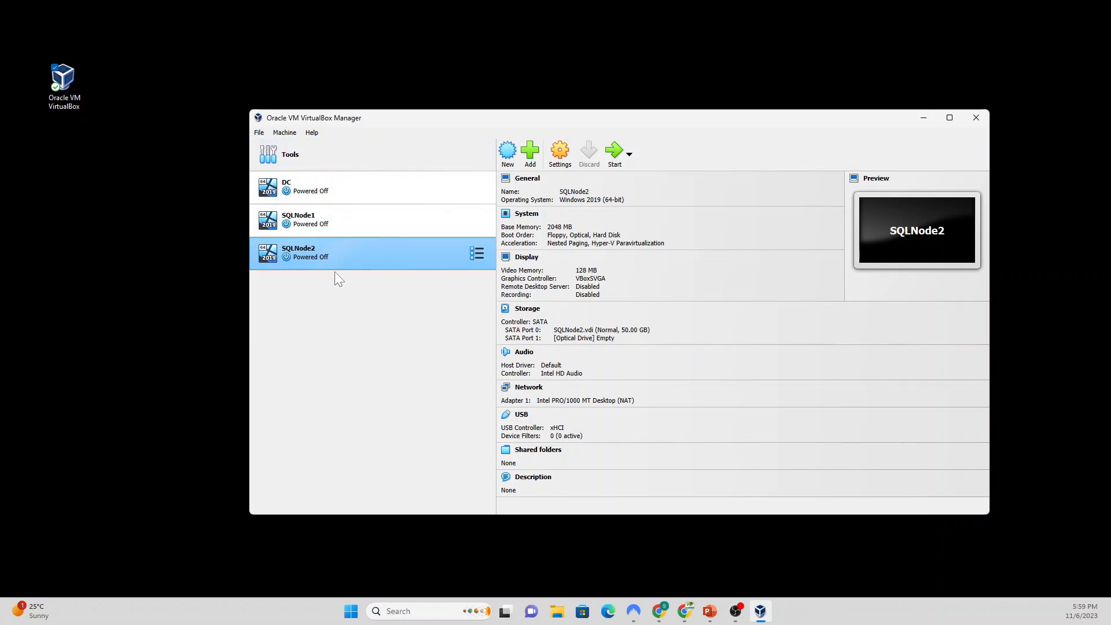
left_click(336, 190)
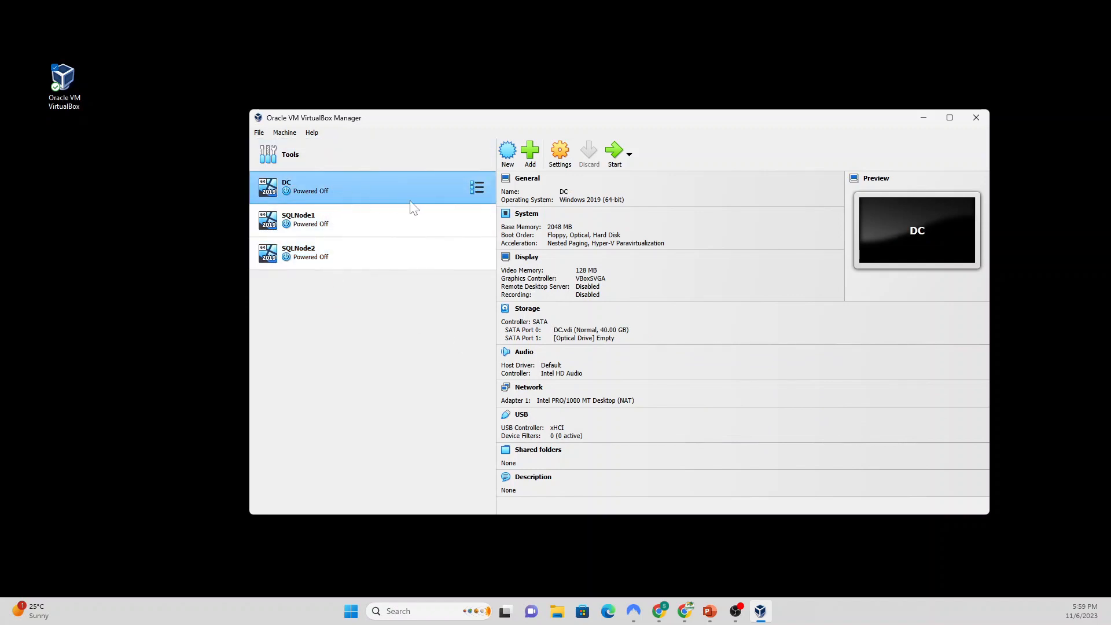
Step: In DC's settings, set Shared Clipboard and Drag'n'Drop to Bidirectional
left_click(560, 156)
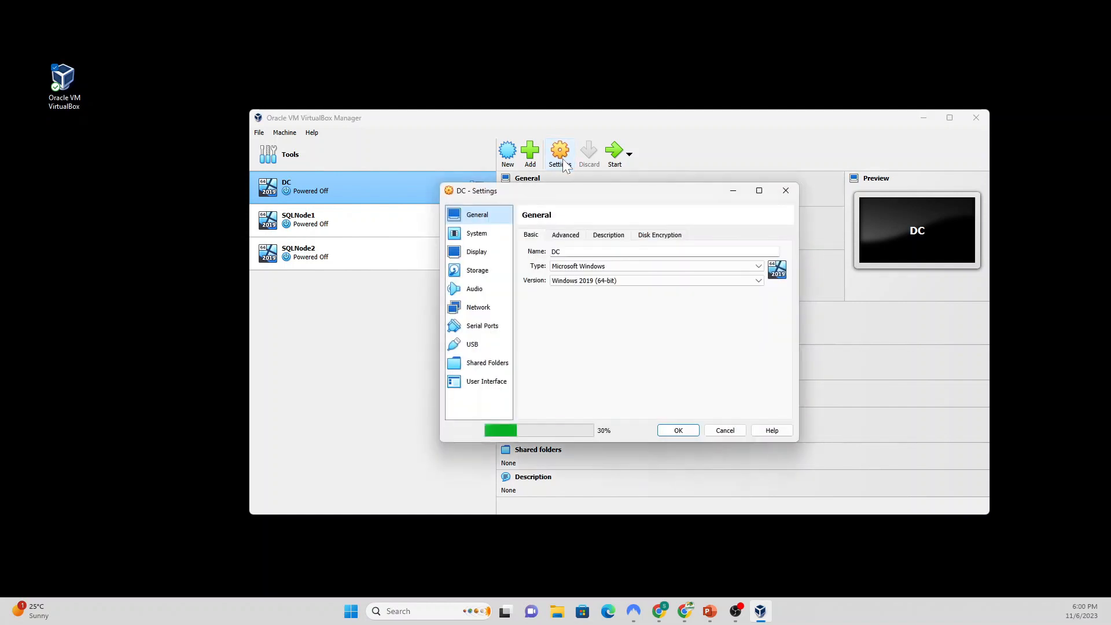
left_click(570, 236)
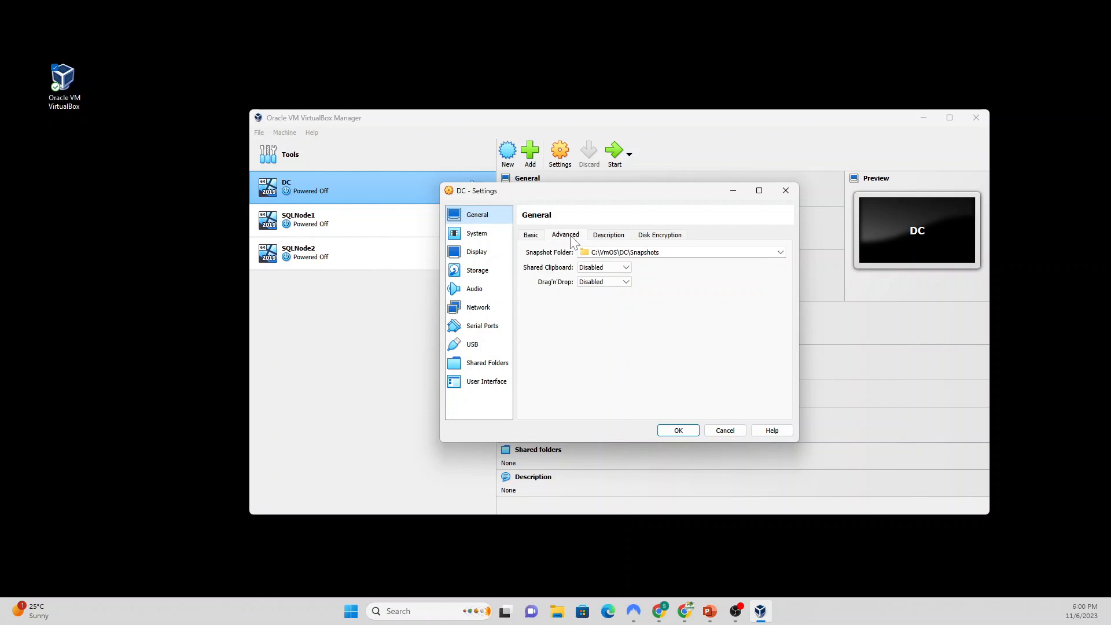
left_click(626, 267)
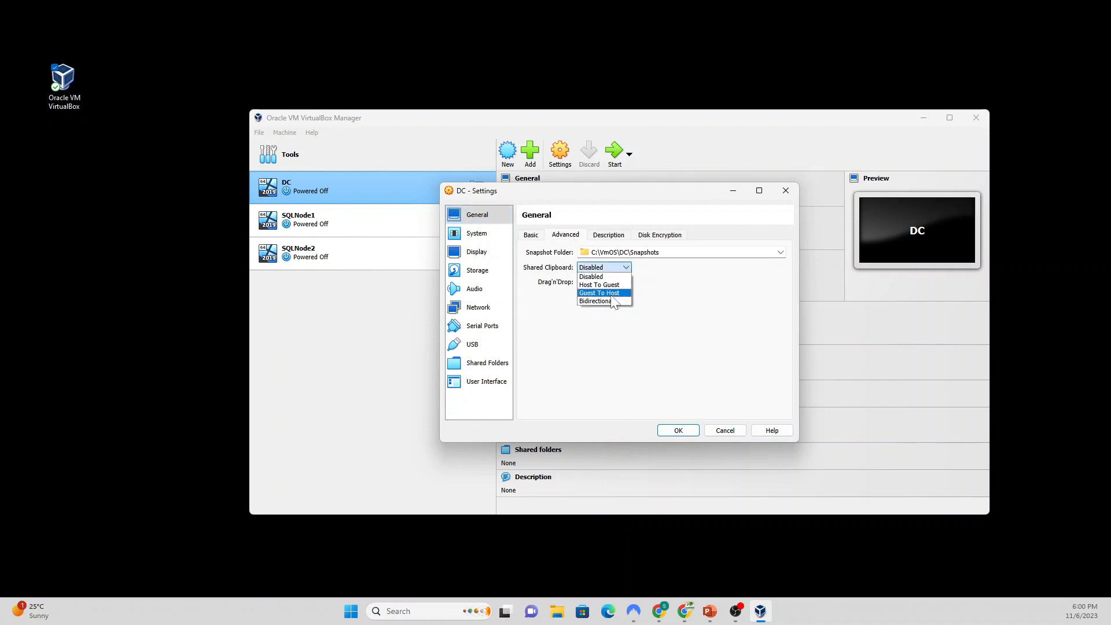
left_click(608, 301)
left_click(627, 282)
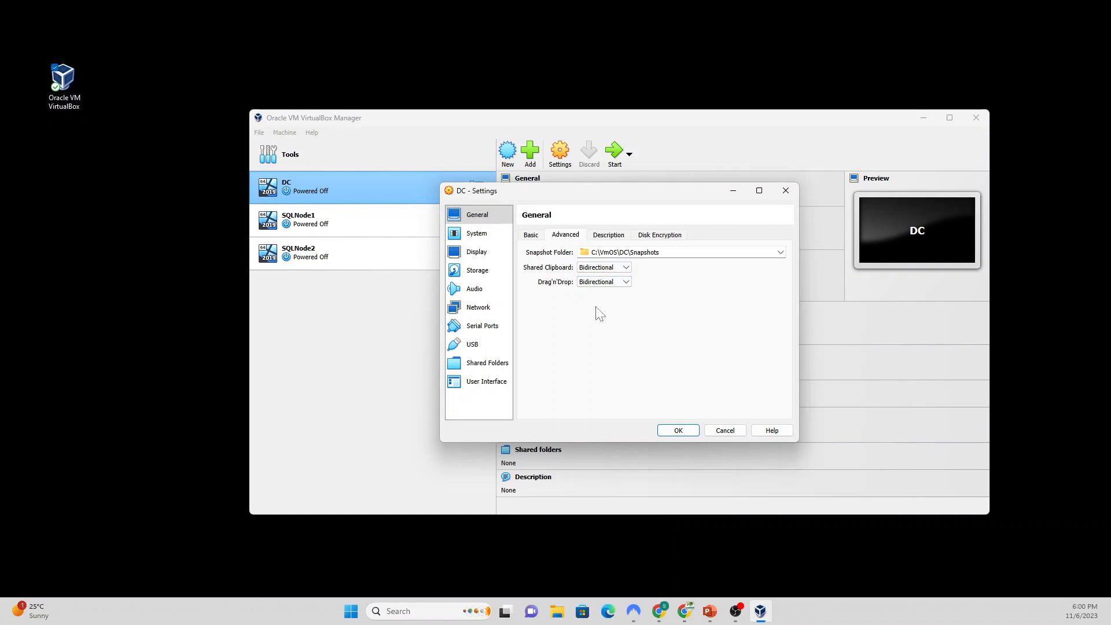
Step: Attach DC's network adapter as Bridged Adapter with Promiscuous Mode Allow All and save
left_click(485, 272)
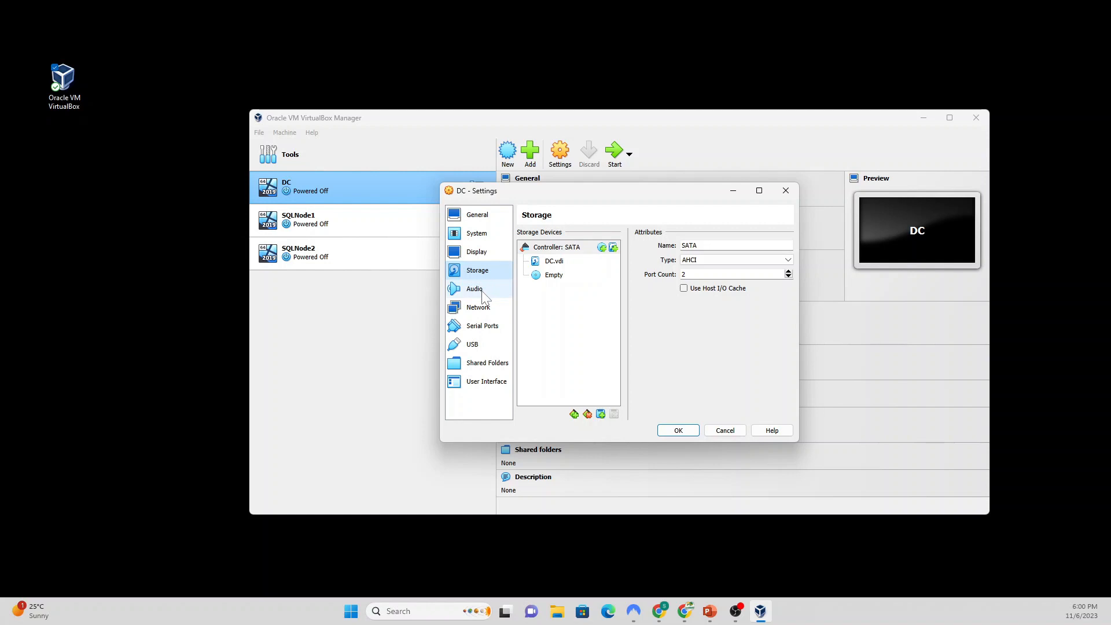
left_click(485, 309)
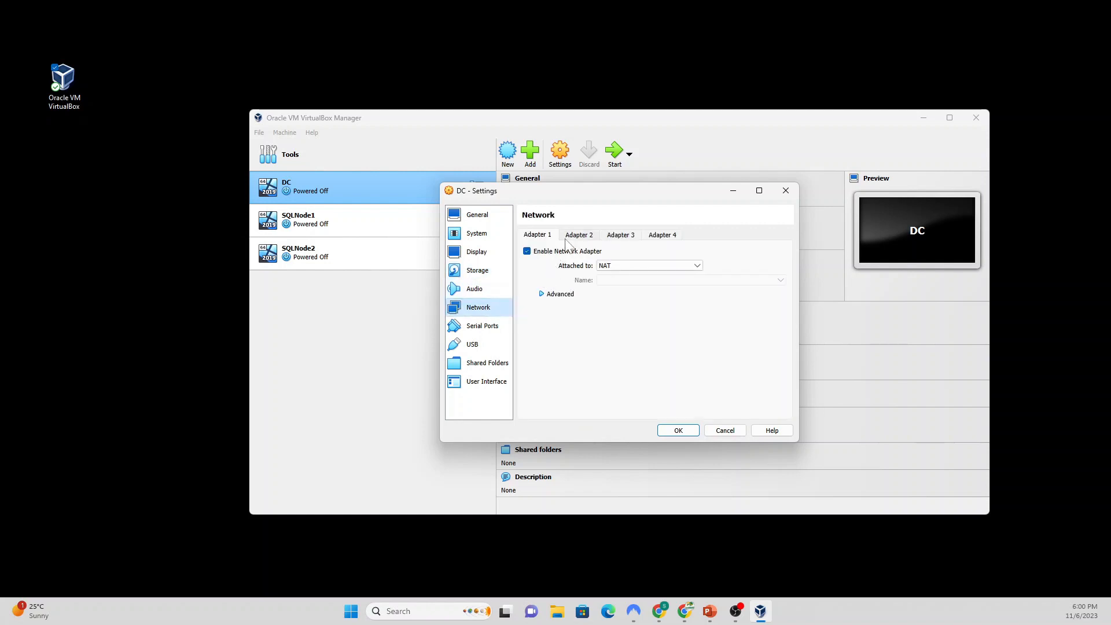
left_click(689, 269)
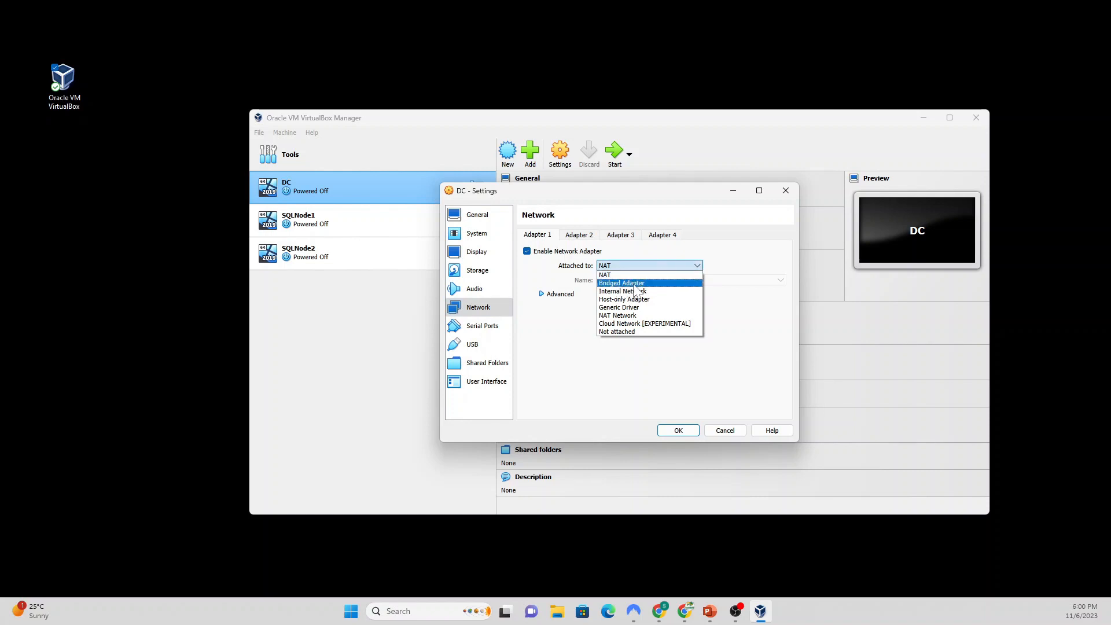
left_click(646, 283)
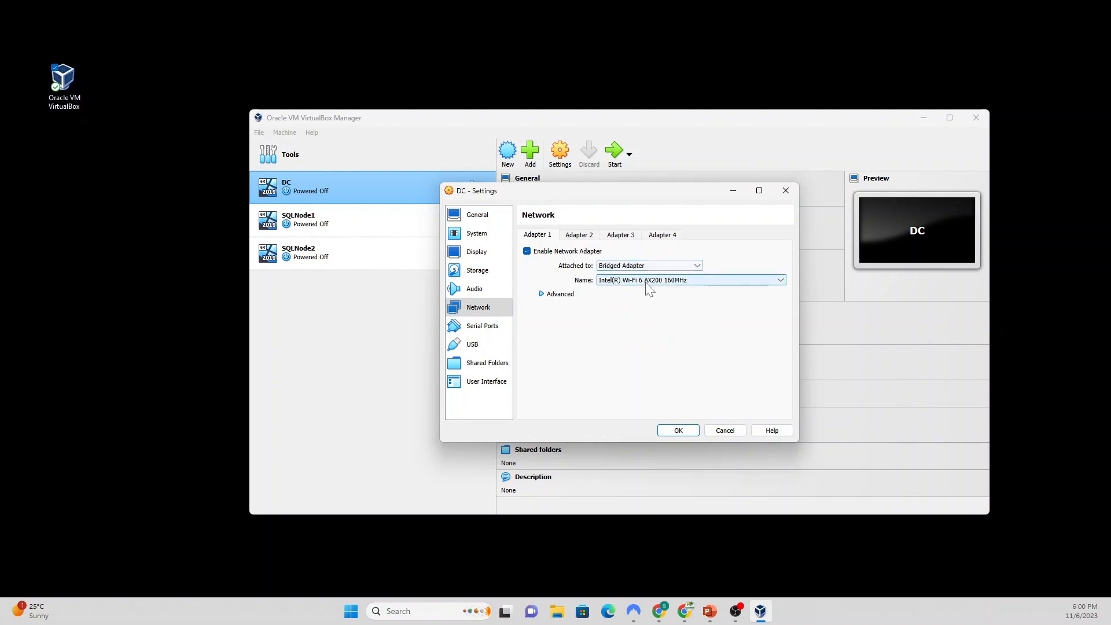
left_click(544, 295)
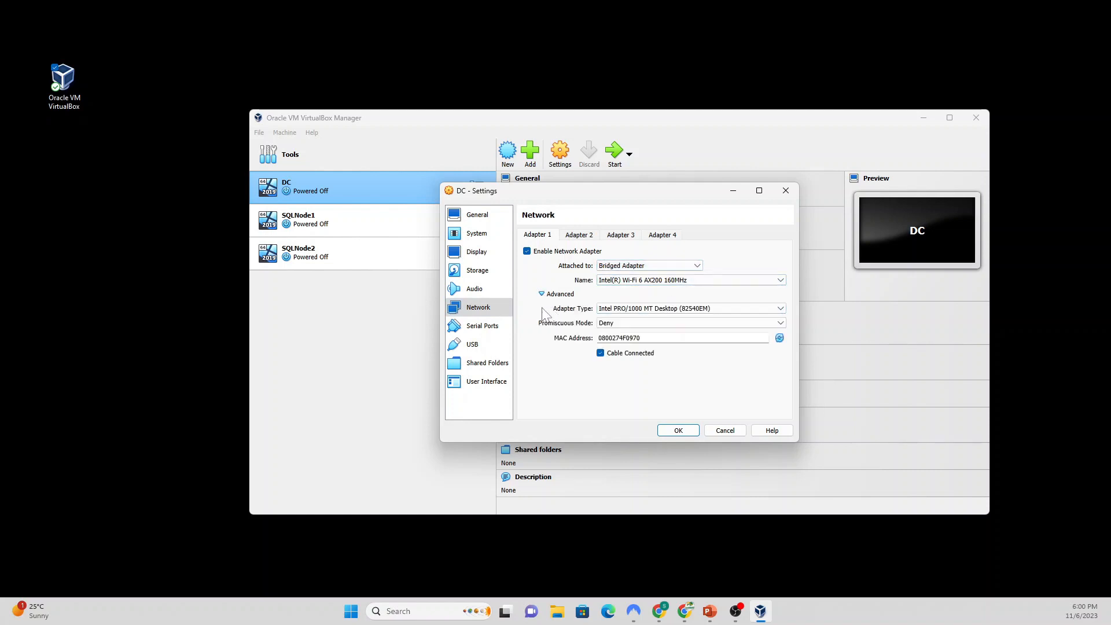
left_click(640, 325)
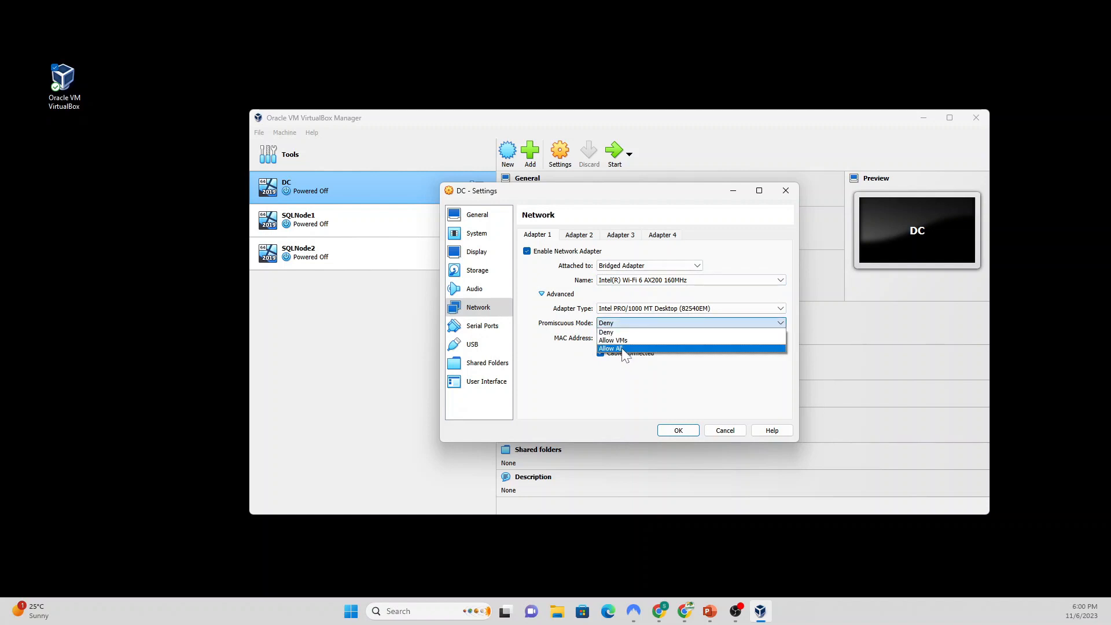
left_click(624, 350)
key("Return")
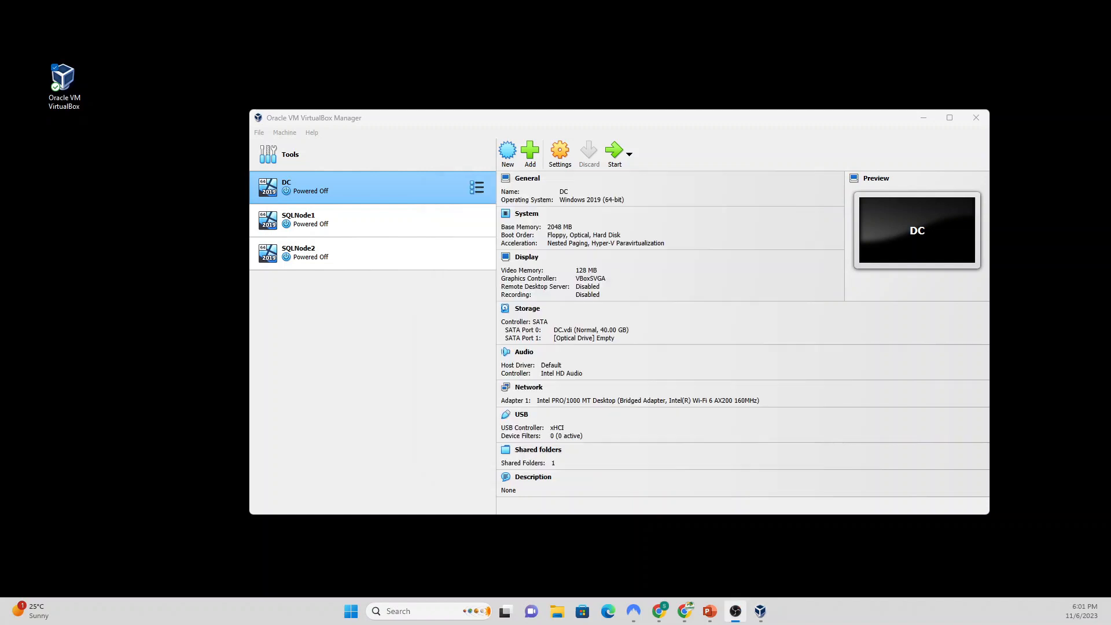
Step: Select SQLNode1 and set its Shared Clipboard and Drag'n'Drop to Bidirectional
left_click(346, 219)
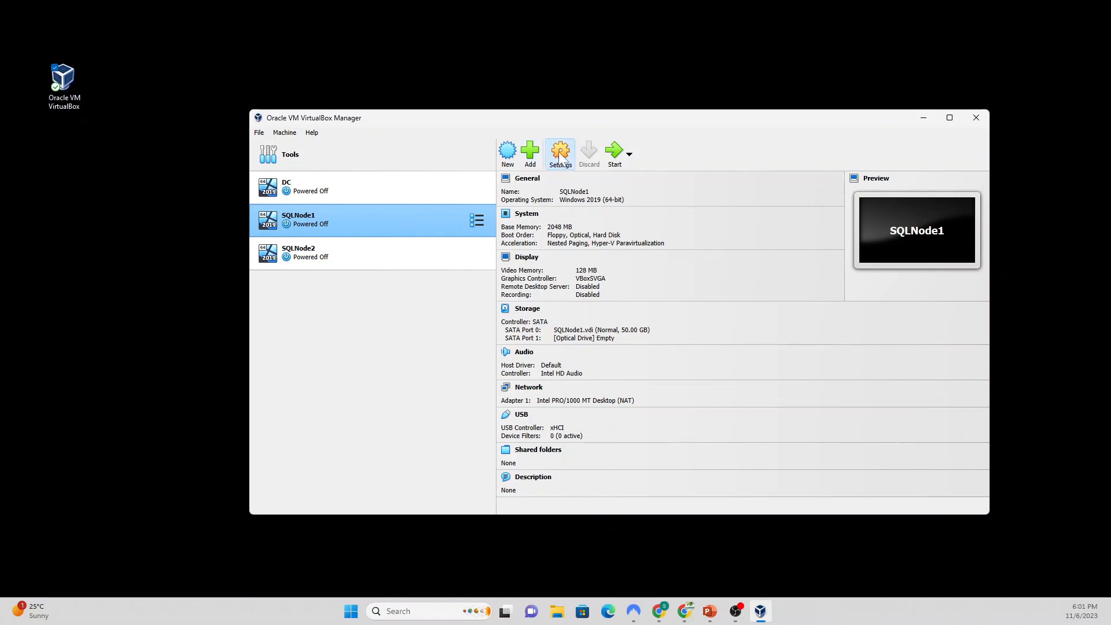
left_click(560, 169)
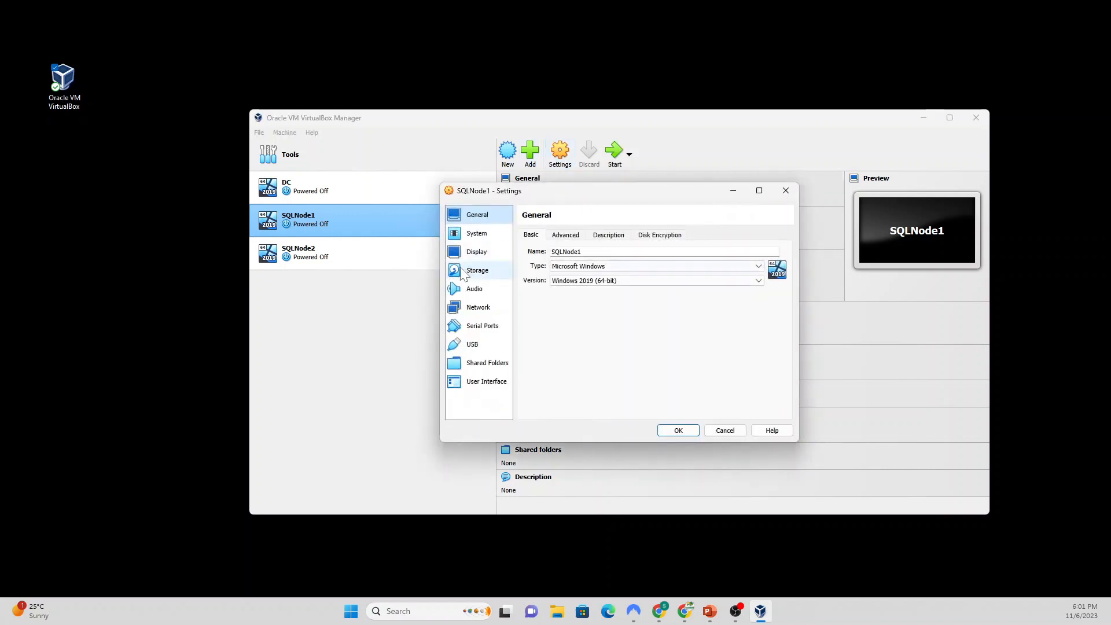
left_click(568, 235)
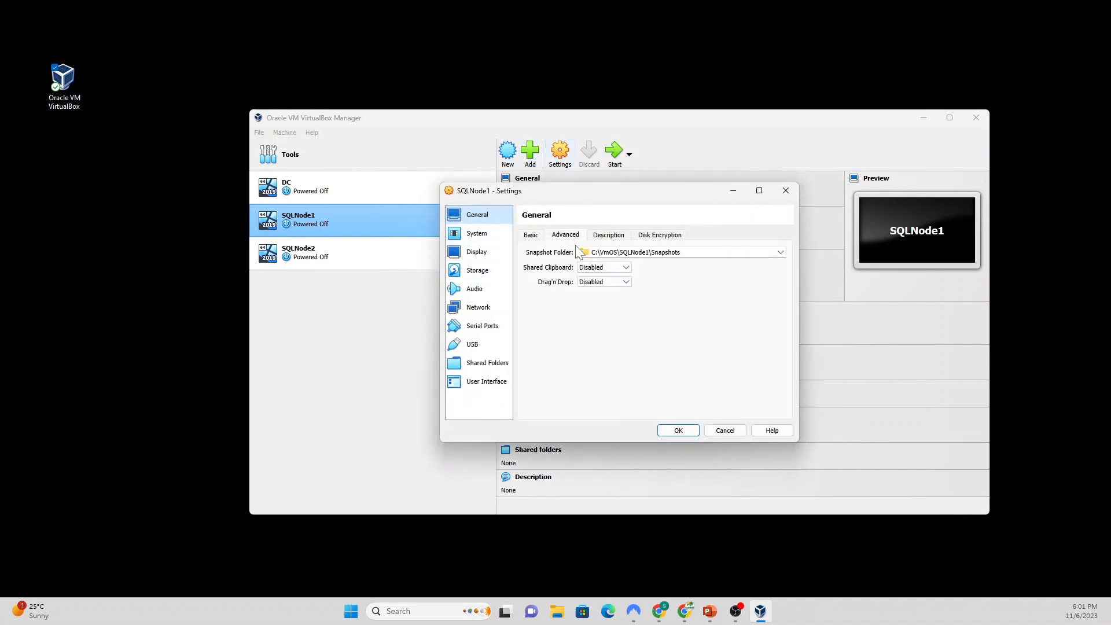
left_click(626, 269)
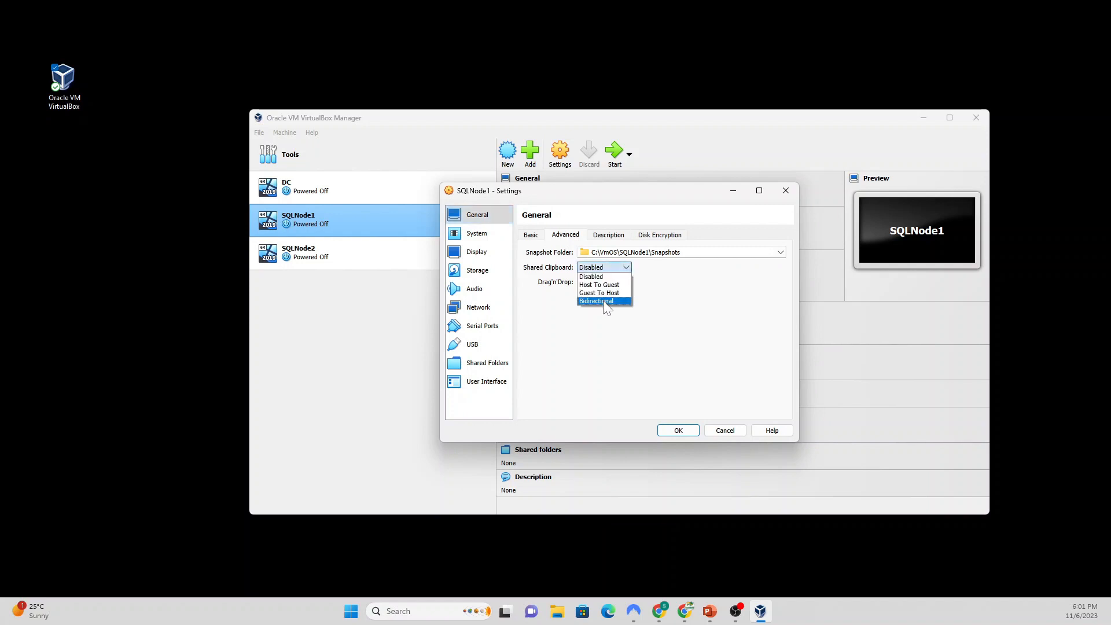
left_click(603, 299)
left_click(611, 282)
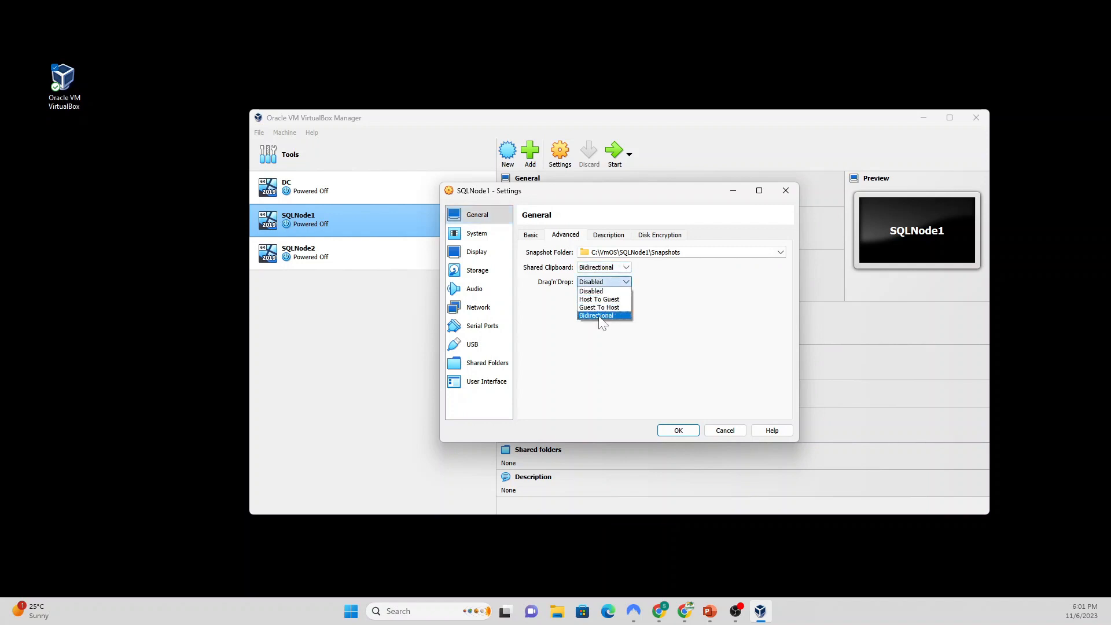
left_click(602, 316)
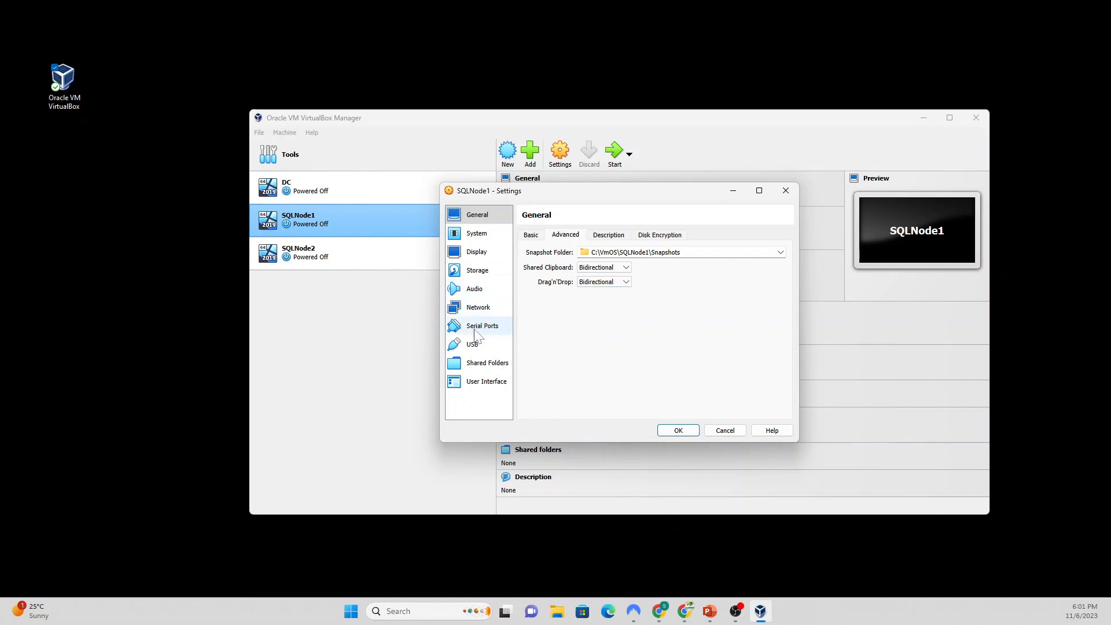
Step: Attach SQLNode1's adapter as Bridged Adapter with Promiscuous Mode Allow All and save
left_click(481, 309)
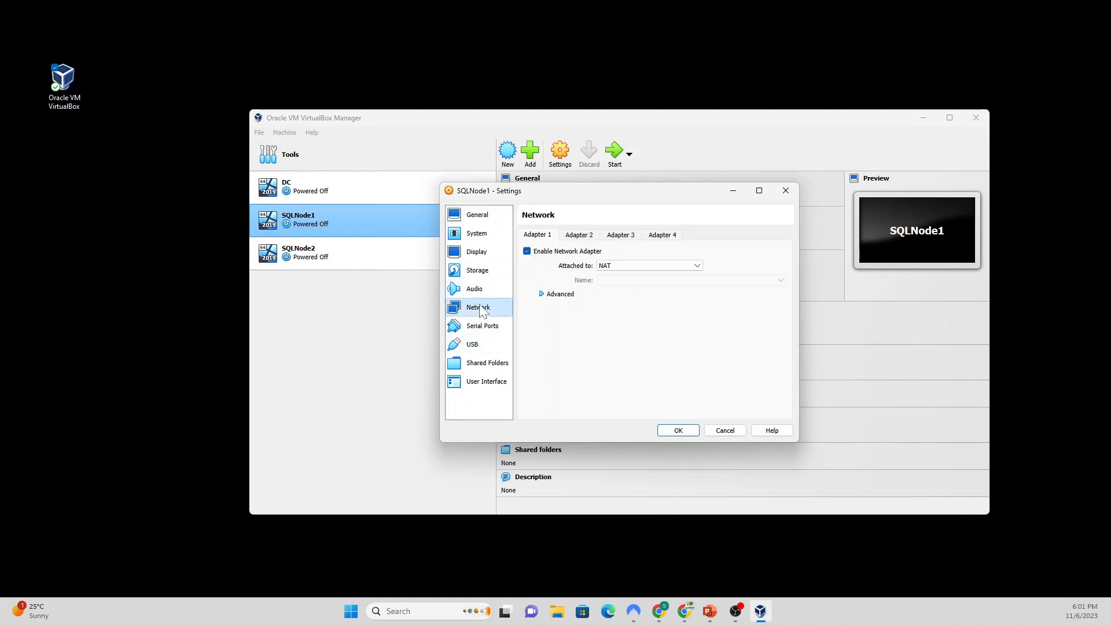
left_click(633, 267)
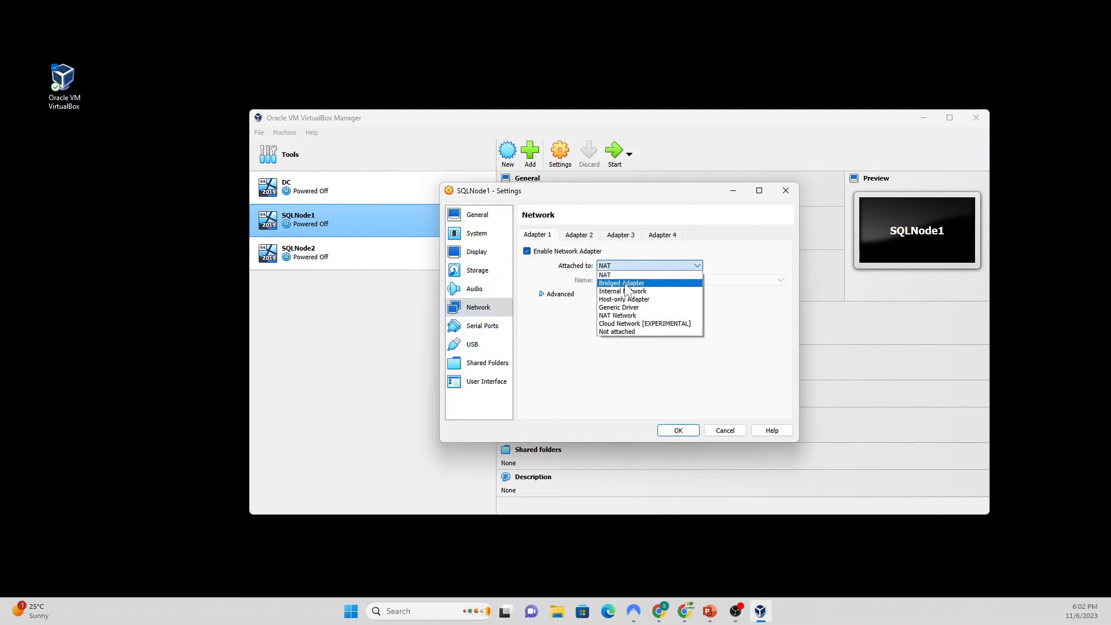
left_click(627, 284)
left_click(542, 294)
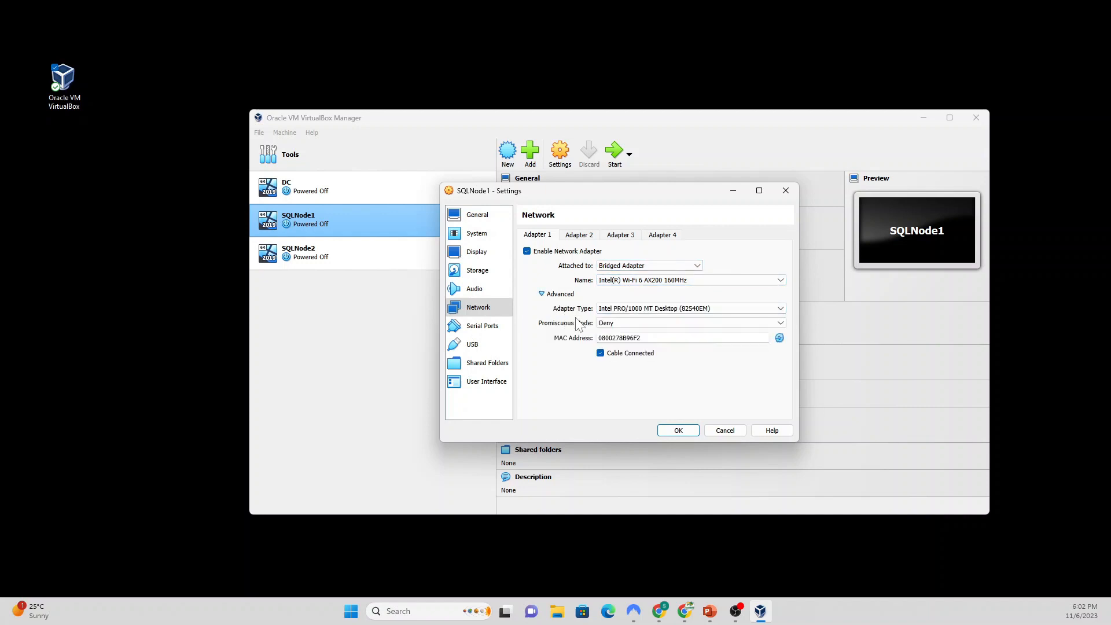
left_click(656, 324)
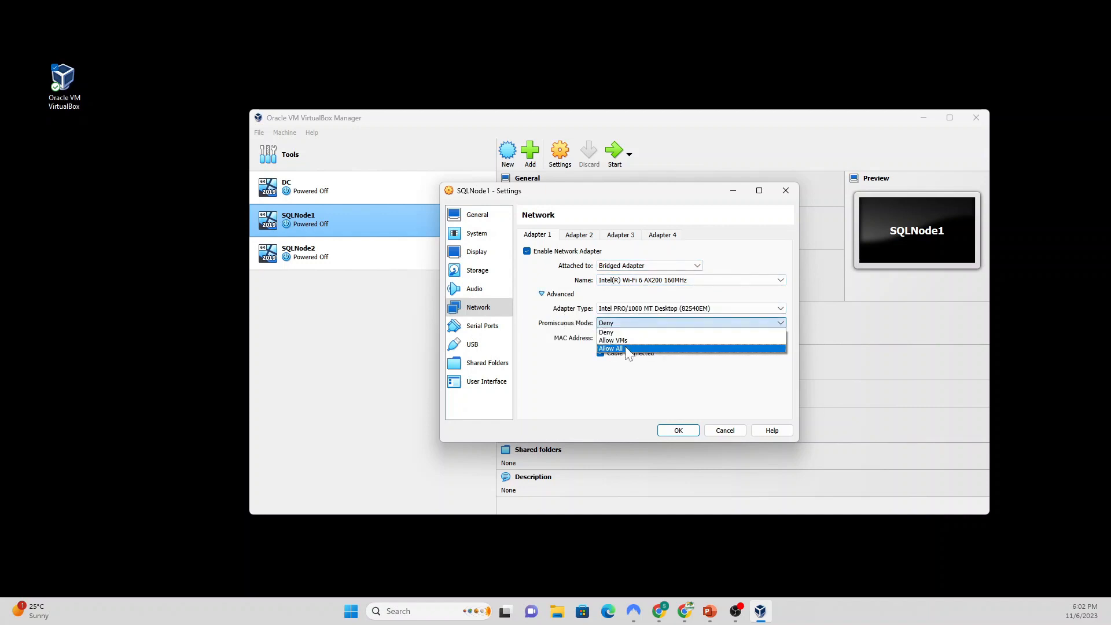
left_click(625, 348)
left_click(678, 430)
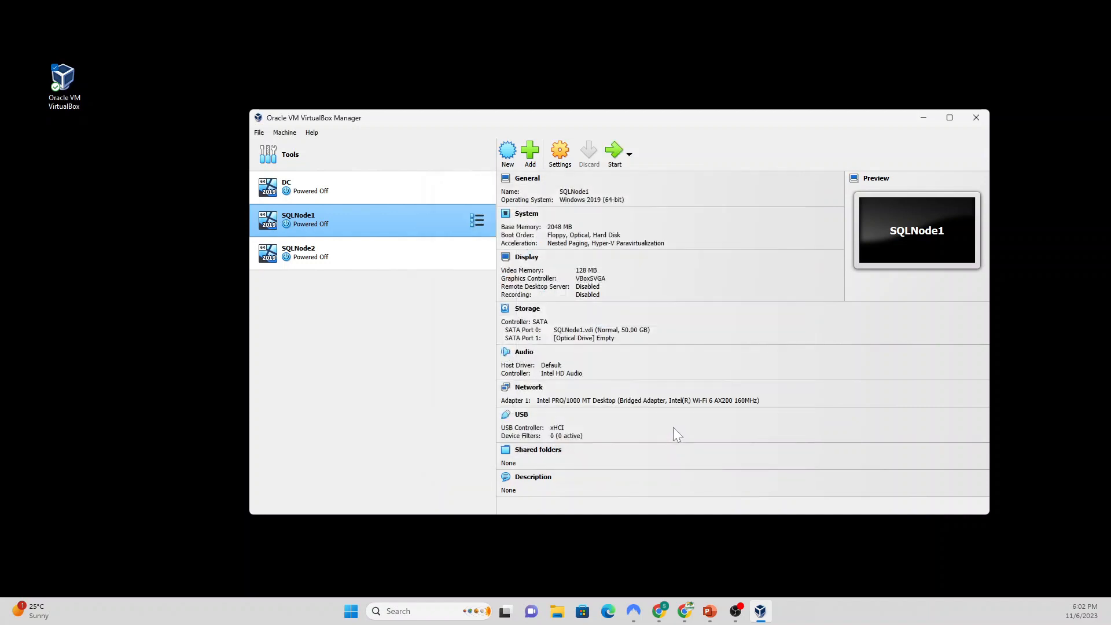
Step: Select SQLNode2 and set its Shared Clipboard and Drag'n'Drop to Bidirectional
left_click(345, 254)
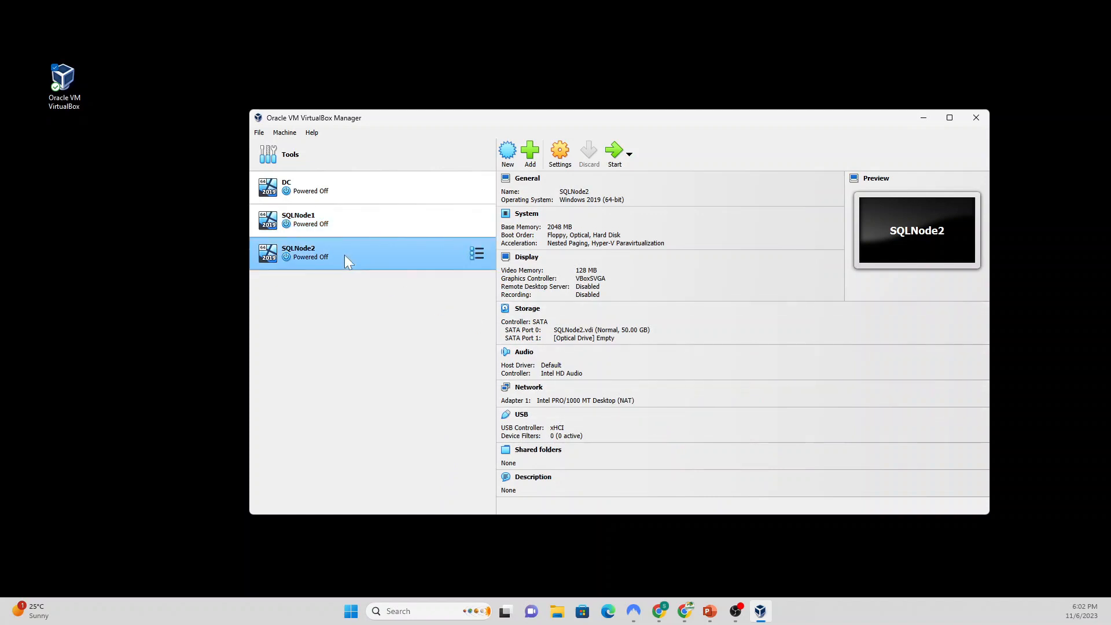
left_click(560, 155)
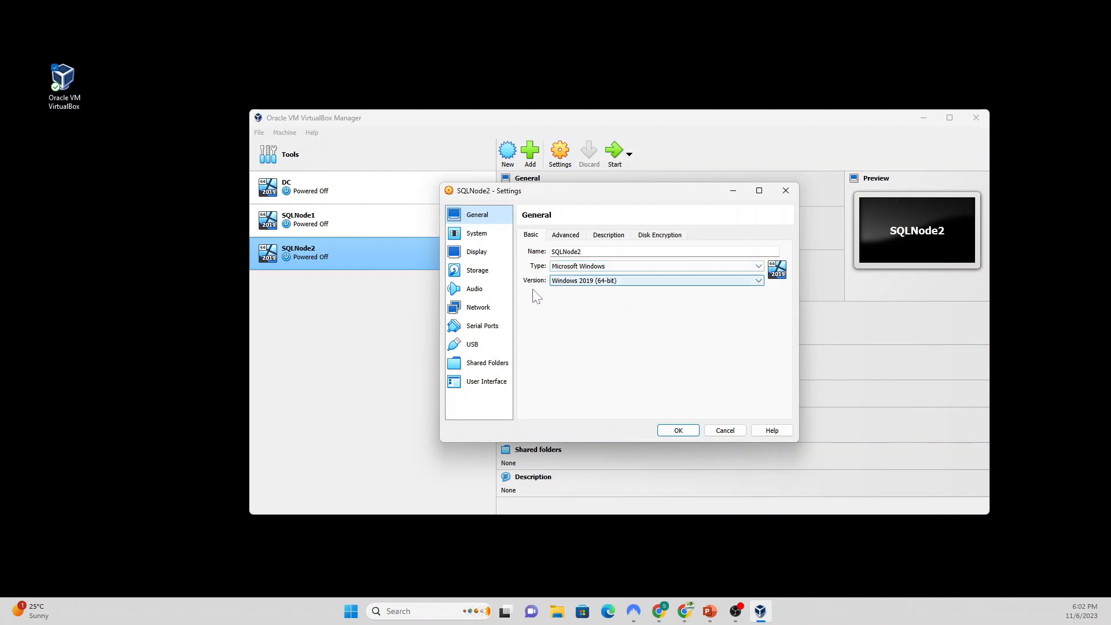
key("shift+Tab")
key("shift+Tab")
key("Tab")
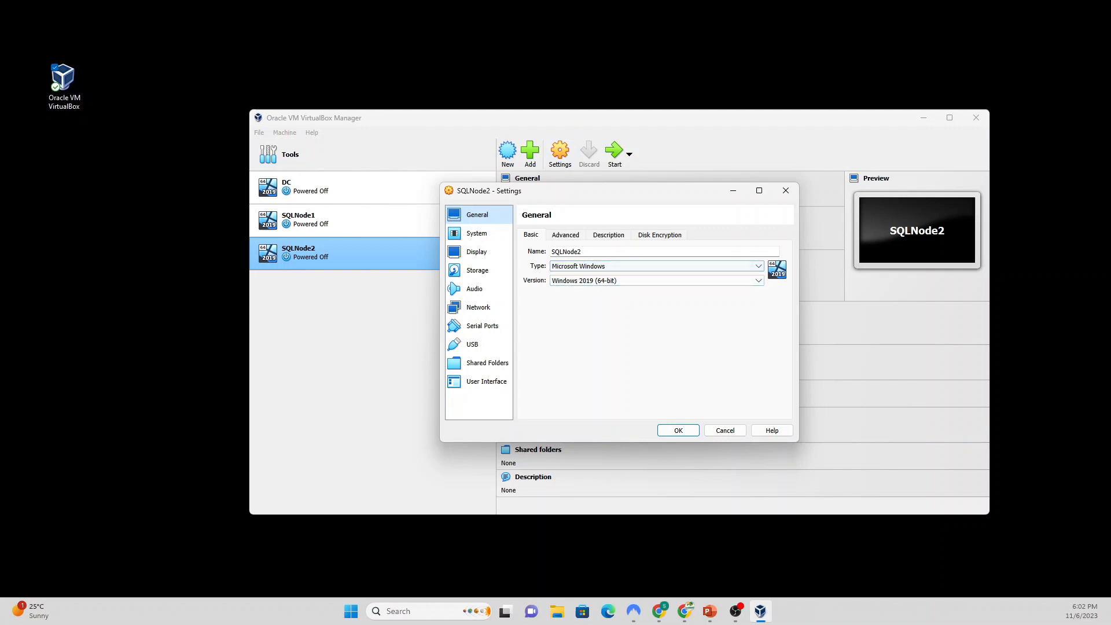
left_click(566, 235)
left_click(604, 267)
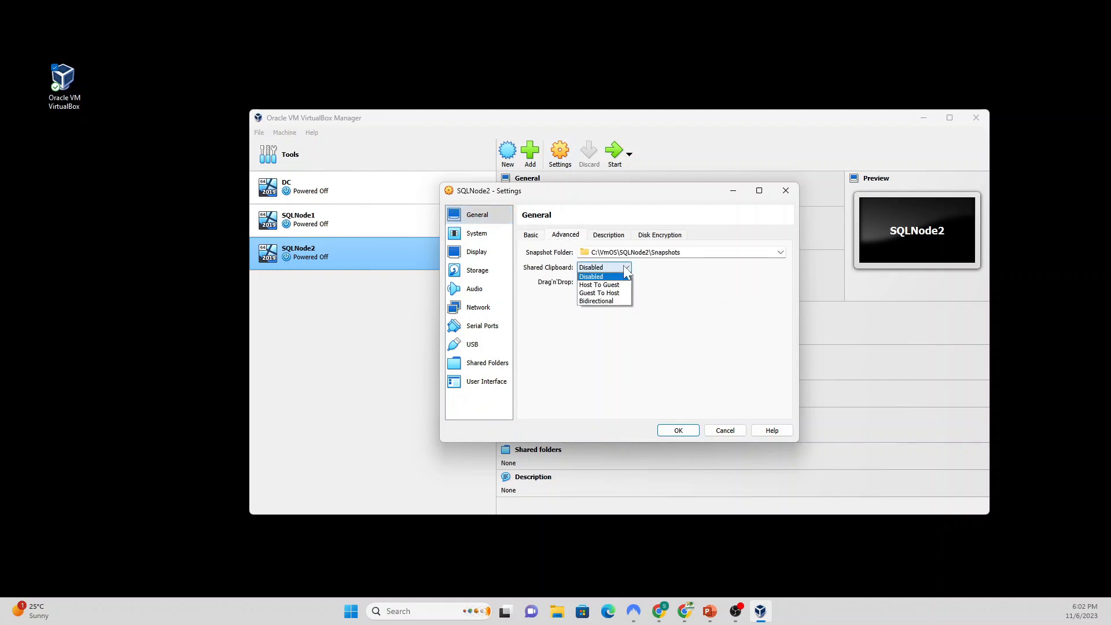
left_click(606, 302)
left_click(604, 282)
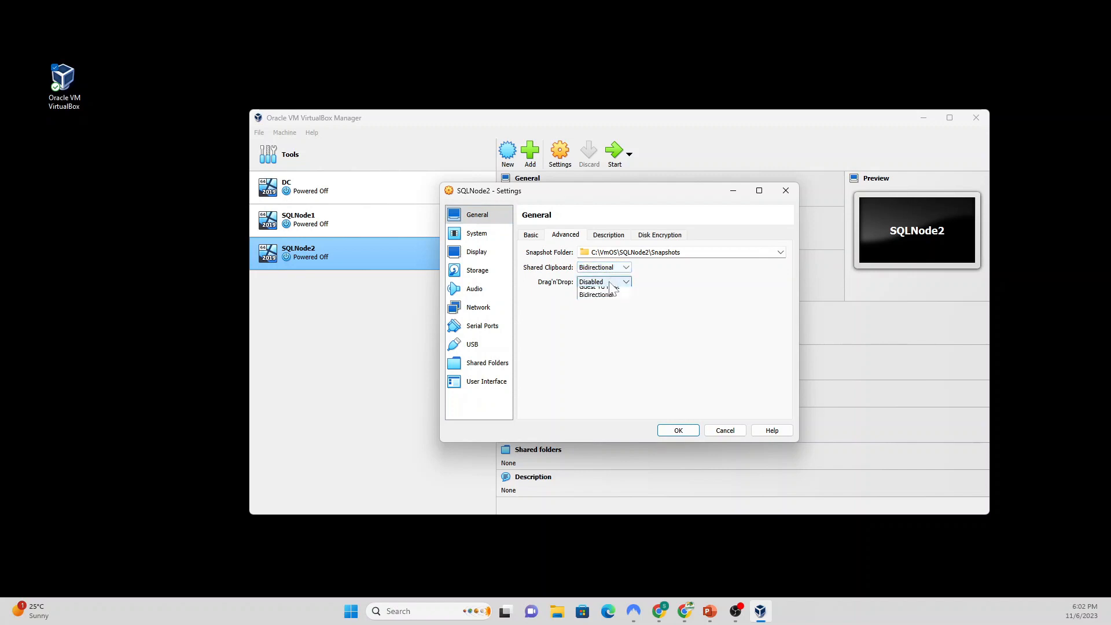
left_click(602, 317)
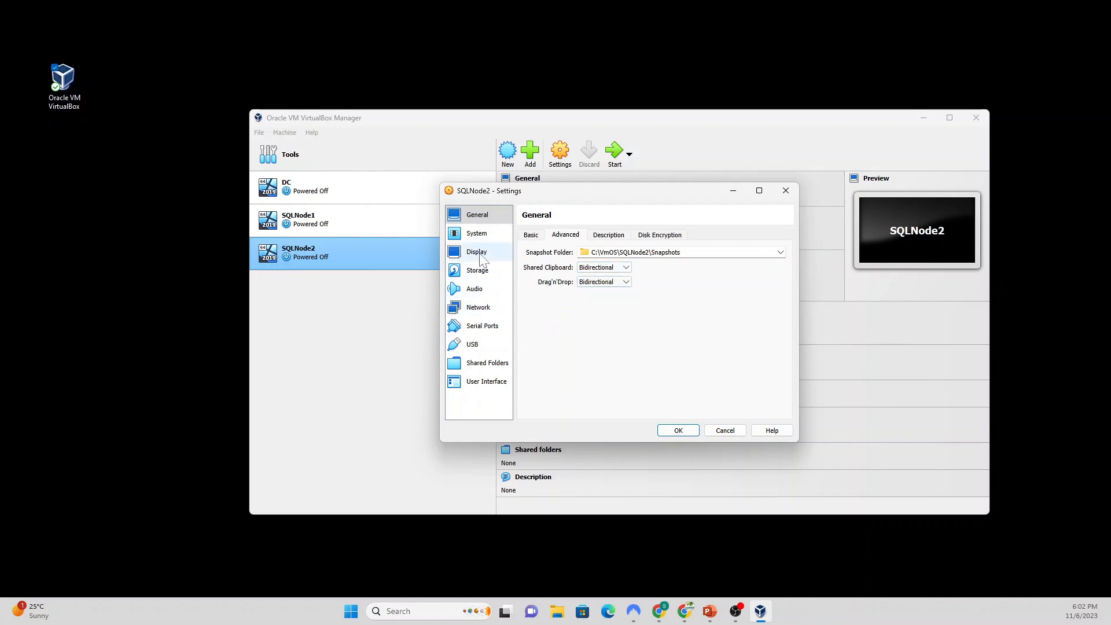
Step: Attach SQLNode2's adapter as Bridged Adapter with Promiscuous Mode Allow All and save
left_click(480, 307)
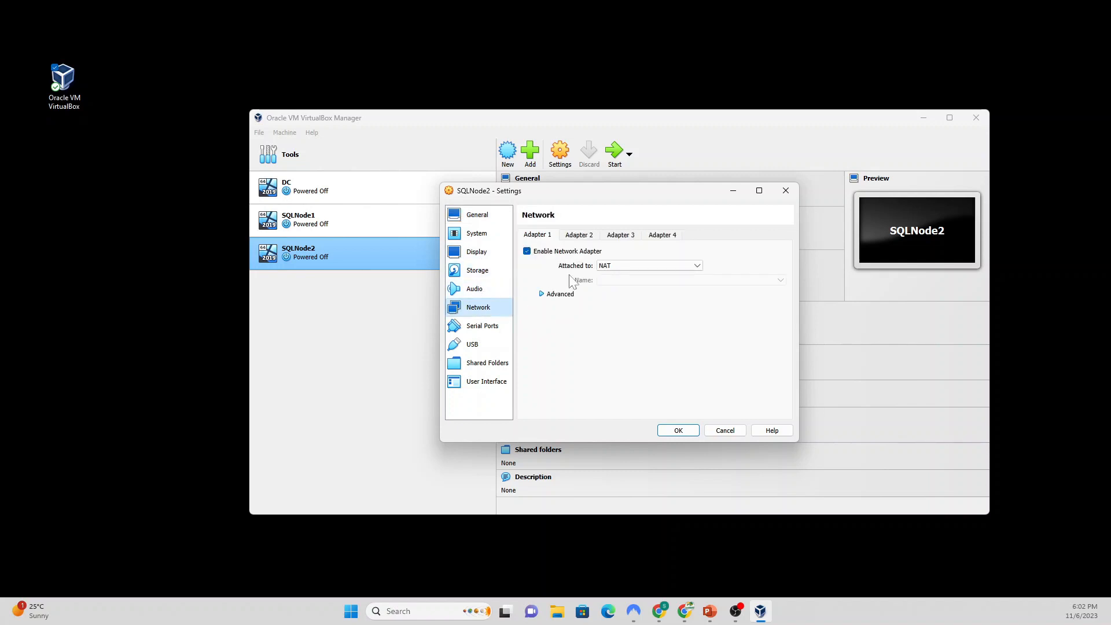
left_click(616, 266)
left_click(615, 284)
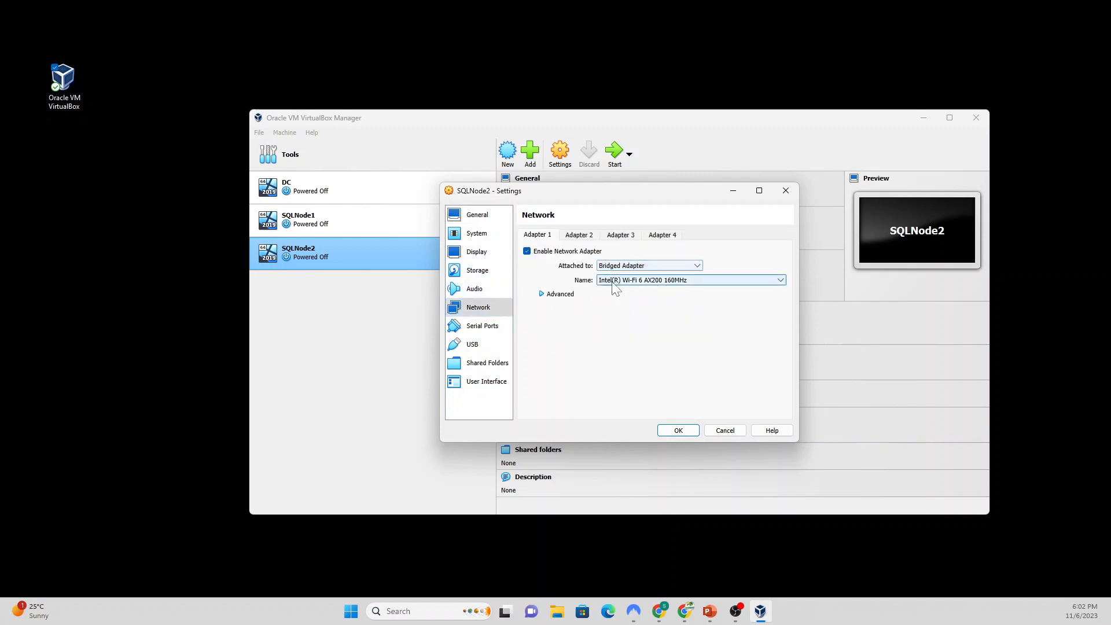
left_click(553, 295)
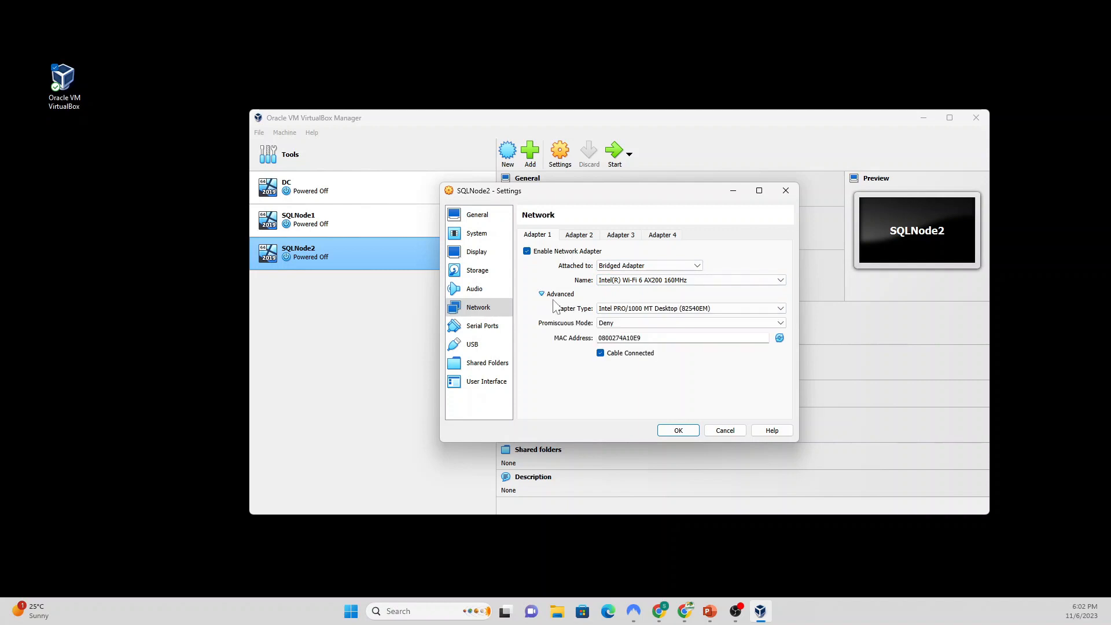
left_click(626, 323)
left_click(616, 349)
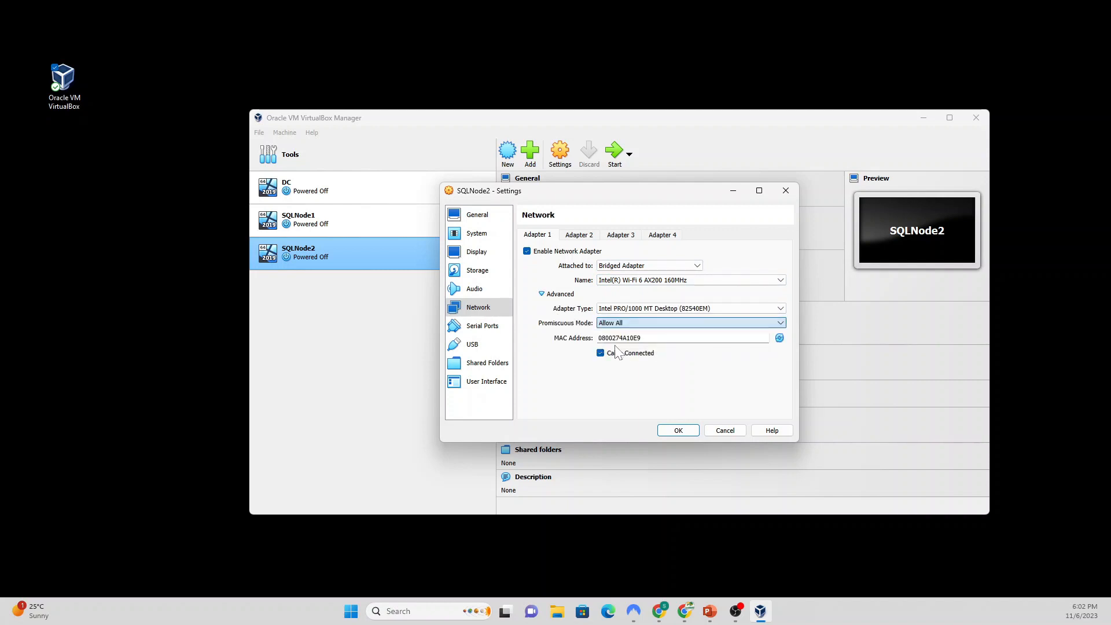
left_click(679, 430)
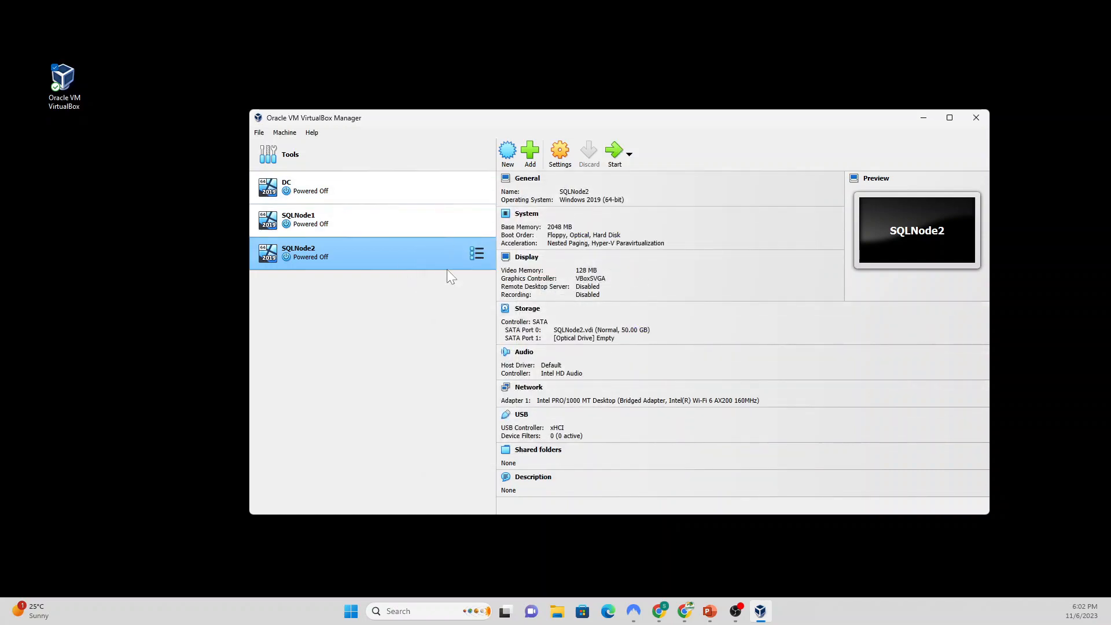
Step: Check the DC box on the Install the OS and IP Address slides, then show the Sofware folder
left_click(709, 611)
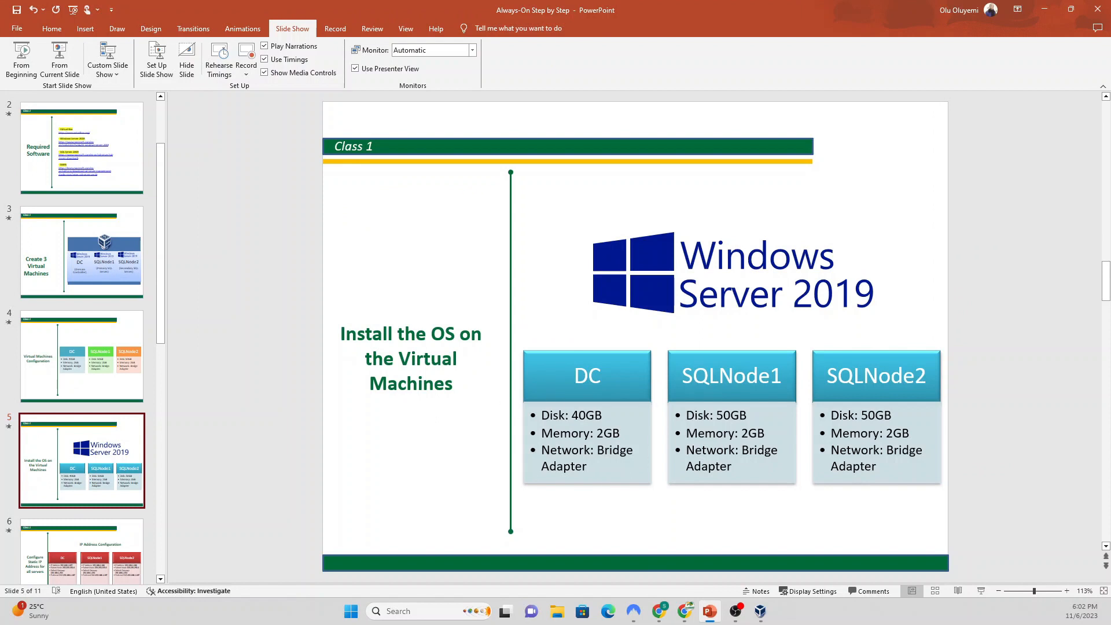
left_click_drag(599, 451, 578, 471)
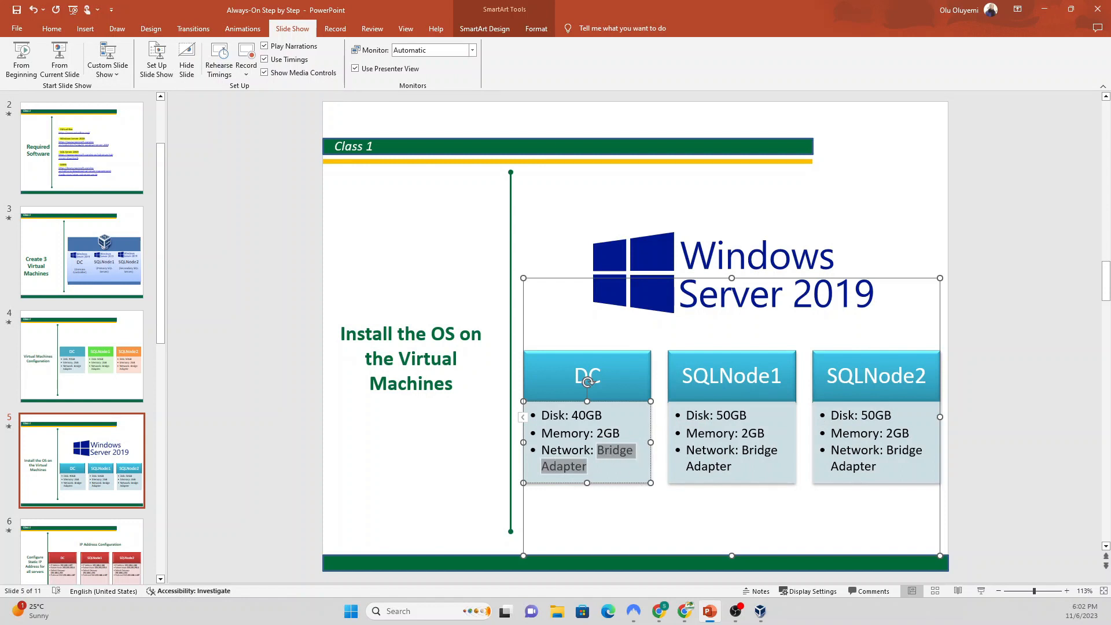
left_click(92, 541)
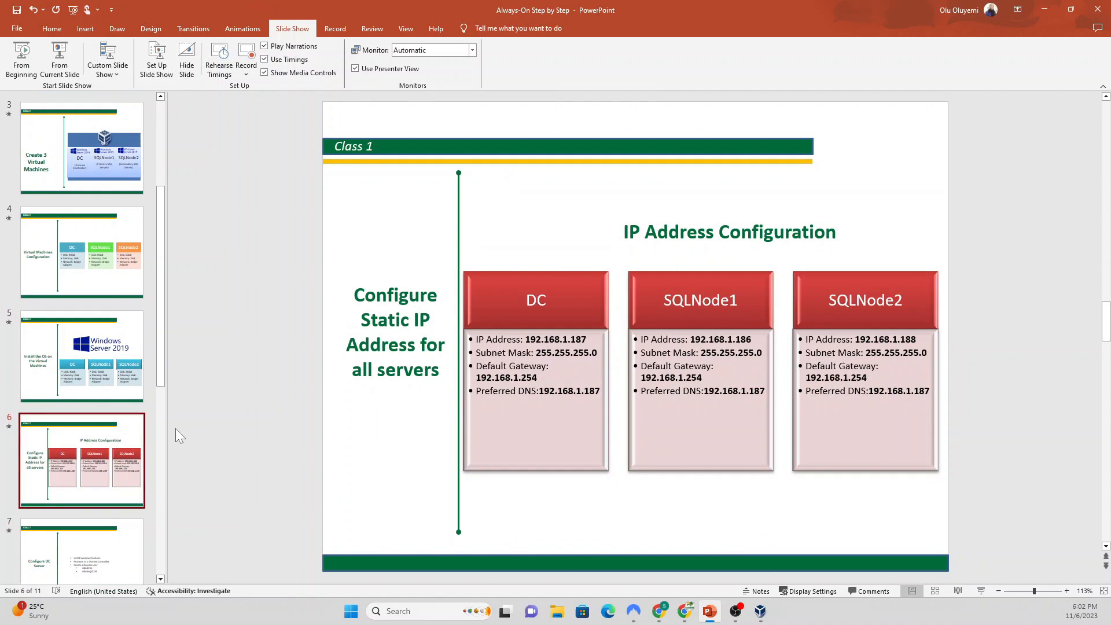
left_click(127, 369)
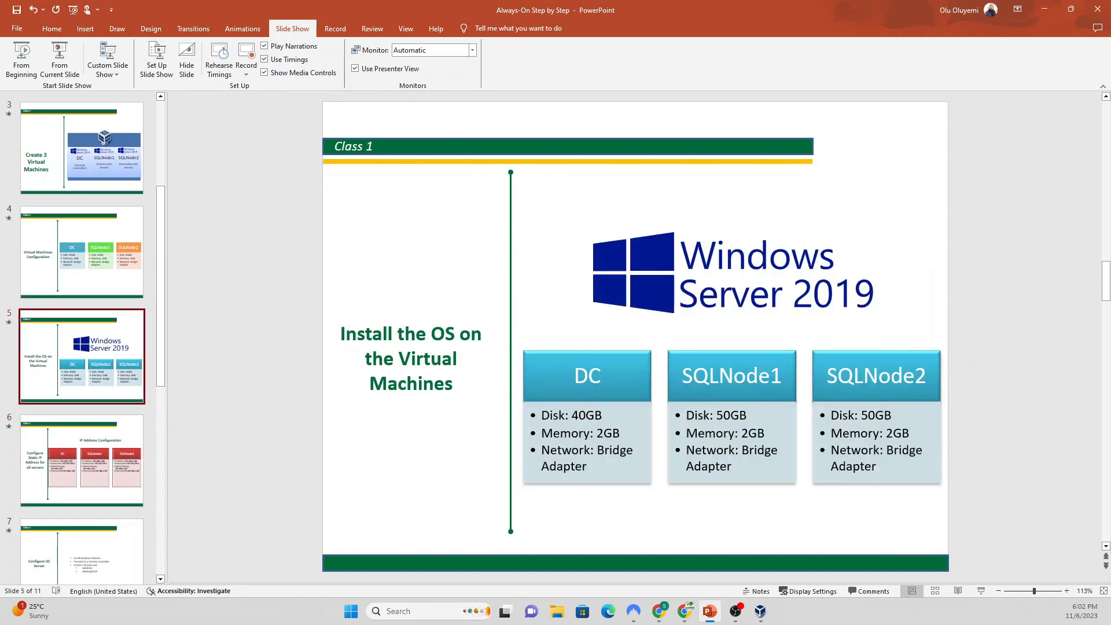
left_click(618, 382)
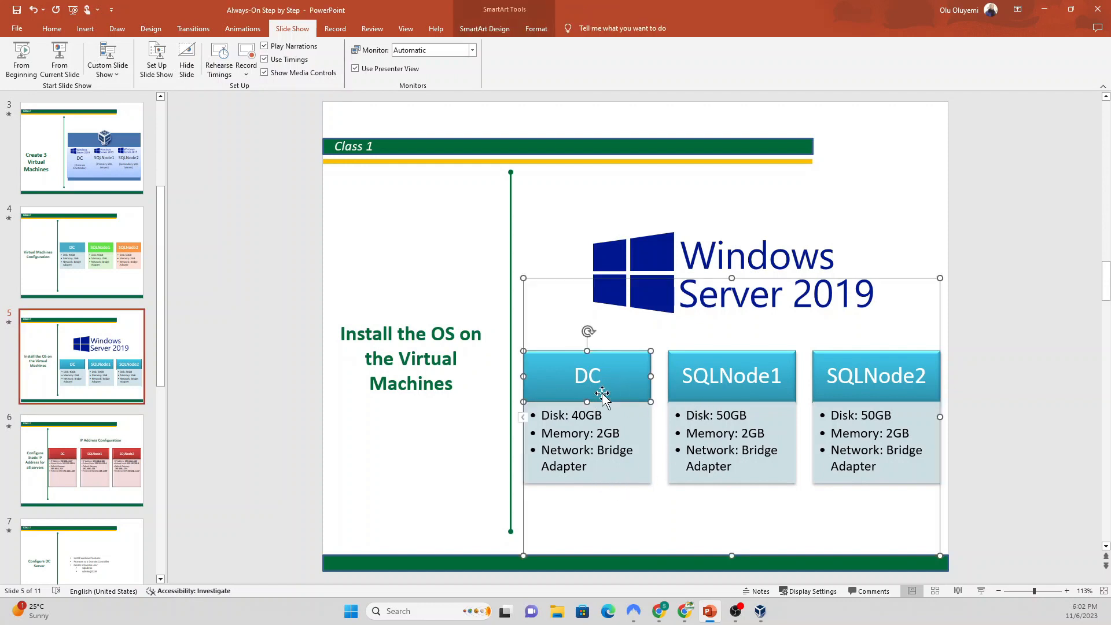
left_click(825, 194)
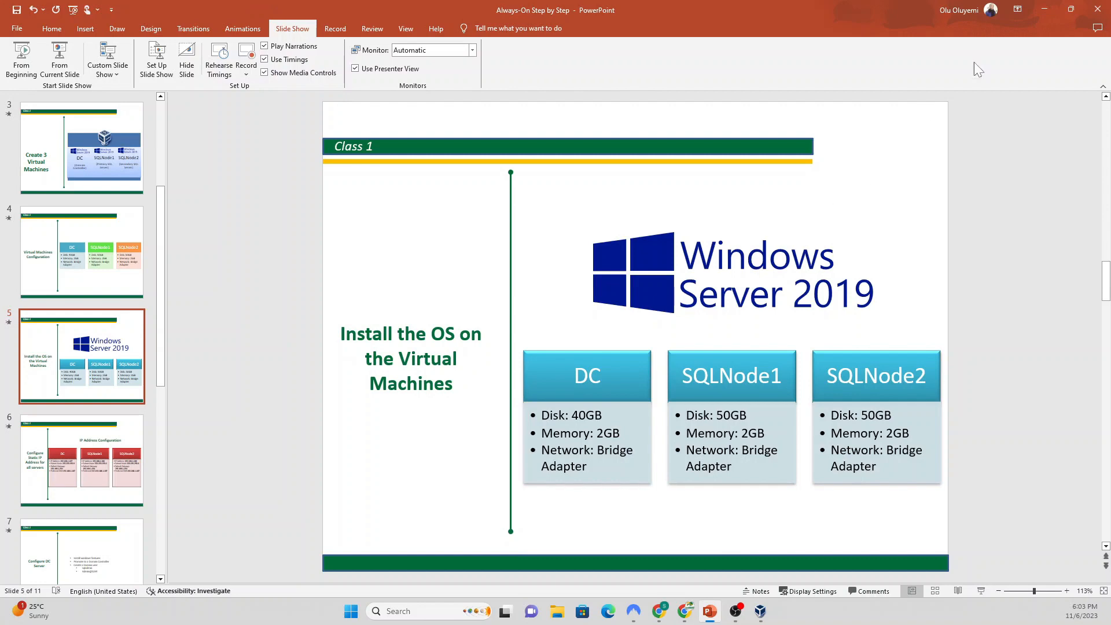
left_click(1046, 9)
left_click(557, 611)
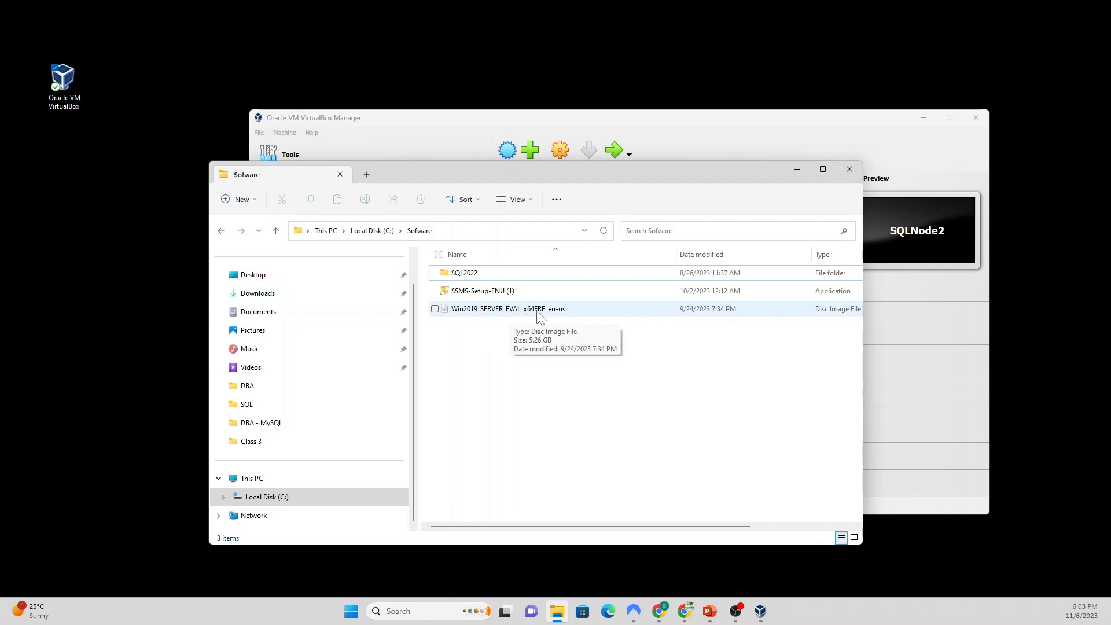
Step: Return to VirtualBox Manager and select the DC machine
left_click(786, 127)
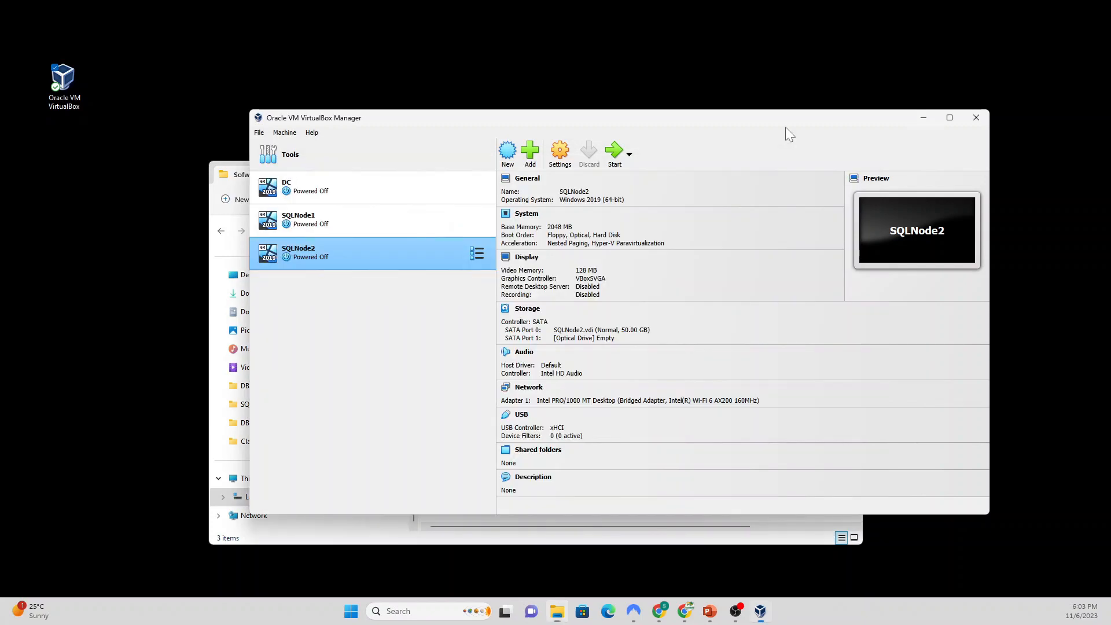
left_click(369, 192)
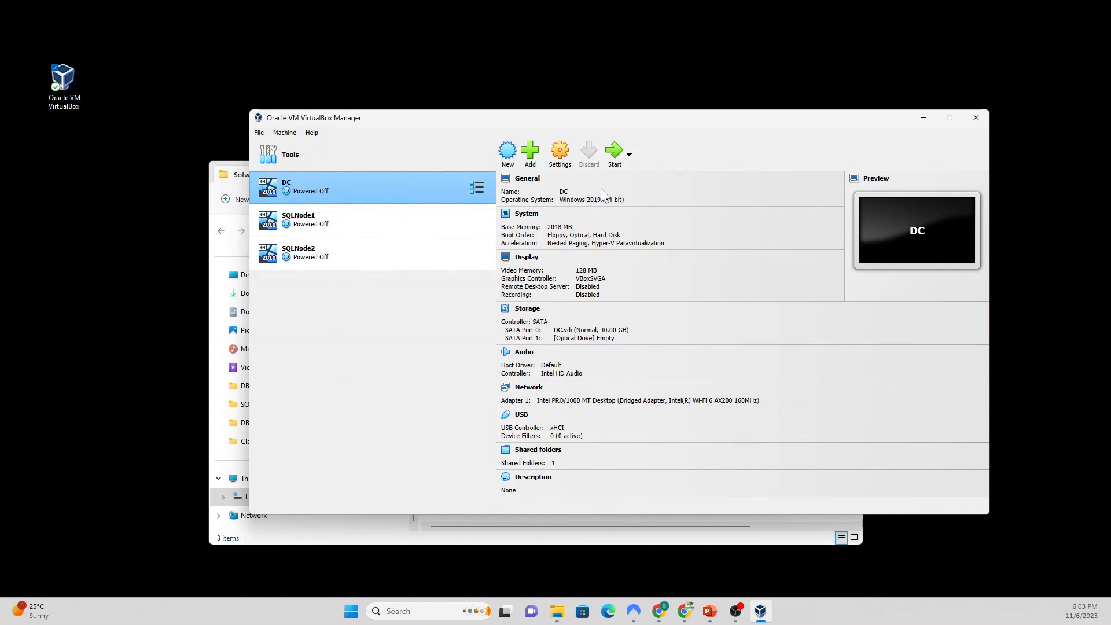
Step: Start DC, mount Win2019_SERVER_EVAL_x64FRE_en-us.iso in its optical drive, and retry the boot
left_click(614, 154)
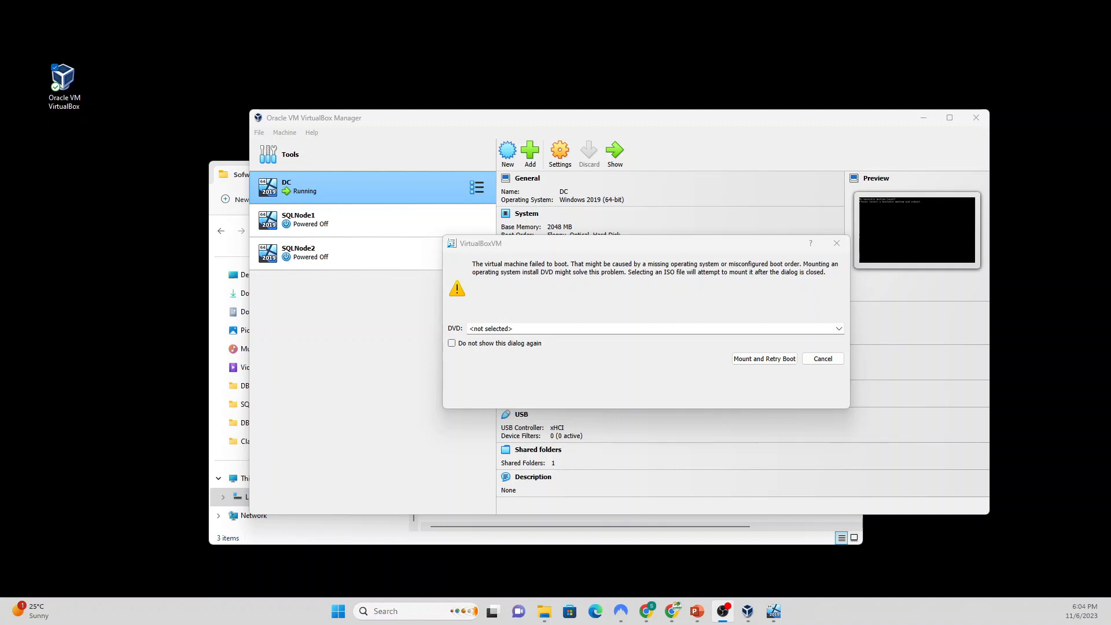
left_click(839, 329)
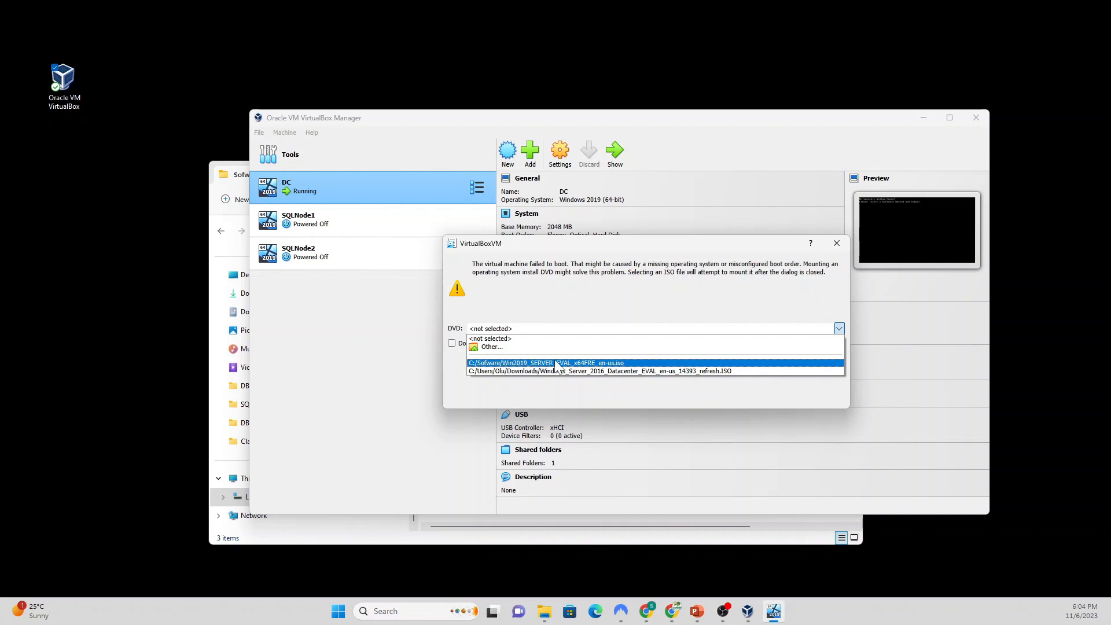
left_click(576, 363)
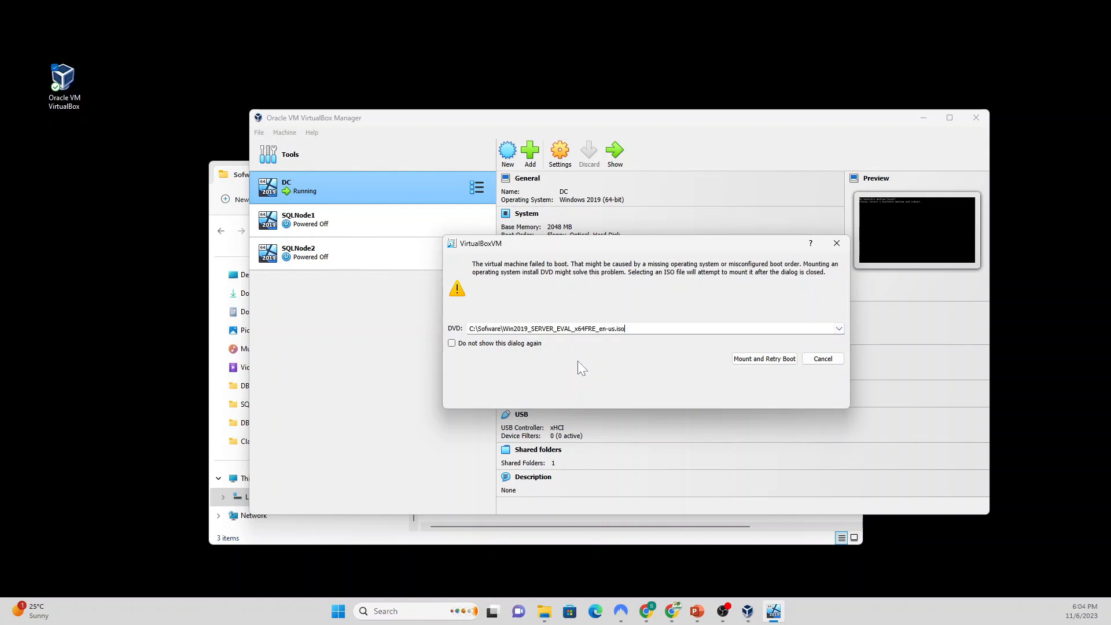
left_click(765, 360)
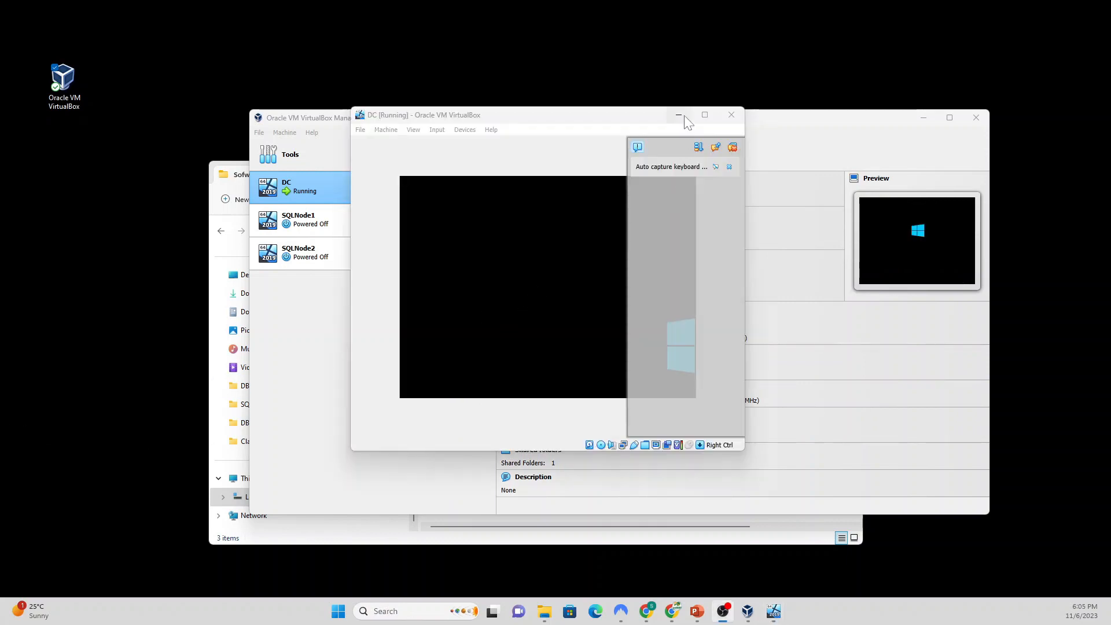
Step: Reposition and enlarge the DC window, dismissing the keyboard capture and mouse integration notices
left_click_drag(585, 120, 624, 118)
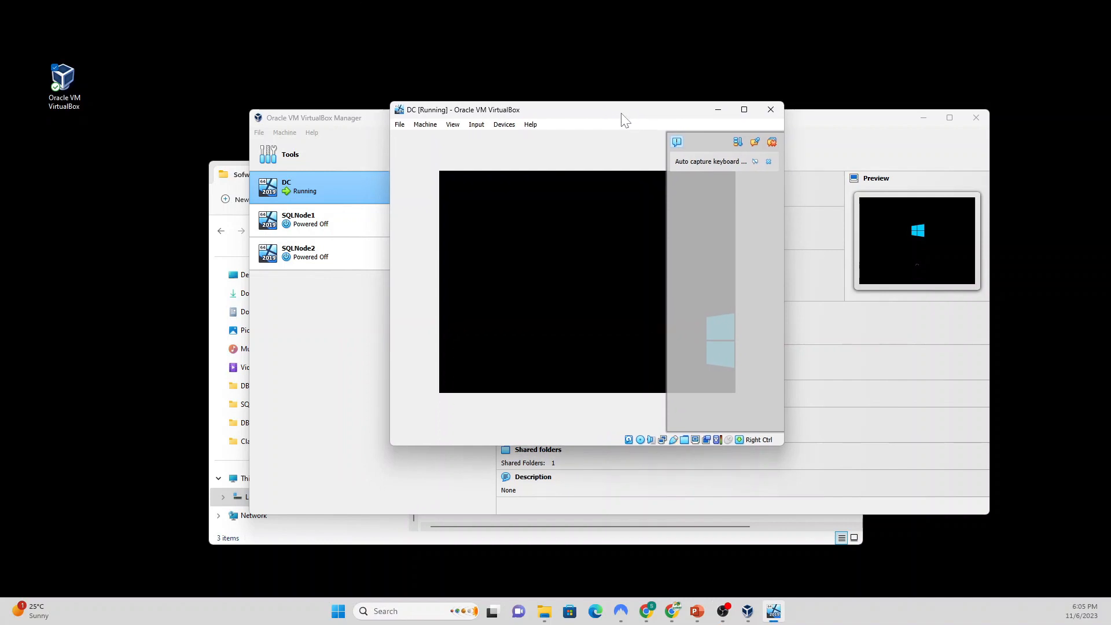
left_click(768, 162)
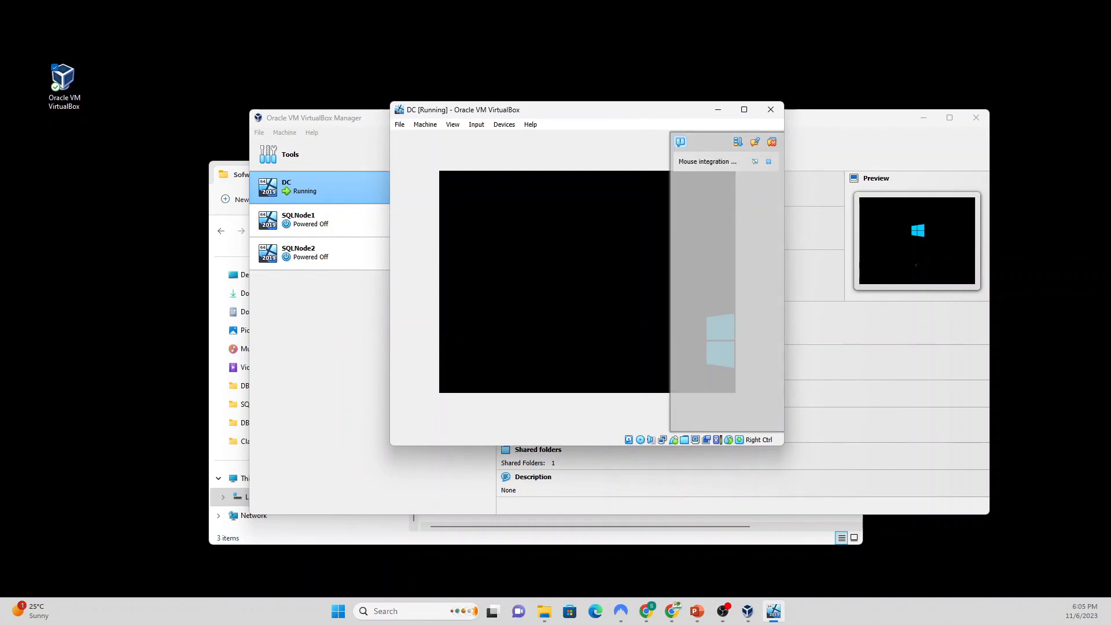
left_click(769, 162)
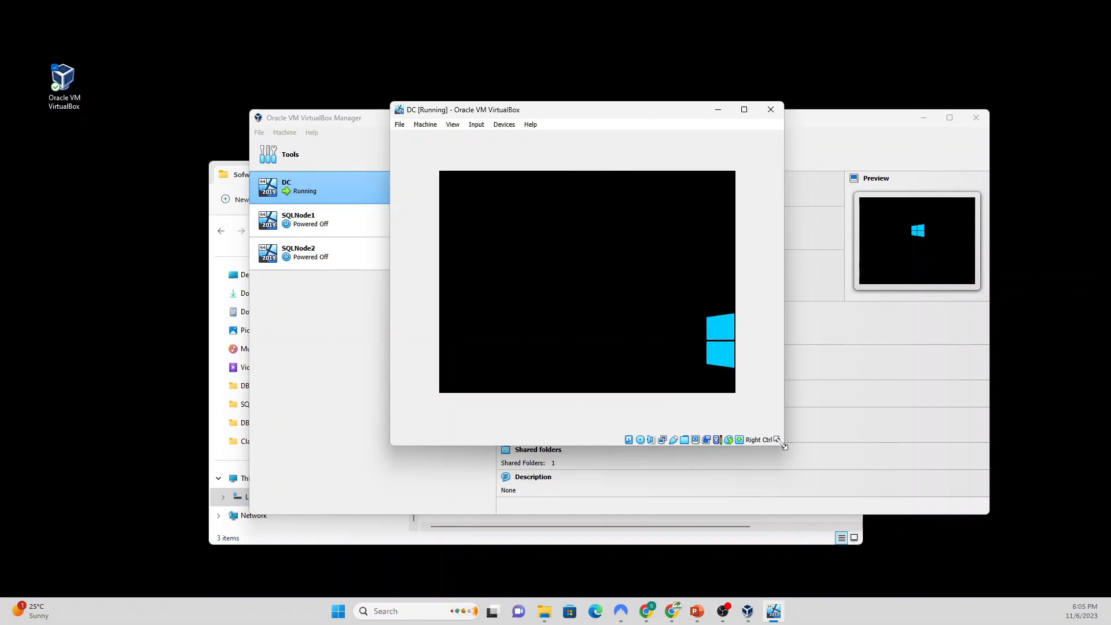
left_click_drag(784, 445, 975, 544)
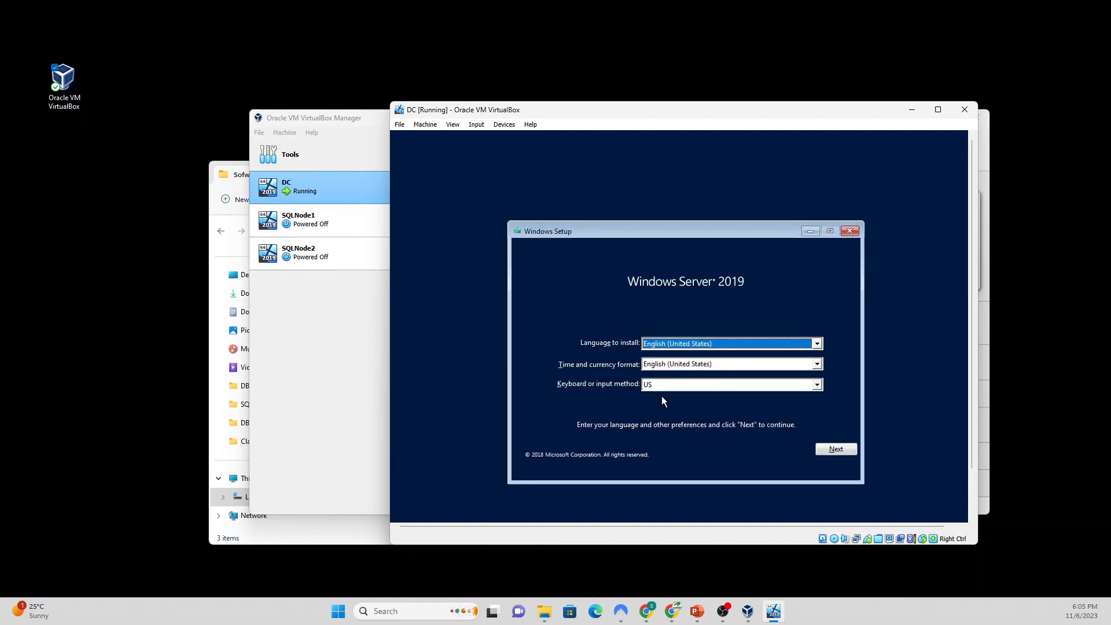
Step: Keep default language settings and choose the Datacenter Evaluation (Desktop Experience) edition
left_click(836, 450)
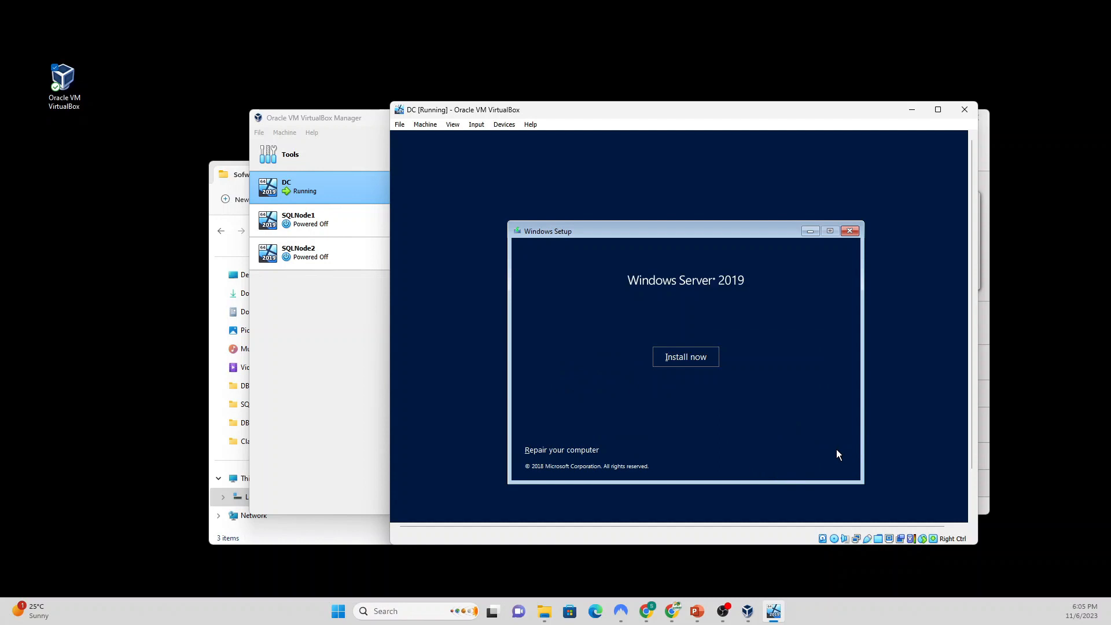
left_click(677, 358)
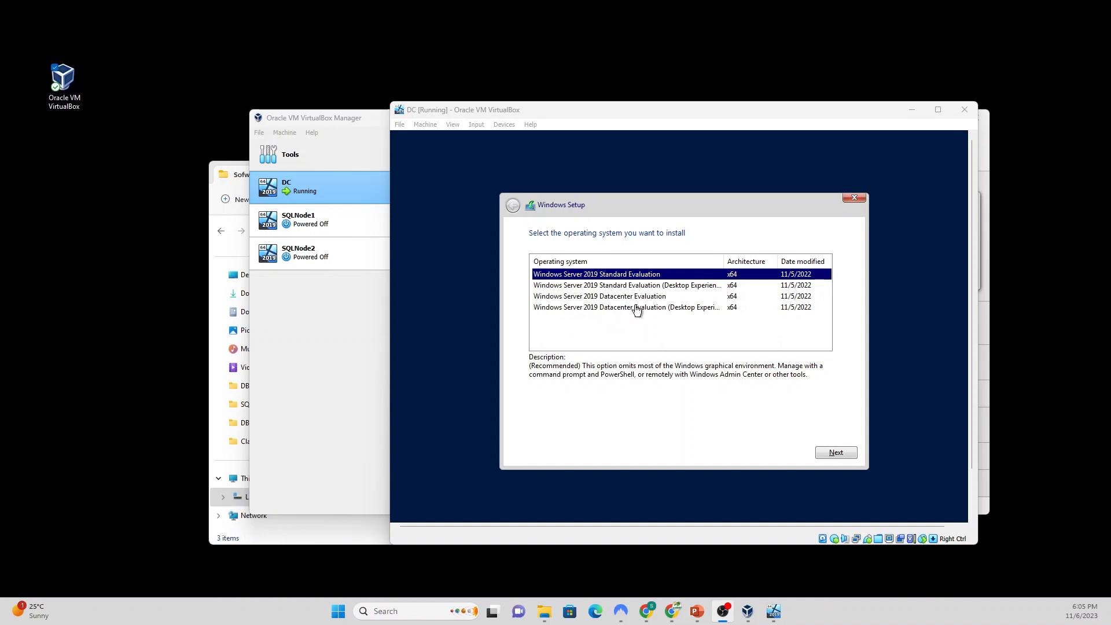
left_click(693, 310)
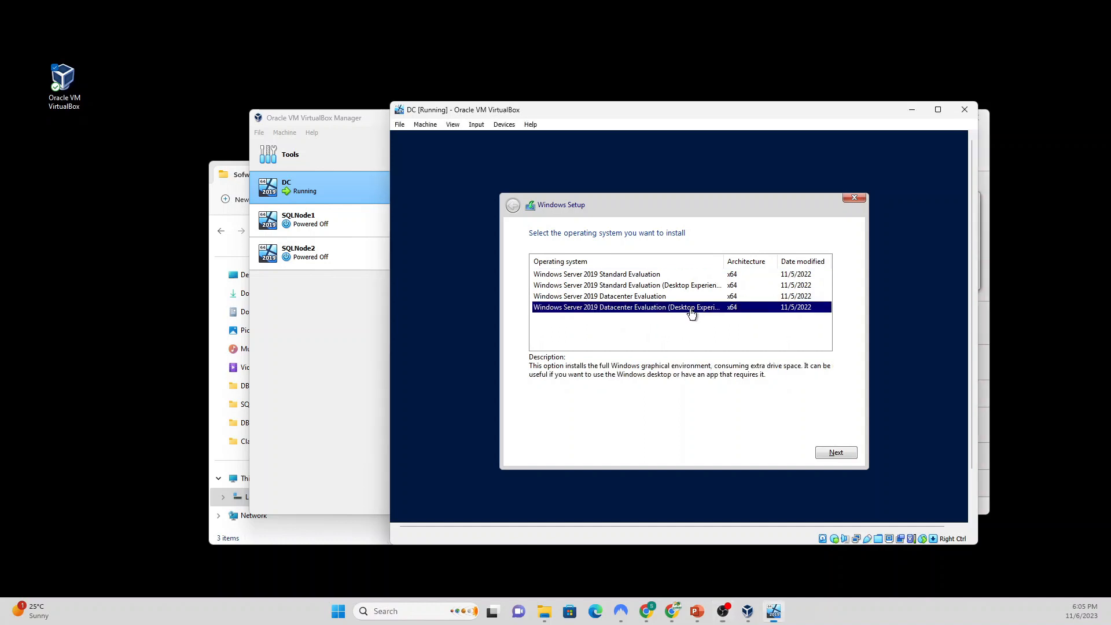
left_click(831, 450)
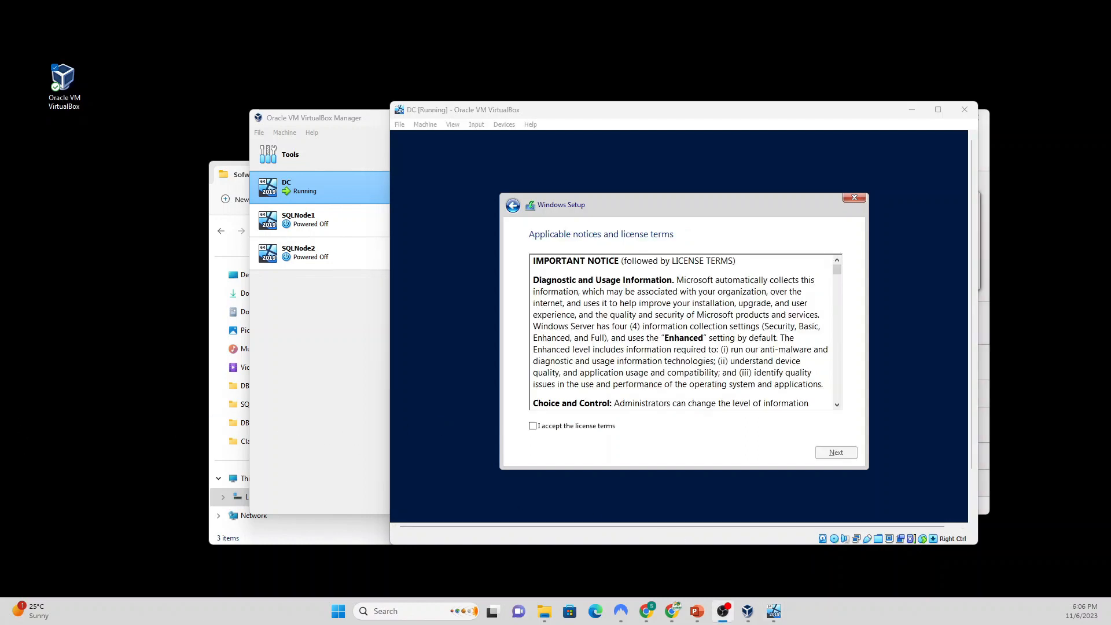
Step: Accept the license and run a Custom install onto Drive 0's unallocated space
left_click(532, 426)
scroll(744, 347, "down", 10)
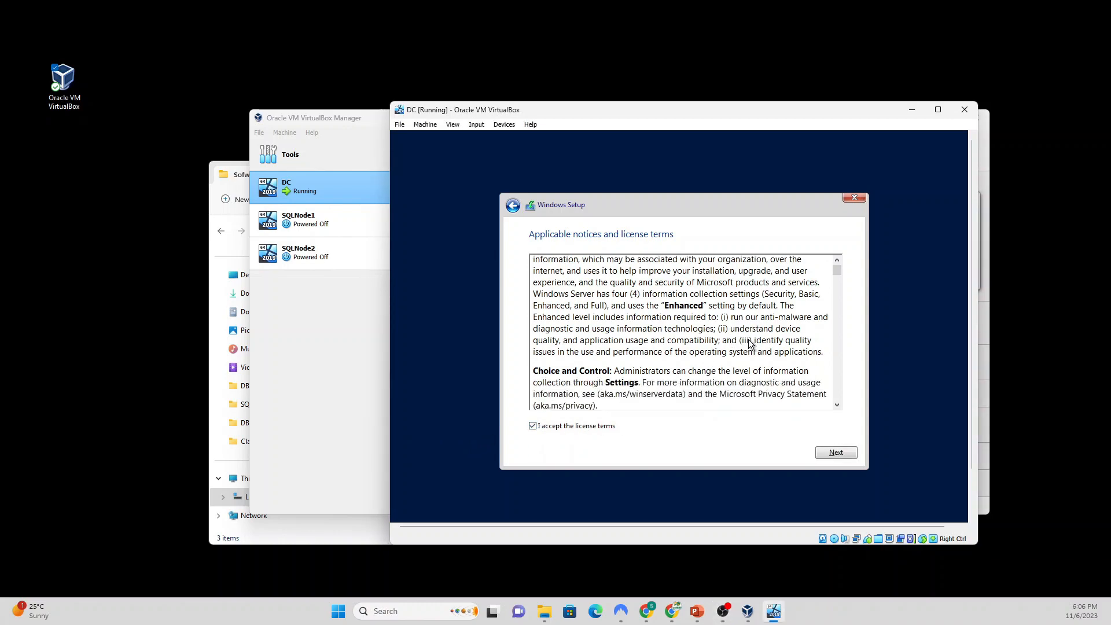
left_click(835, 453)
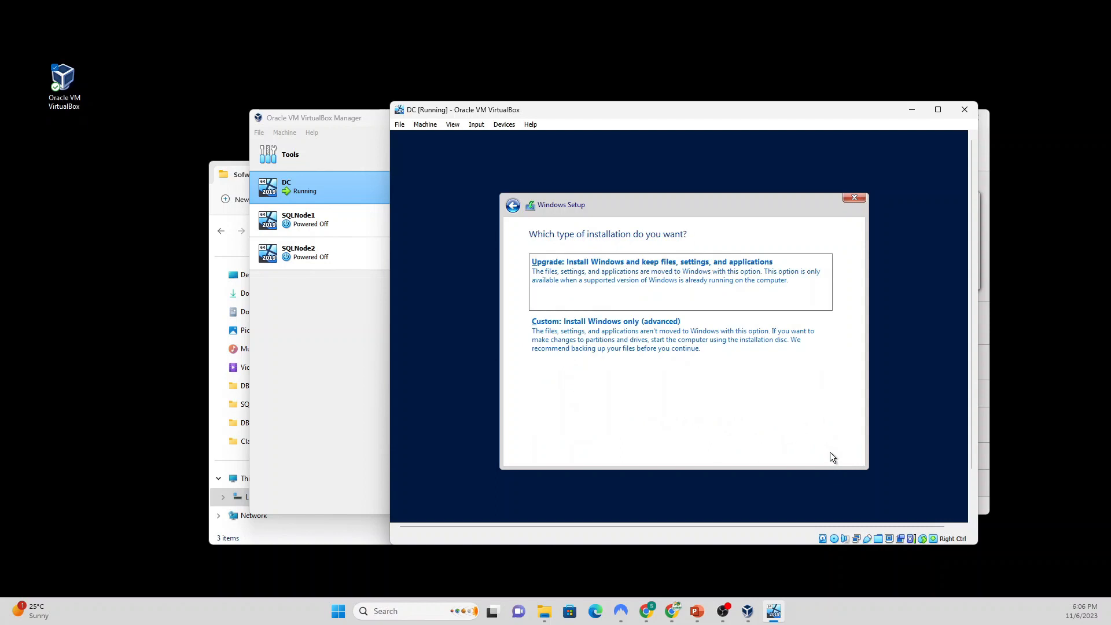
left_click(600, 332)
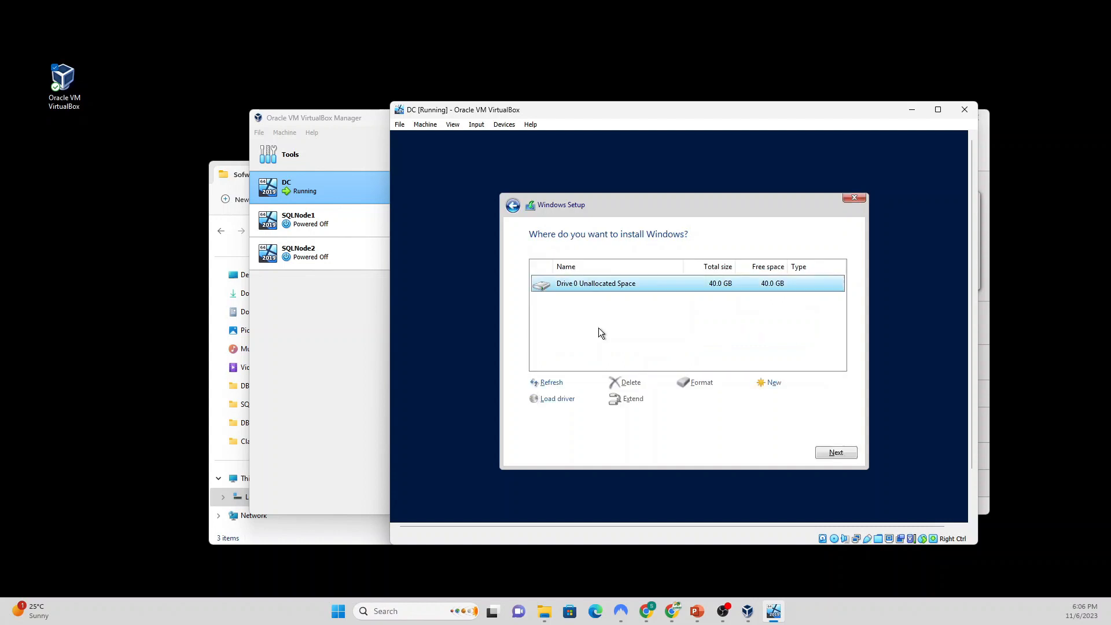
left_click(831, 452)
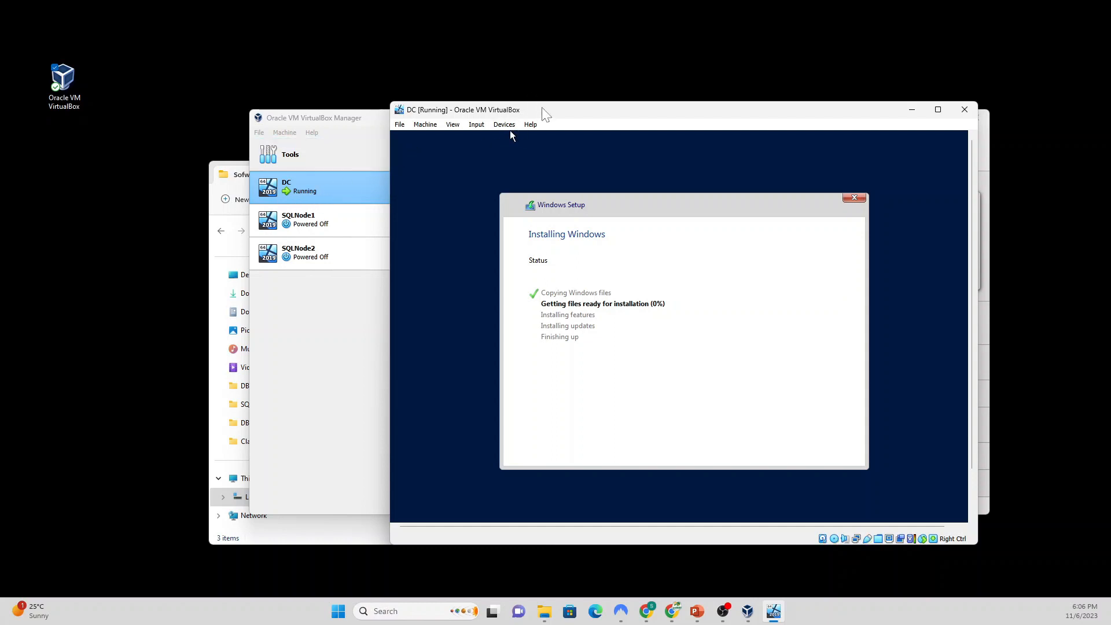
Step: Move the installing DC window up and select SQLNode1 in VirtualBox Manager
left_click_drag(544, 113, 547, 79)
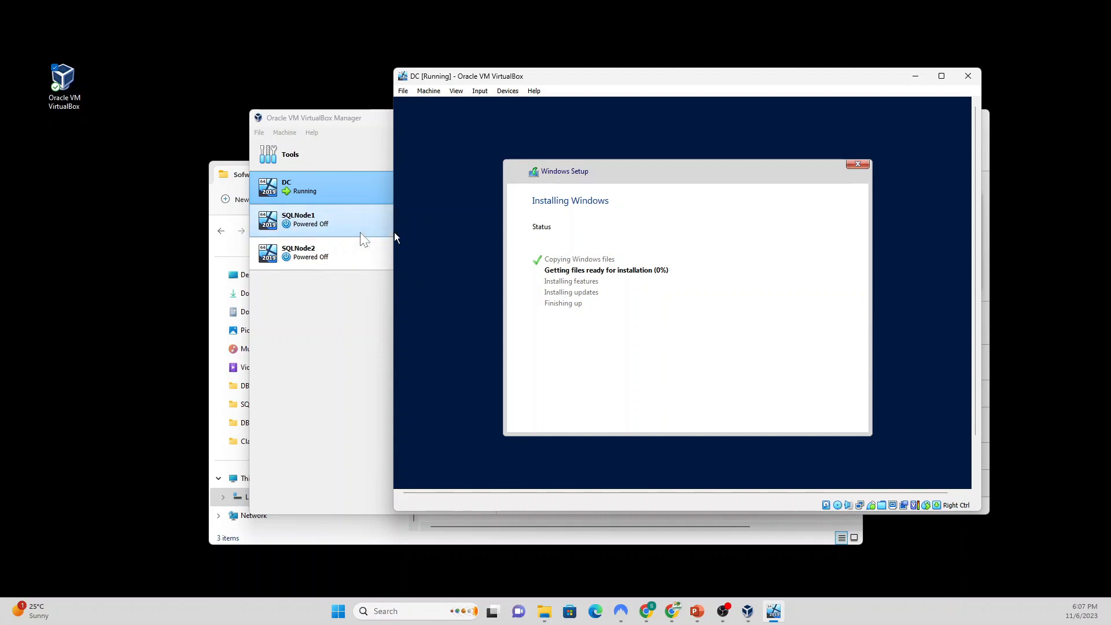
left_click(322, 230)
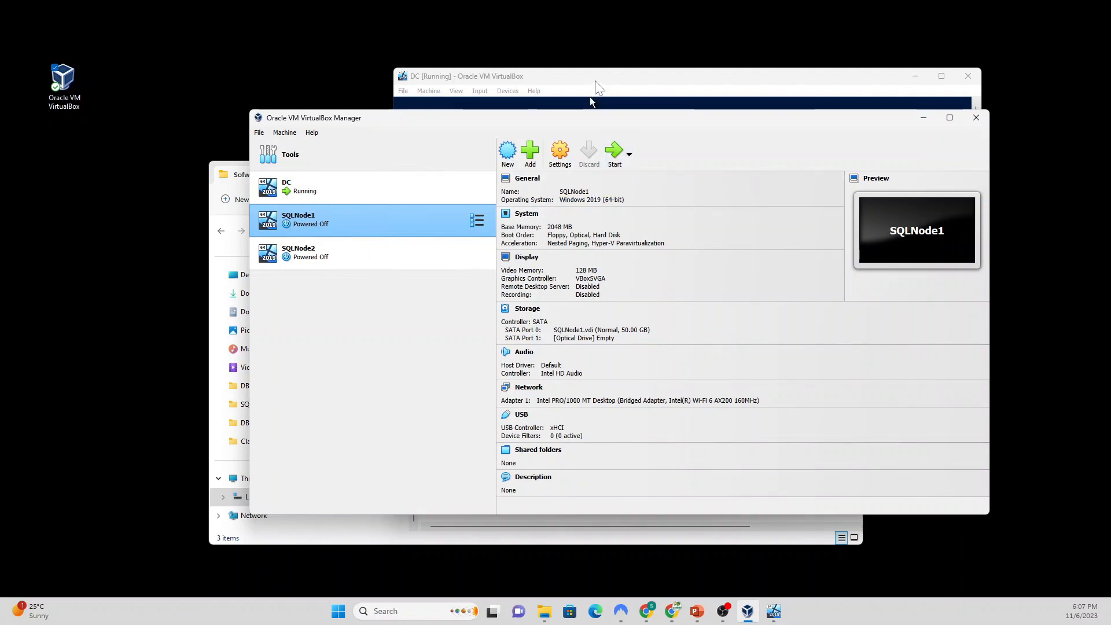
left_click_drag(589, 96, 566, 70)
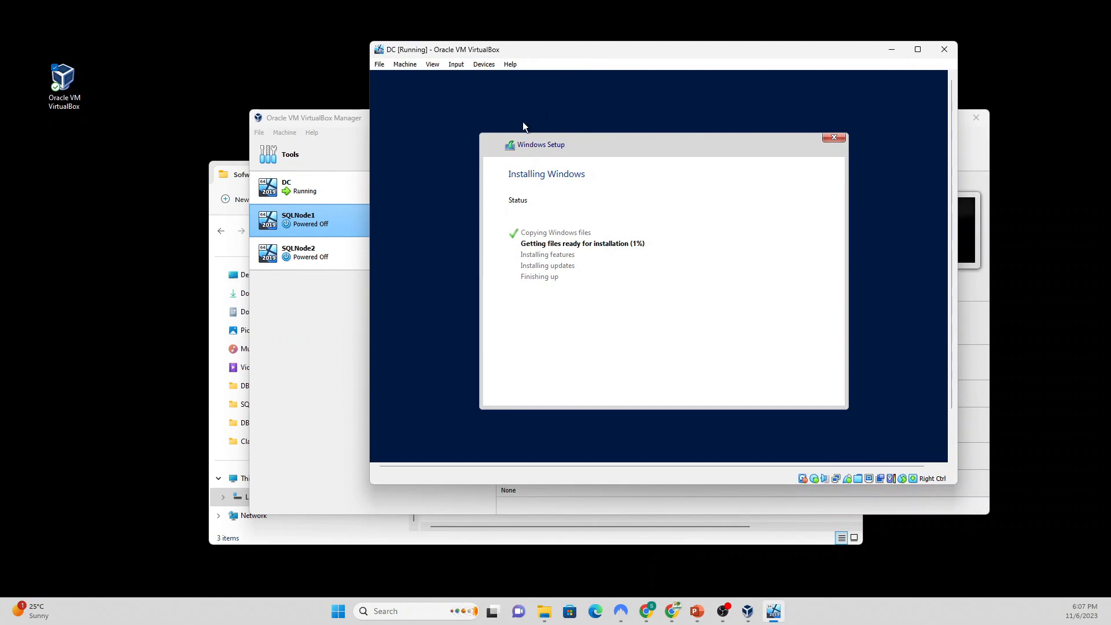
Step: Start SQLNode1, mount Win2019_SERVER_EVAL_x64FRE_en-us.iso and retry the boot
left_click(322, 225)
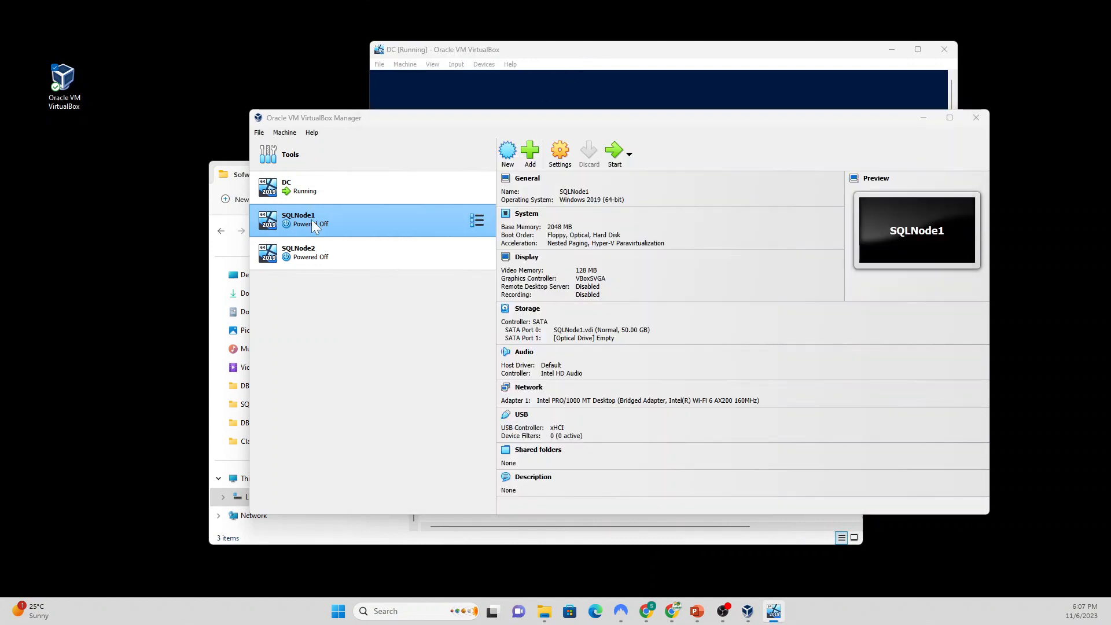
left_click(613, 157)
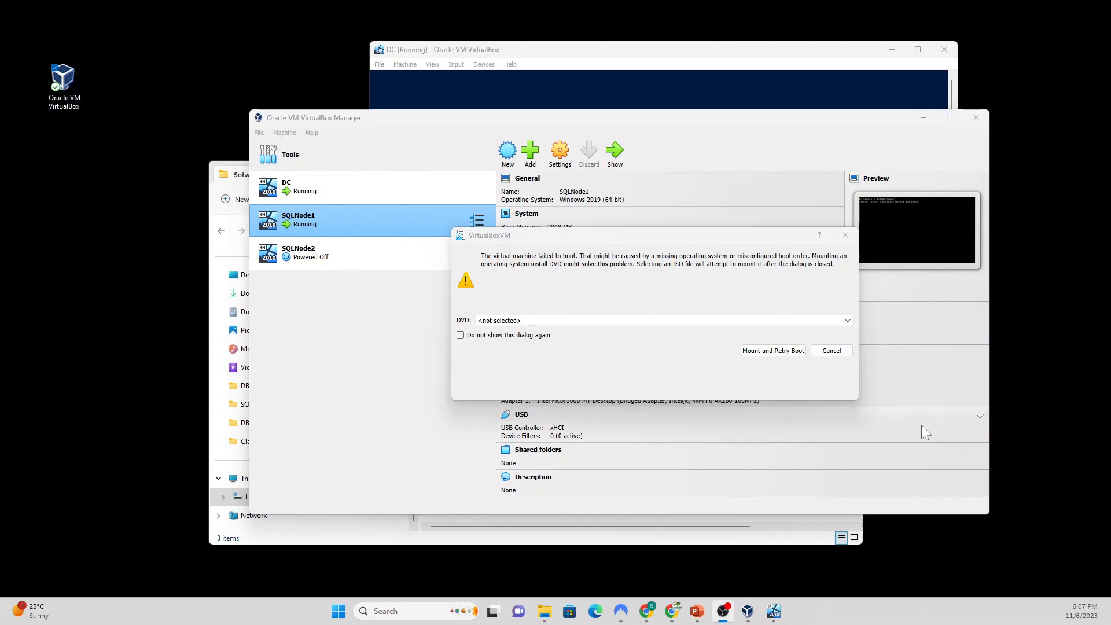
left_click(847, 321)
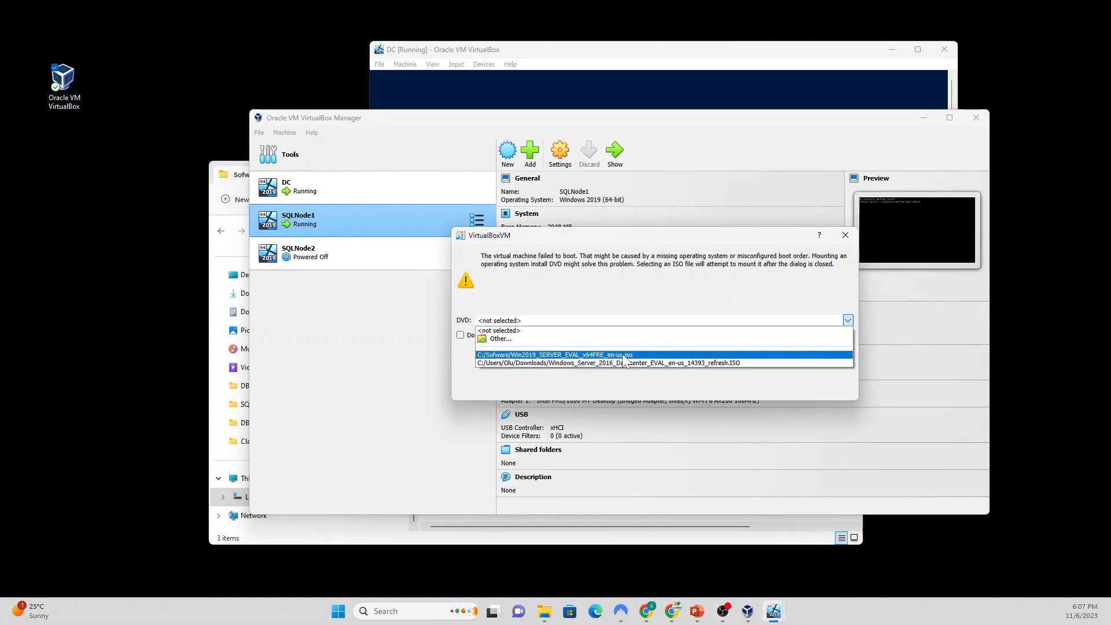
left_click(623, 354)
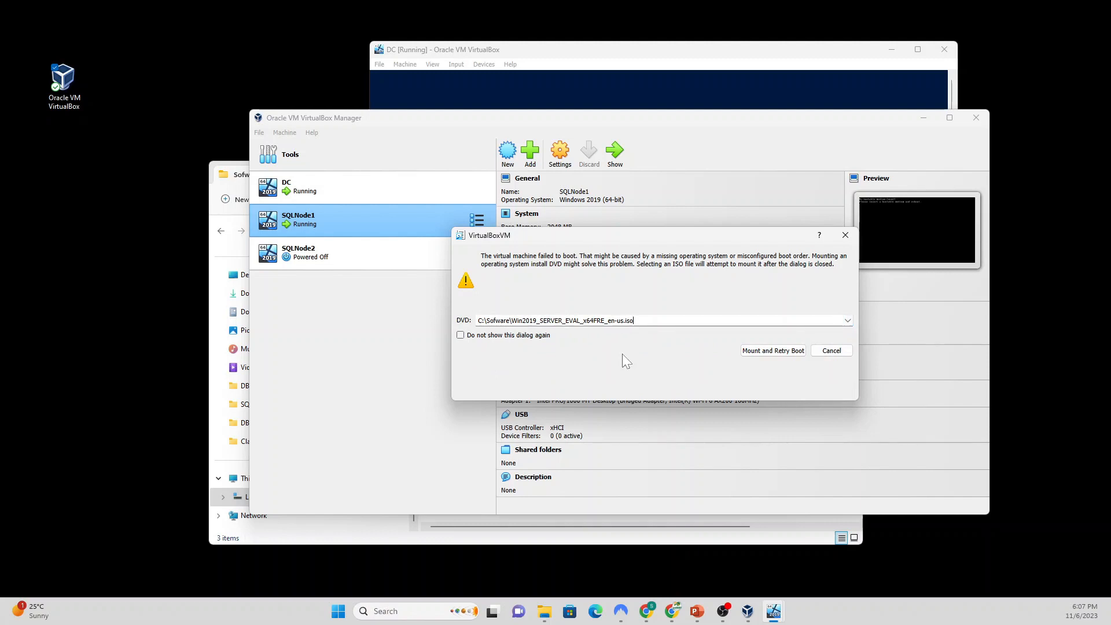
left_click(767, 351)
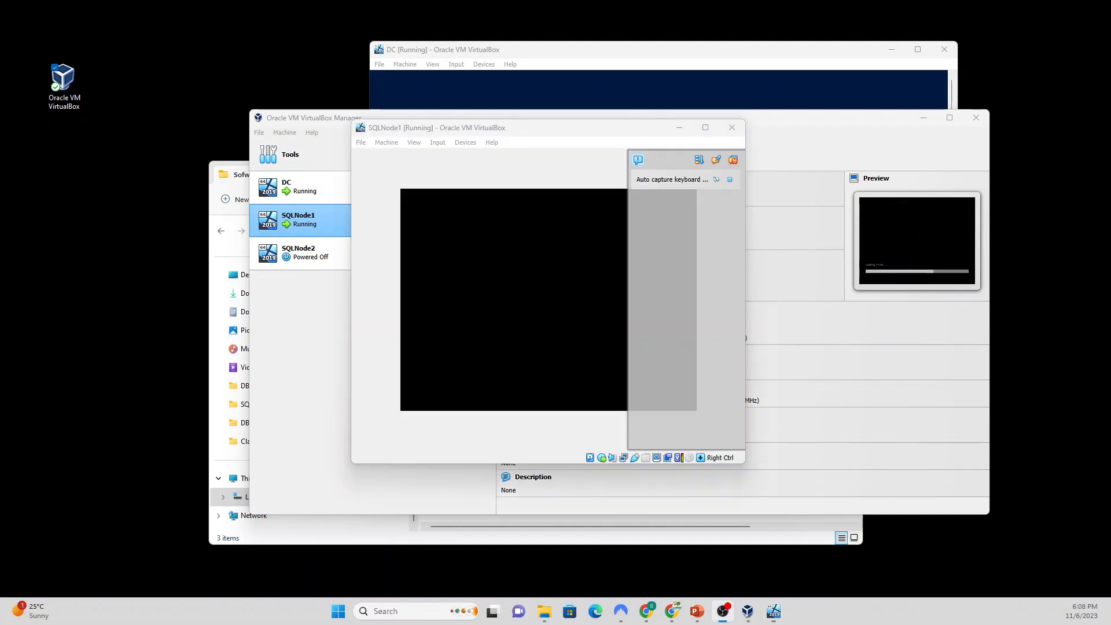
Step: Dismiss SQLNode1's notice, enlarge it on the right, and tuck DC's window behind it
left_click(728, 180)
left_click_drag(540, 134, 594, 94)
left_click_drag(799, 425, 955, 515)
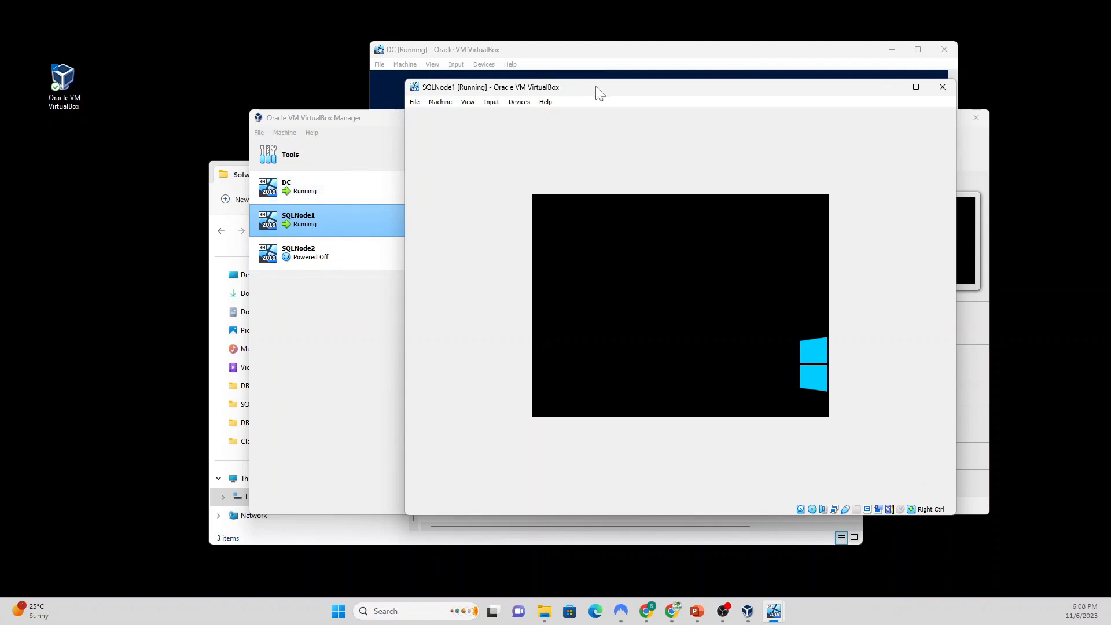
left_click_drag(596, 94, 672, 101)
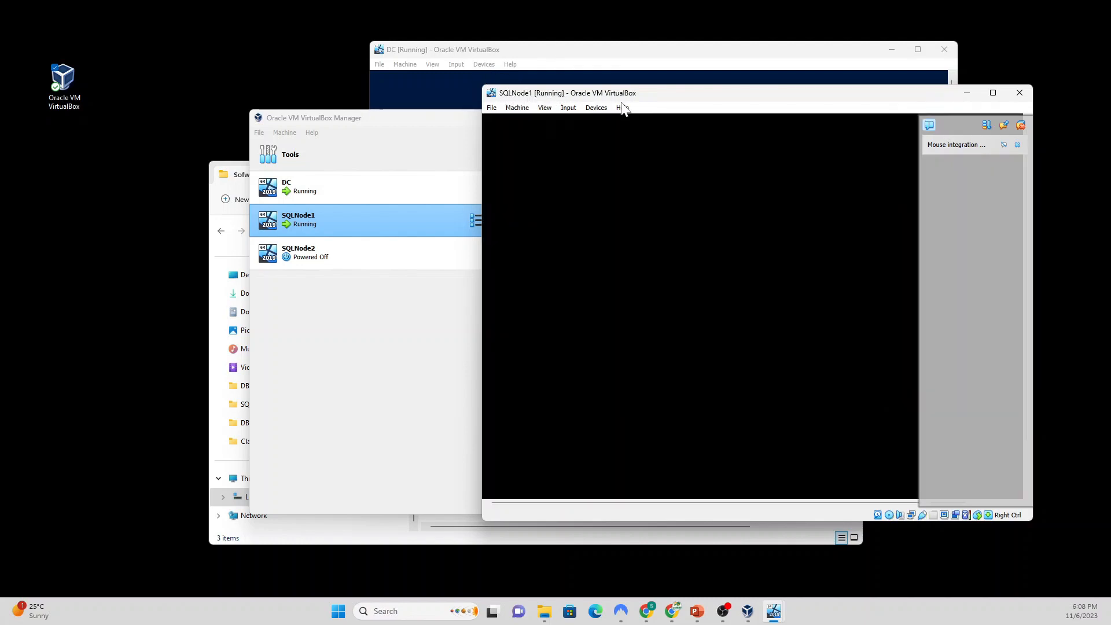
left_click(528, 57)
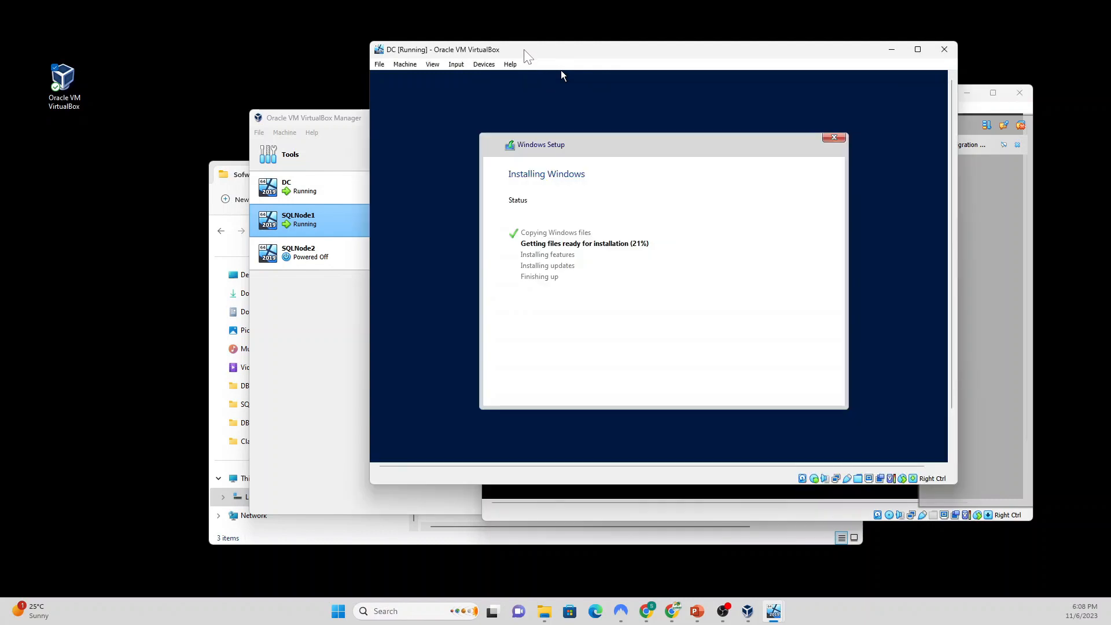
left_click_drag(595, 52, 561, 41)
left_click(939, 98)
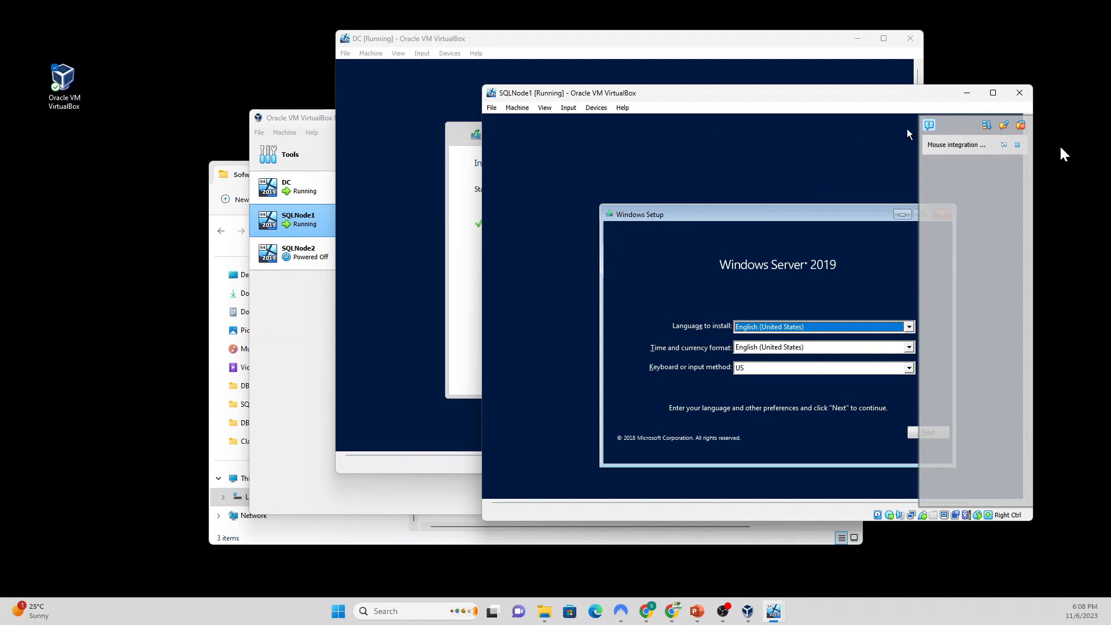
Step: On SQLNode1, begin Setup and choose Datacenter Evaluation (Desktop Experience) edition
left_click(1017, 145)
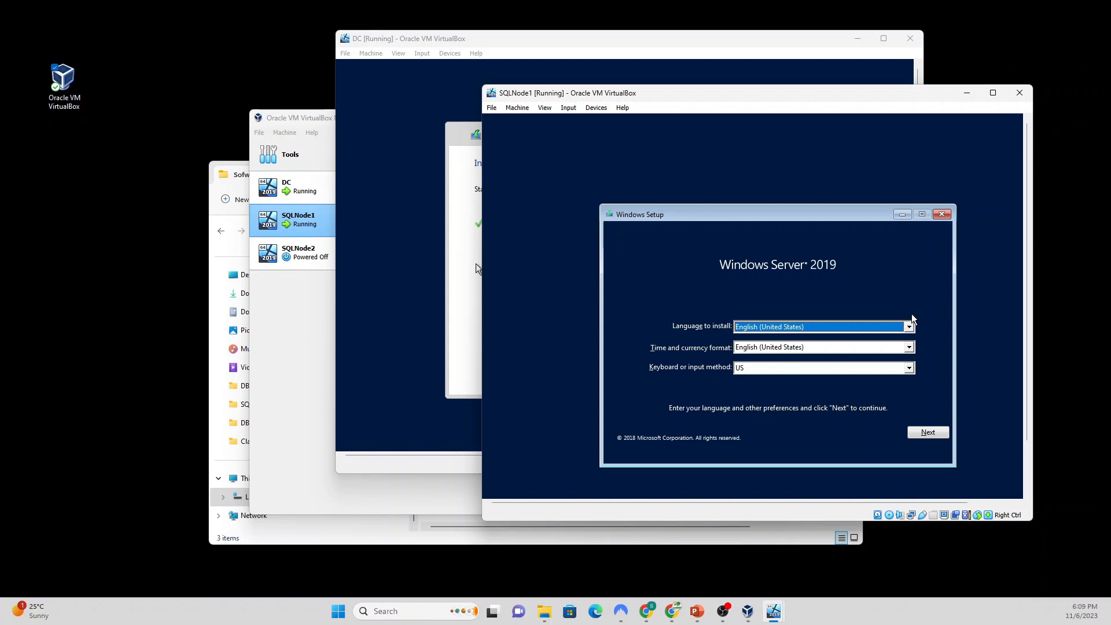
left_click(926, 434)
left_click(771, 346)
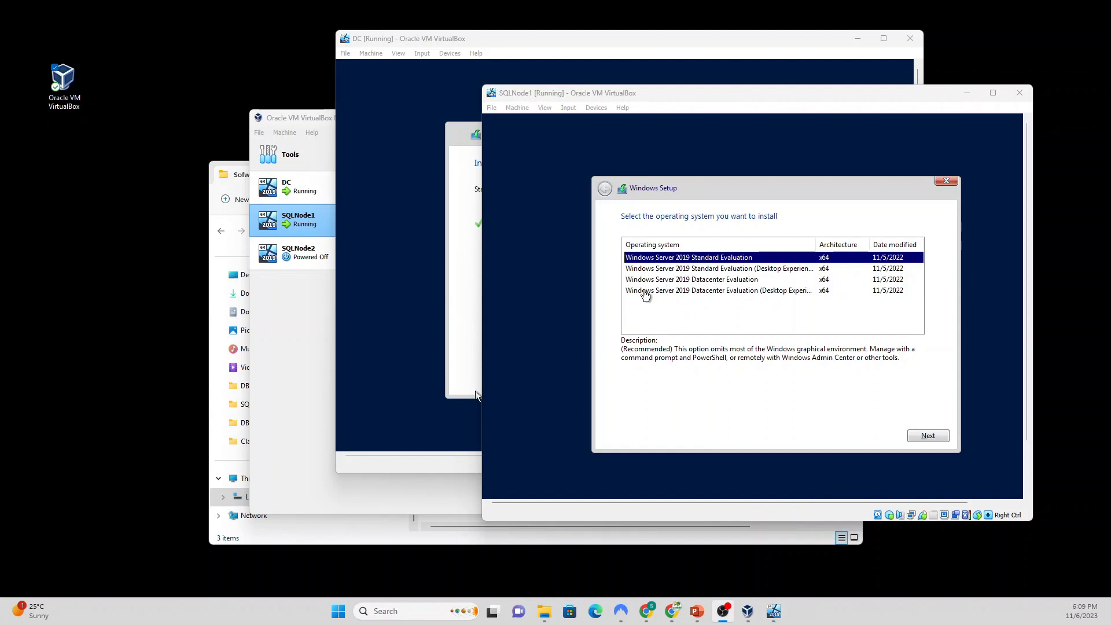
left_click(645, 291)
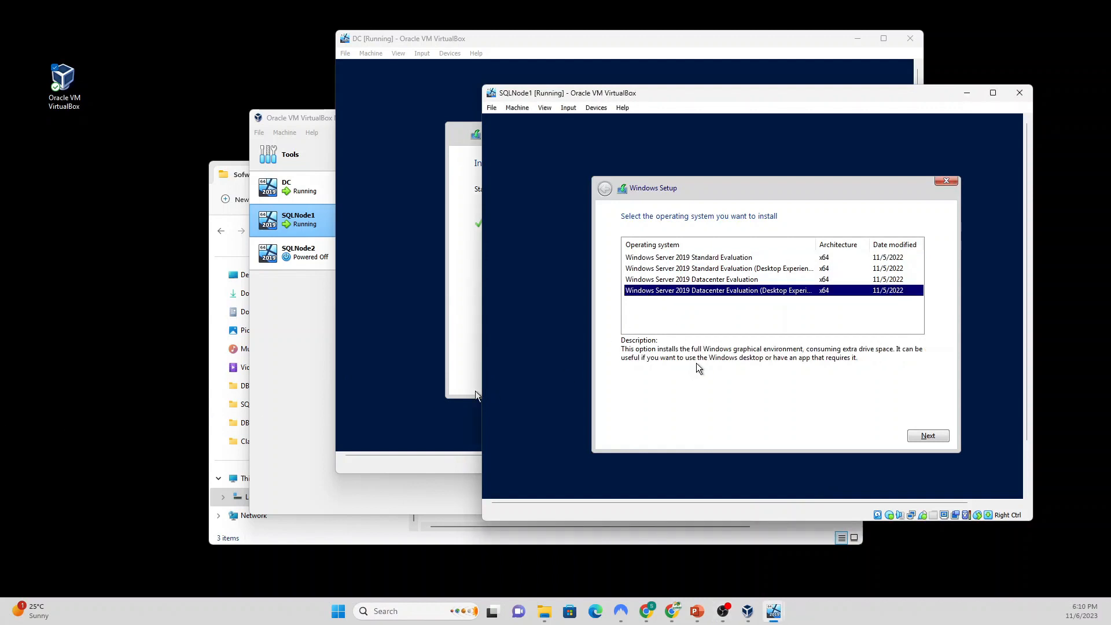
left_click(924, 436)
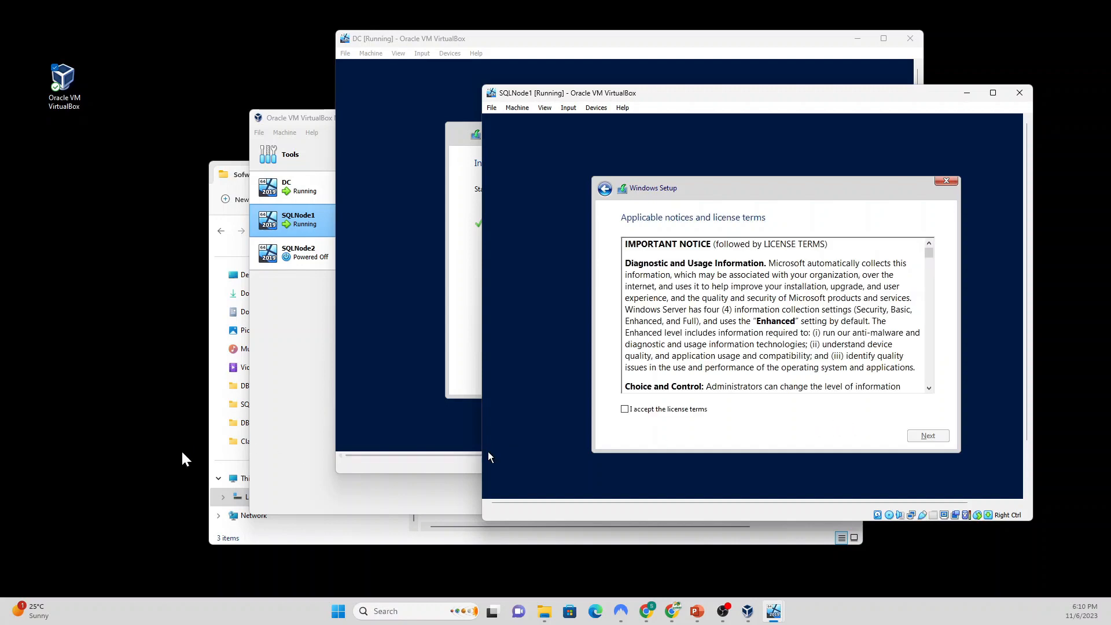
Step: Accept the license and run a Custom install onto the 50 GB unallocated drive
scroll(674, 414, "down", 10)
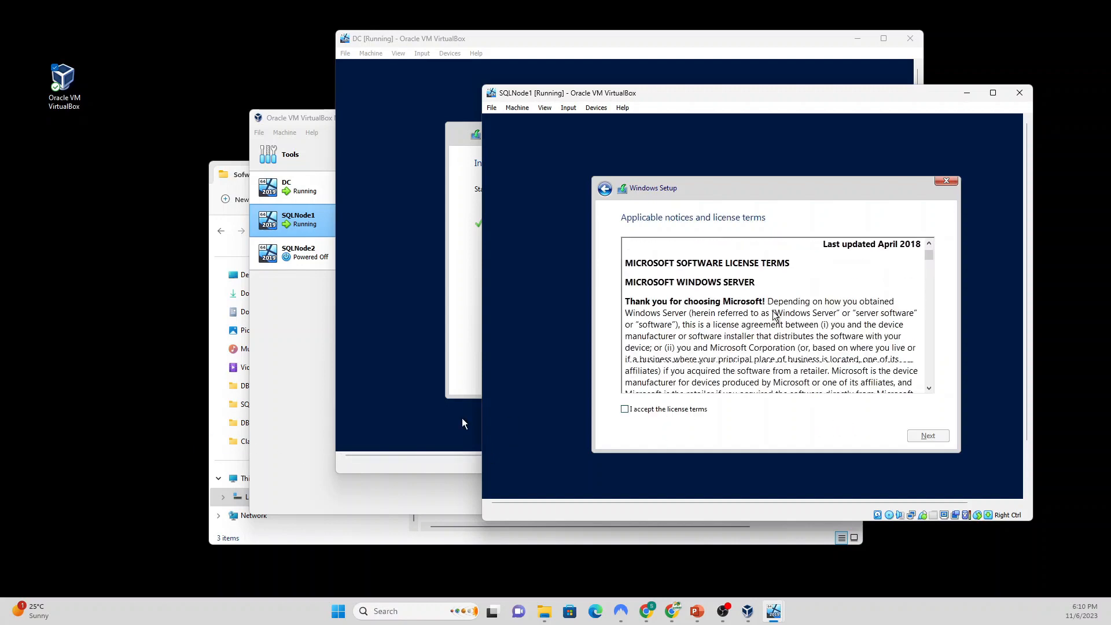
left_click(634, 410)
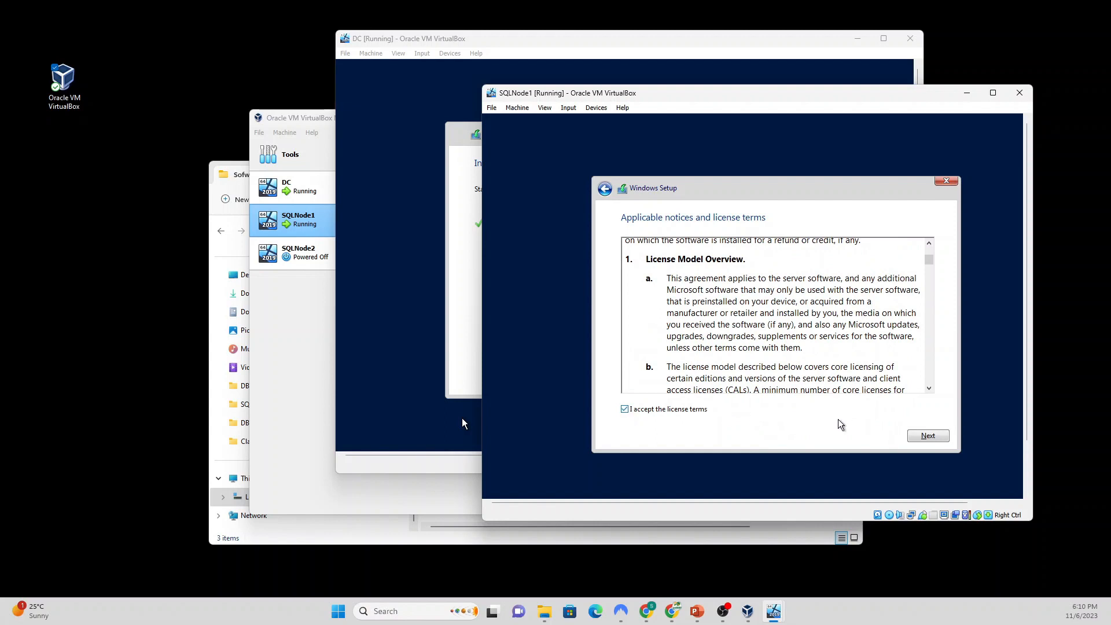
left_click(926, 437)
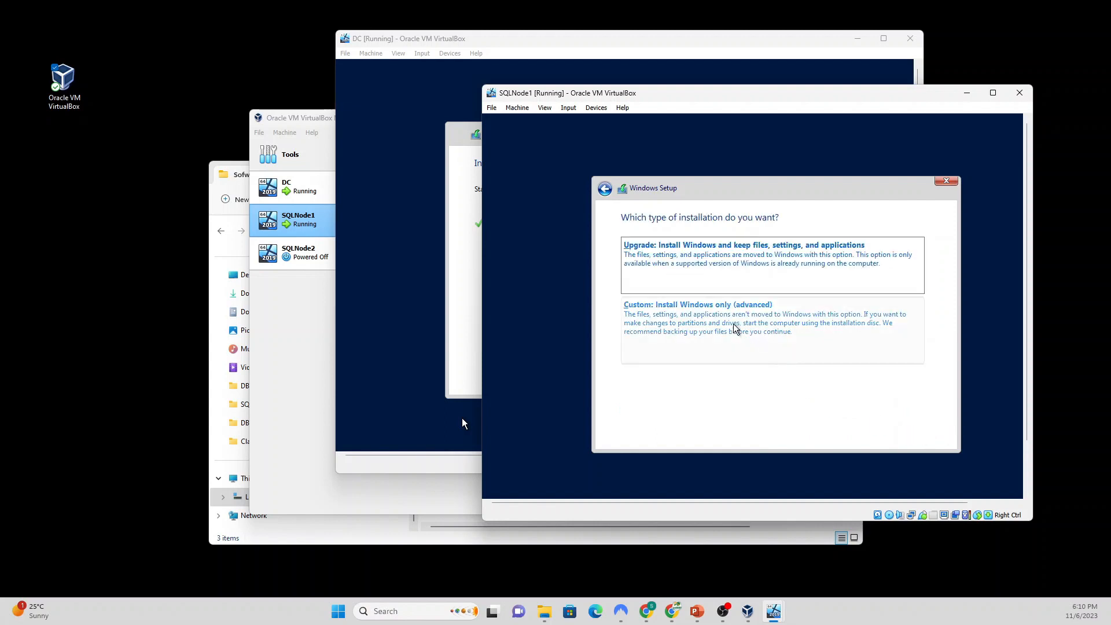
left_click(702, 319)
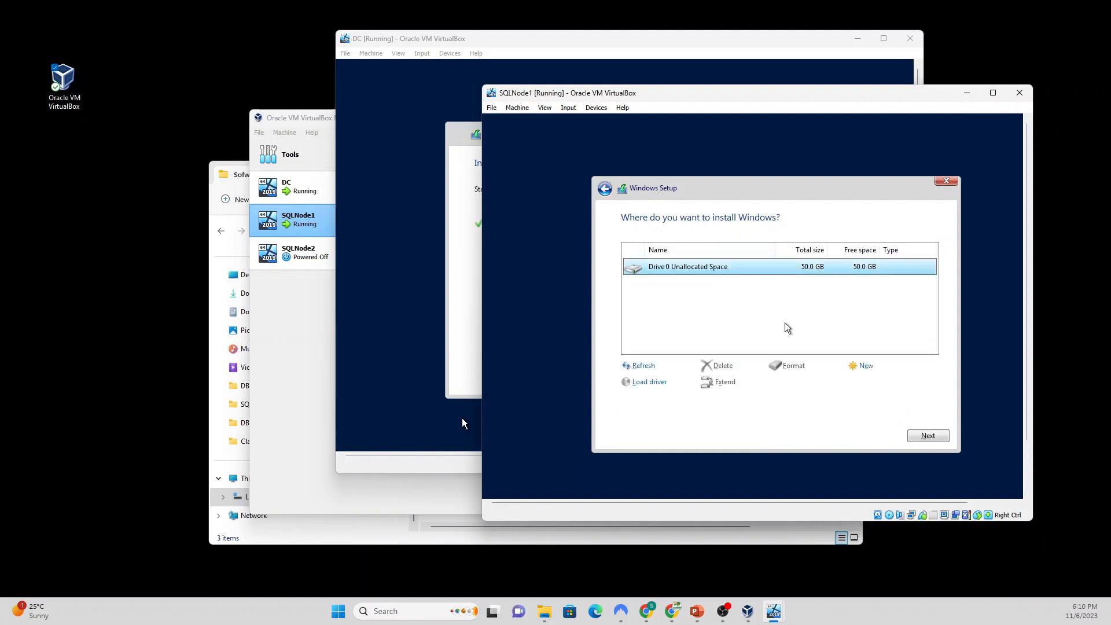
left_click(926, 437)
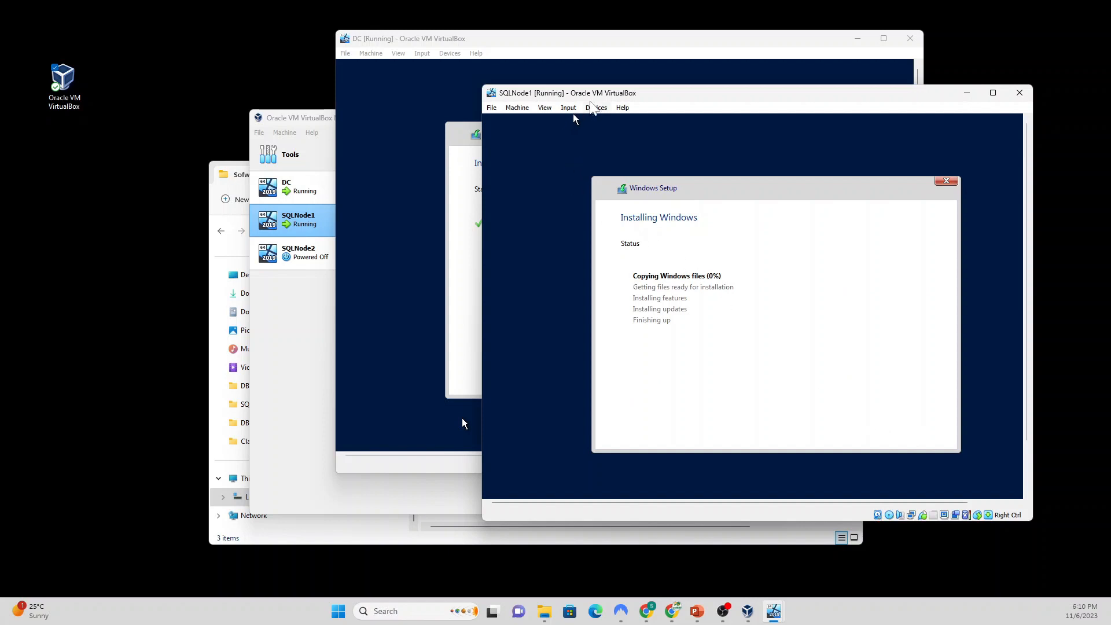
Step: Shift the SQLNode1 window right to reveal DC's Customize settings page
left_click_drag(588, 98, 690, 94)
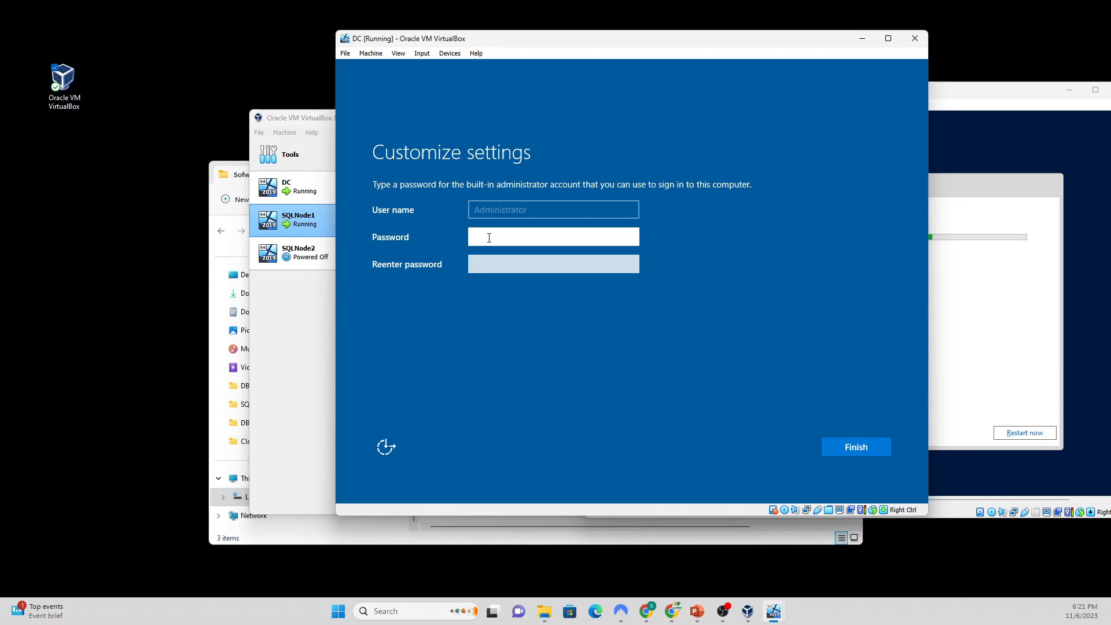
Step: Enter and confirm DC's Administrator password, finish setup, and return to the DC window
type("P@ssw0rd")
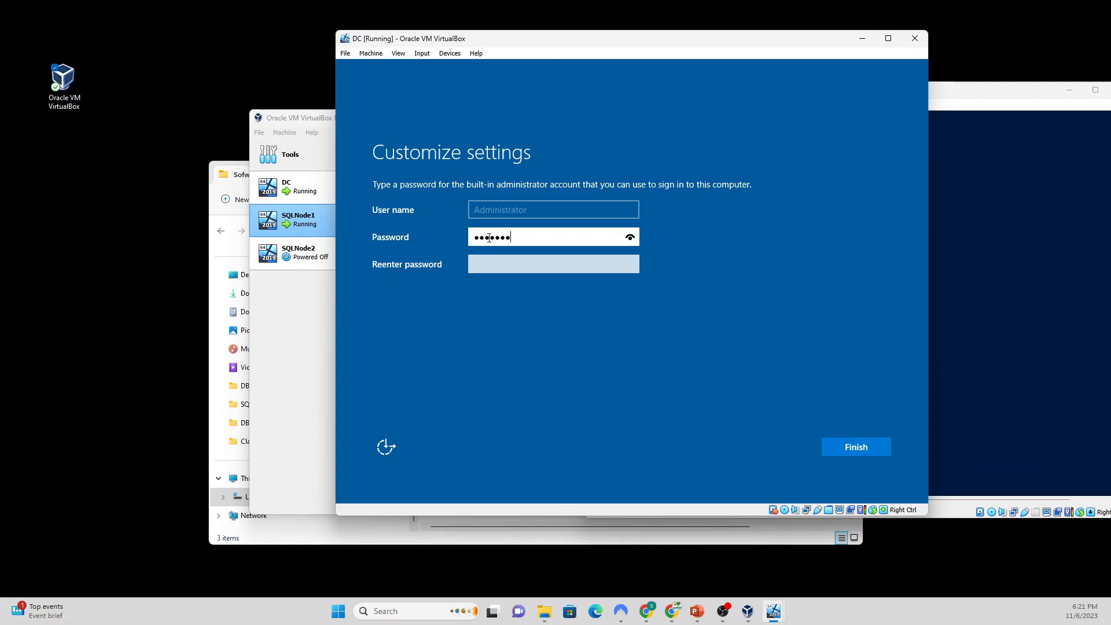
type("12")
key("Tab")
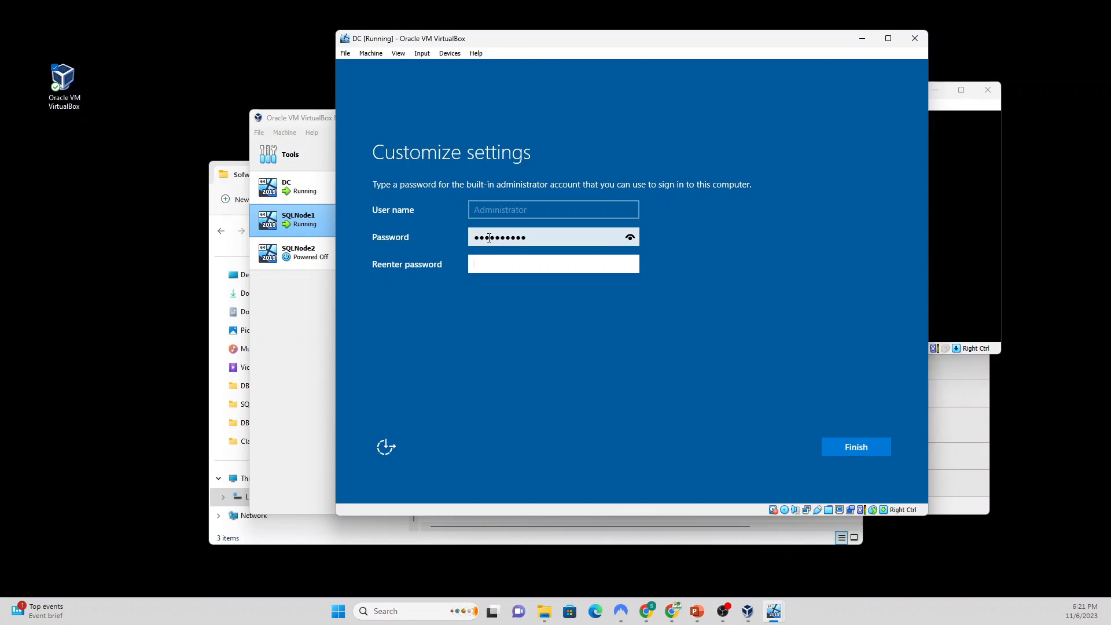
type("Passw")
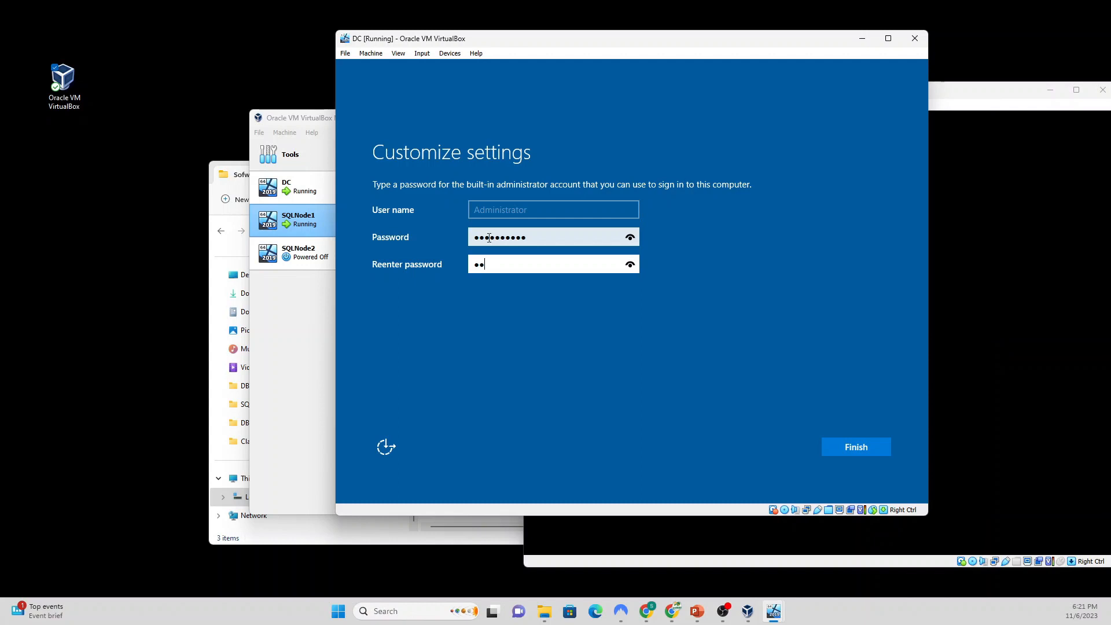
type("ord12")
left_click(863, 447)
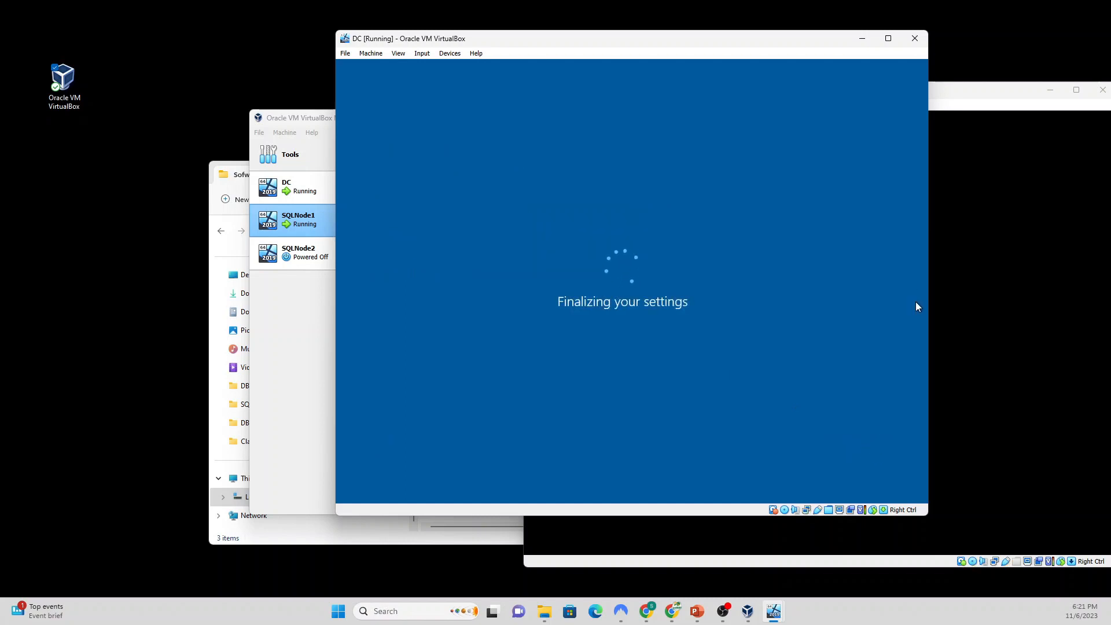
left_click(971, 100)
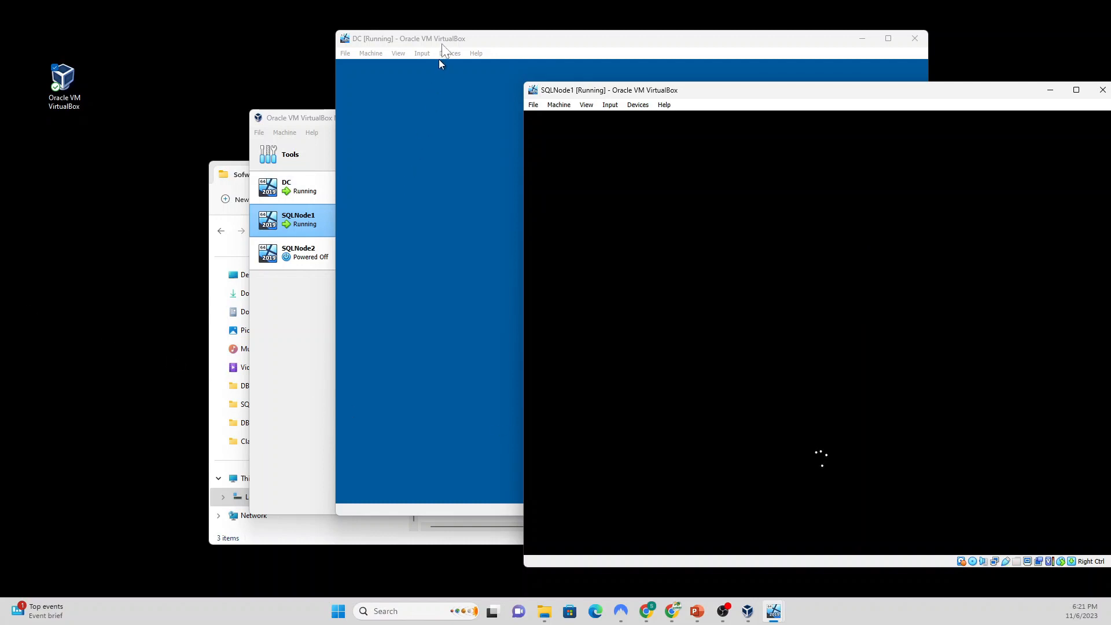
left_click(439, 60)
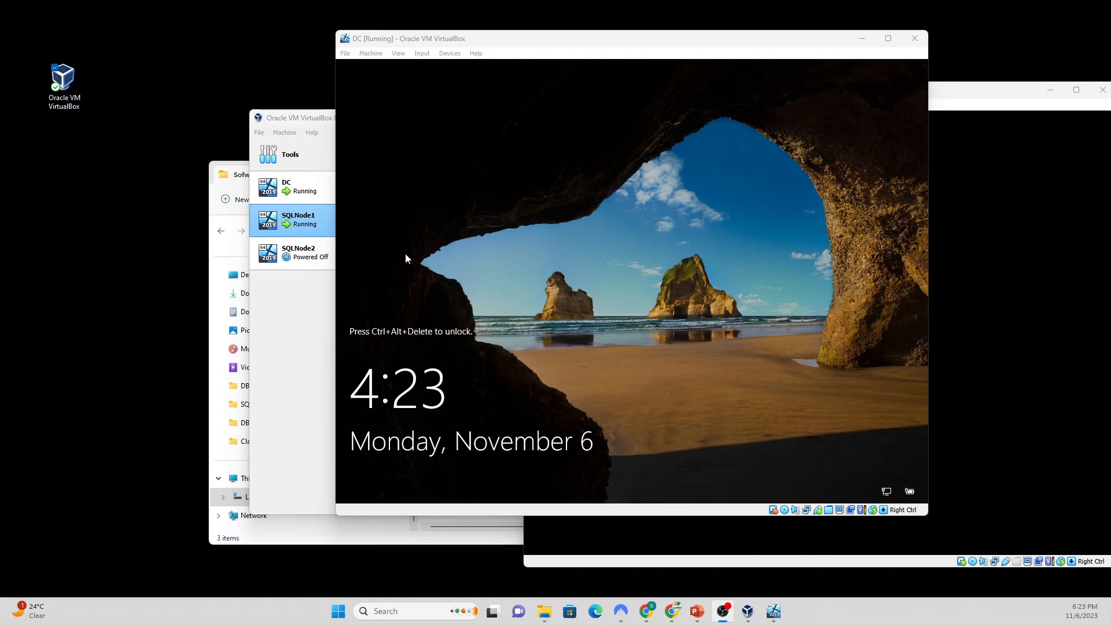
Step: Send Ctrl-Alt-Del to DC and sign in with the Administrator password
left_click(423, 57)
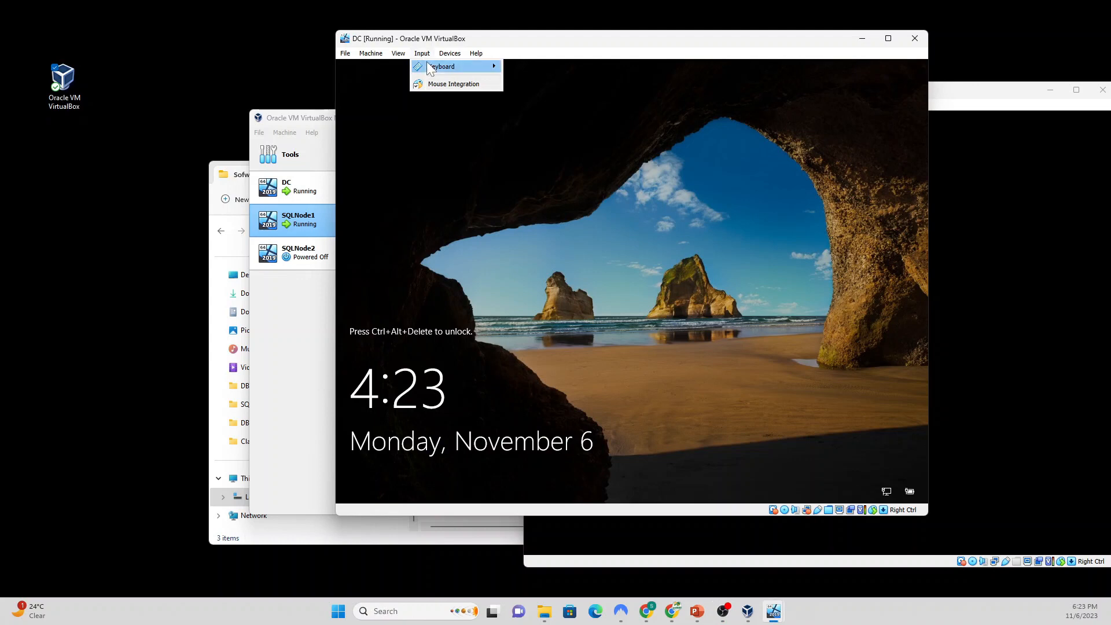
mouse_move(467, 72)
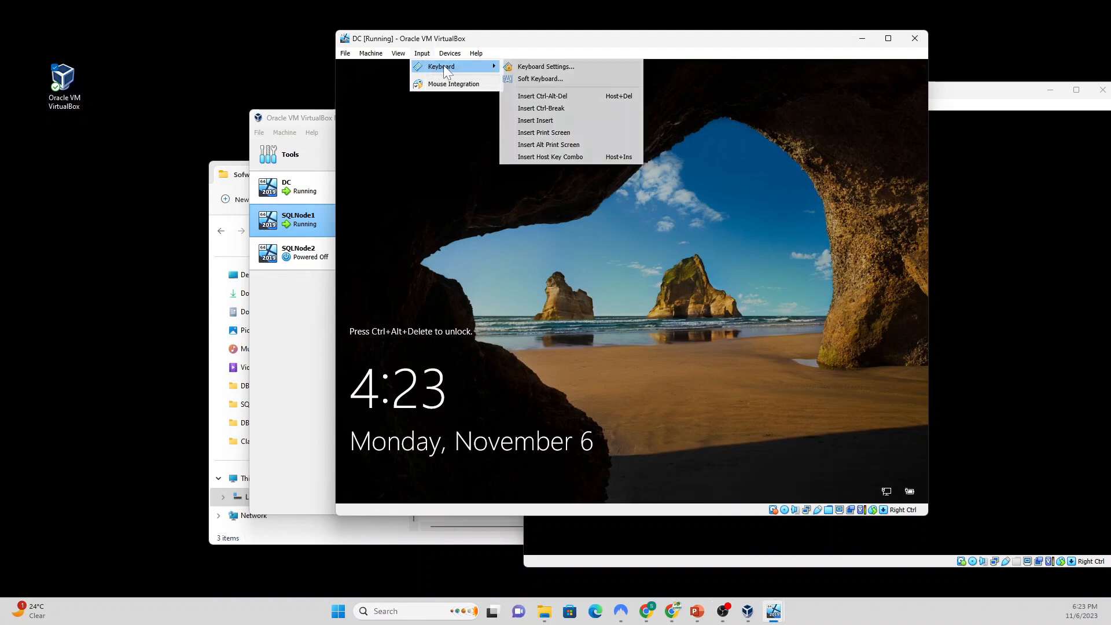
left_click(558, 99)
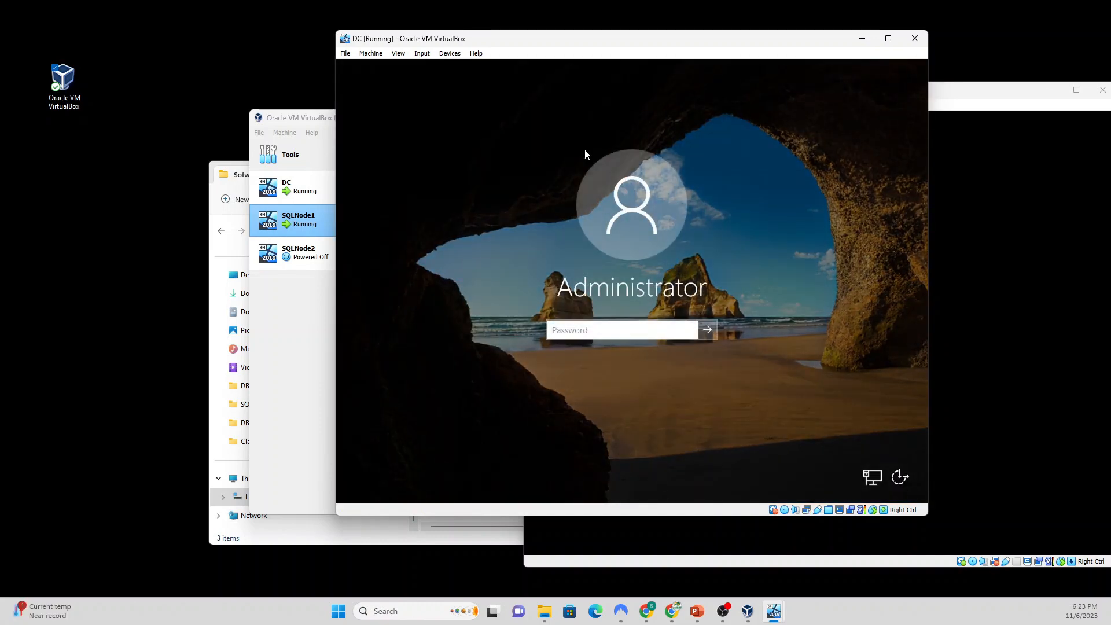
type("Pa")
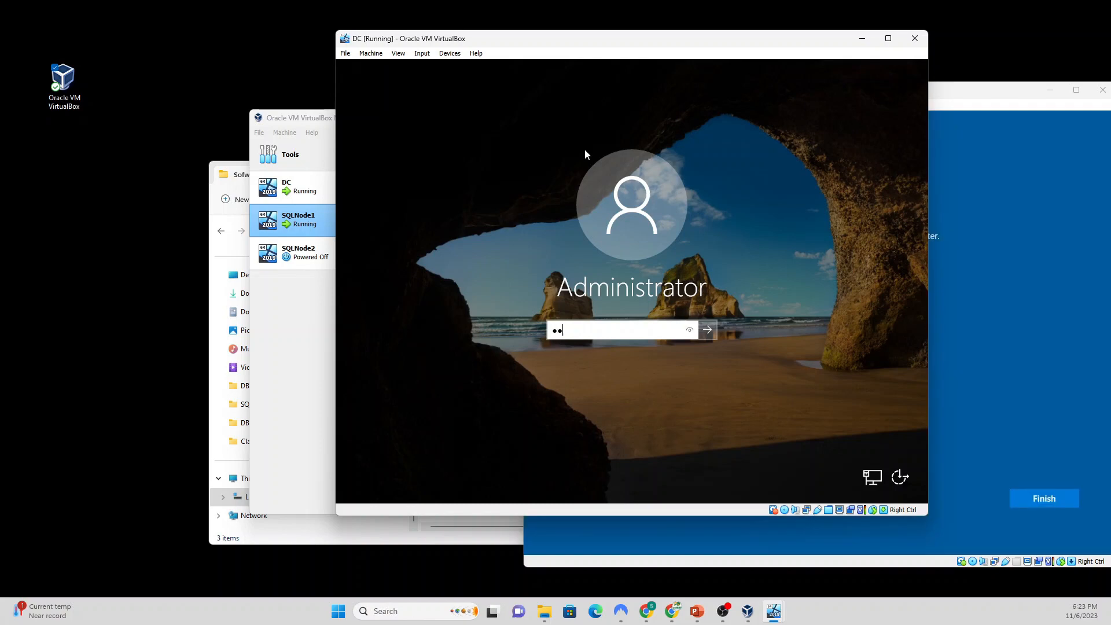
type("$$w0rd12")
key("Return")
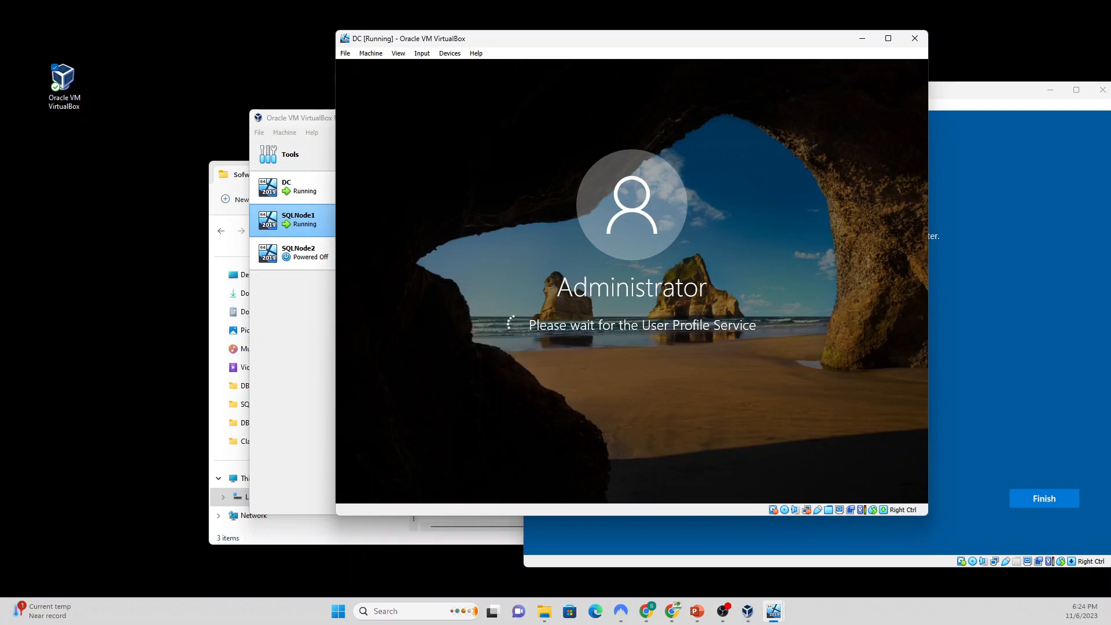
Step: Enter and confirm SQLNode1's administrator password, submit it, and switch back to DC
left_click(985, 116)
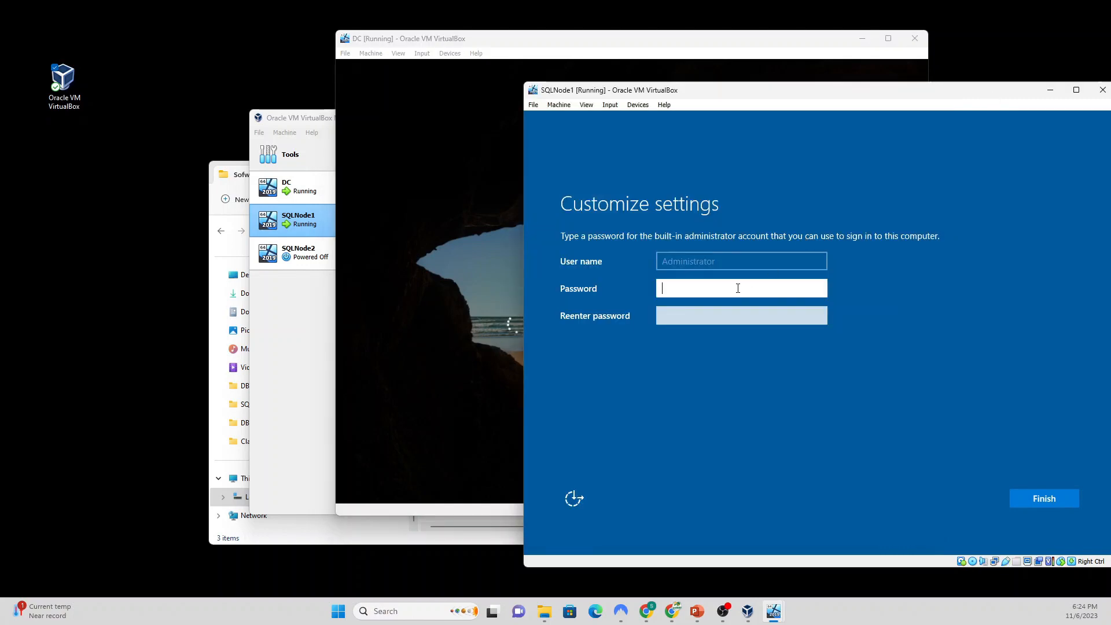
type("••••••••••")
key("Tab")
type("•••••")
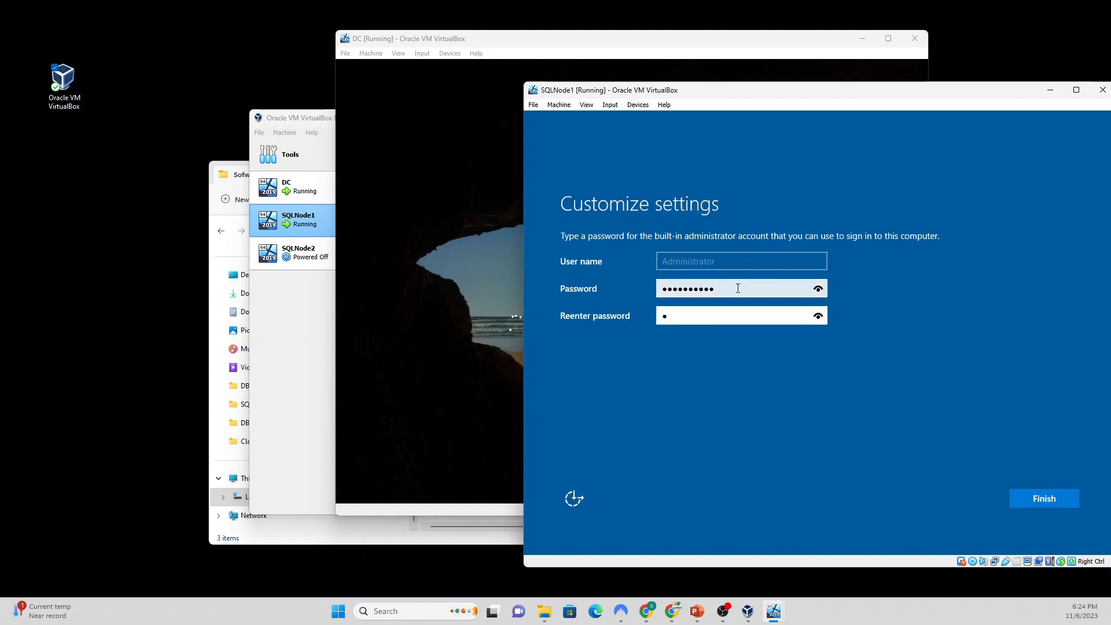
type("•••••")
key("Return")
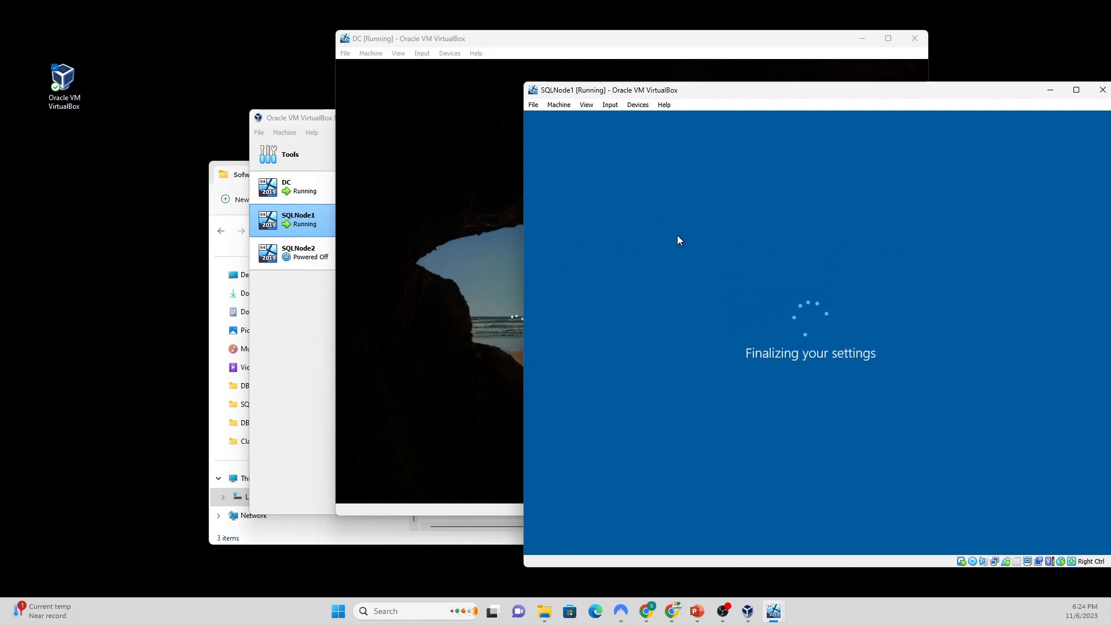
left_click(626, 45)
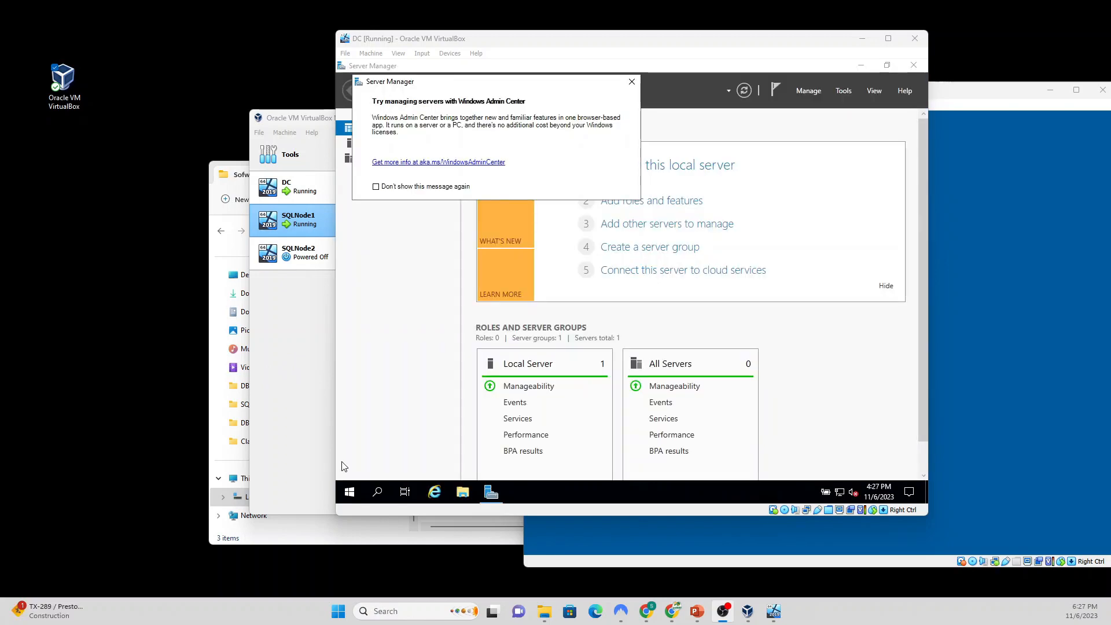
Step: Dismiss the Windows Admin Center notice and insert the Guest Additions CD image into DC
left_click(633, 82)
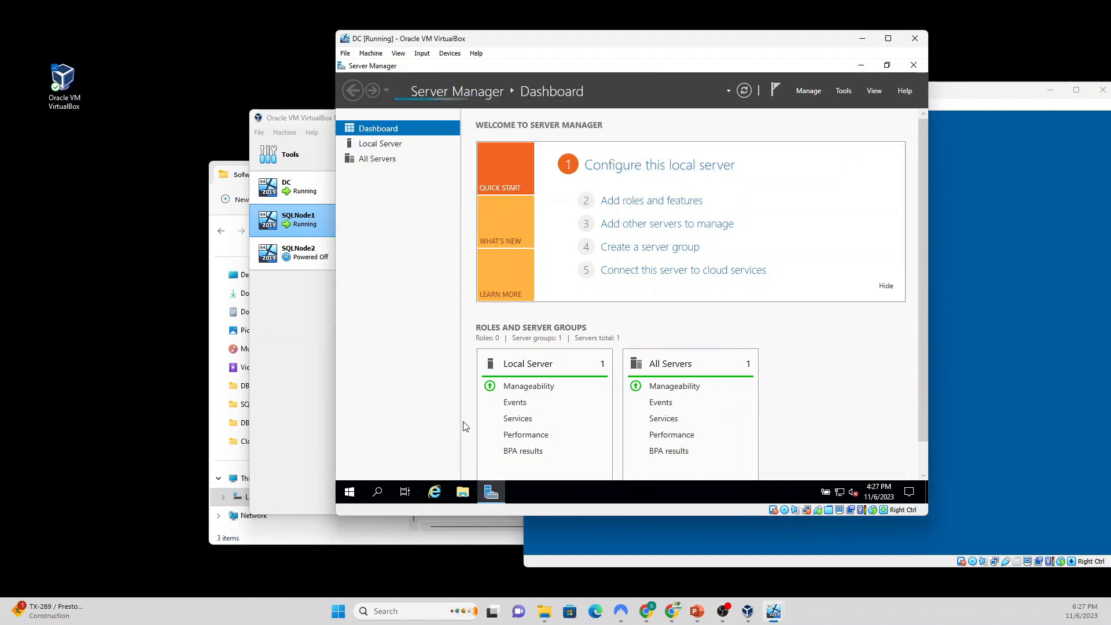
left_click(450, 55)
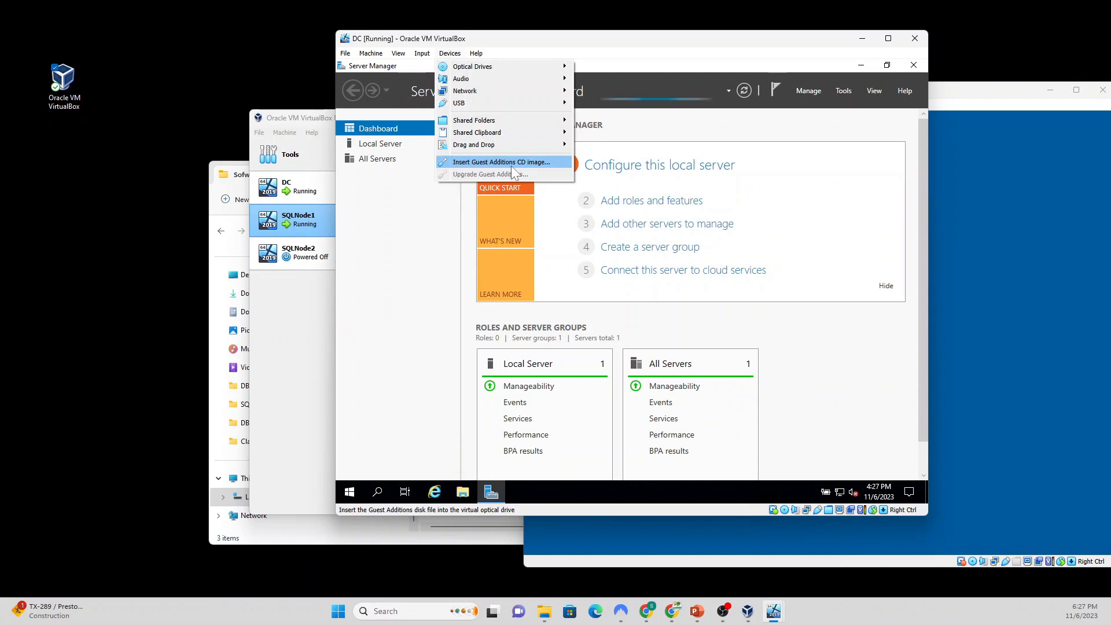
left_click(528, 164)
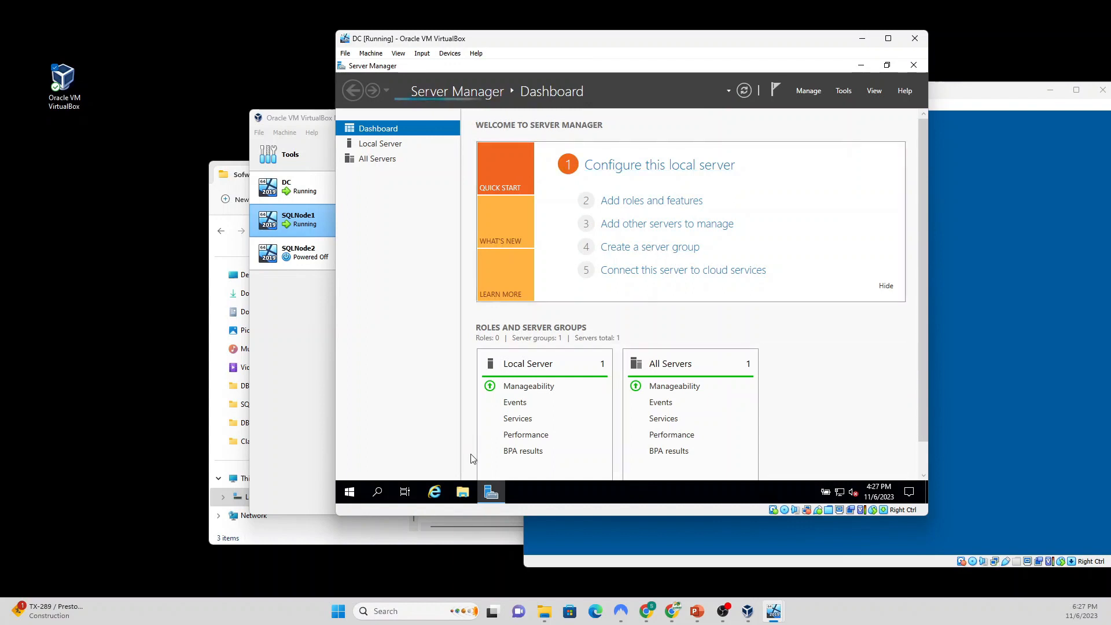
Step: In DC's File Explorer, open CD Drive (D:) and launch VBoxWindowsAdditions
left_click(464, 497)
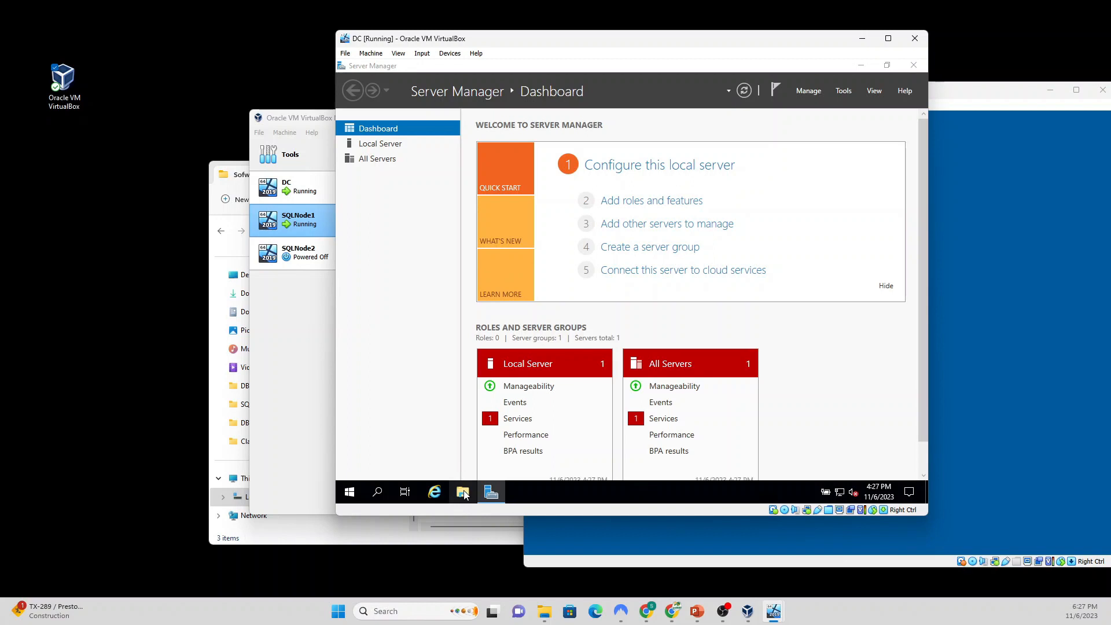
left_click(461, 495)
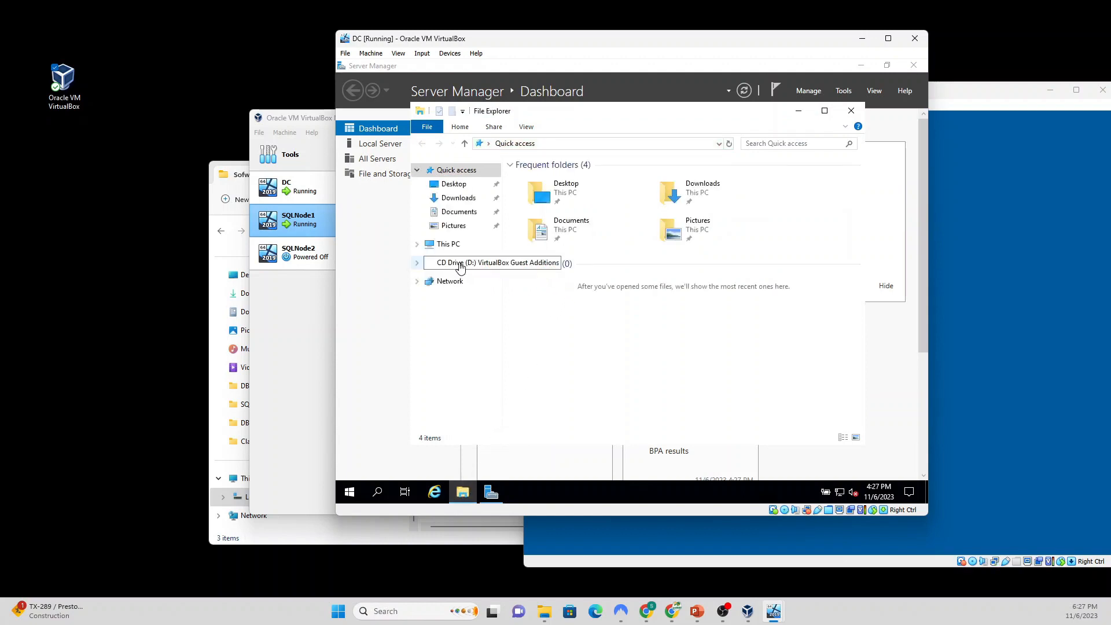
left_click(496, 265)
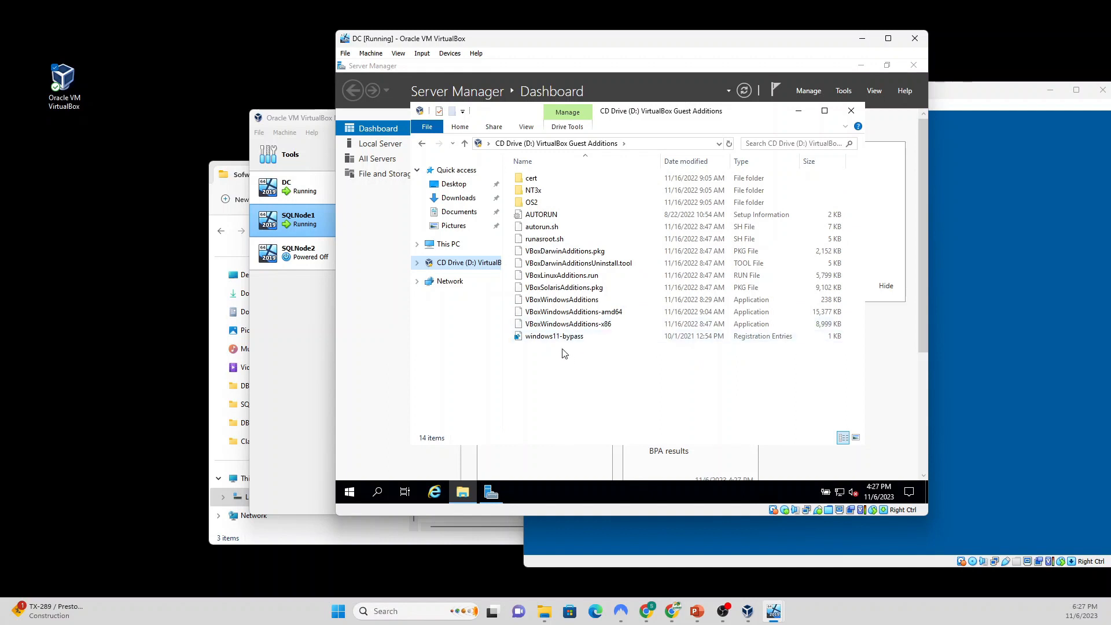
left_click(569, 302)
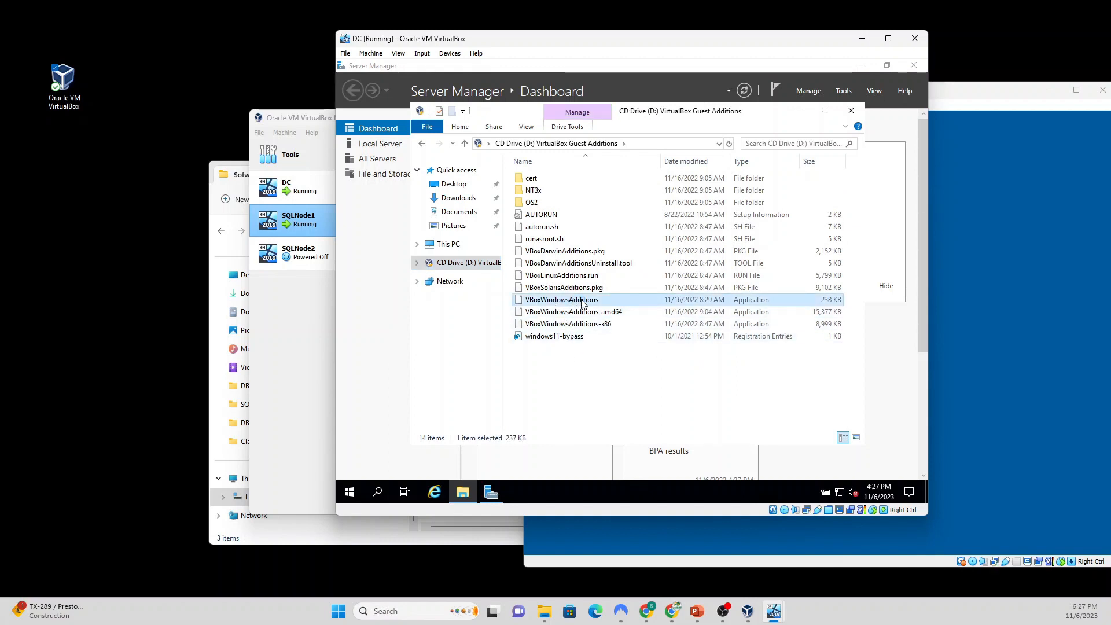
double_click(582, 300)
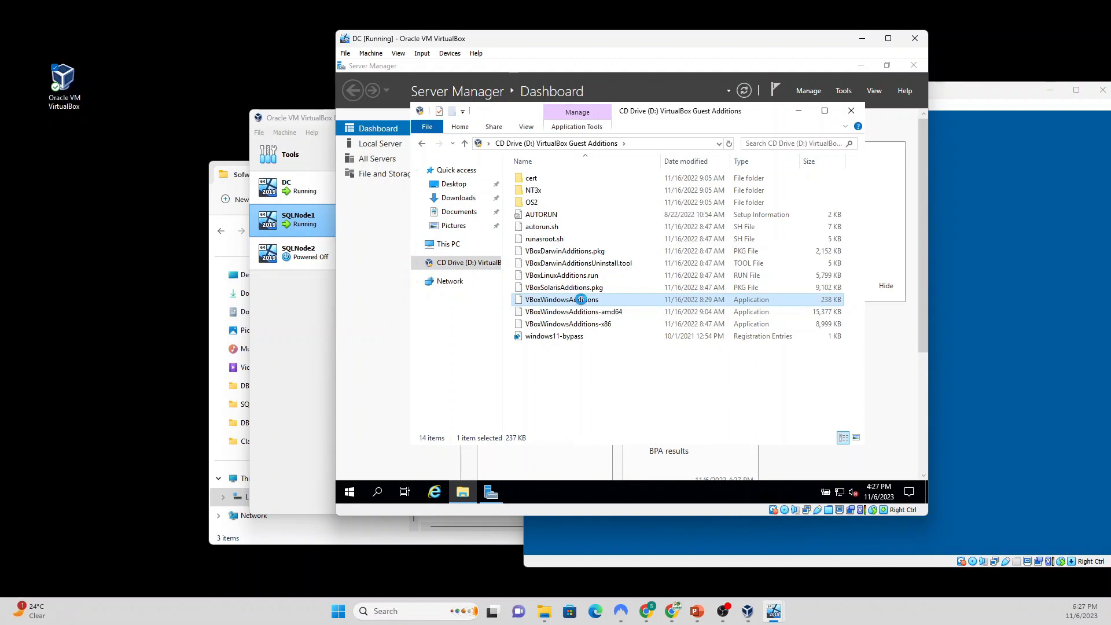
Step: Run VBoxWindowsAdditions as administrator, install with default settings, and reboot DC now
right_click(581, 301)
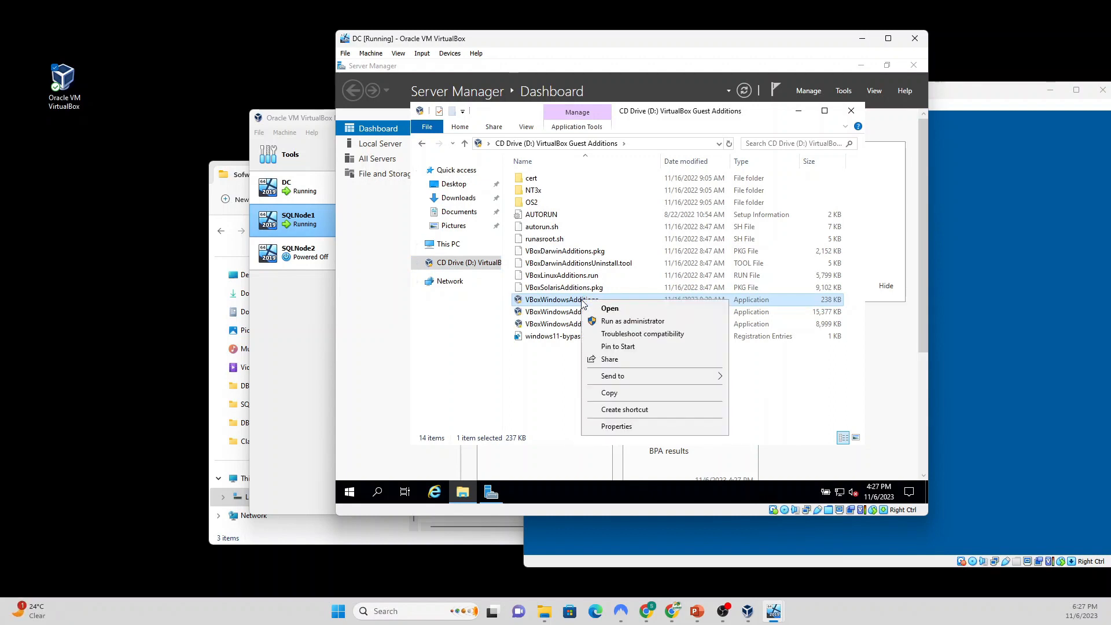
left_click(615, 322)
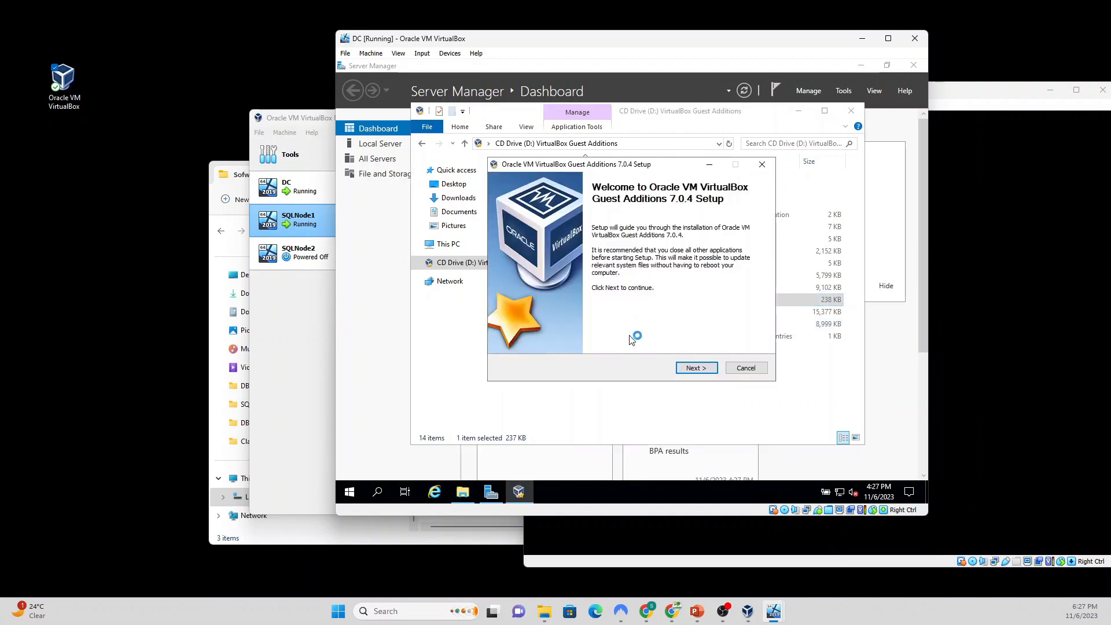
left_click(695, 369)
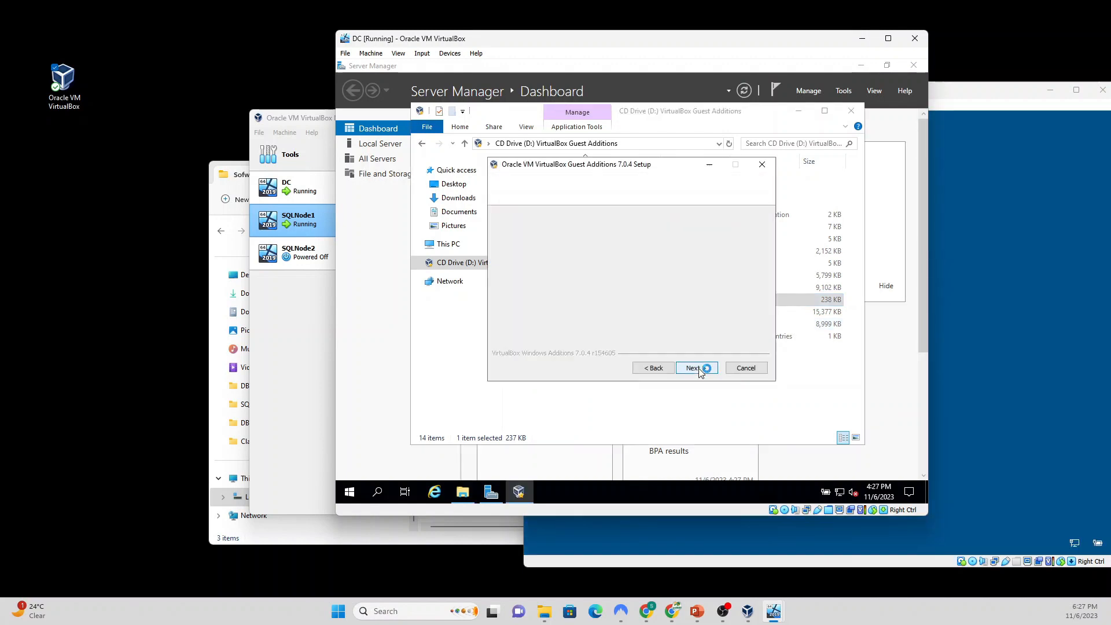
left_click(696, 368)
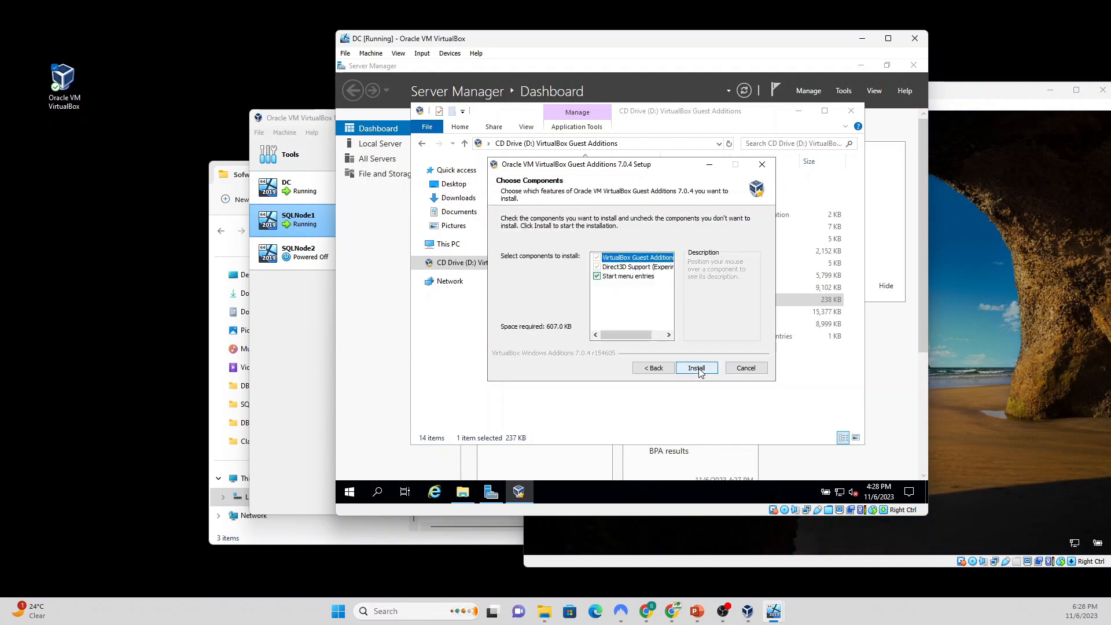
left_click(704, 369)
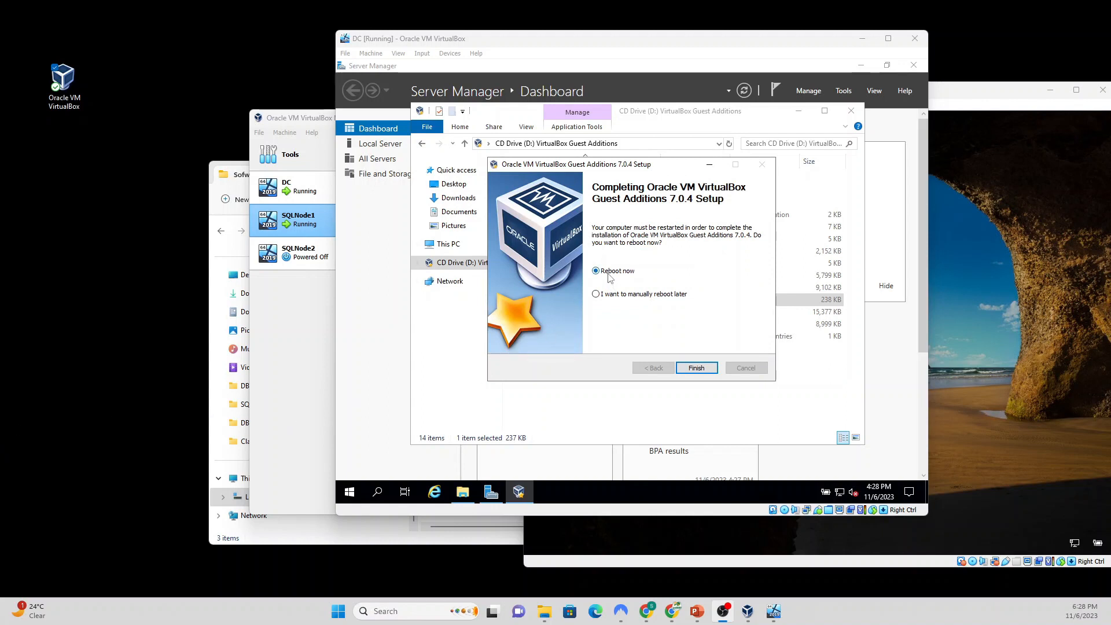
left_click(696, 369)
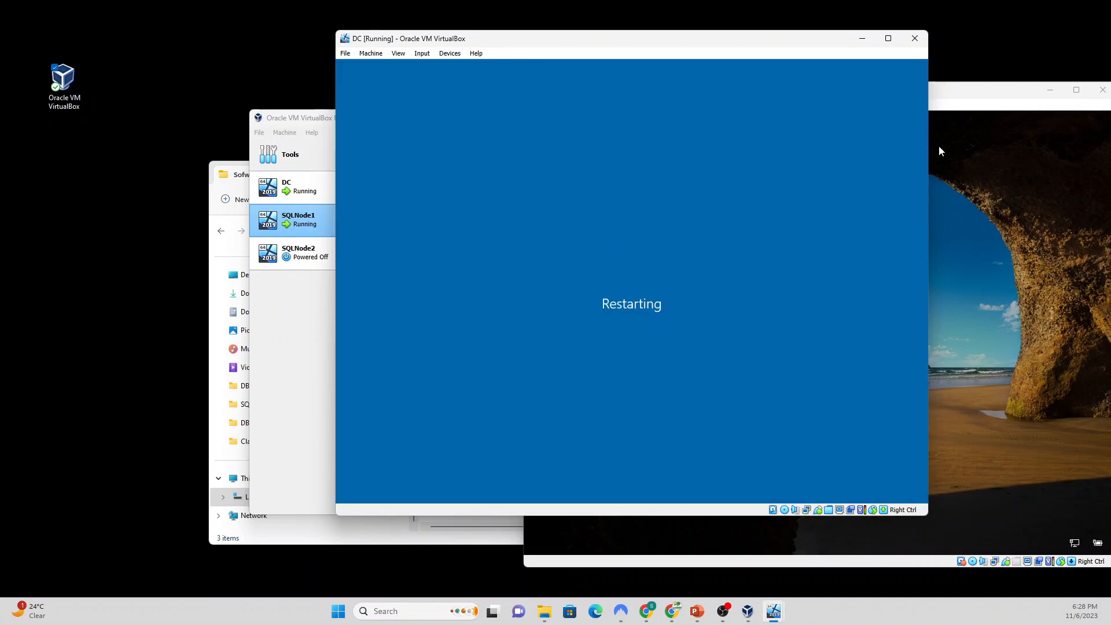
Step: Send Ctrl-Alt-Del to SQLNode1 and sign in with the administrator password
left_click(978, 96)
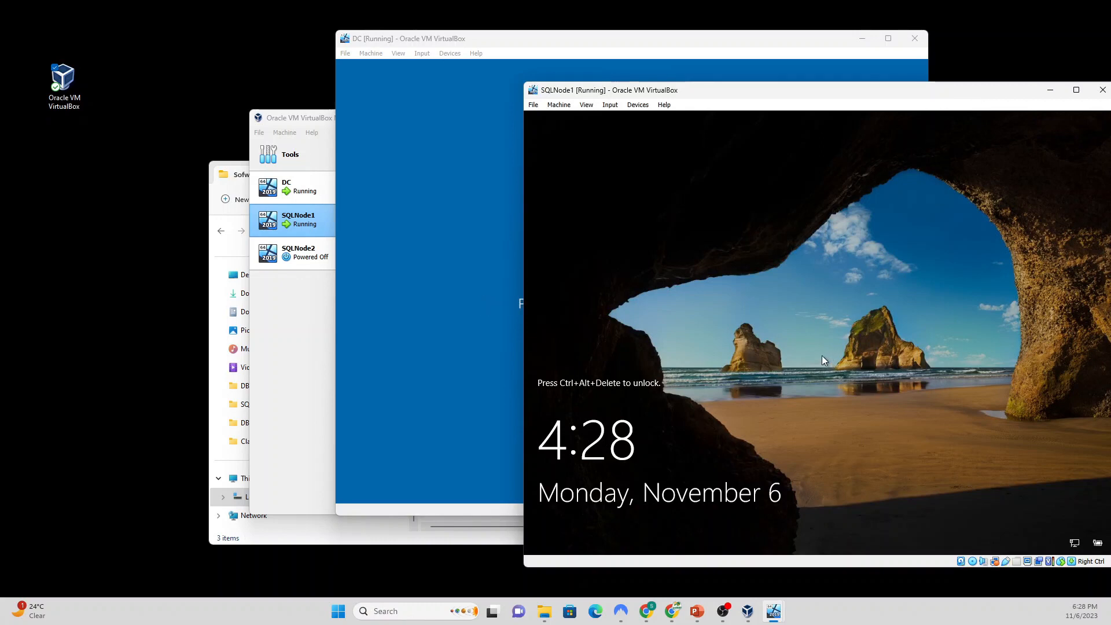
left_click(611, 105)
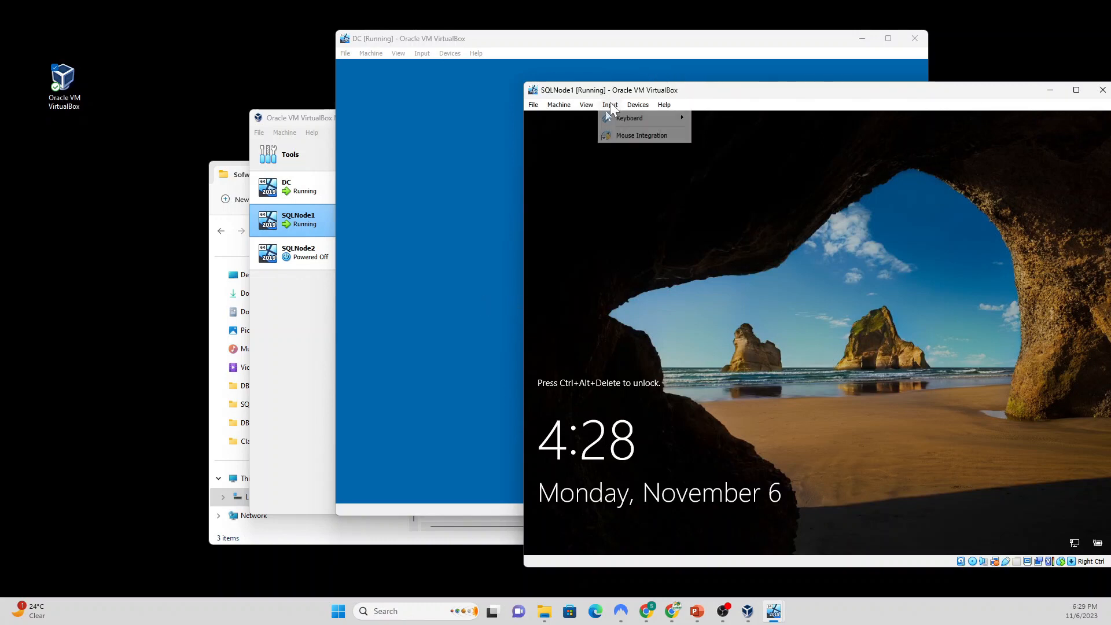
mouse_move(642, 118)
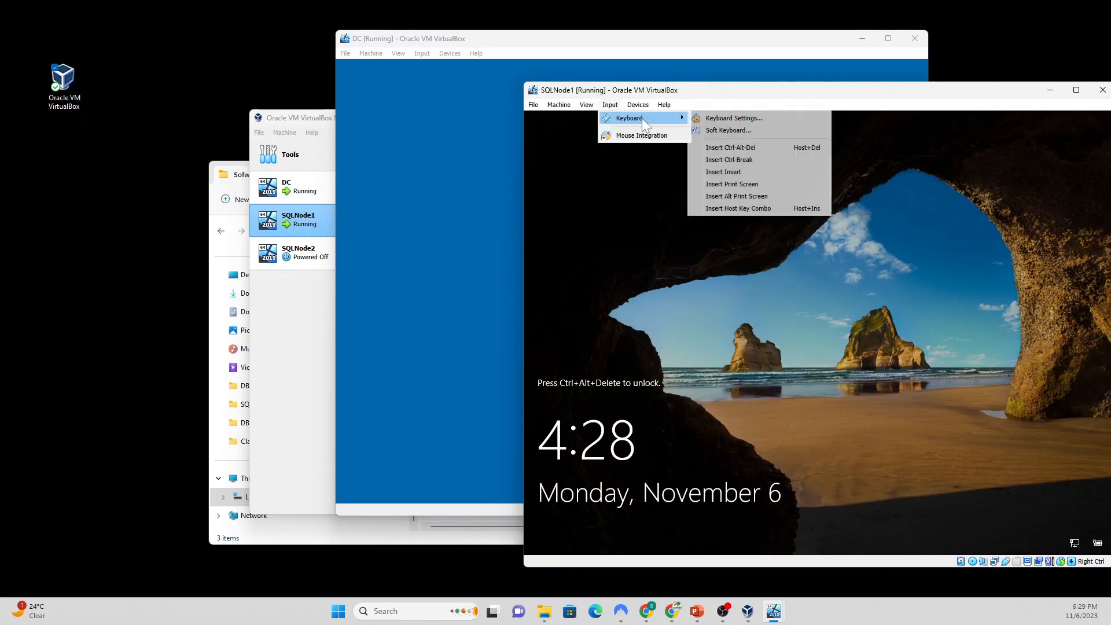
left_click(755, 146)
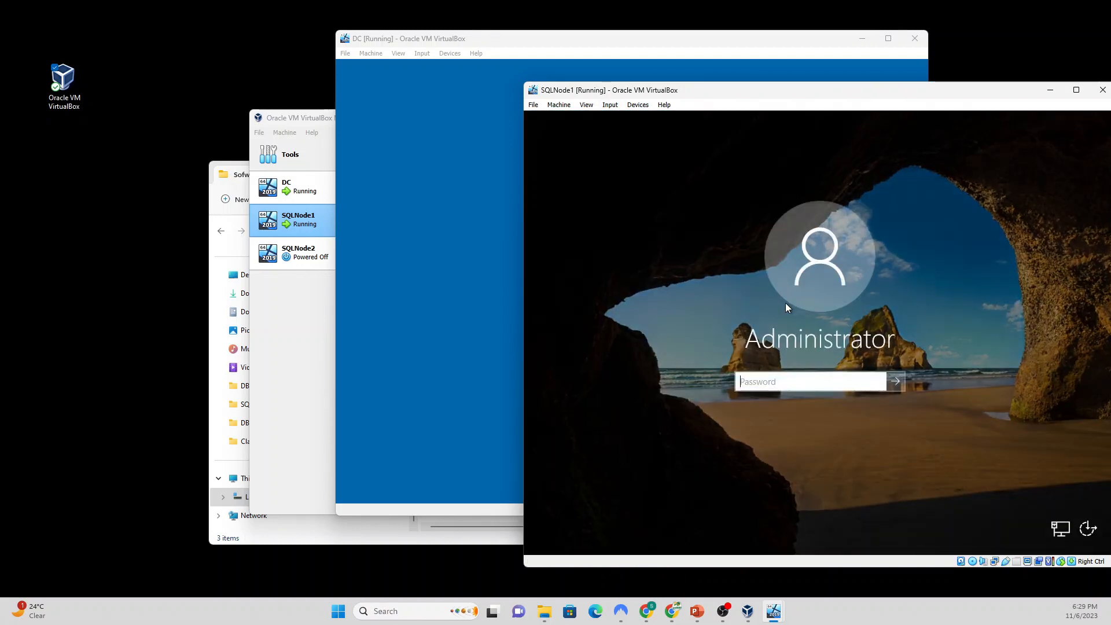
type("****")
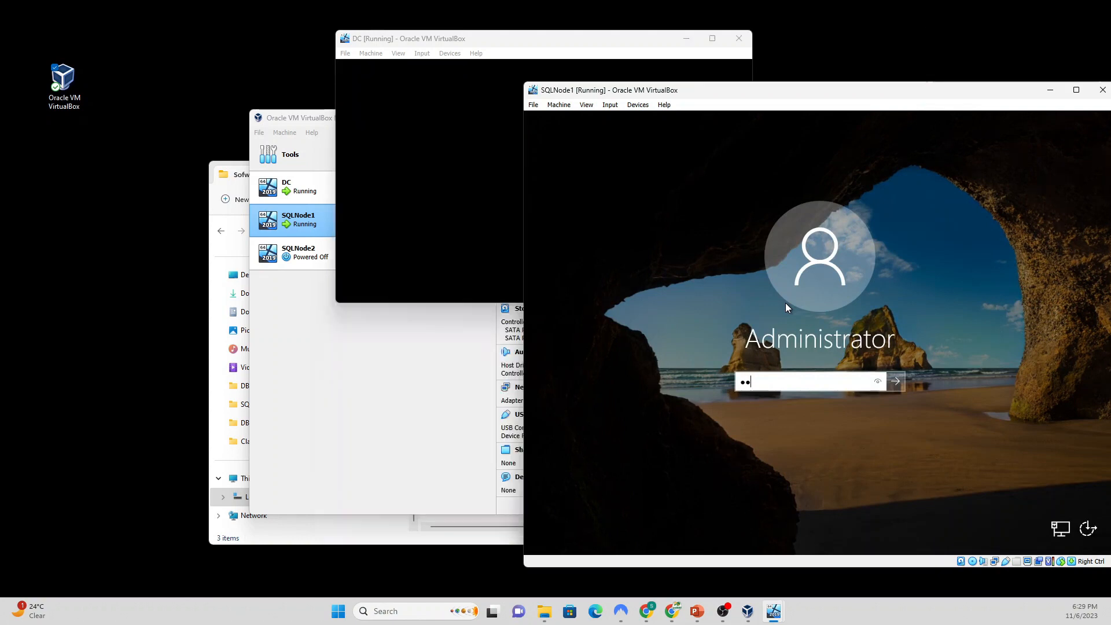
type("****")
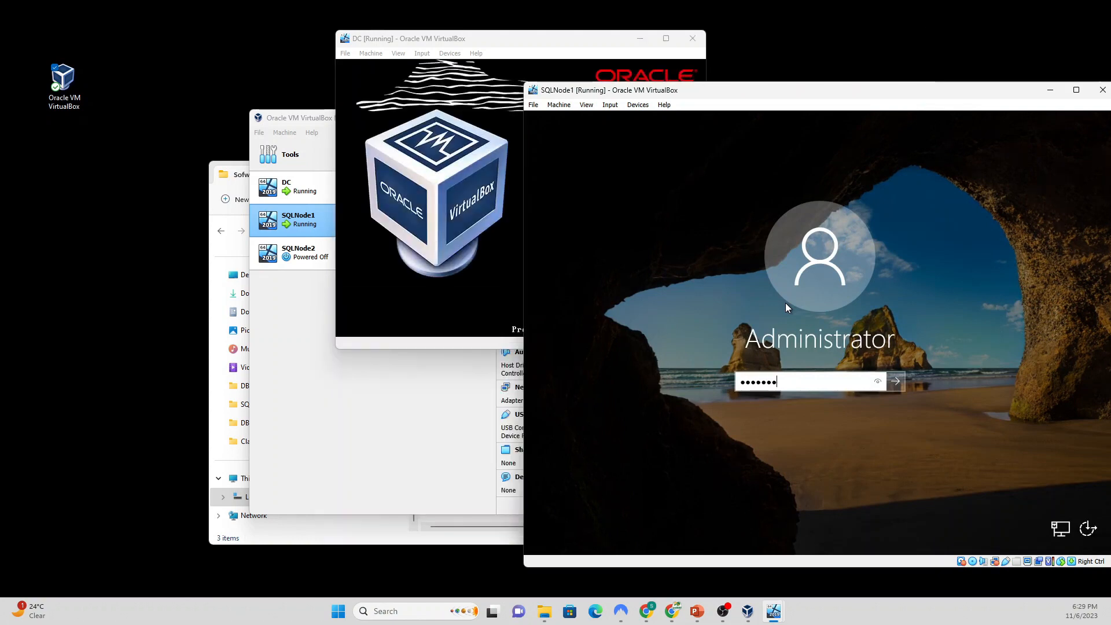
type("*")
key("Return")
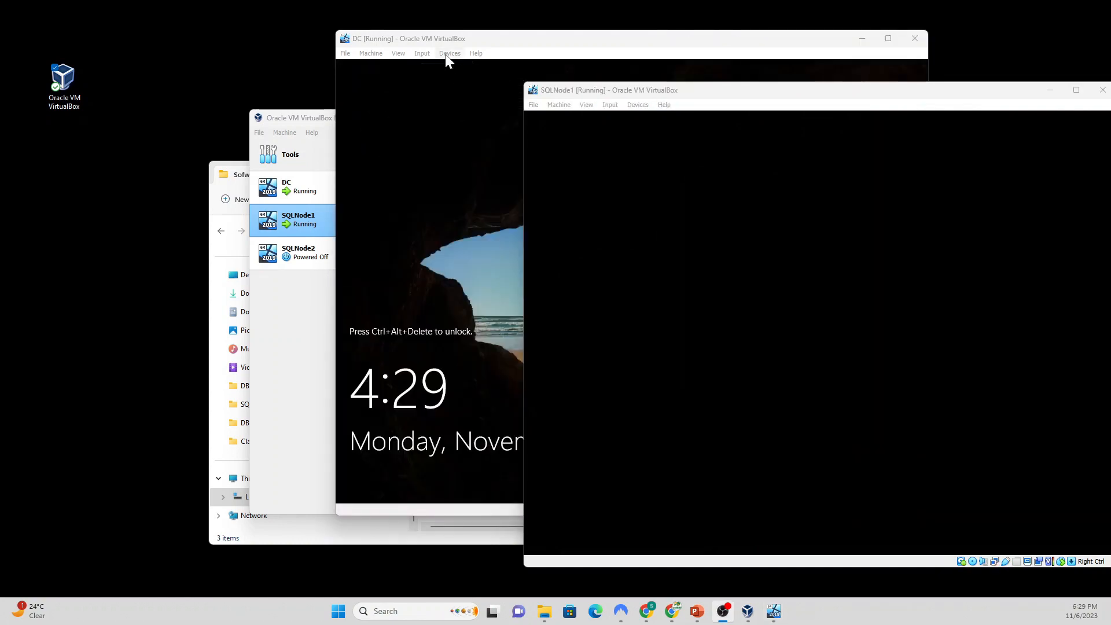
Step: Send Ctrl-Alt-Del to the rebooted DC and sign in with the administrator password
left_click(442, 38)
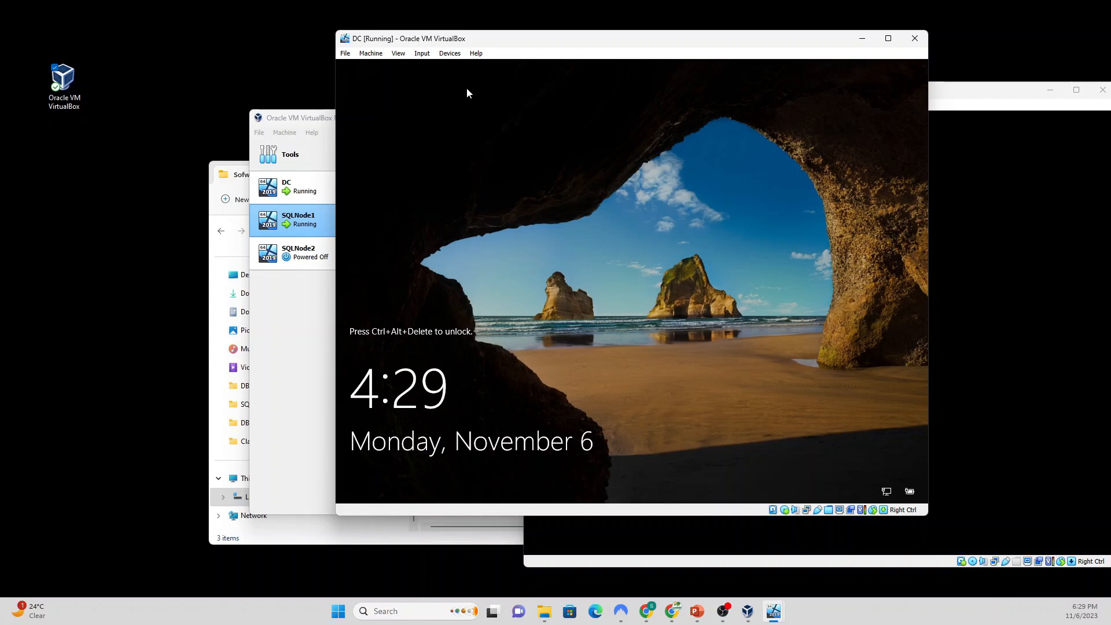
left_click(426, 54)
mouse_move(449, 66)
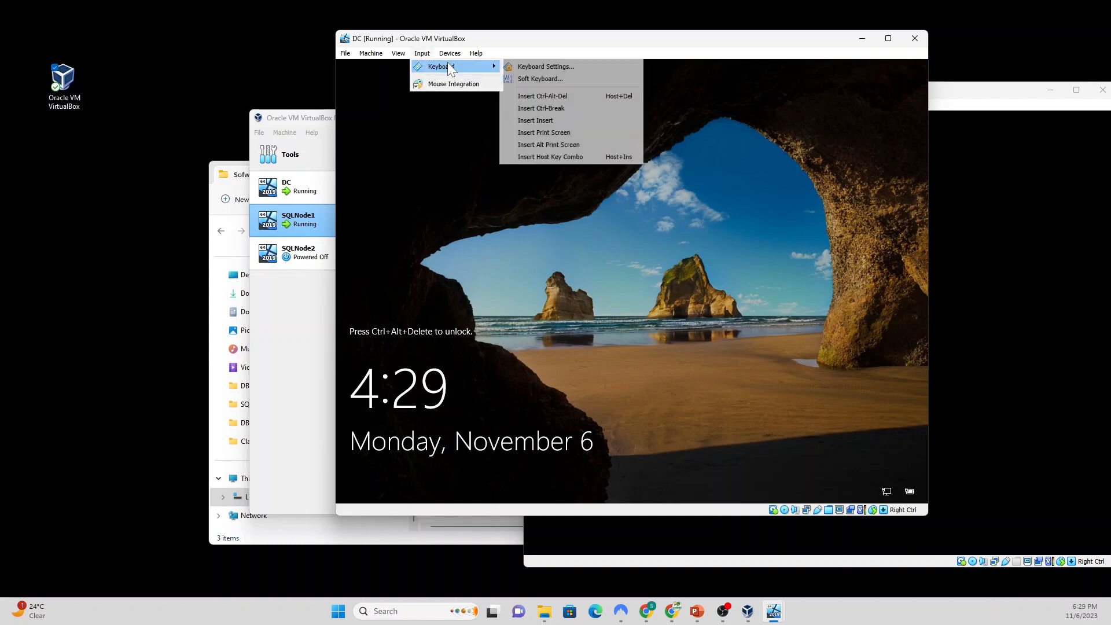
left_click(546, 96)
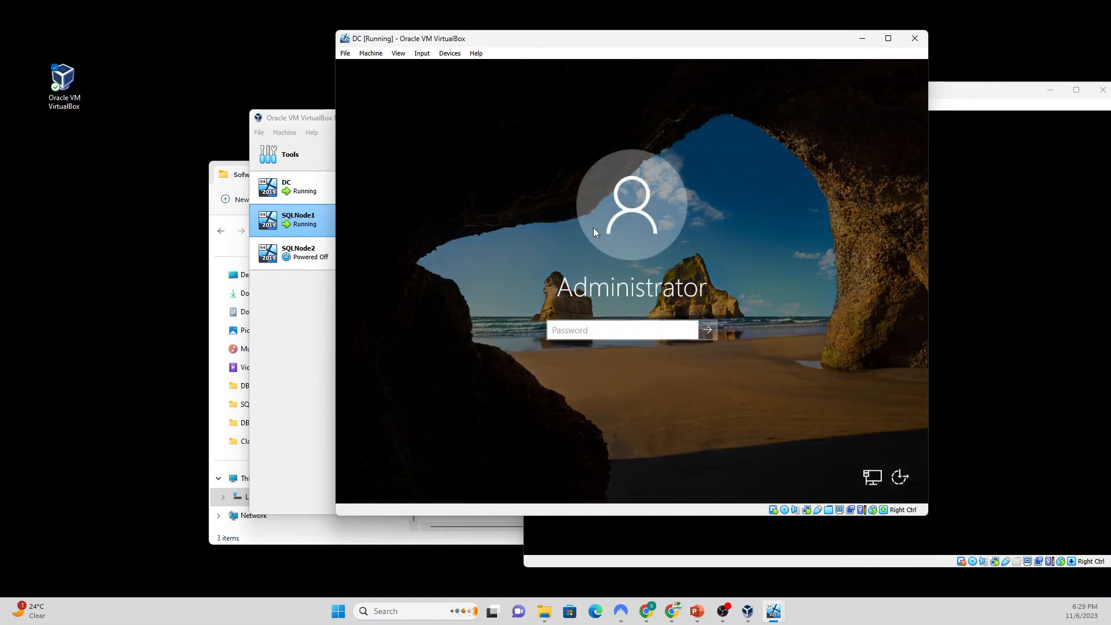
type("••••••••••")
key("Return")
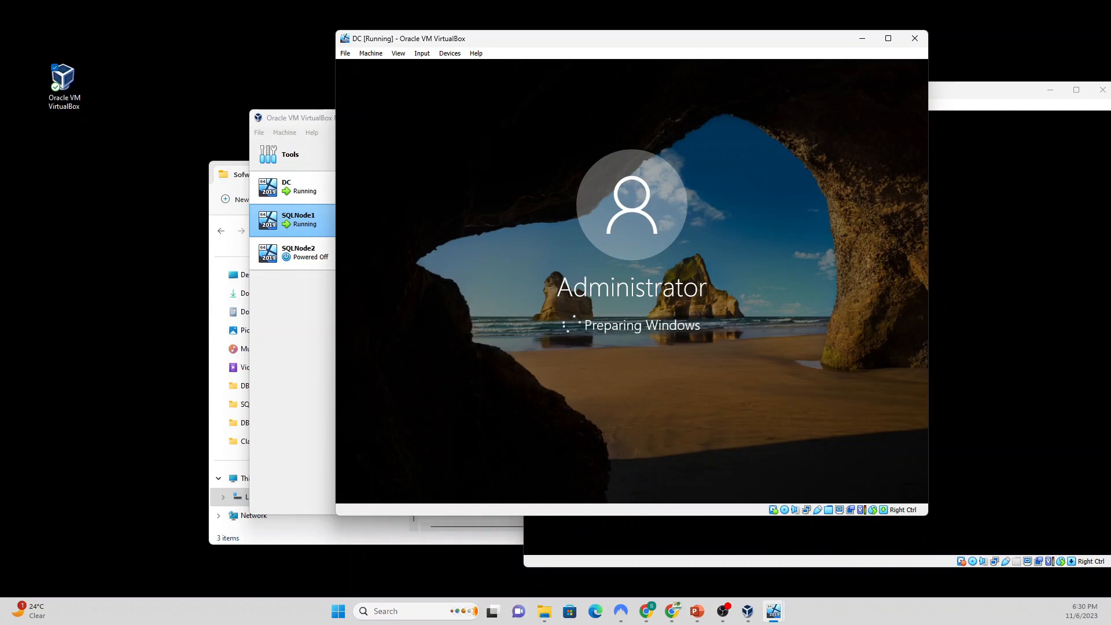
Step: Review the IP Address Configuration on PowerPoint slide 6, then minimize the presentation
mouse_move(699, 613)
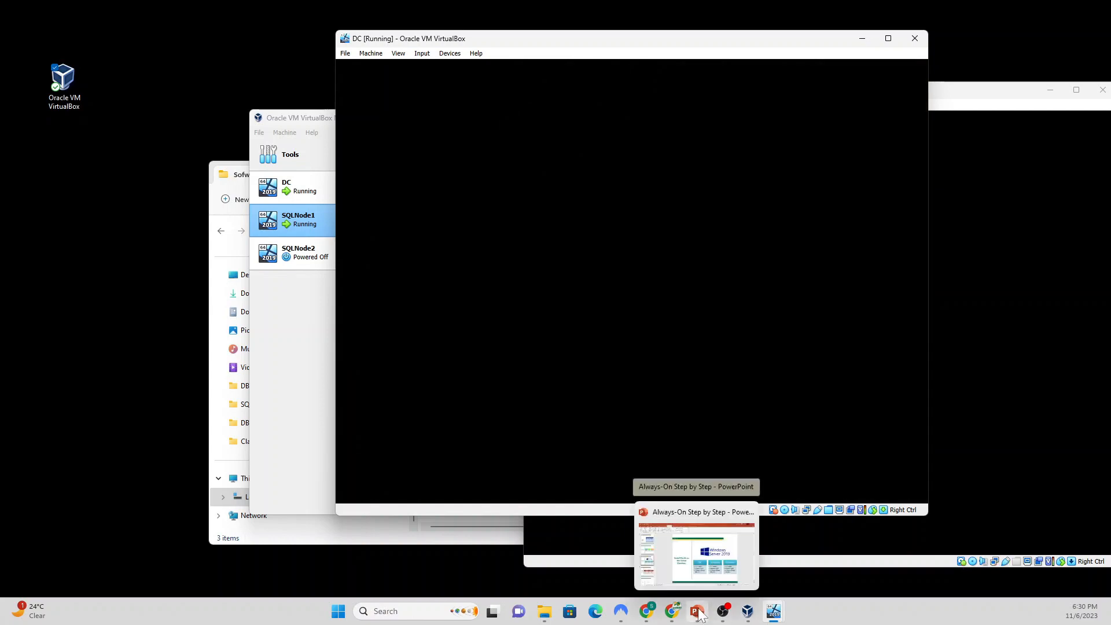
left_click(746, 550)
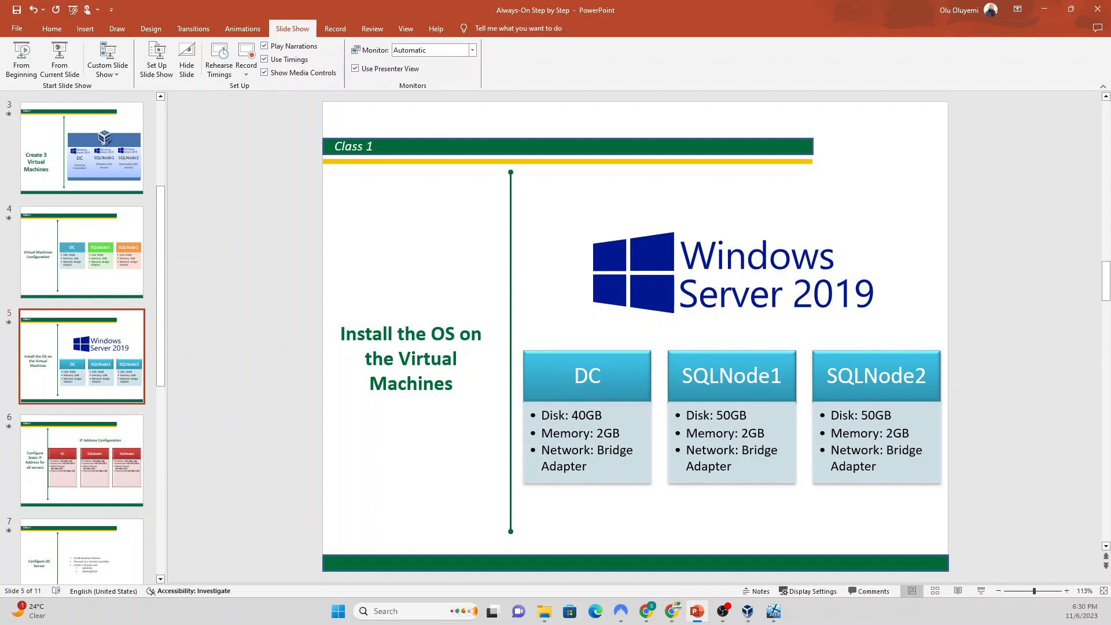
left_click(106, 444)
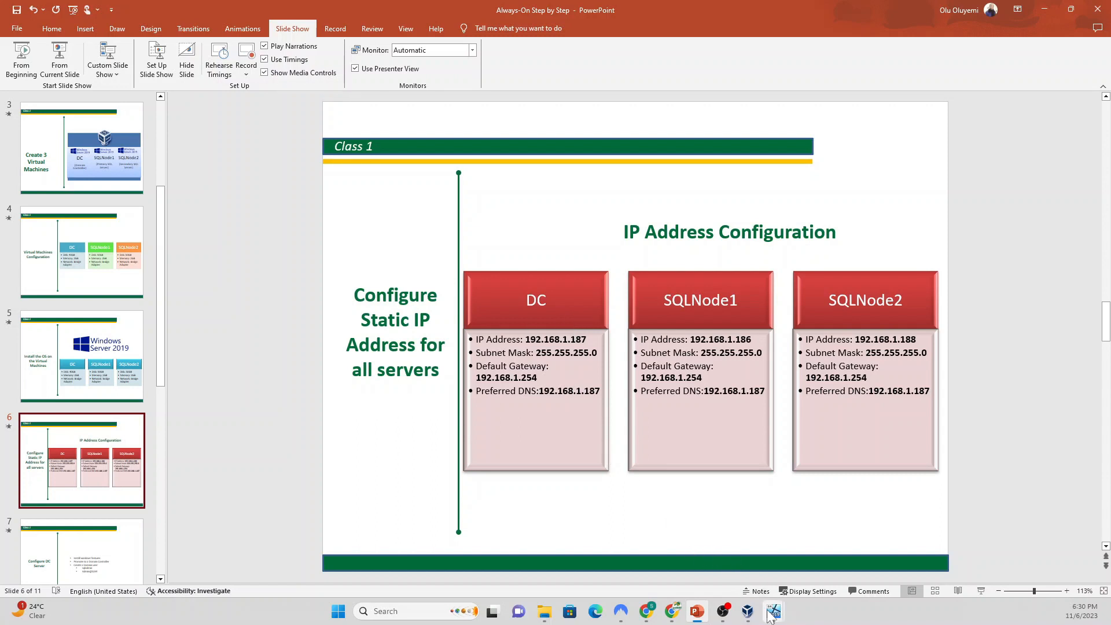
mouse_move(772, 616)
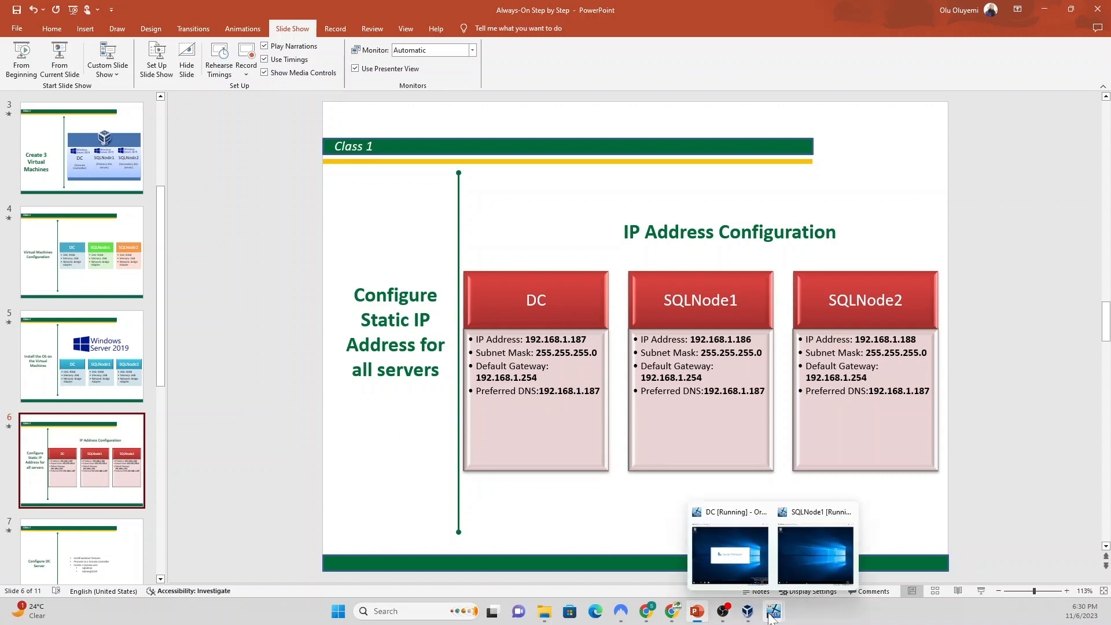
left_click(1044, 10)
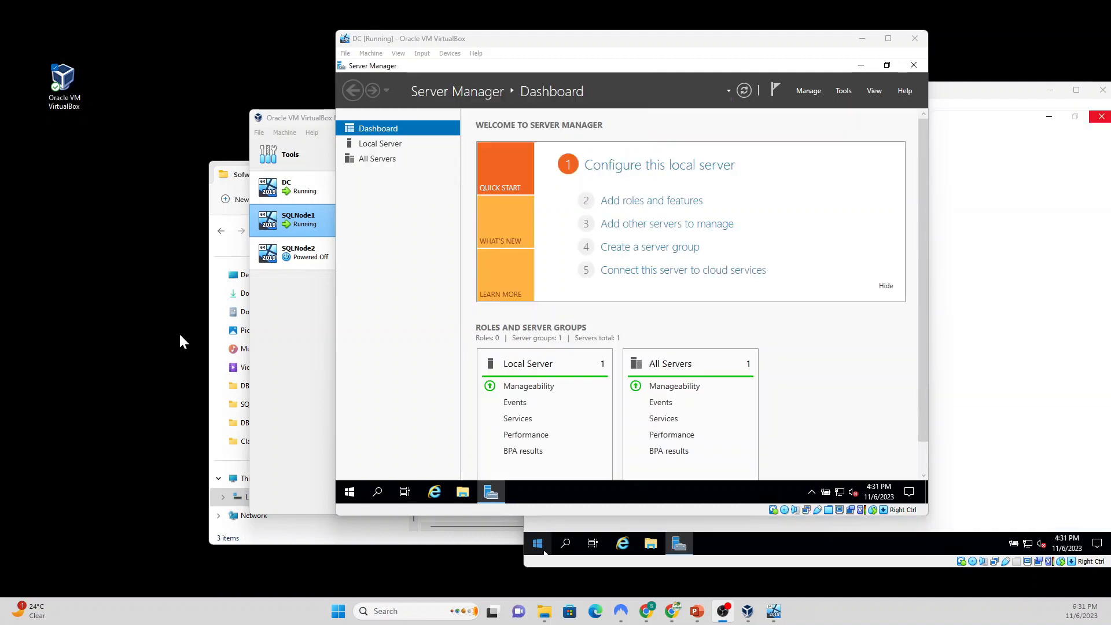
Step: On SQLNode1, clear the Admin Center pop-up and Server Manager, insert the Guest Additions CD, and open File Explorer
left_click(1038, 165)
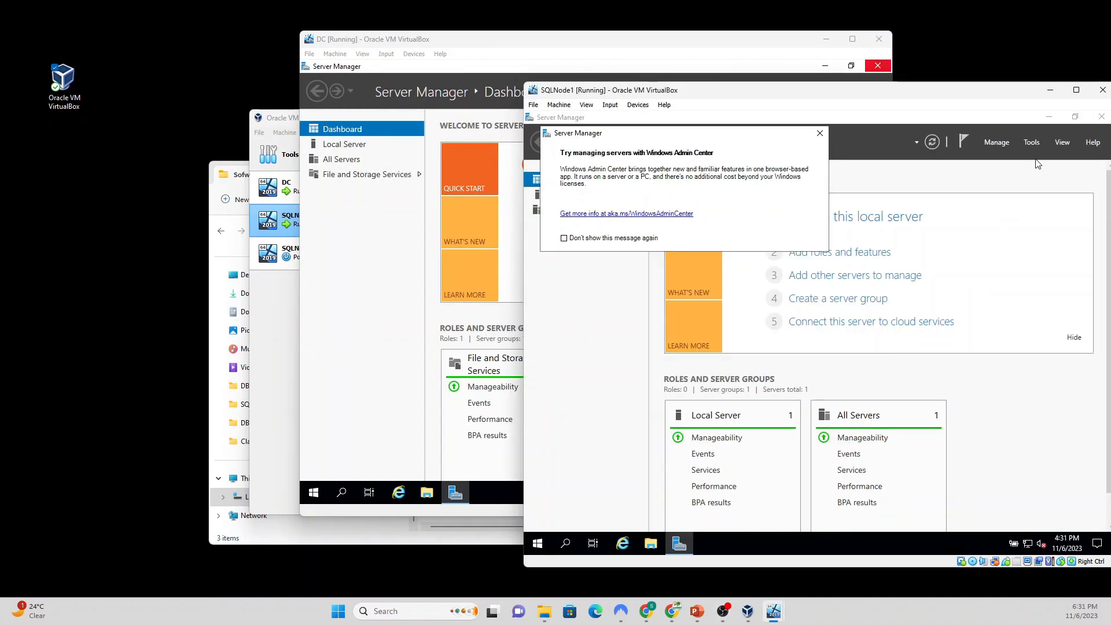
left_click(819, 133)
left_click(1049, 117)
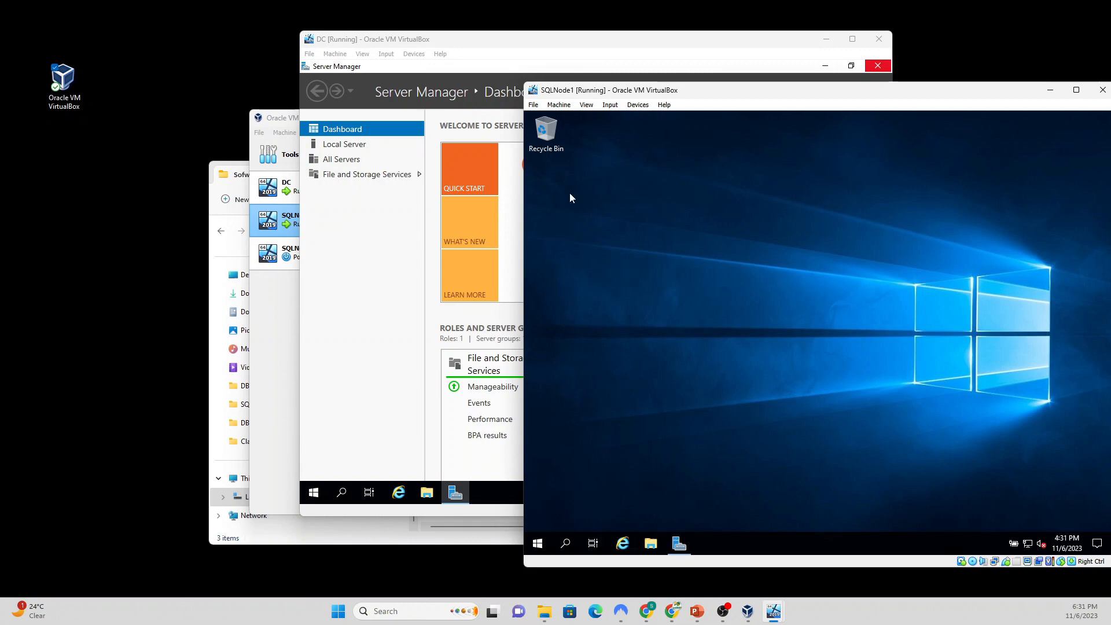
left_click(639, 108)
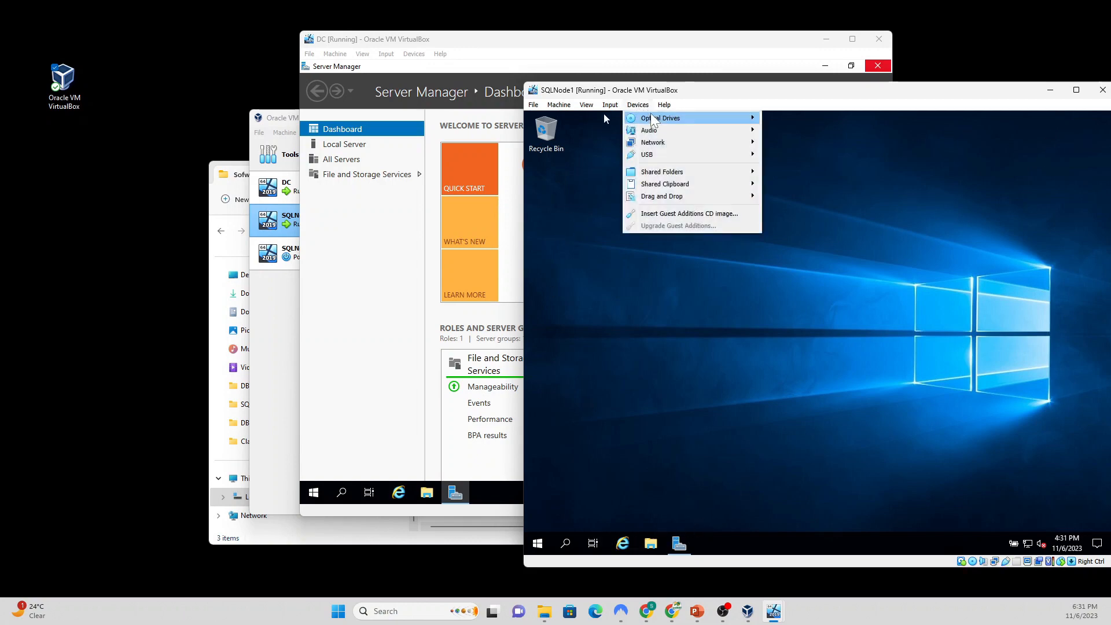
mouse_move(660, 119)
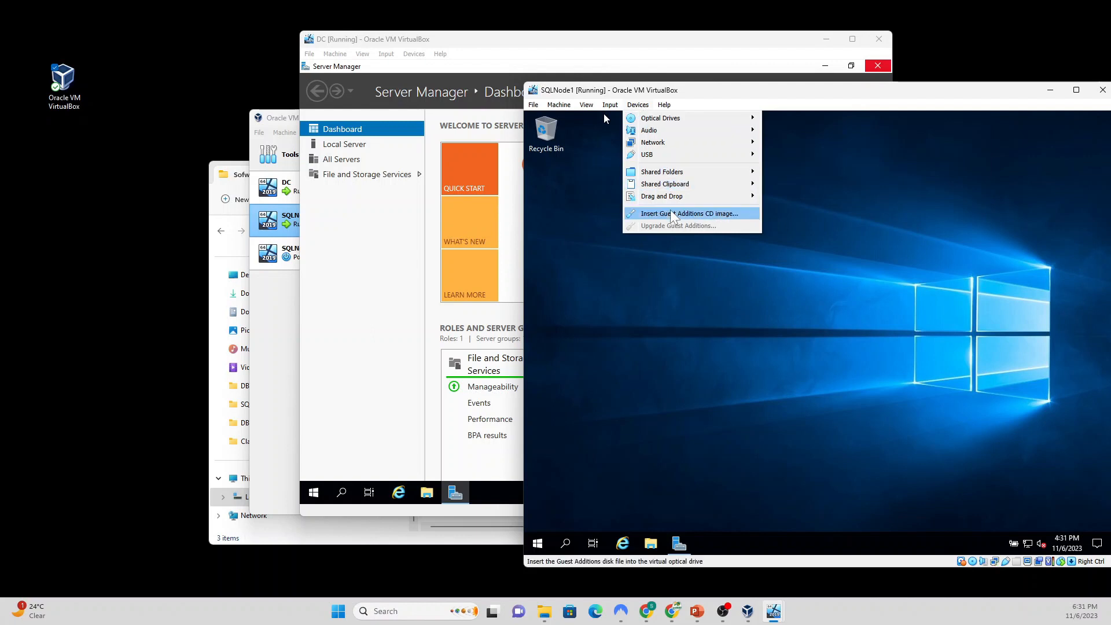
left_click(696, 214)
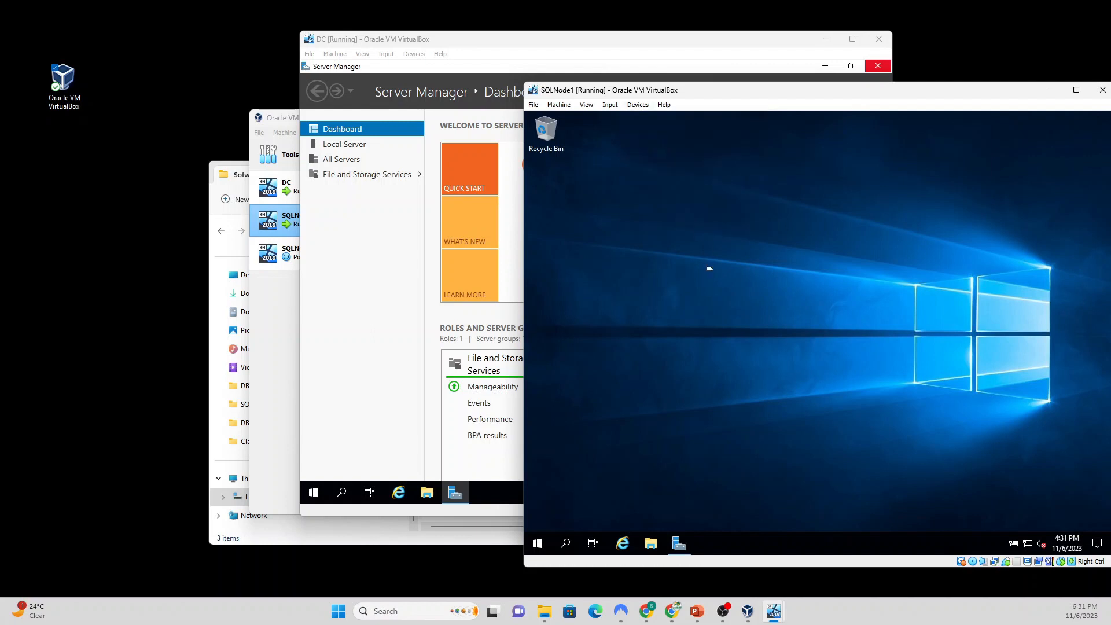
left_click(651, 544)
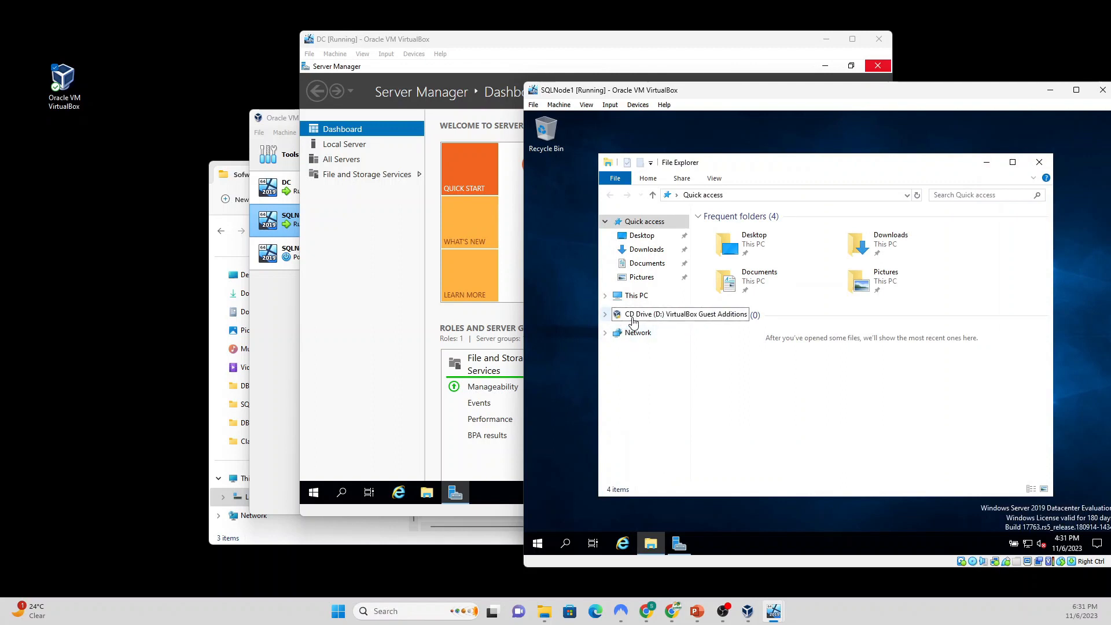
Step: Open SQLNode1's Guest Additions CD drive and run VBoxWindowsAdditions as administrator
left_click(635, 321)
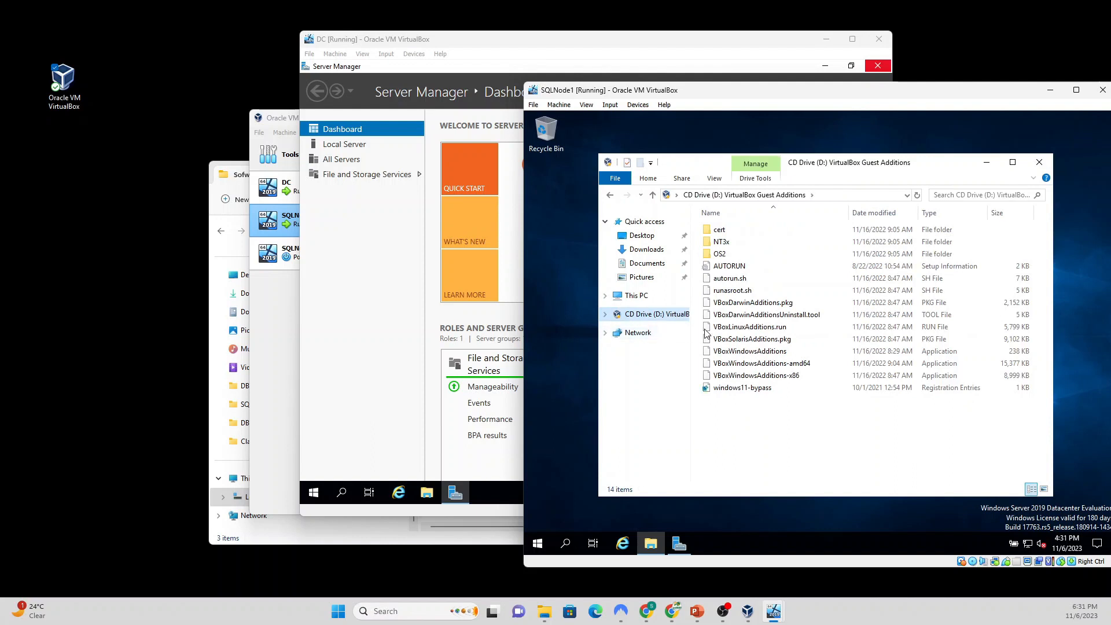
double_click(746, 352)
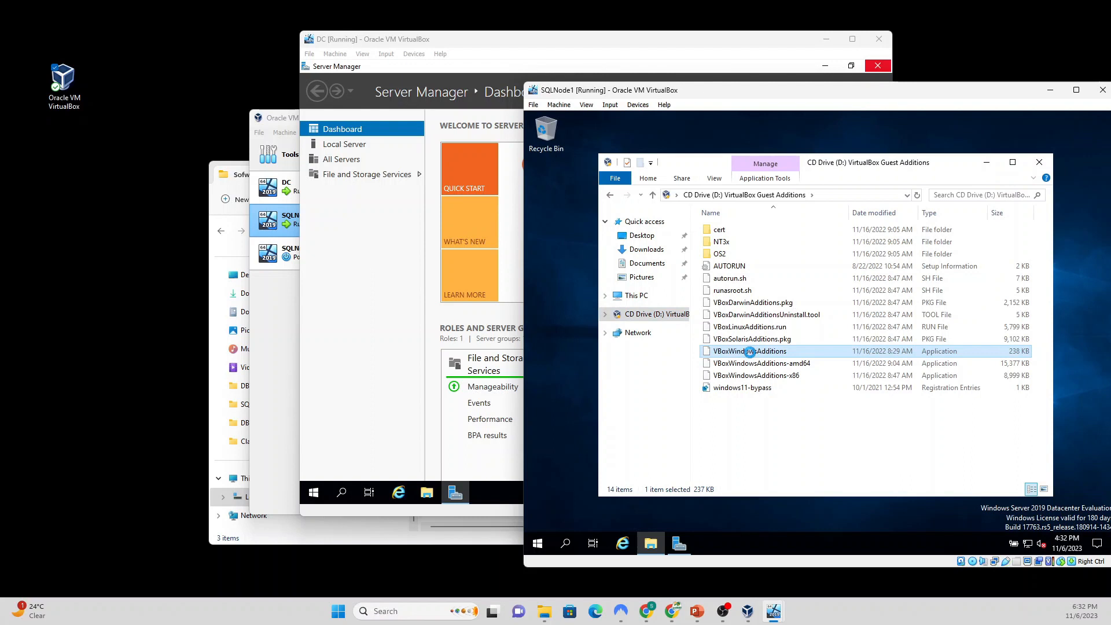
right_click(751, 355)
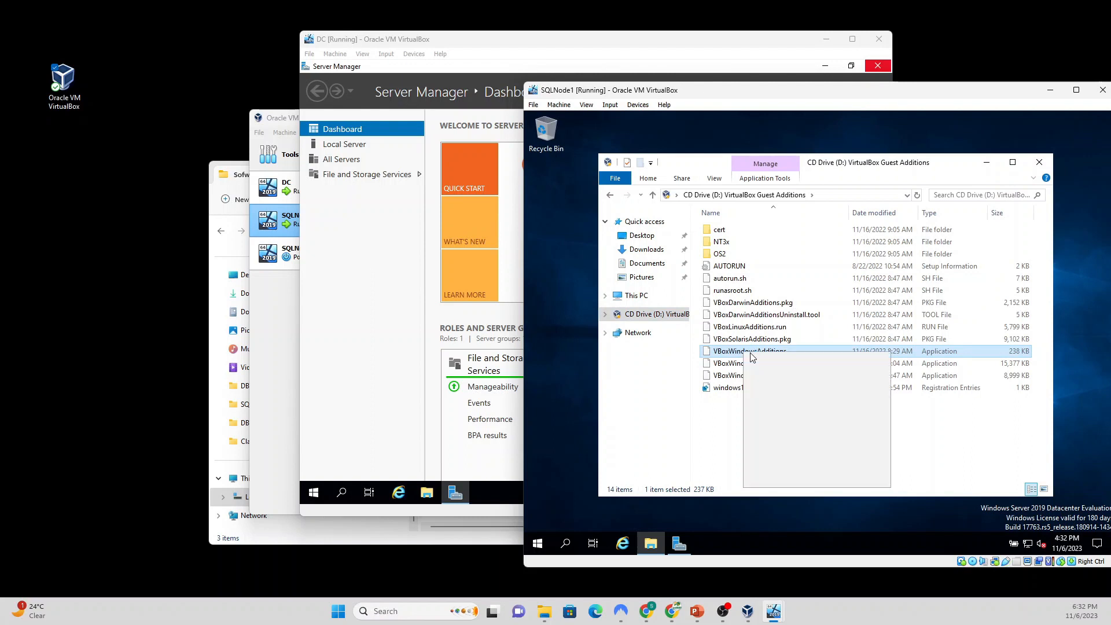
left_click(781, 377)
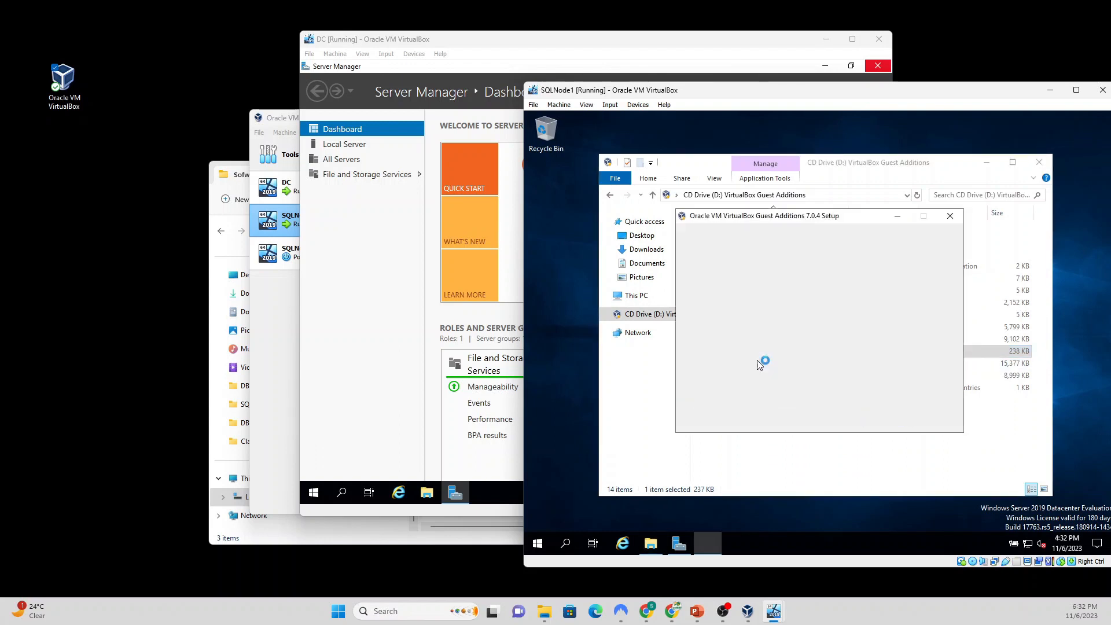
Step: Start the Guest Additions 7.0.4 install with default folder and components, then switch to DC
left_click(878, 421)
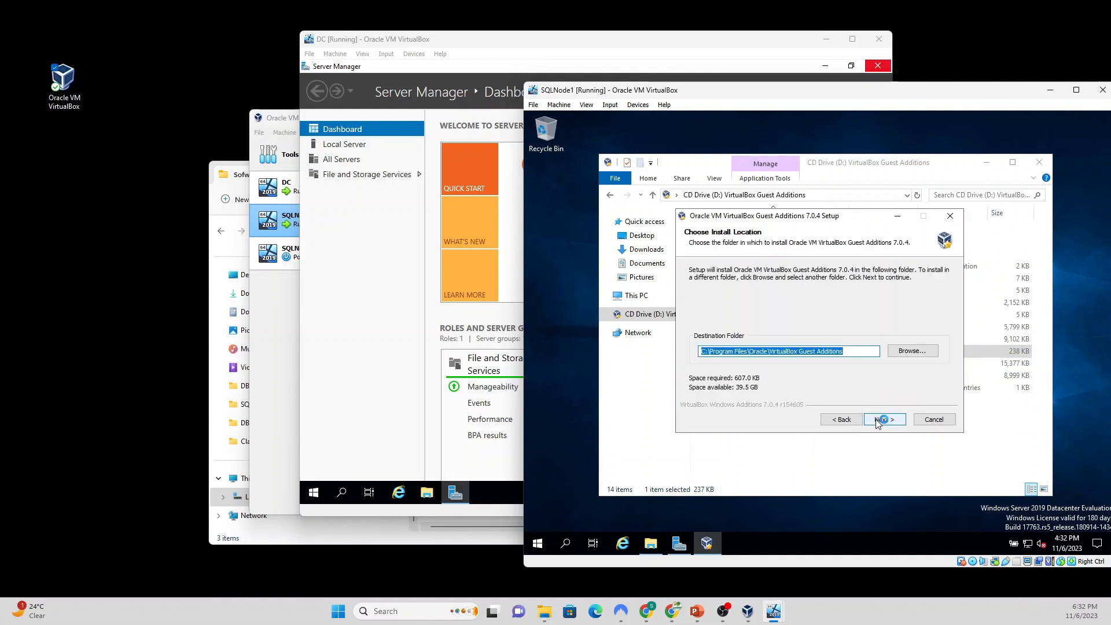
left_click(882, 421)
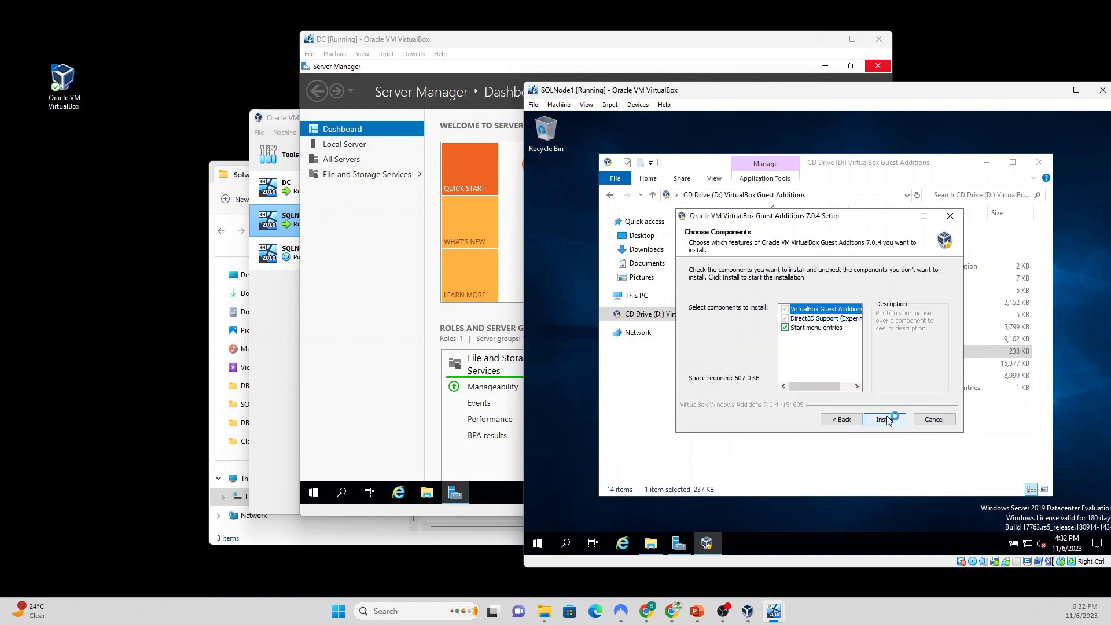
left_click(886, 419)
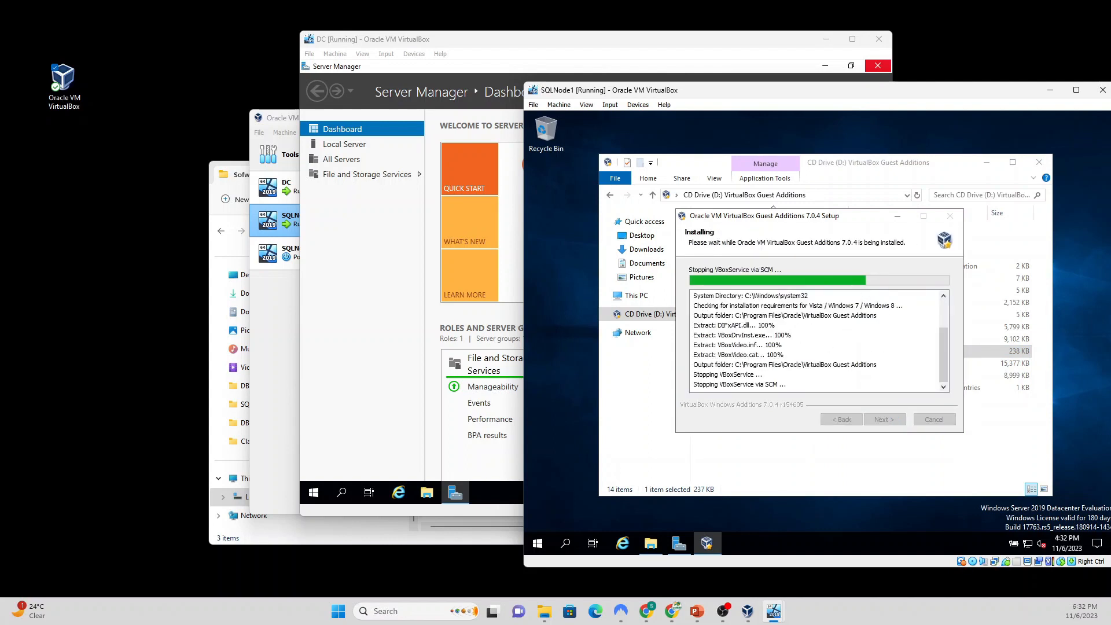
left_click(589, 46)
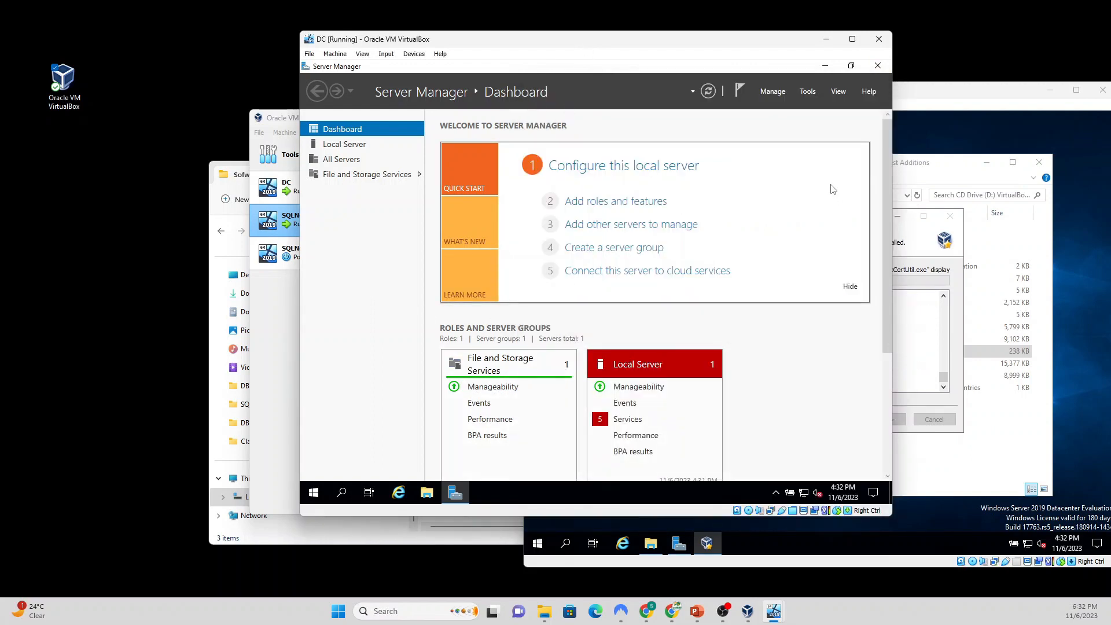
Step: Run ipconfig in an administrator command prompt on DC, showing IPv4 192.168.1.189 and gateway 192.168.1.254
left_click(826, 66)
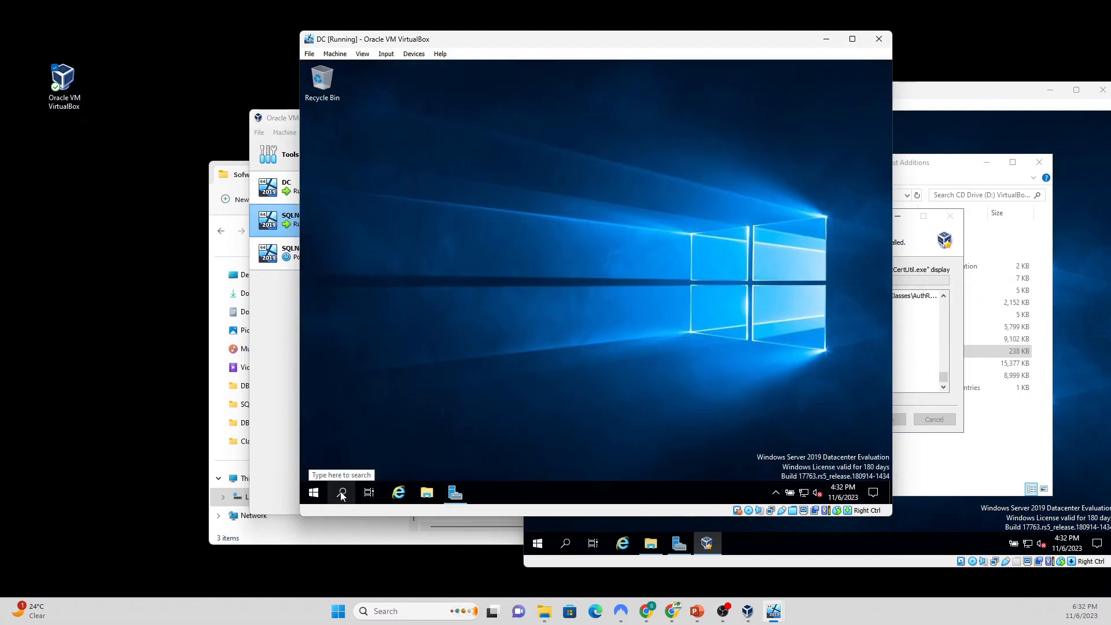
left_click(342, 494)
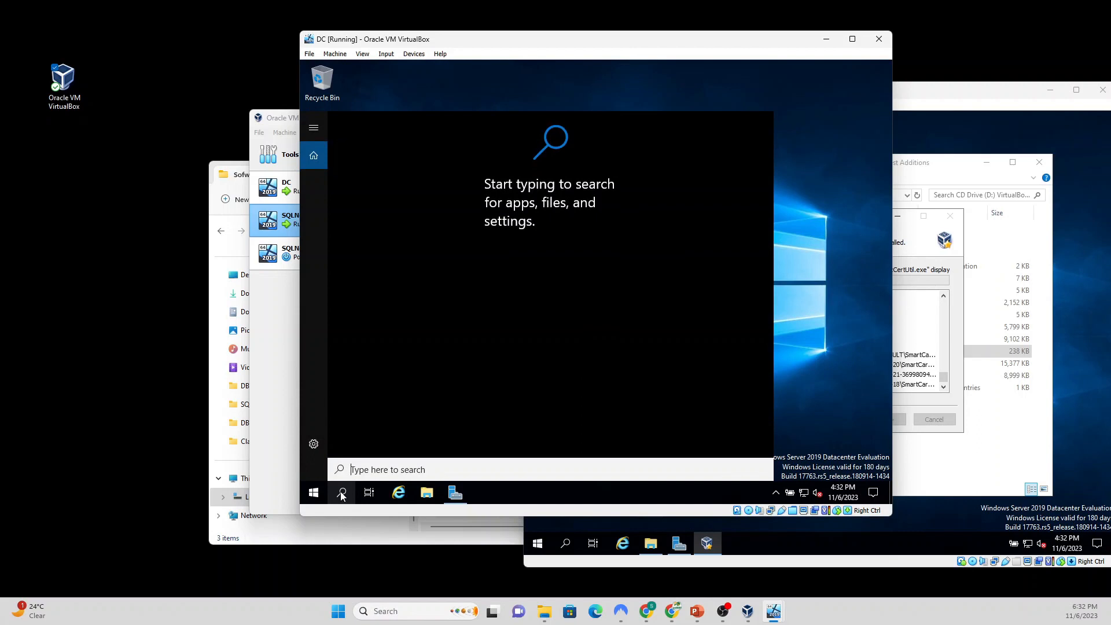
type("cmd")
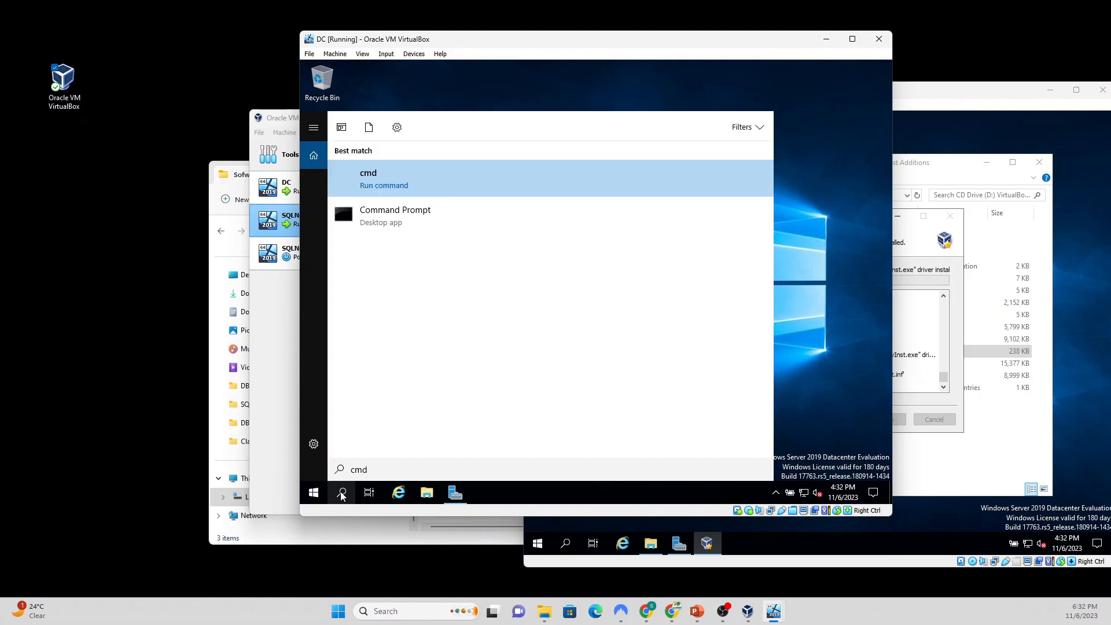
left_click(395, 189)
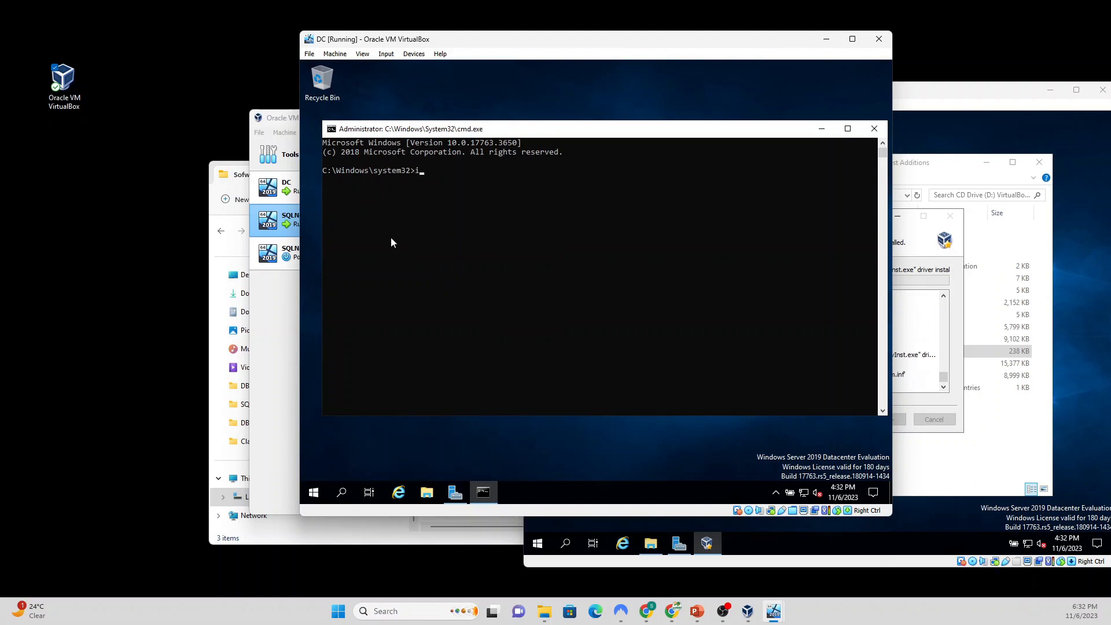
type("ipconf")
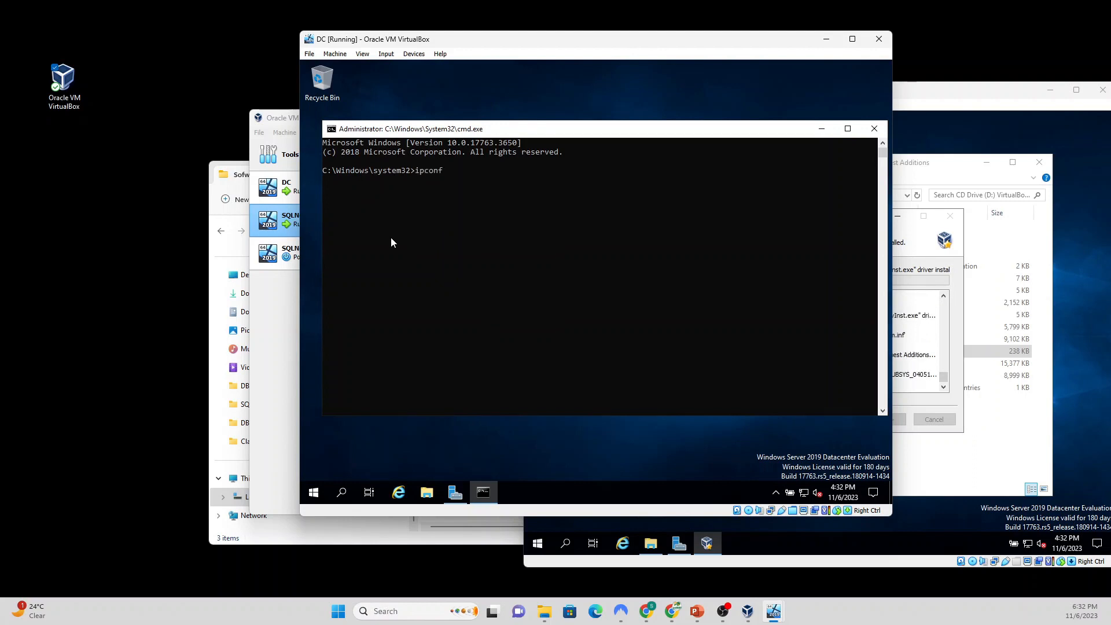
type("ig")
key("Return")
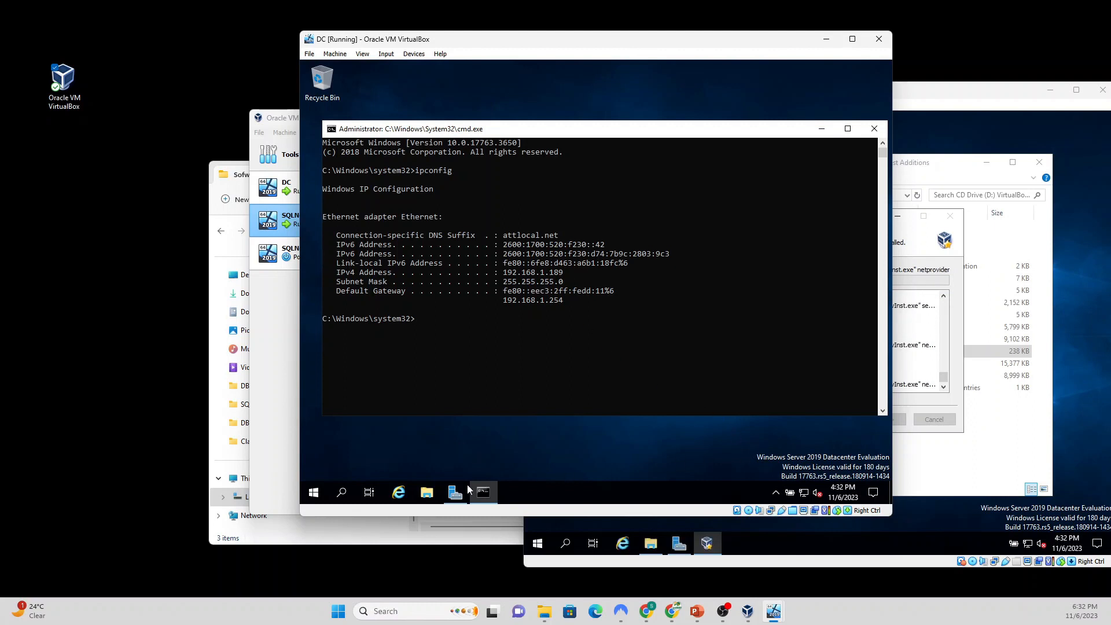
mouse_move(460, 493)
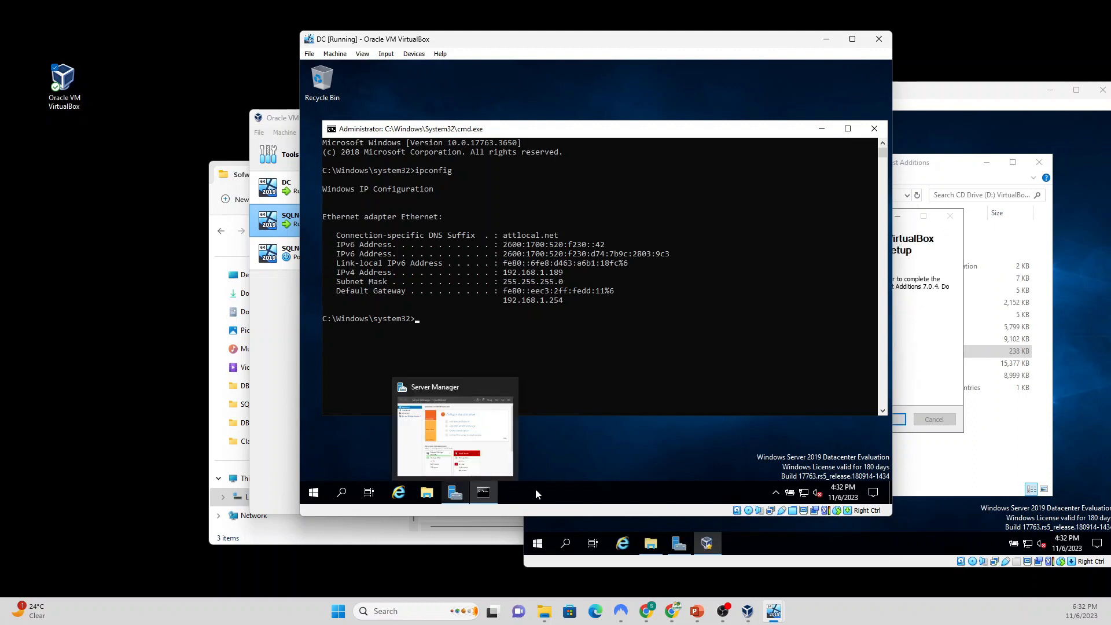
Step: Go from DC's Network & Internet settings through Network and Sharing Center to the adapter list
right_click(804, 494)
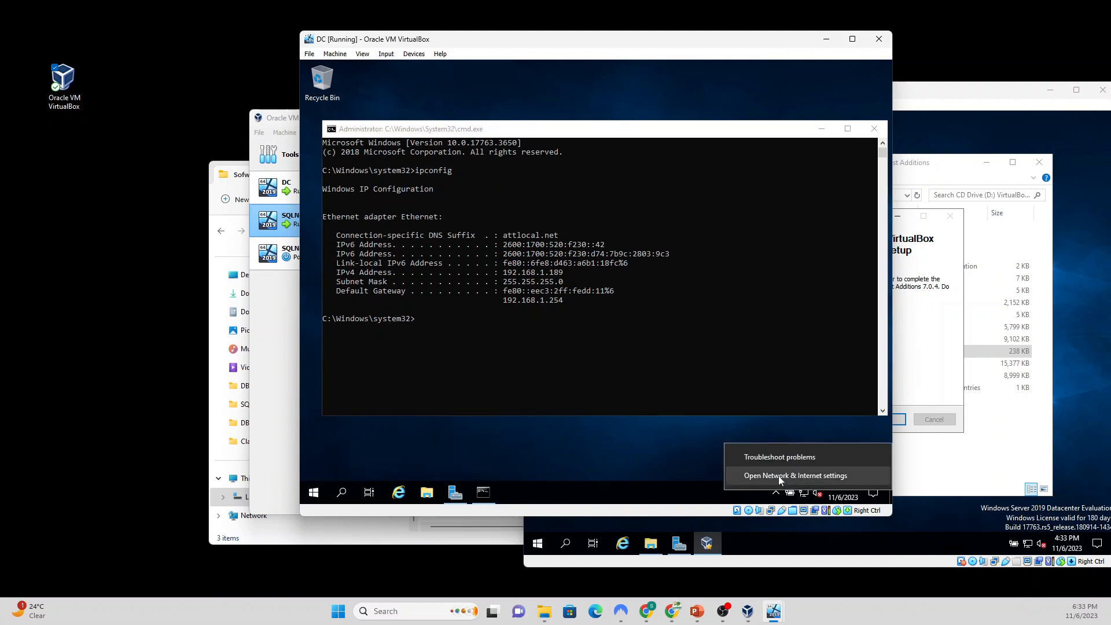
left_click(779, 477)
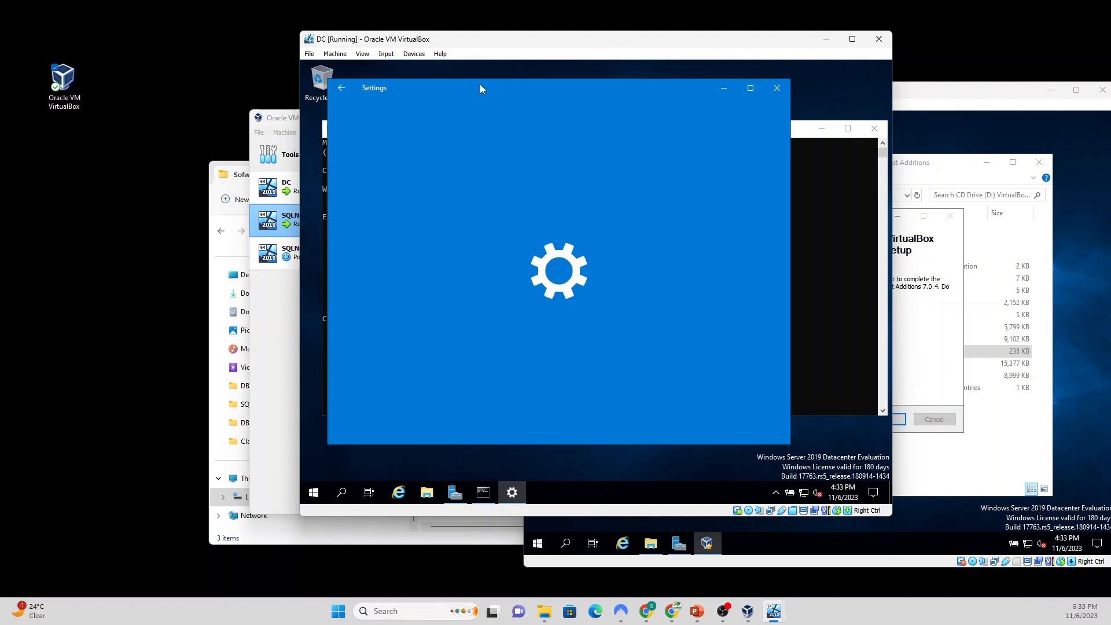
left_click_drag(481, 85, 596, 93)
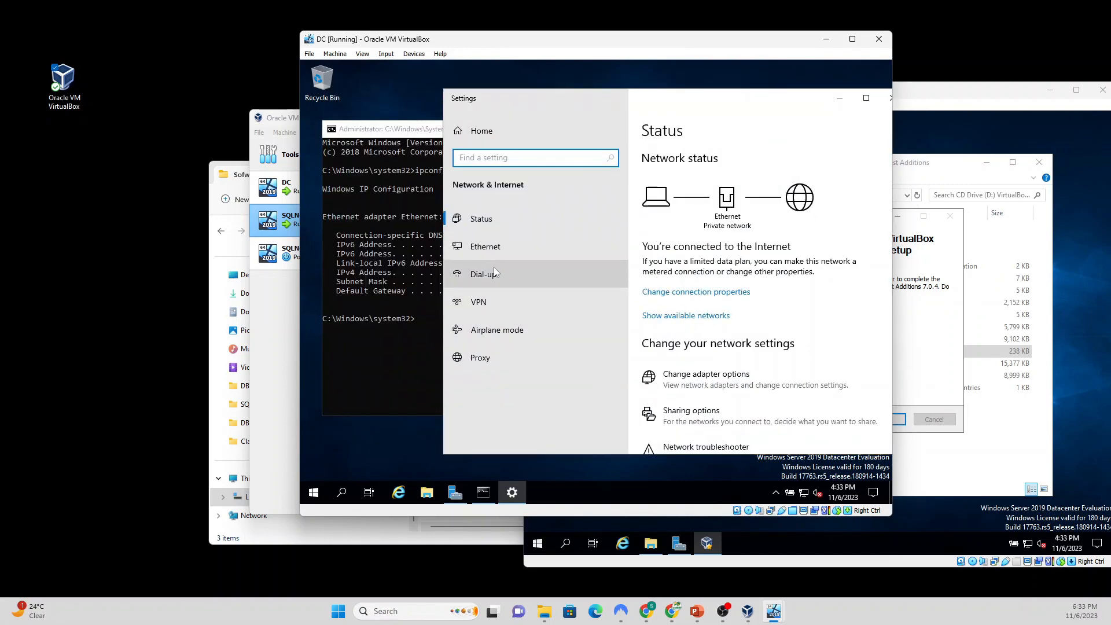
left_click(493, 249)
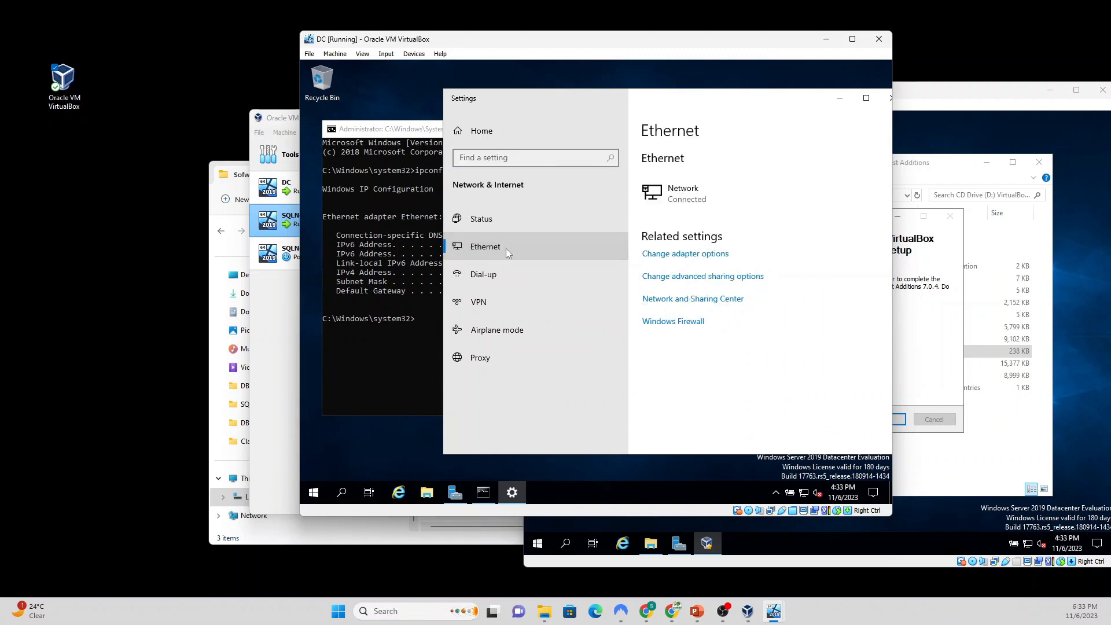
left_click(689, 304)
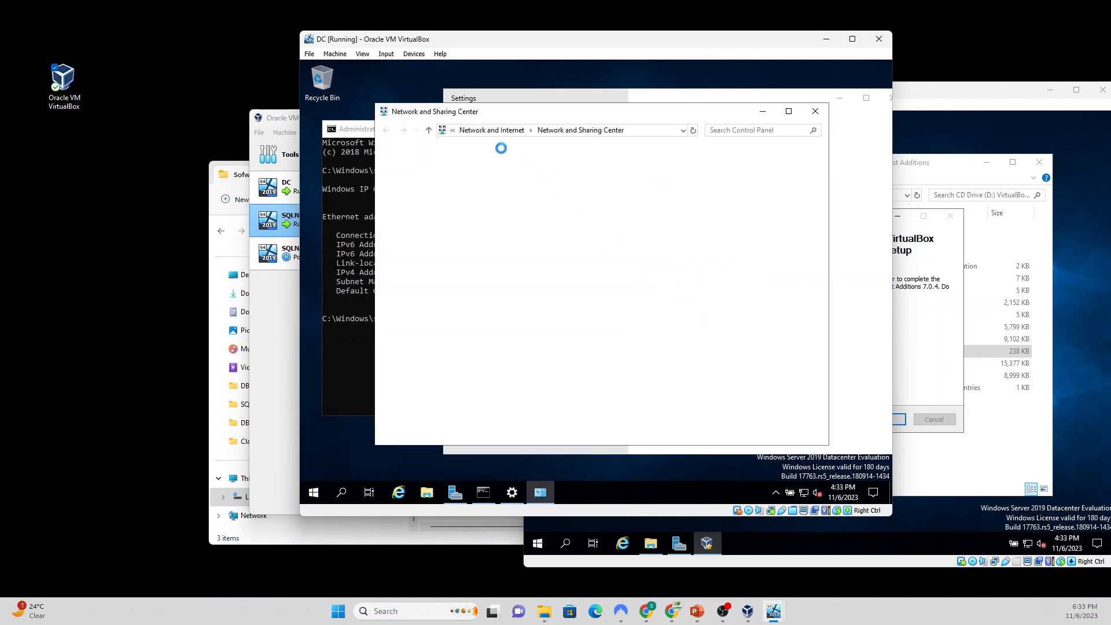
left_click_drag(494, 115, 542, 114)
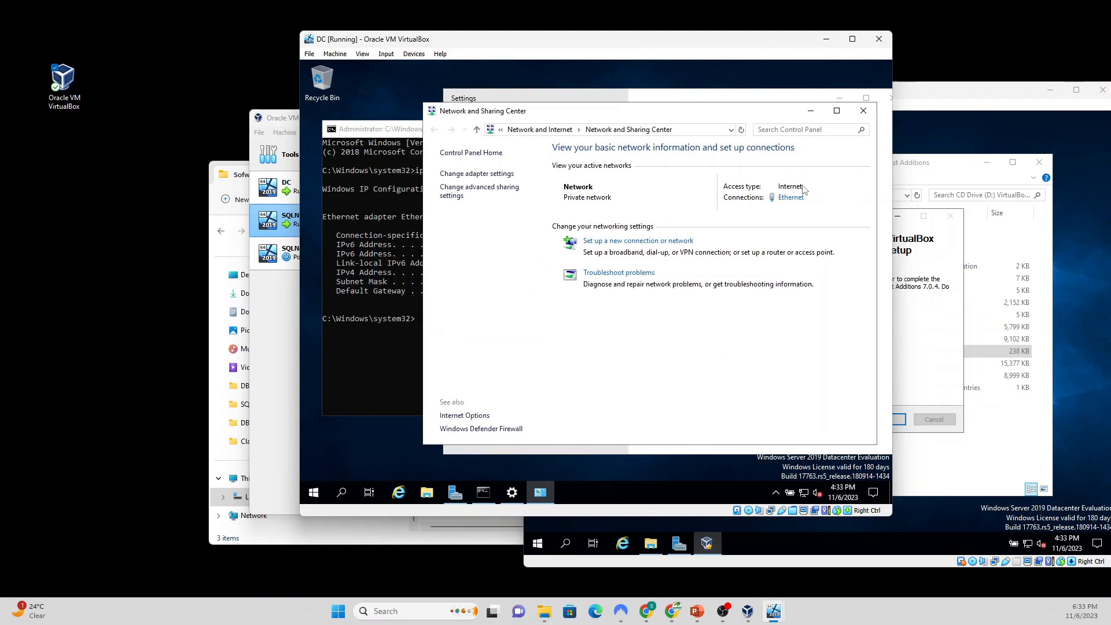
left_click(489, 176)
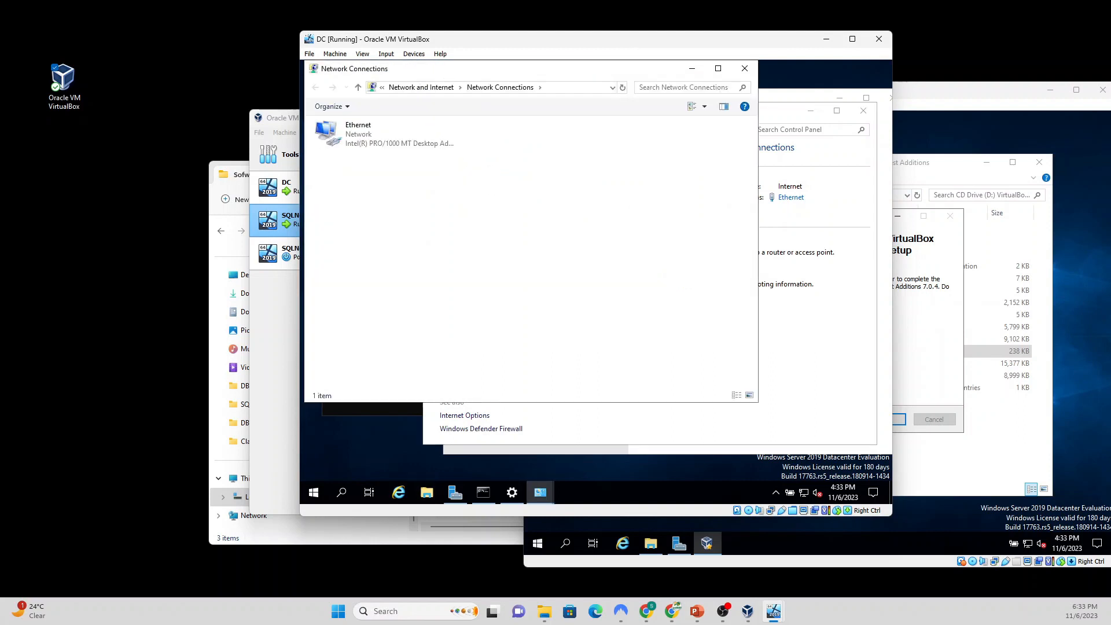
left_click_drag(414, 76, 587, 105)
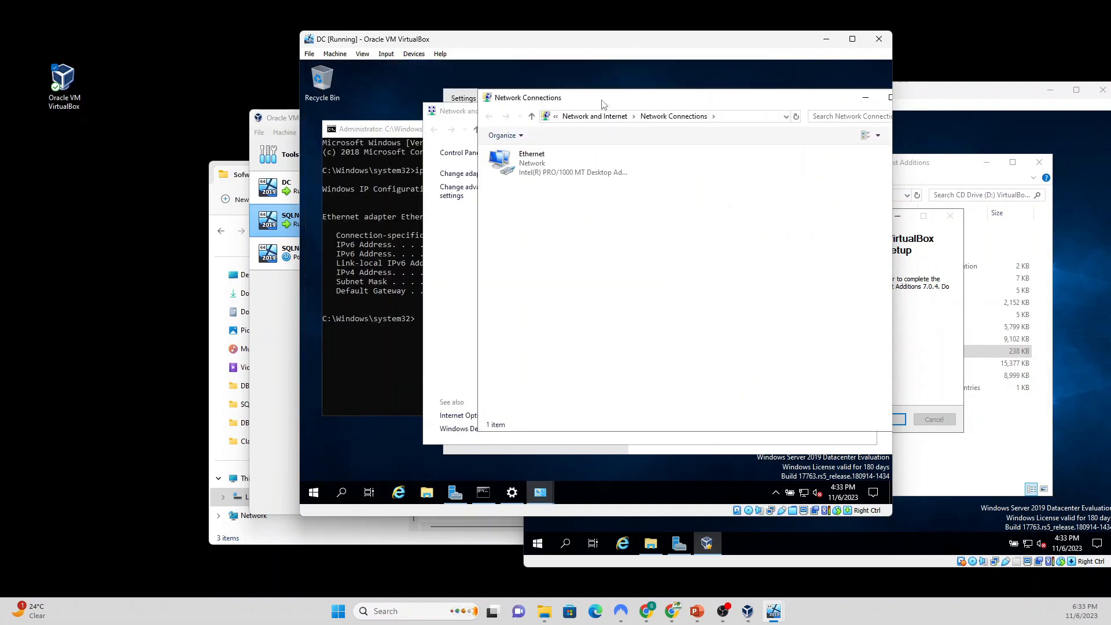
Step: Open the Ethernet adapter's properties, untick IPv6, and select the IPv4 entry
left_click(536, 164)
double_click(537, 162)
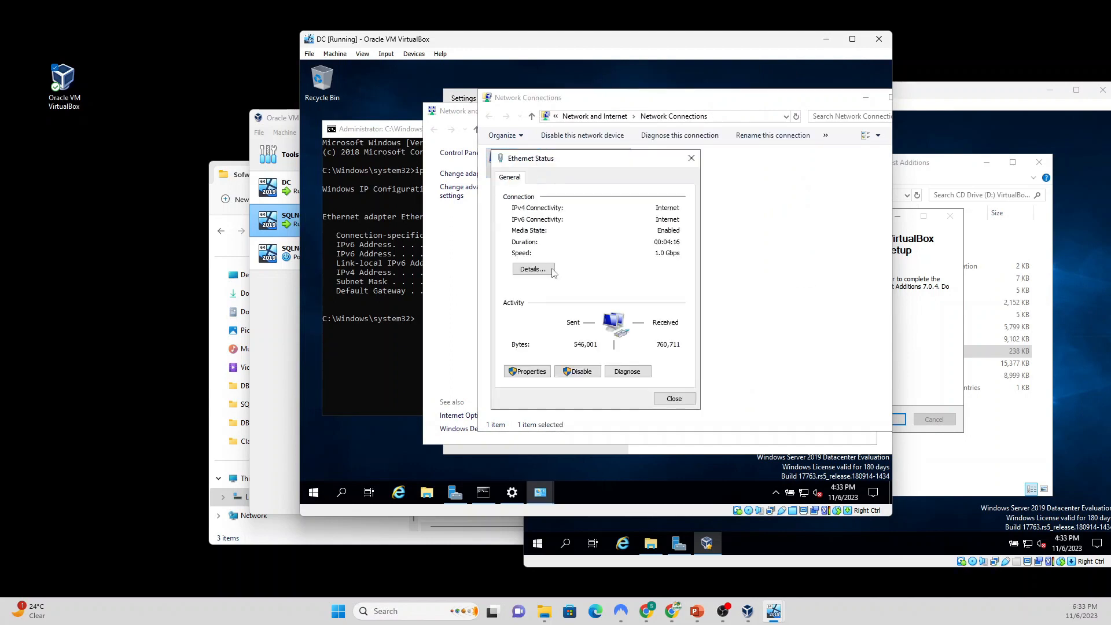
left_click(529, 372)
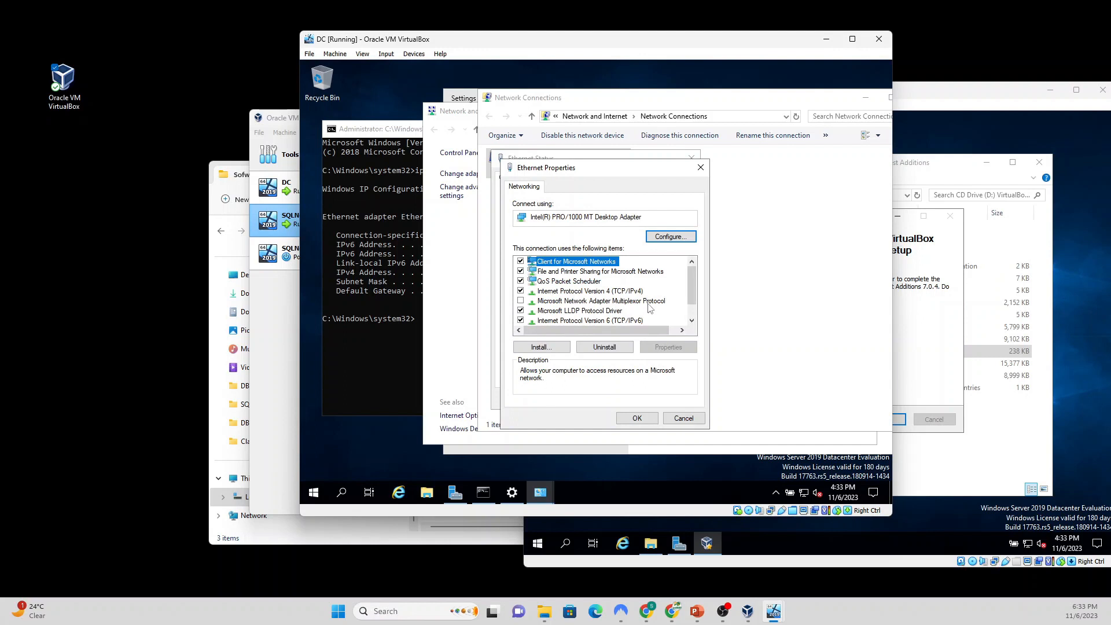
left_click(520, 321)
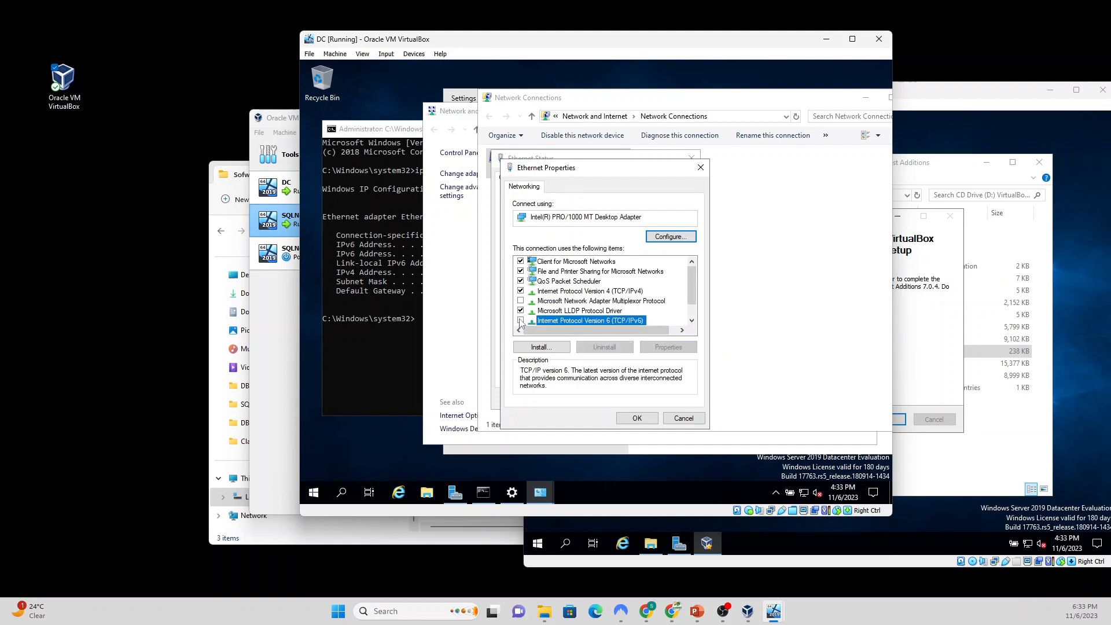
left_click(603, 291)
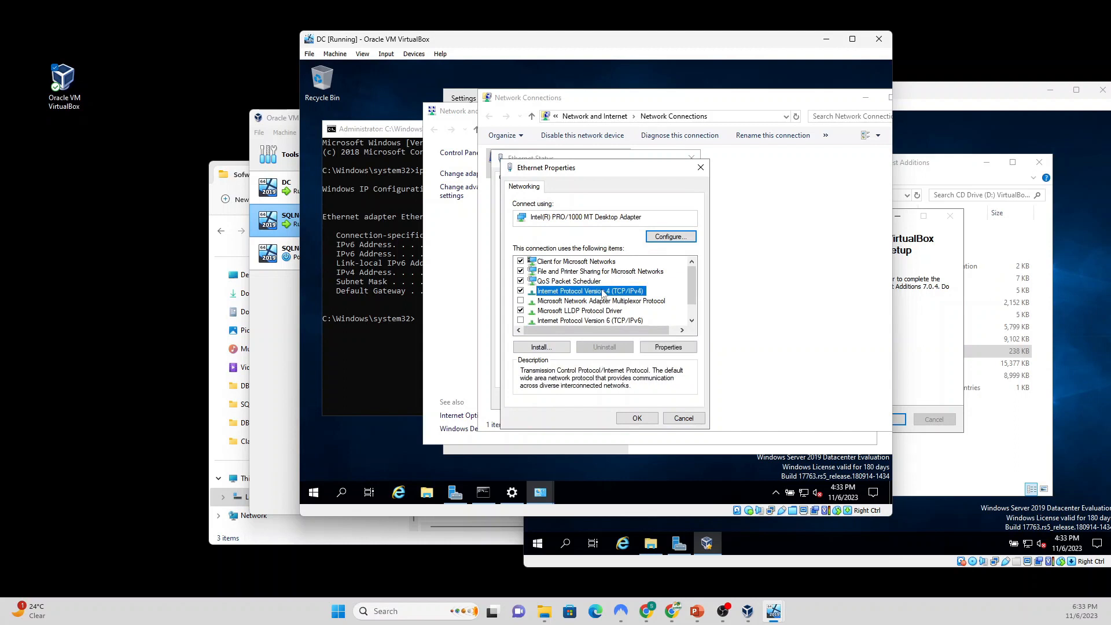
Step: Switch IPv4 to a static address and enter IP 192.168.1.189
left_click(669, 348)
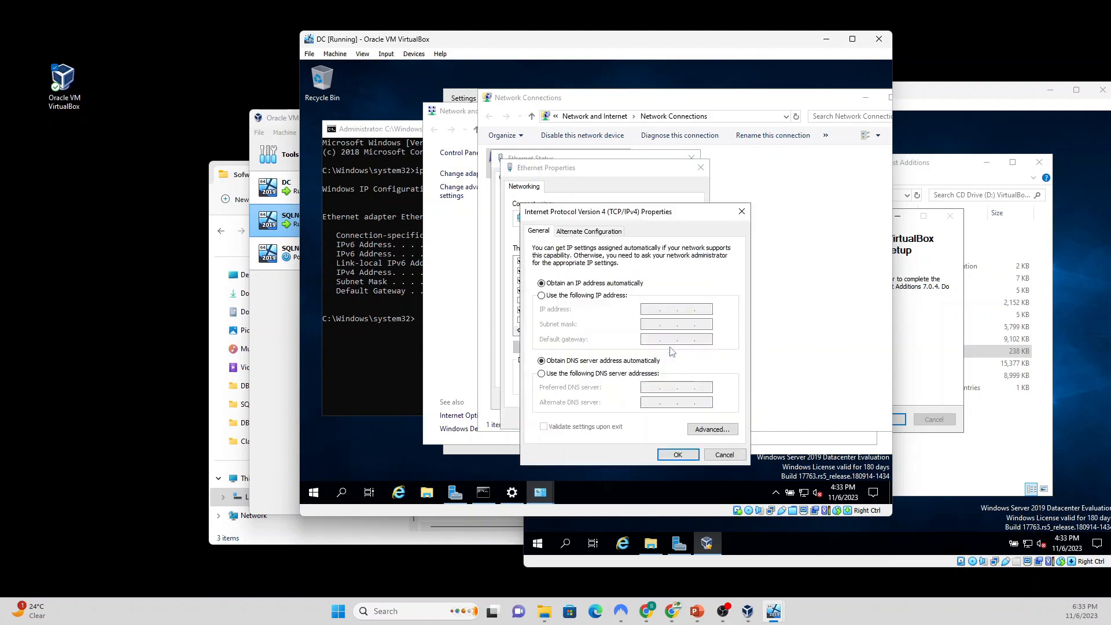
left_click(563, 299)
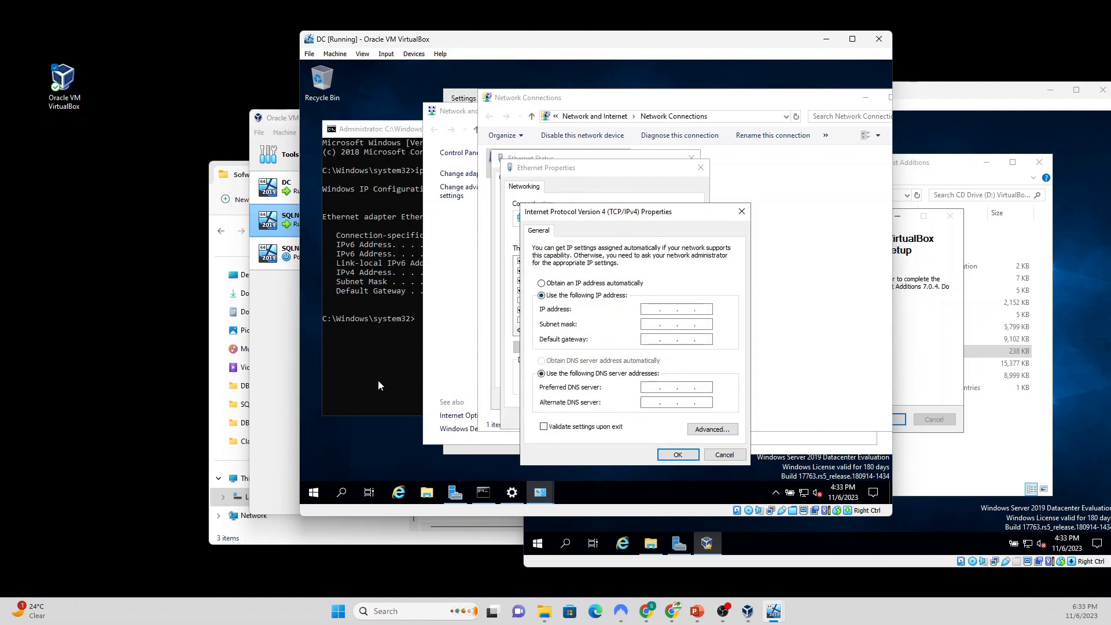
left_click(356, 387)
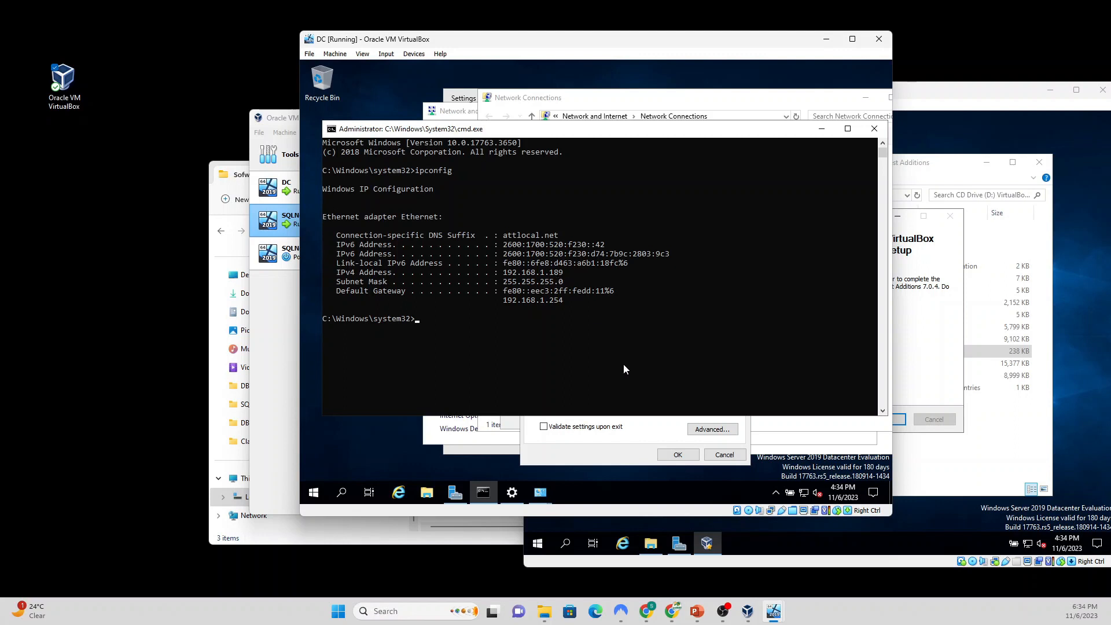
left_click(618, 444)
left_click(654, 310)
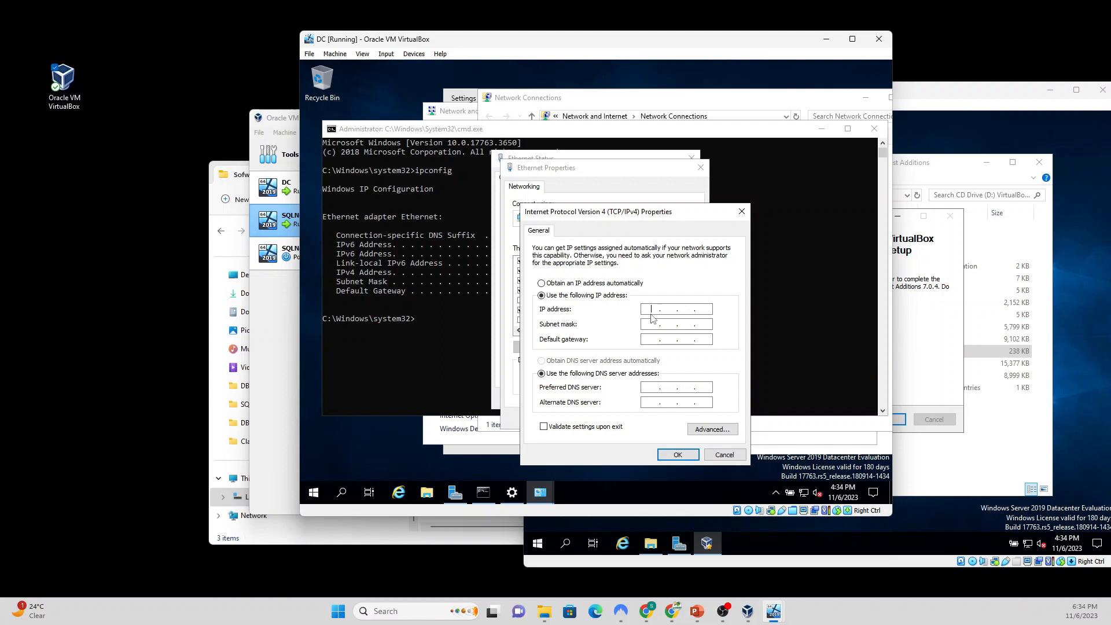
type("192 . 168 . 1 . 189")
key("Tab")
Step: Enter mask 255.255.255.0, with gateway and preferred DNS 192.168.1.254
left_click(358, 374)
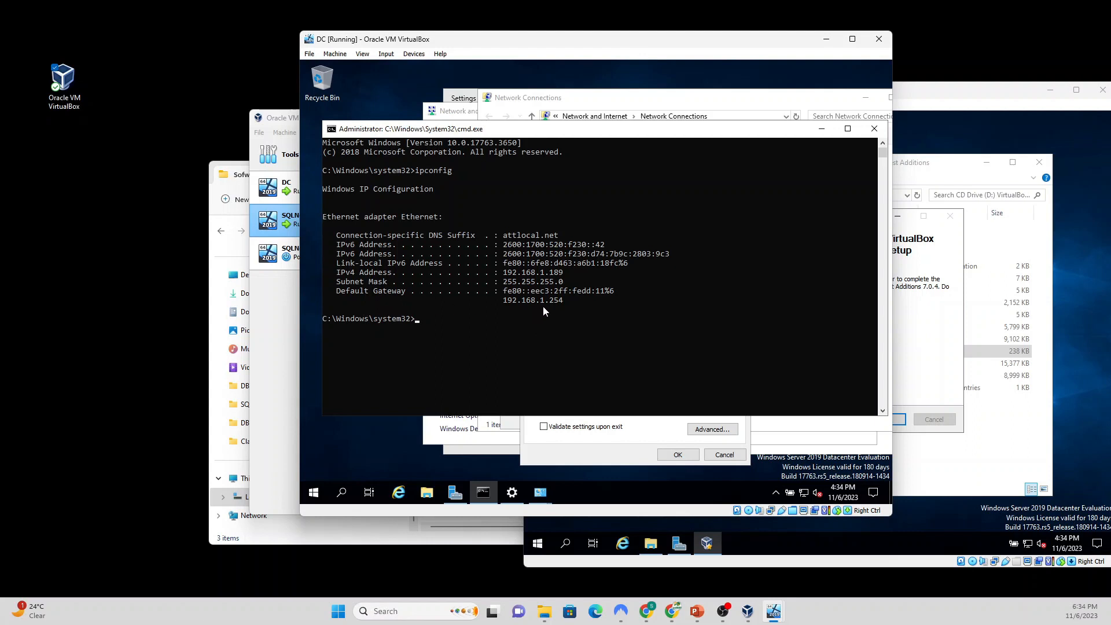
left_click(560, 451)
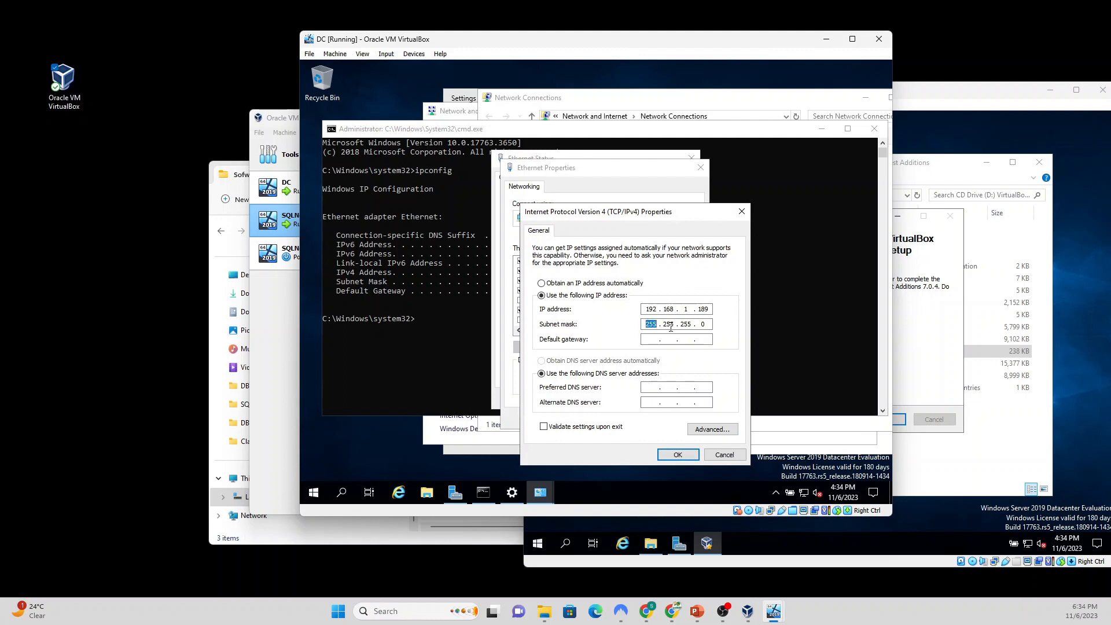
left_click(654, 340)
type("192 . 168 . 1 . 254")
left_click(651, 387)
type("192")
type("54")
Step: Apply the static IPv4 settings and bring up the PowerPoint planning slide
left_click(388, 369)
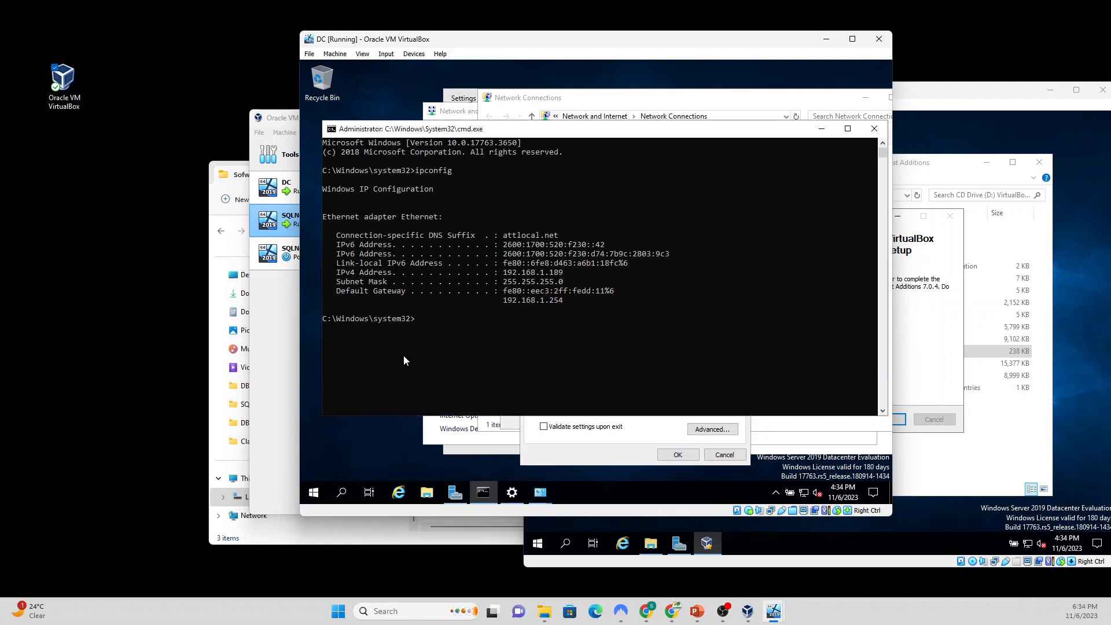
left_click(583, 454)
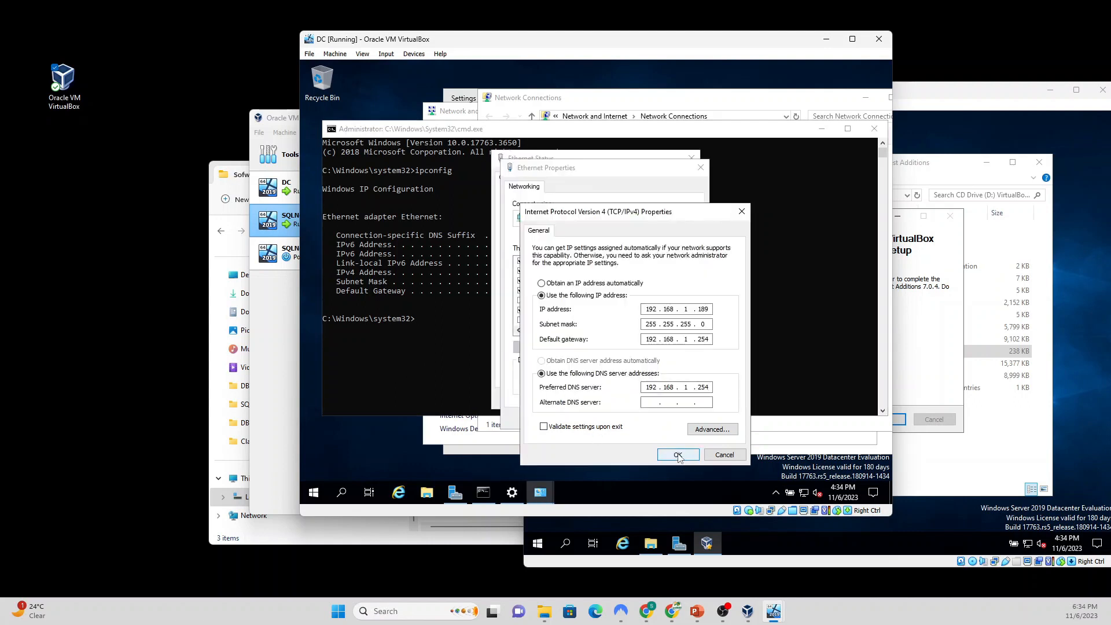
left_click(678, 455)
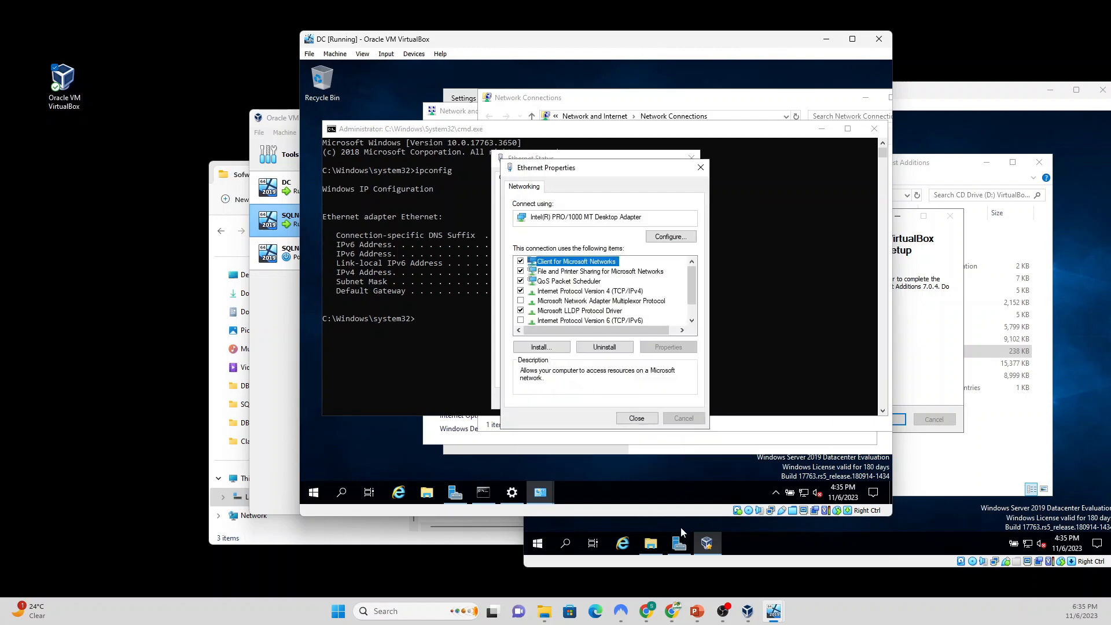
left_click(699, 614)
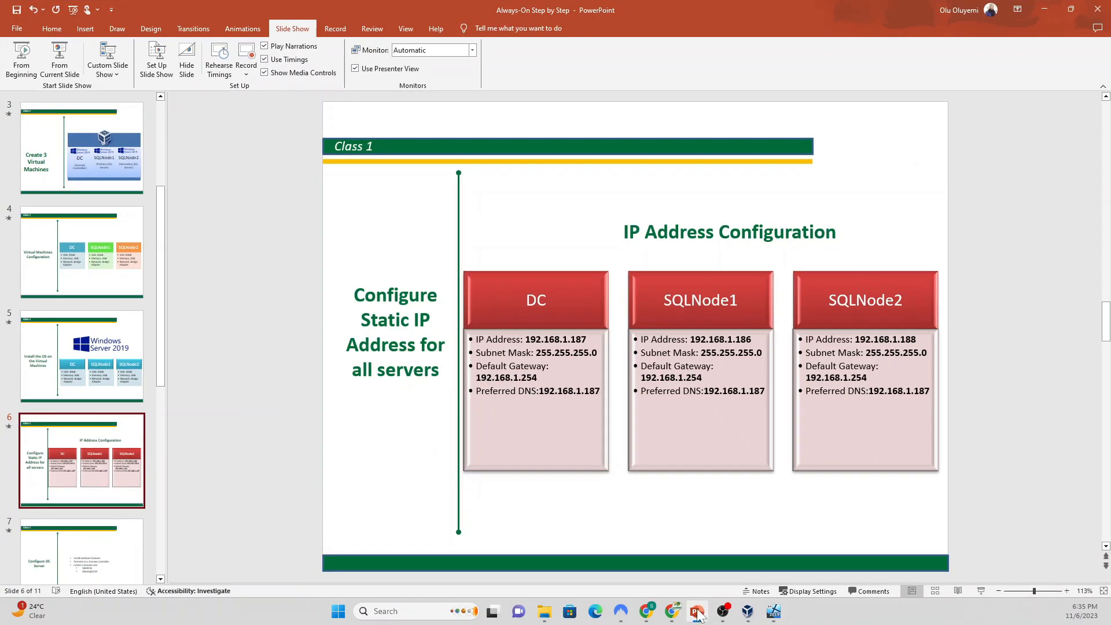
Step: Change the DC box's IP address on slide 6 to 192.168.1.189
left_click(588, 340)
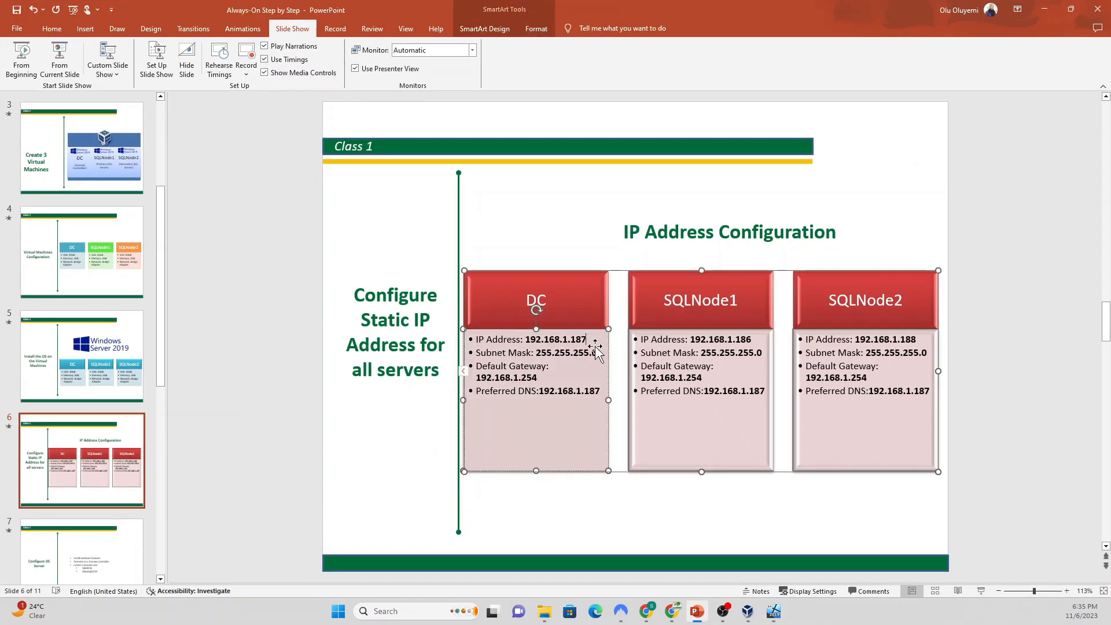
key("BackSpace")
type("9")
Step: In the DC VM, close the Ethernet Properties and Ethernet Status windows
left_click(749, 613)
left_click(749, 614)
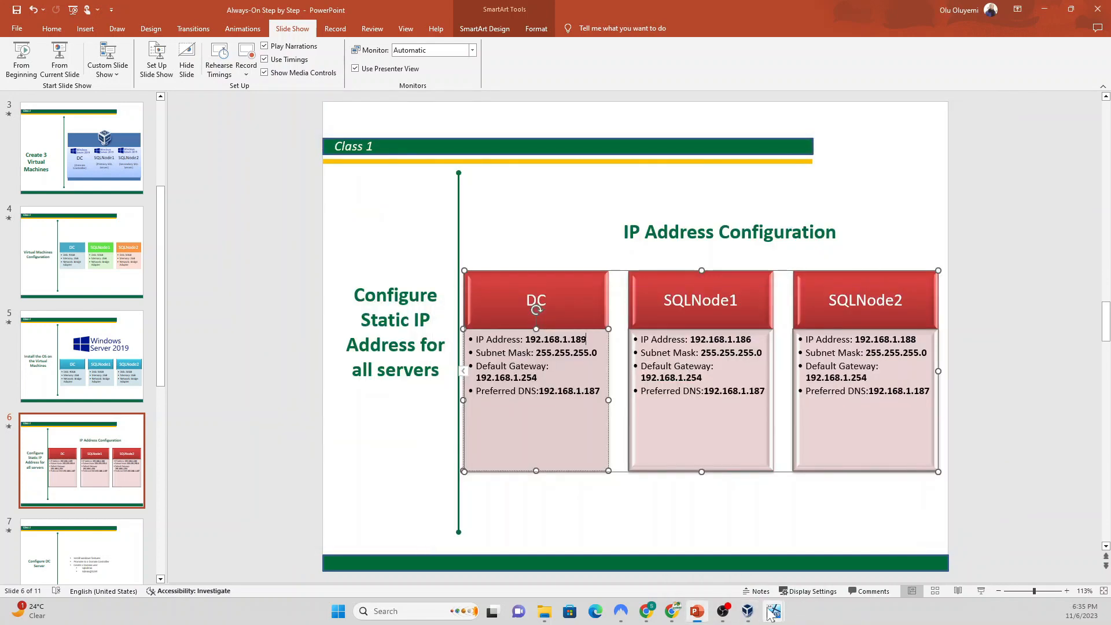
mouse_move(771, 615)
left_click(743, 559)
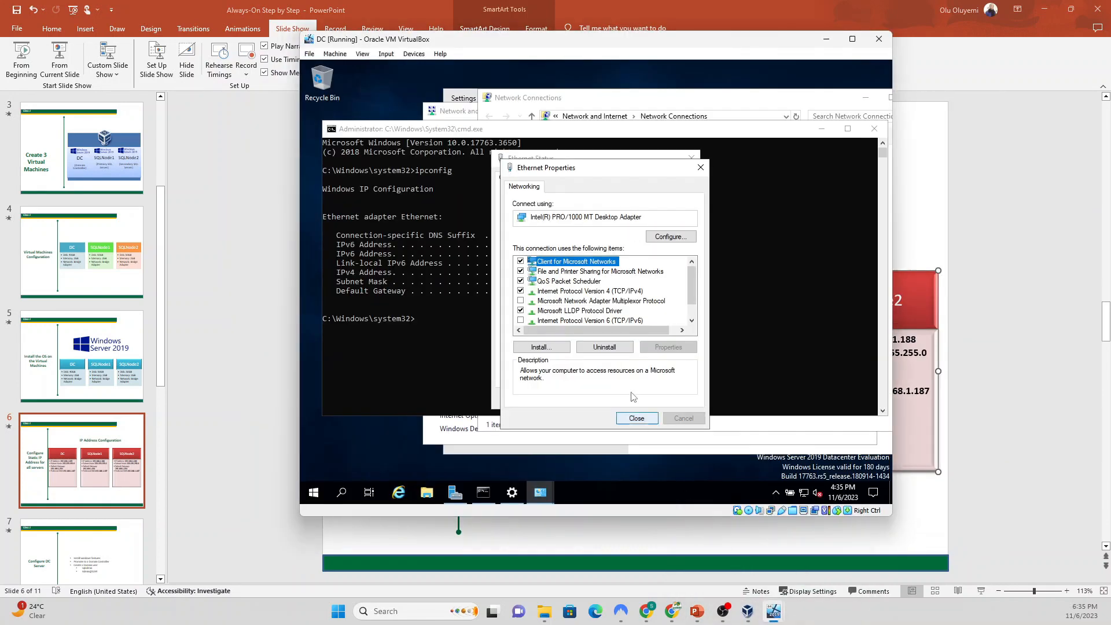
left_click(636, 417)
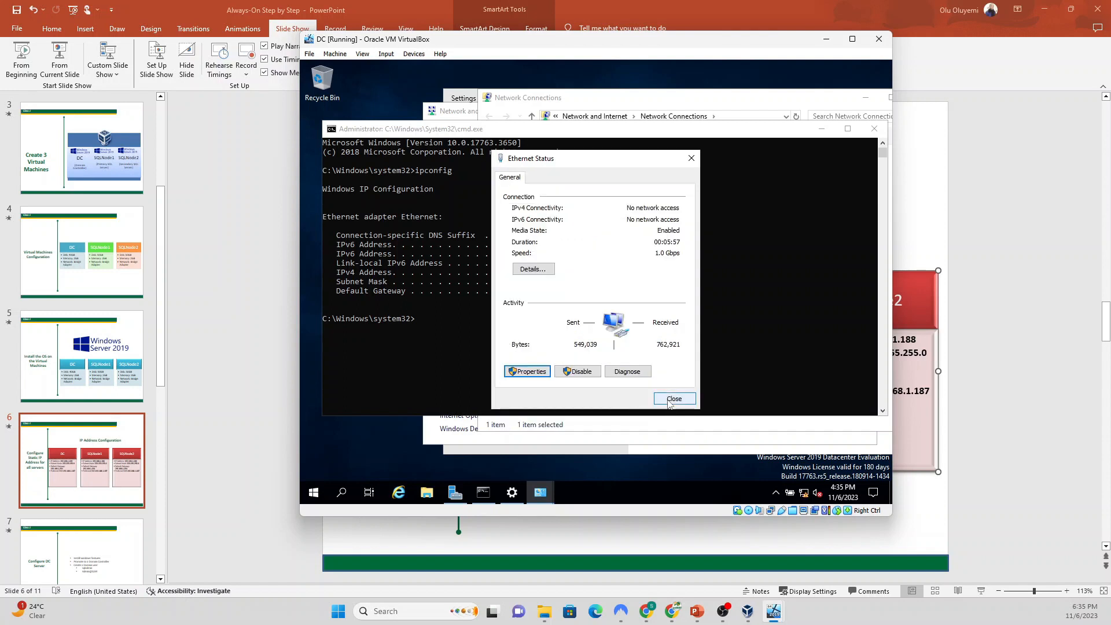
left_click(673, 399)
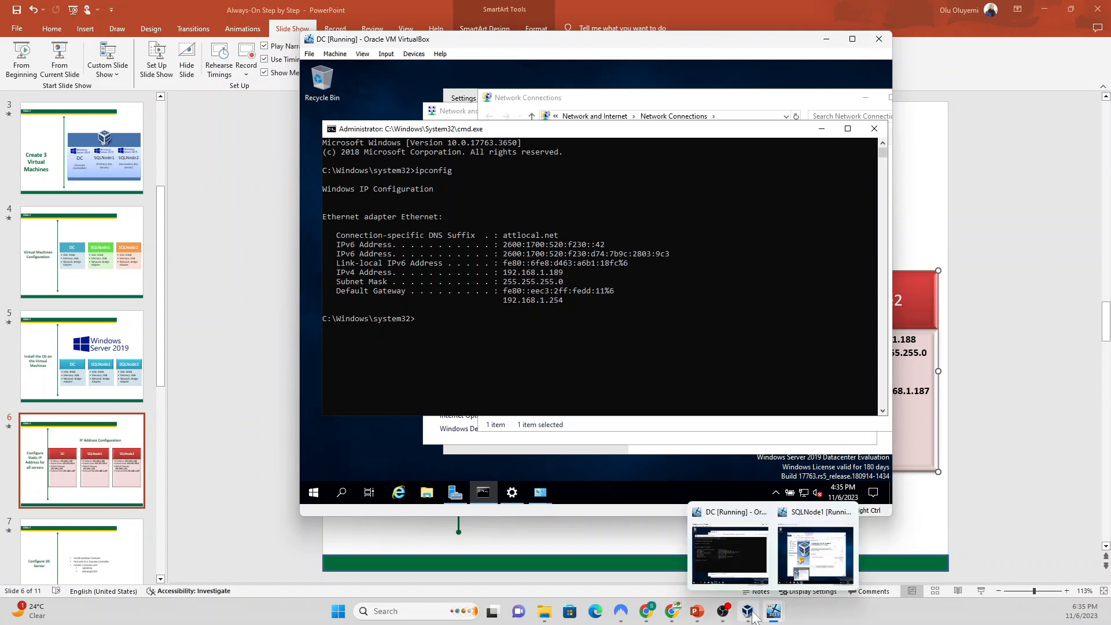
Step: Update the DC box's Preferred DNS to 192.168.1.254, then minimize PowerPoint
left_click(697, 612)
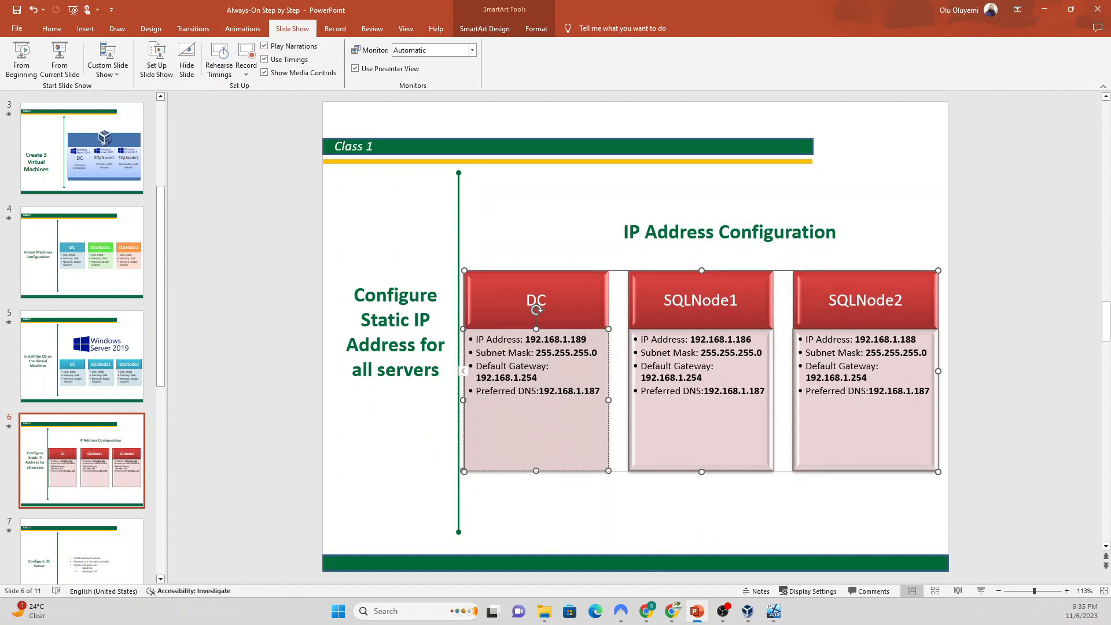
key("BackSpace")
left_click(1045, 8)
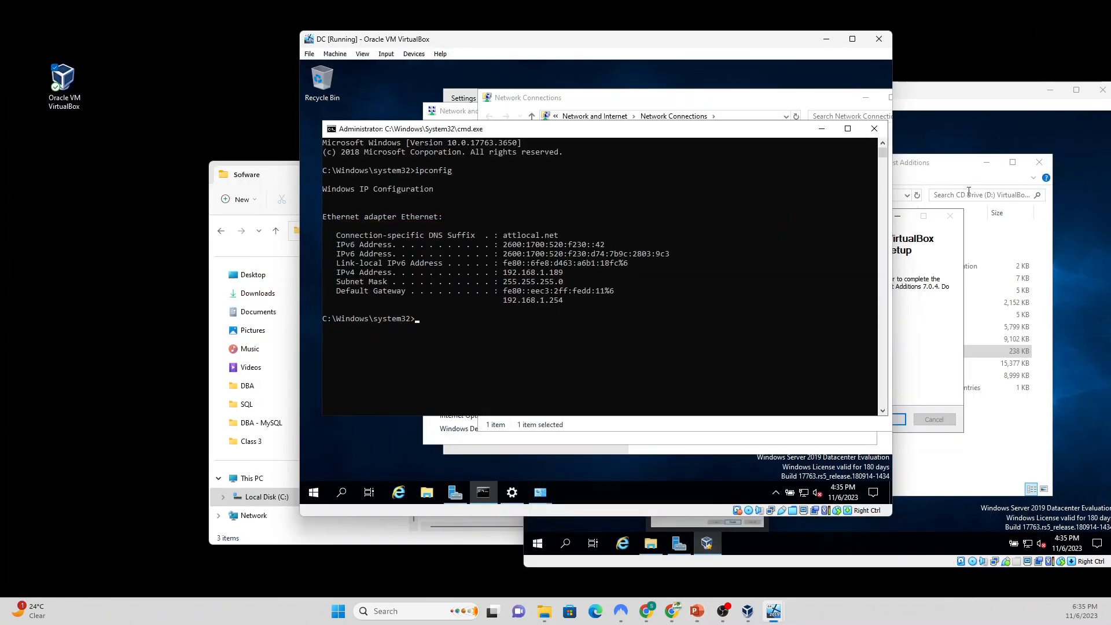
Step: Close cmd, Network Connections, Network and Sharing Center and Settings, then show Server Manager's Local Server page
left_click(875, 129)
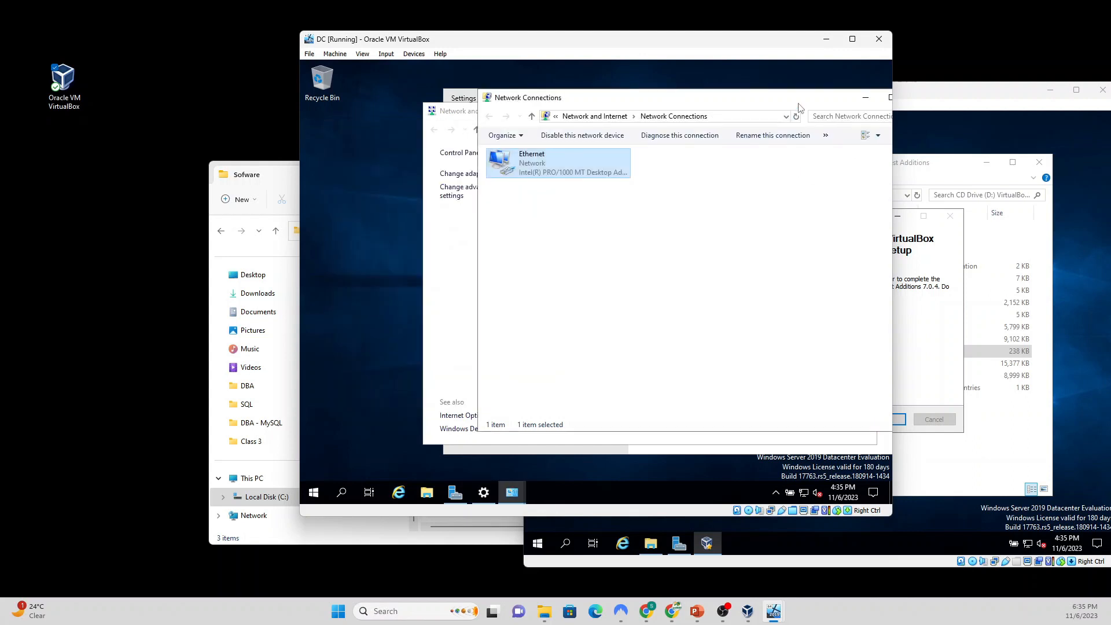
left_click_drag(790, 104, 726, 125)
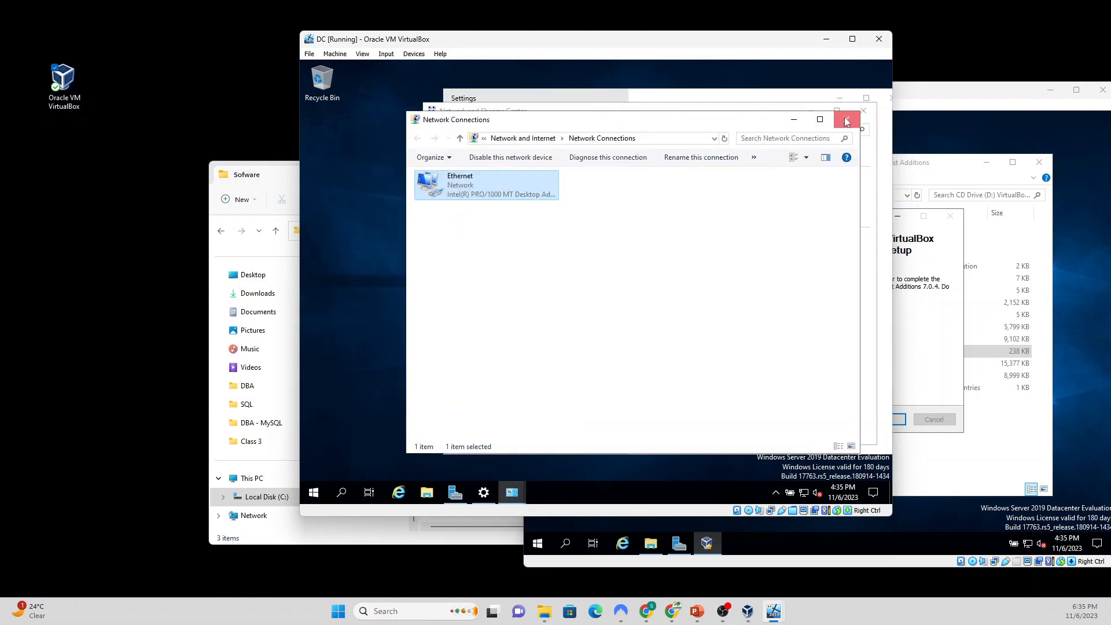
left_click(846, 121)
left_click(863, 110)
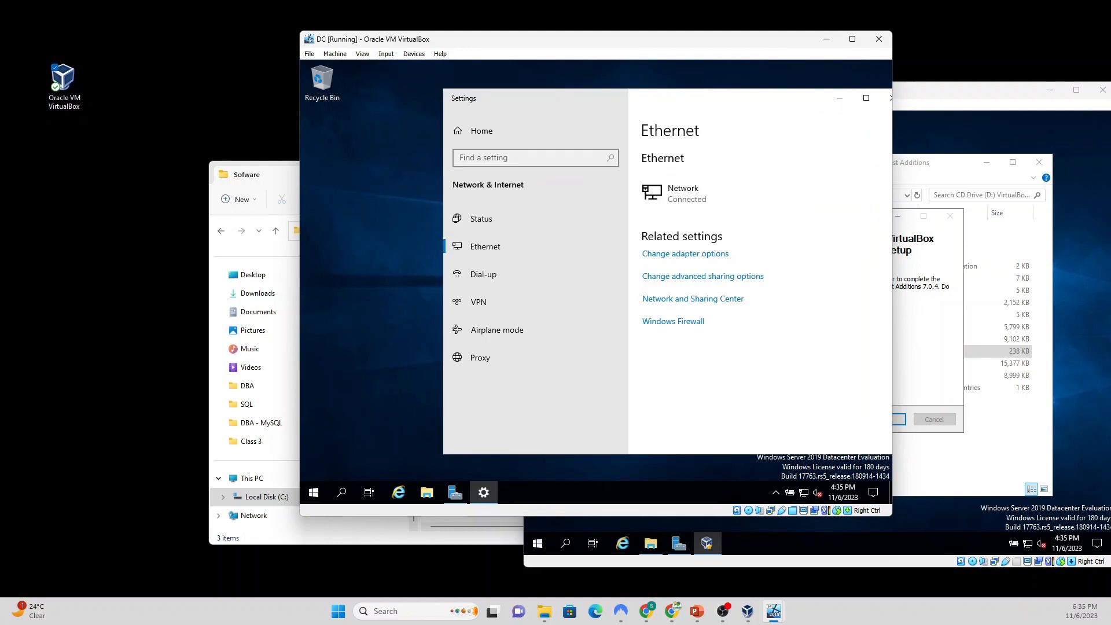
left_click(821, 102)
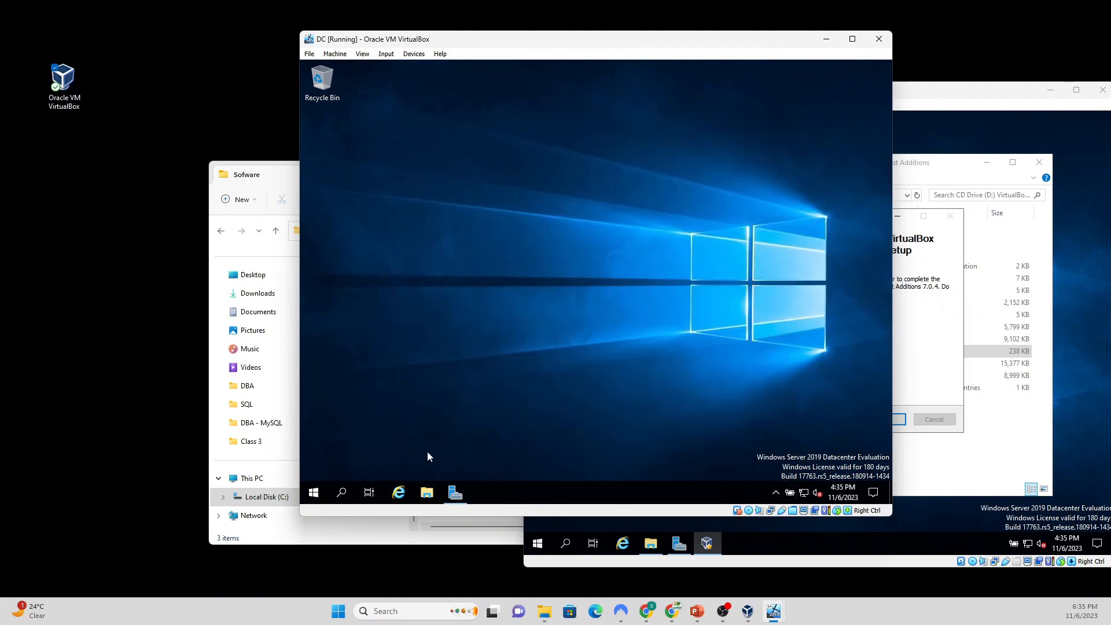
left_click(462, 492)
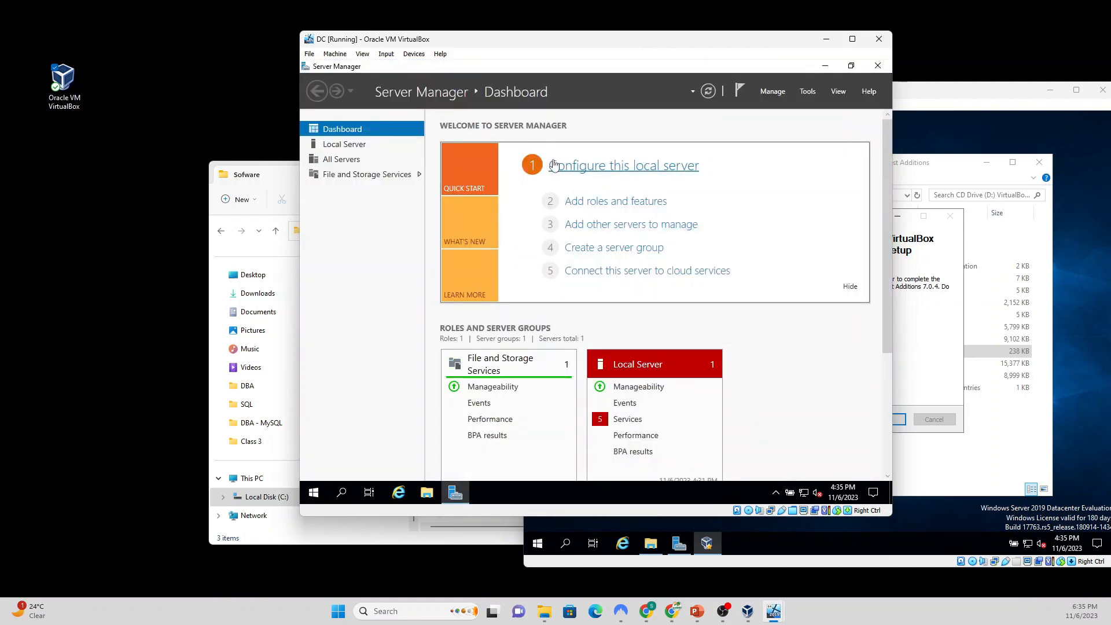
left_click(342, 147)
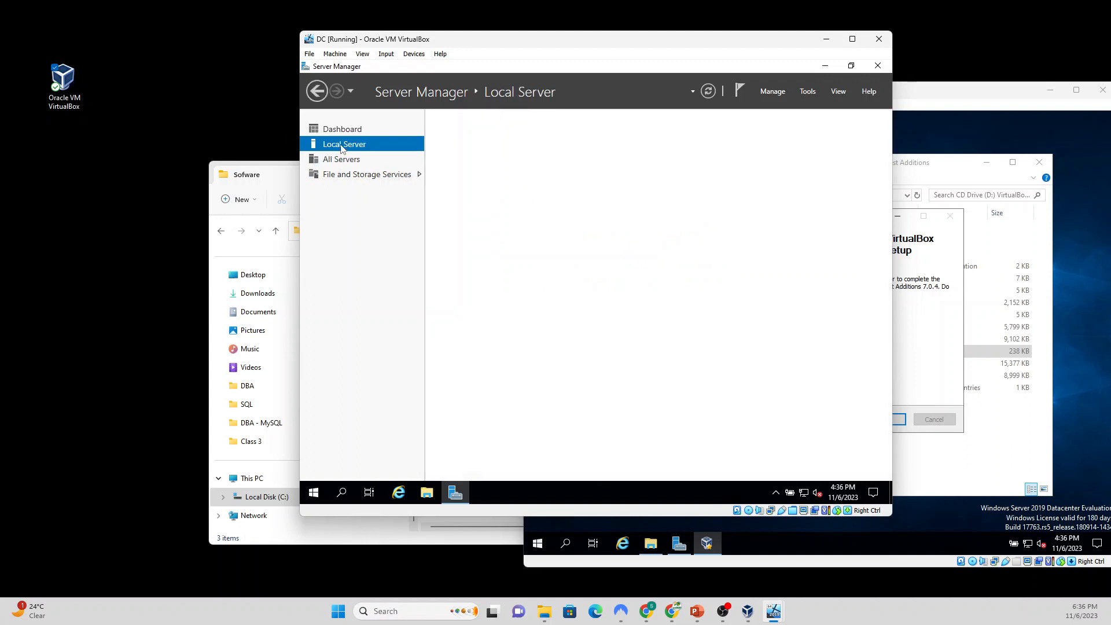
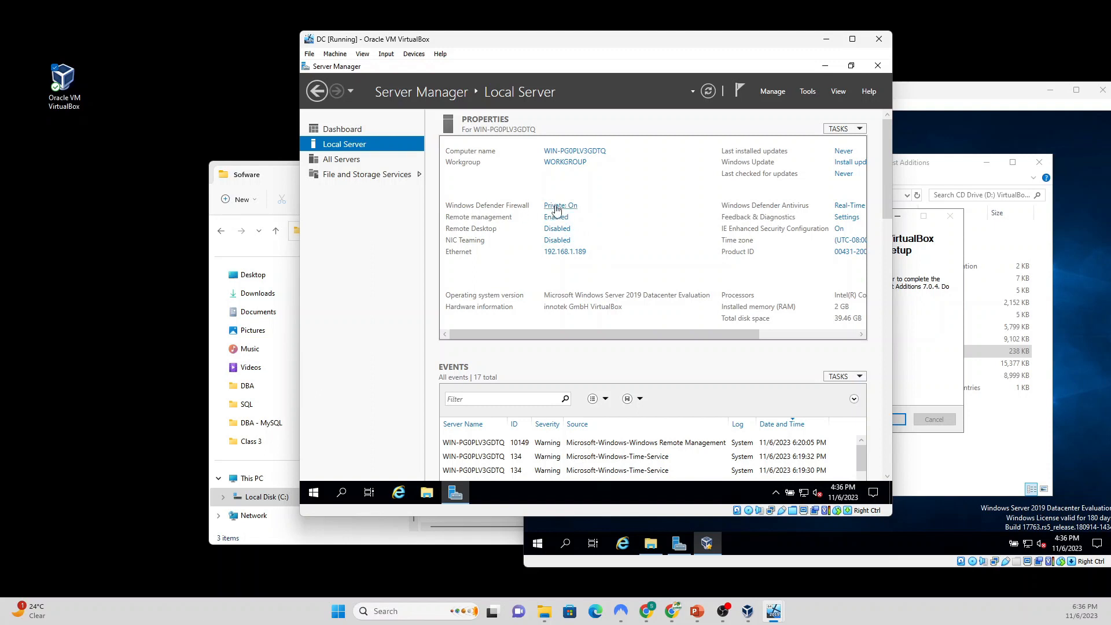
Step: Turn off the Windows Defender firewall for the domain and private networks
left_click(556, 206)
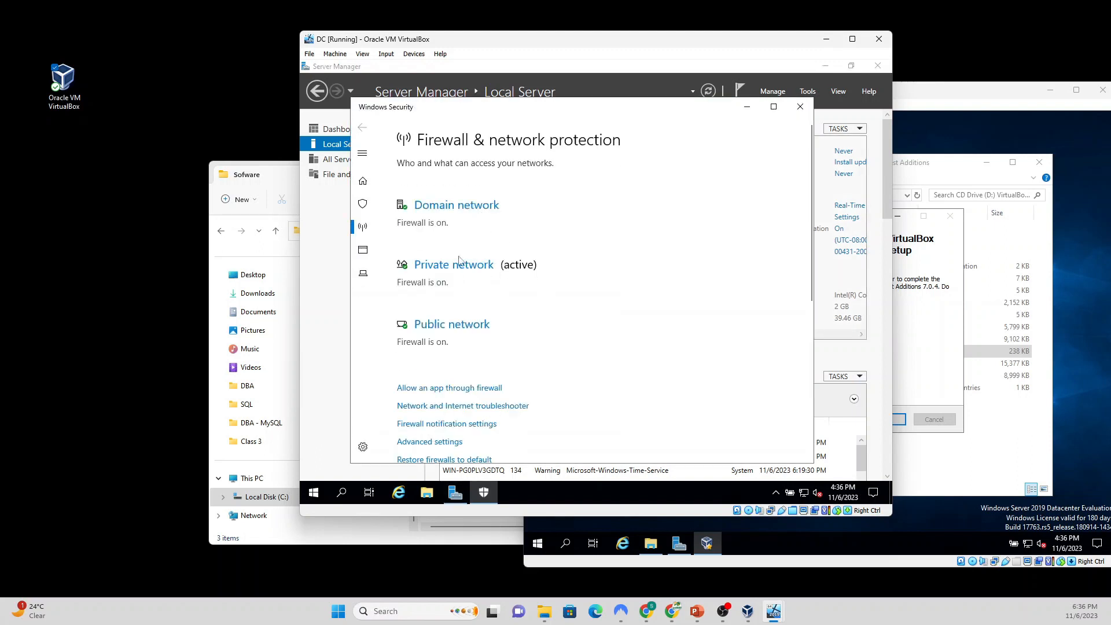
left_click(446, 206)
left_click(409, 322)
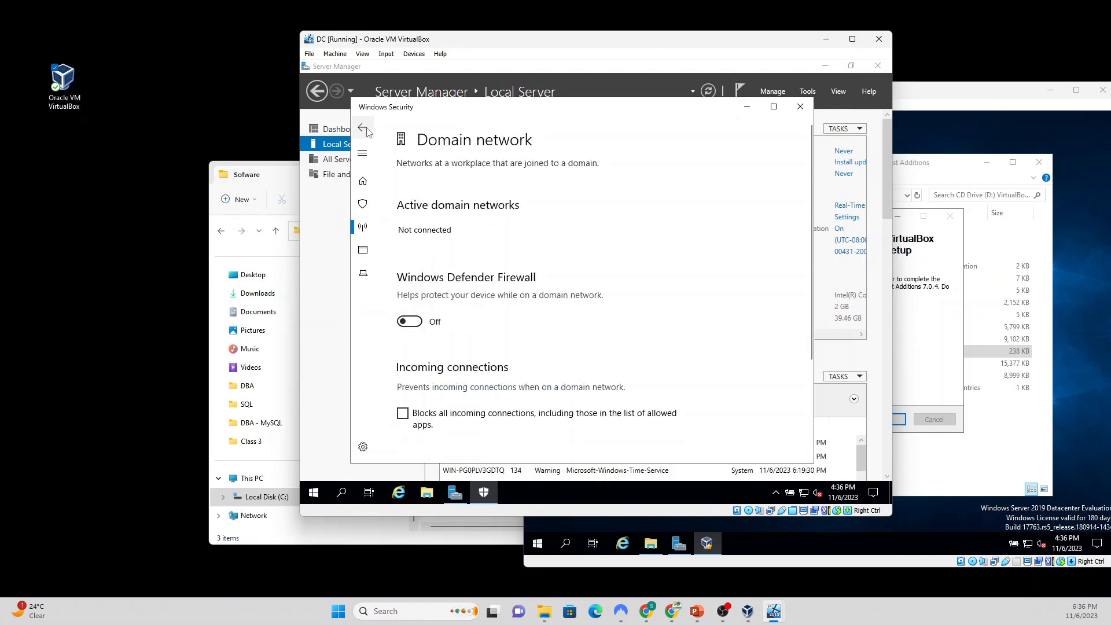
left_click(362, 127)
left_click(457, 307)
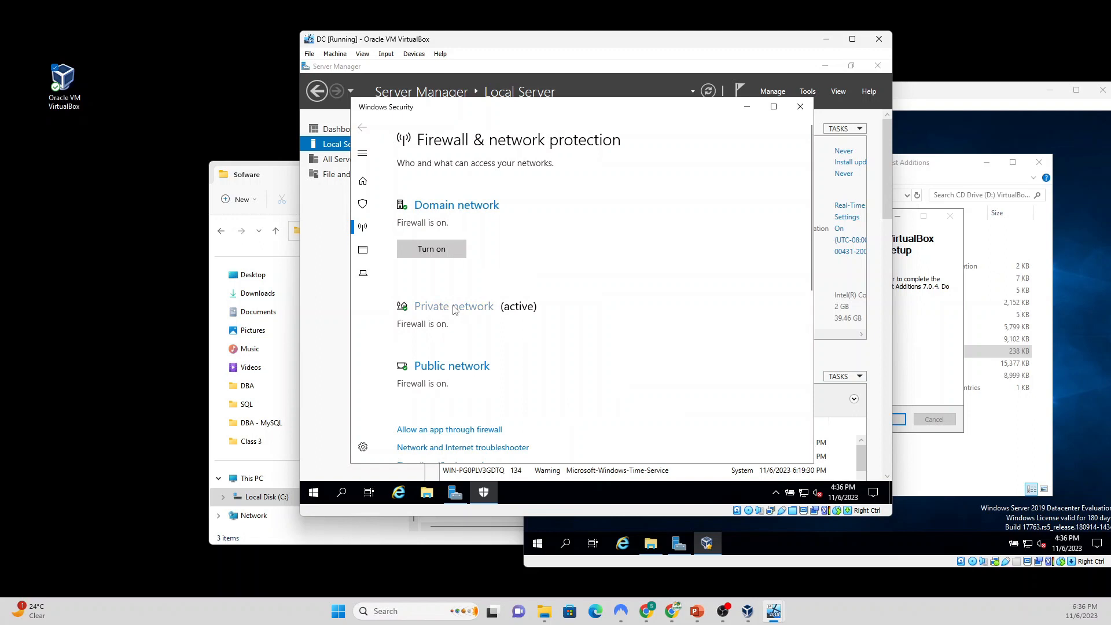
left_click(410, 329)
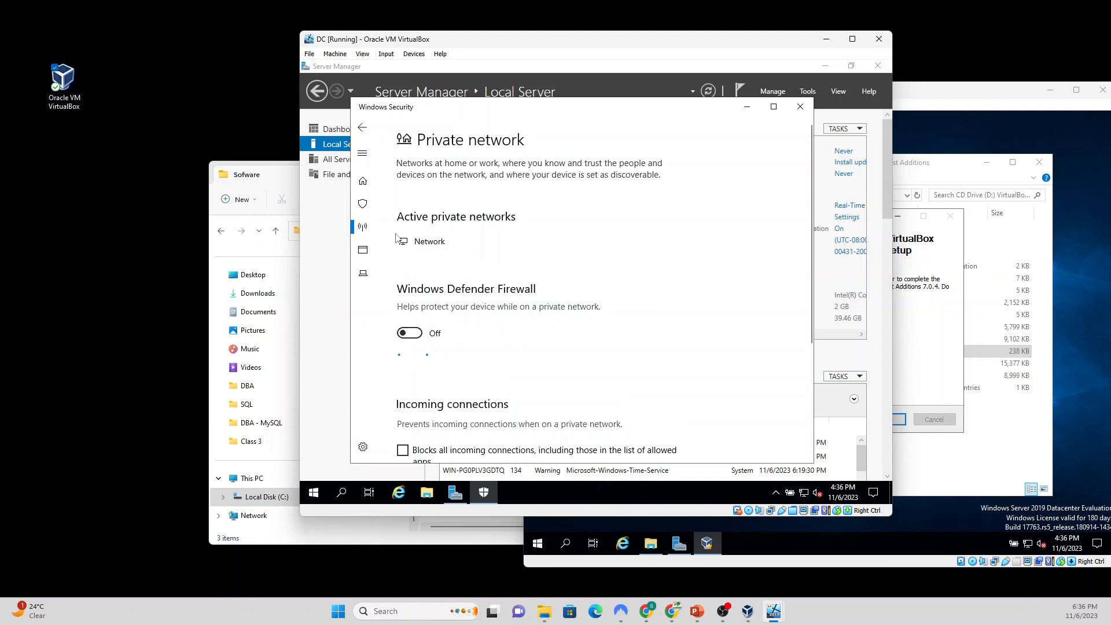
left_click(363, 128)
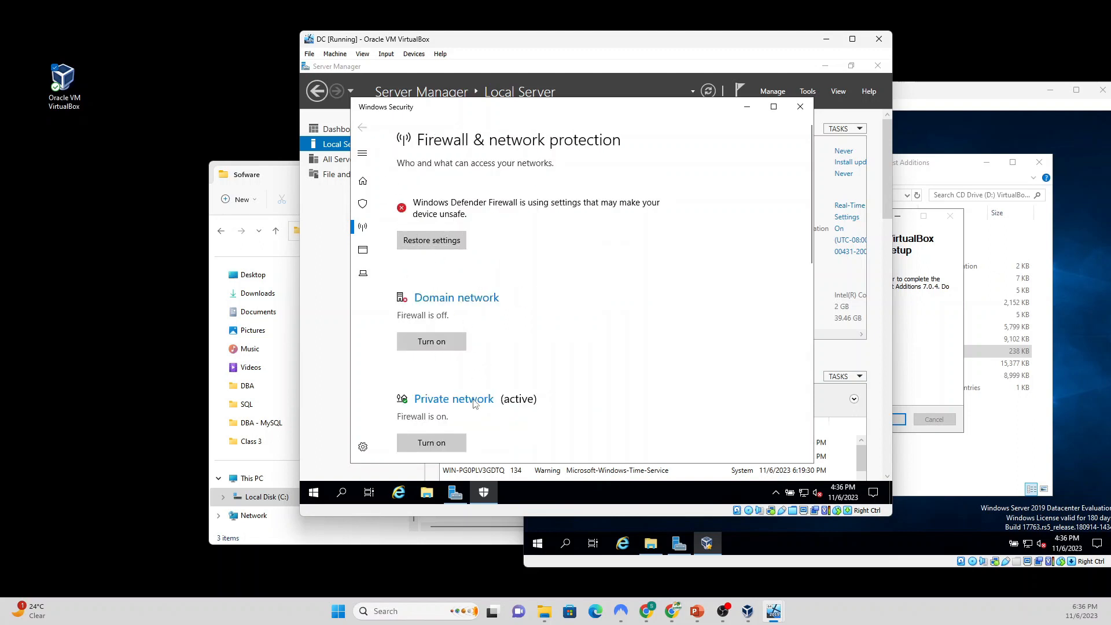
Step: Turn off the public network firewall as well, then close Windows Security
scroll(456, 387, "down", 3)
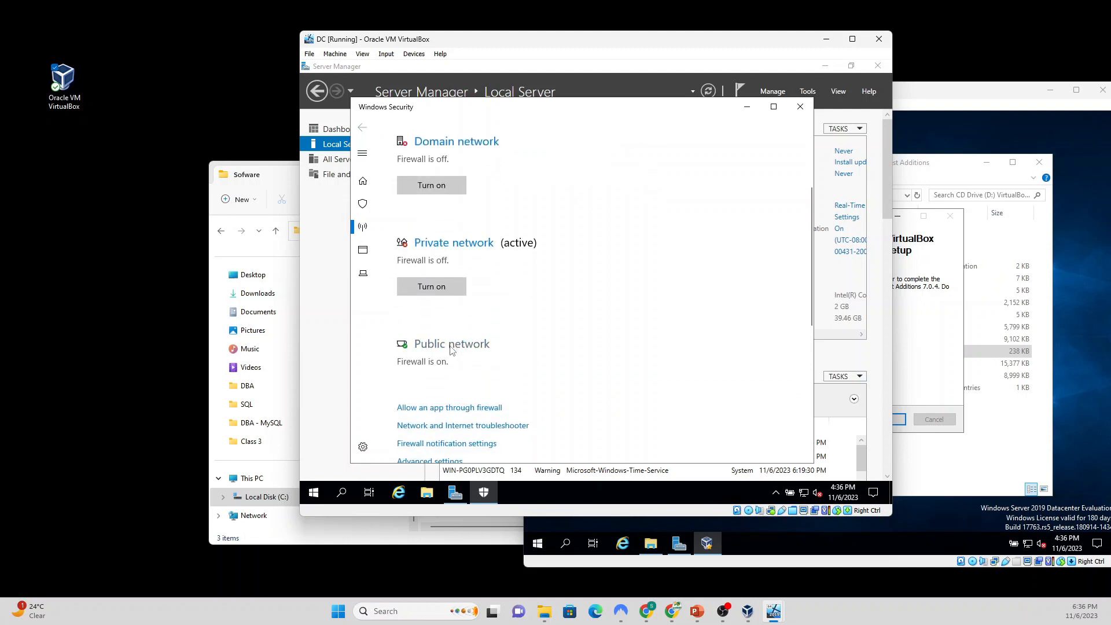
left_click(452, 346)
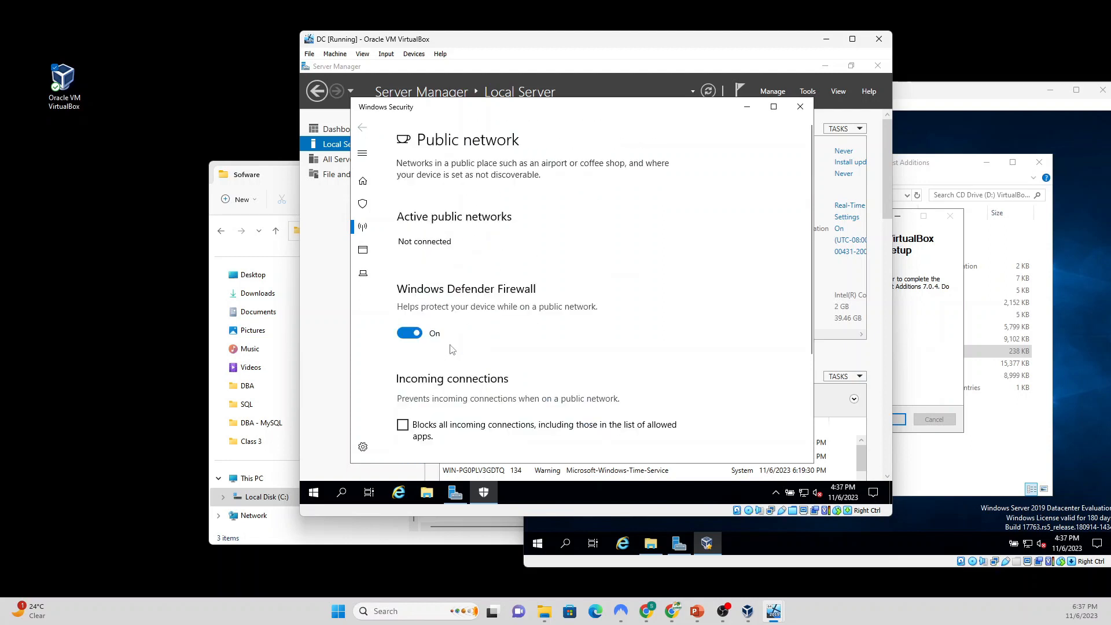
left_click(409, 332)
left_click(362, 127)
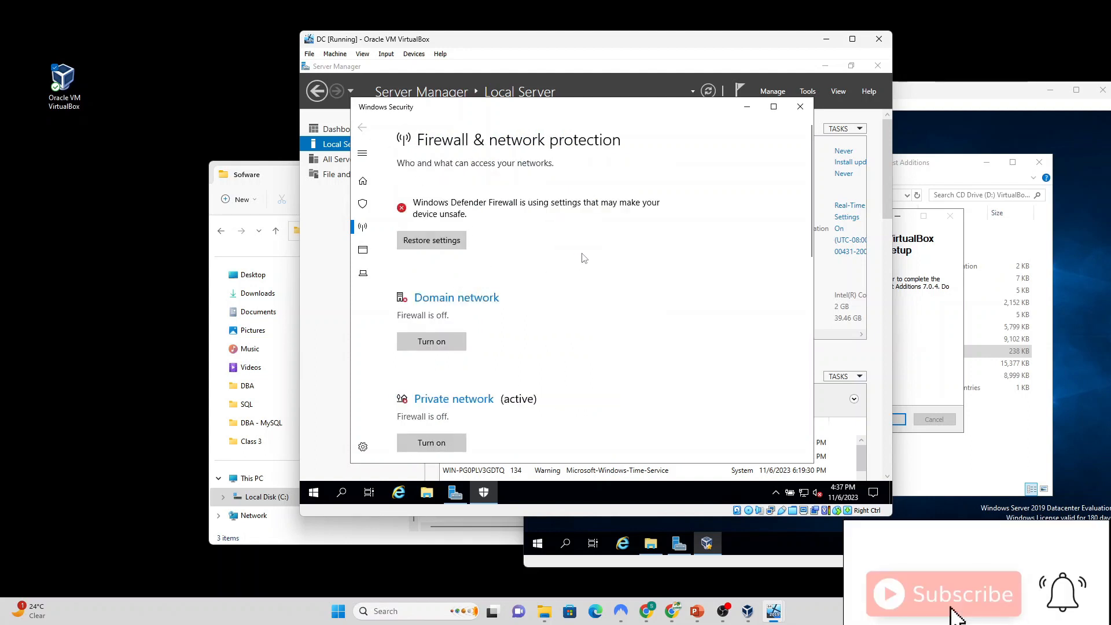
scroll(626, 251, "down", 5)
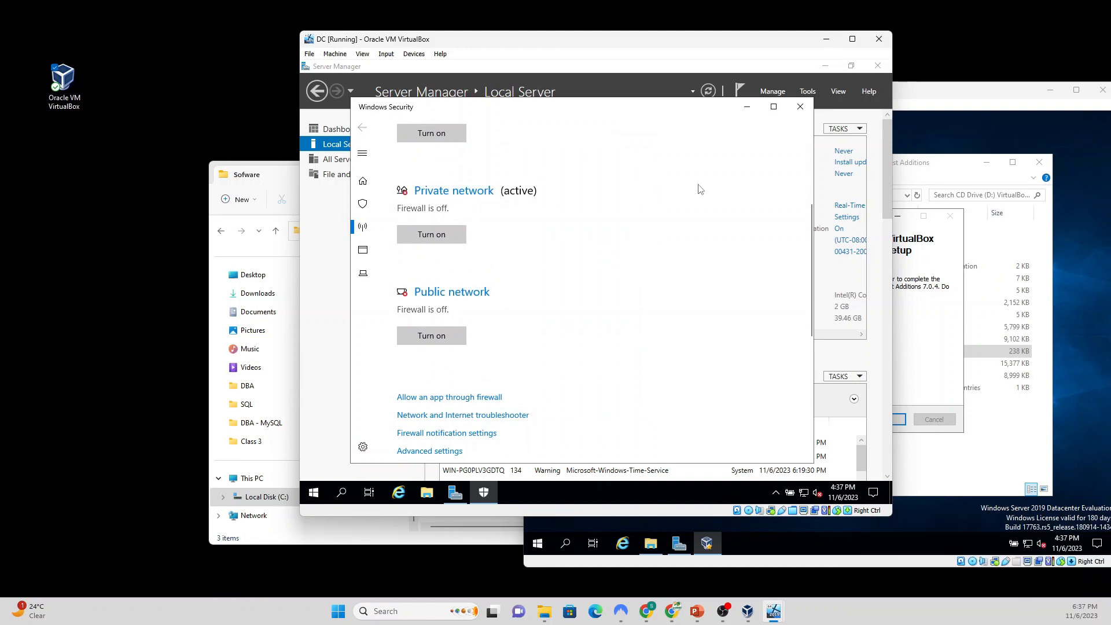
scroll(731, 250, "down", 3)
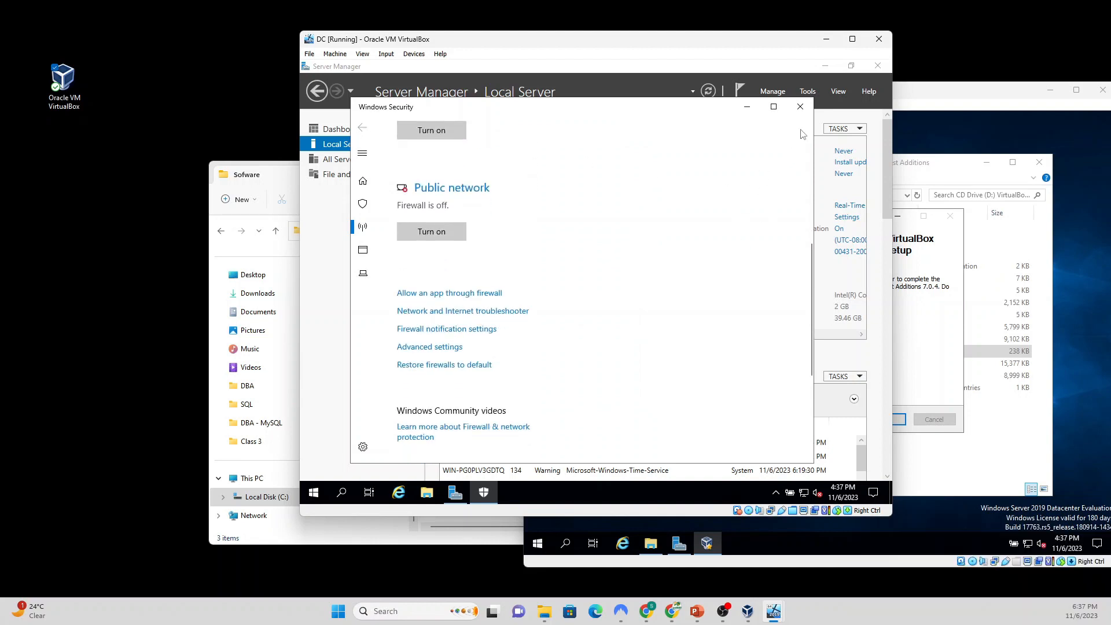
left_click(801, 107)
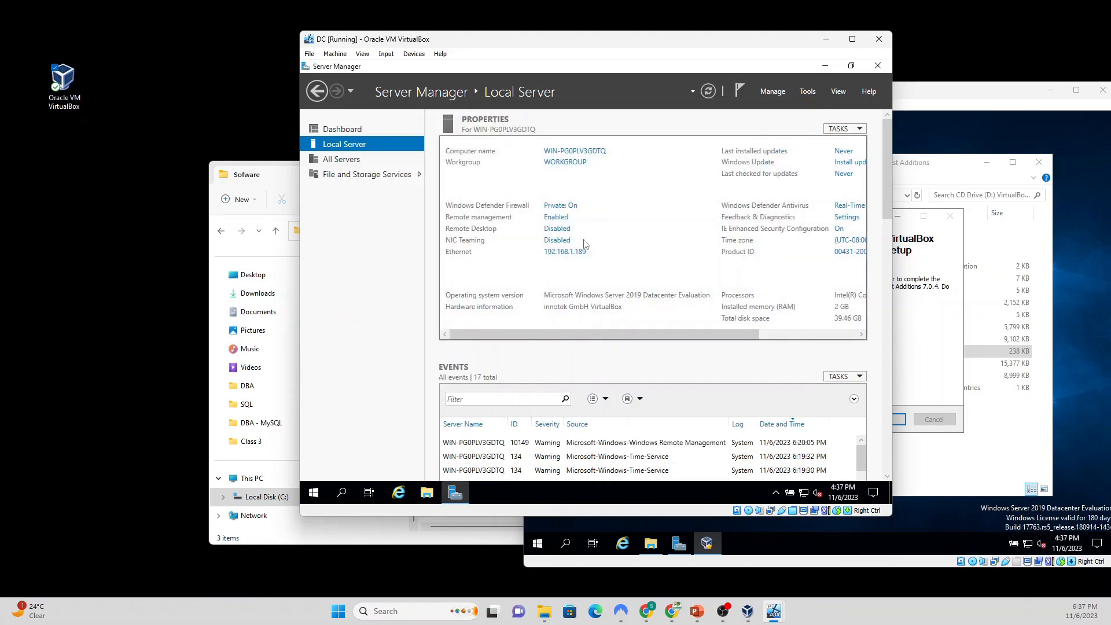
Step: Change the computer name to DC, acknowledge the restart notice, and close System Properties
left_click(576, 152)
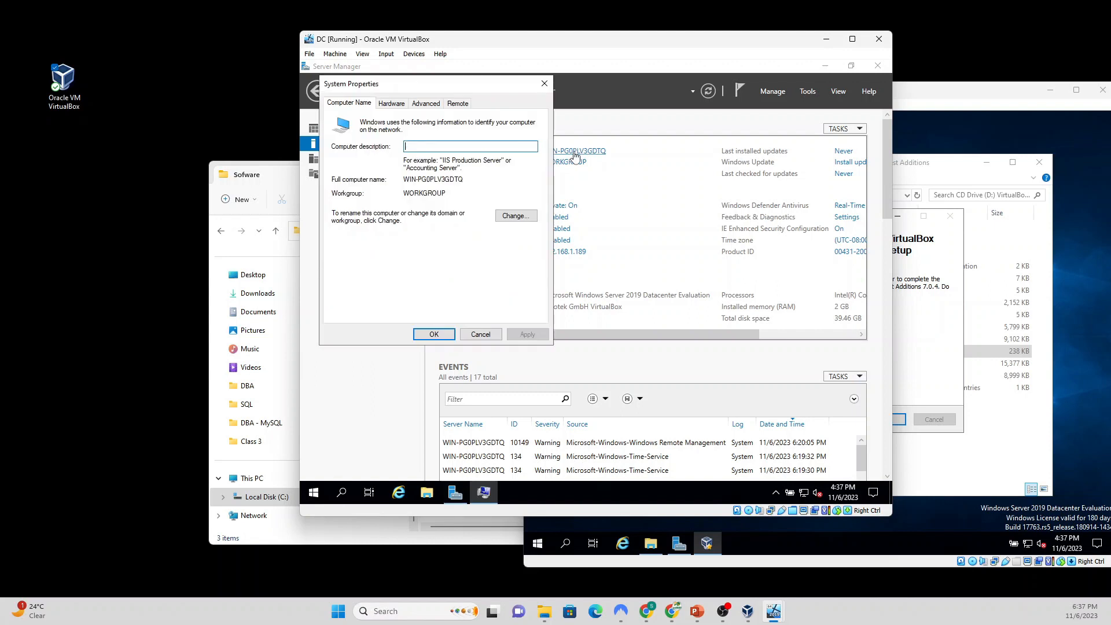
left_click(511, 220)
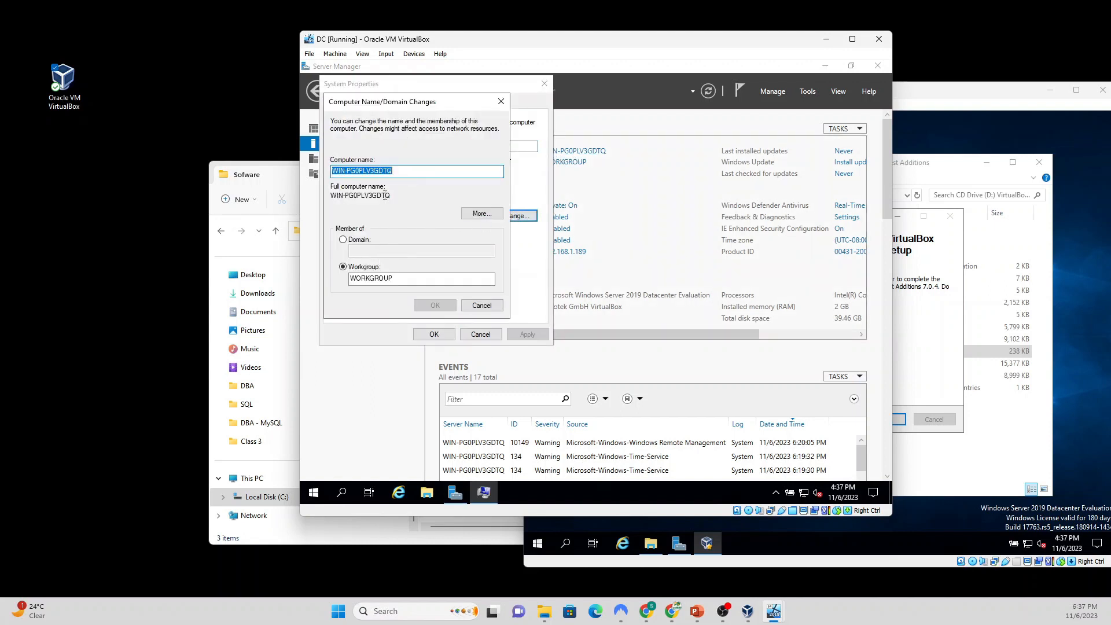
type("D")
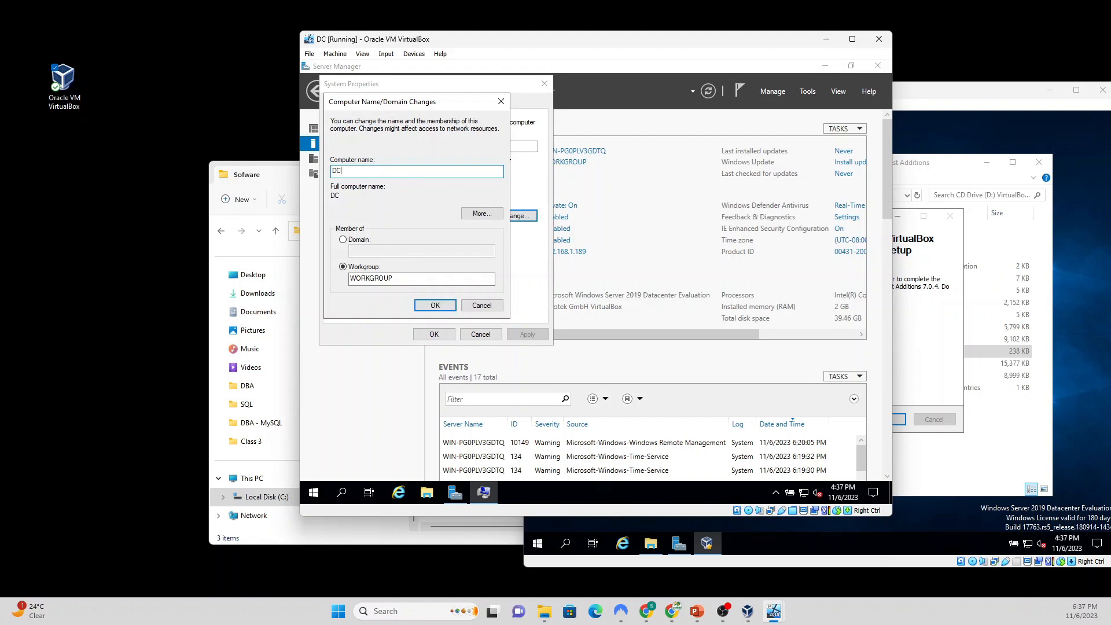
type("C")
left_click(436, 305)
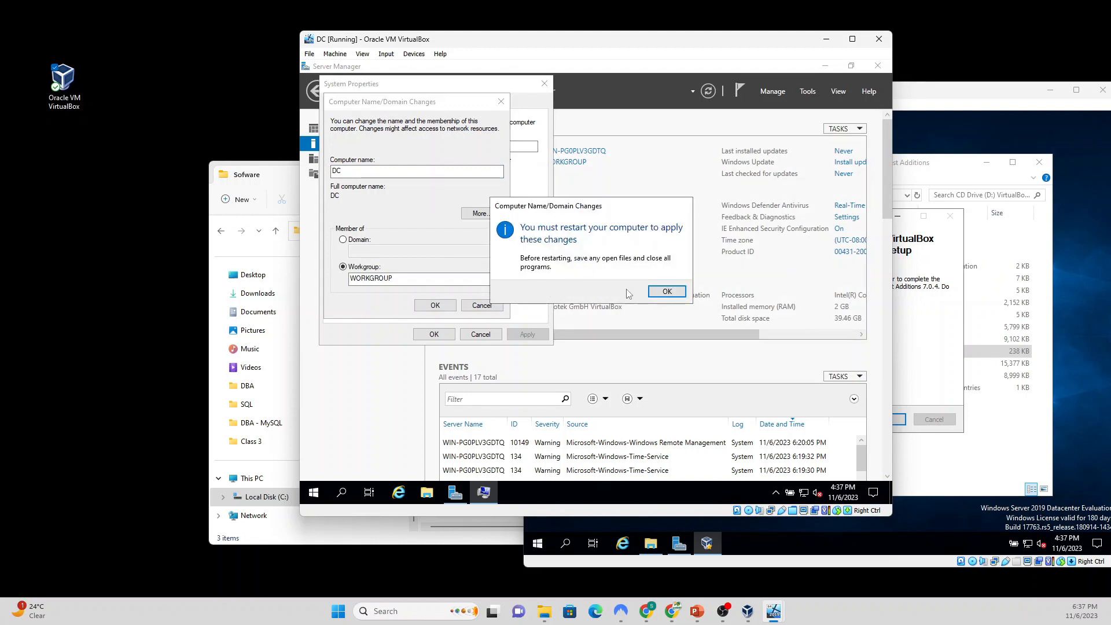
left_click(658, 294)
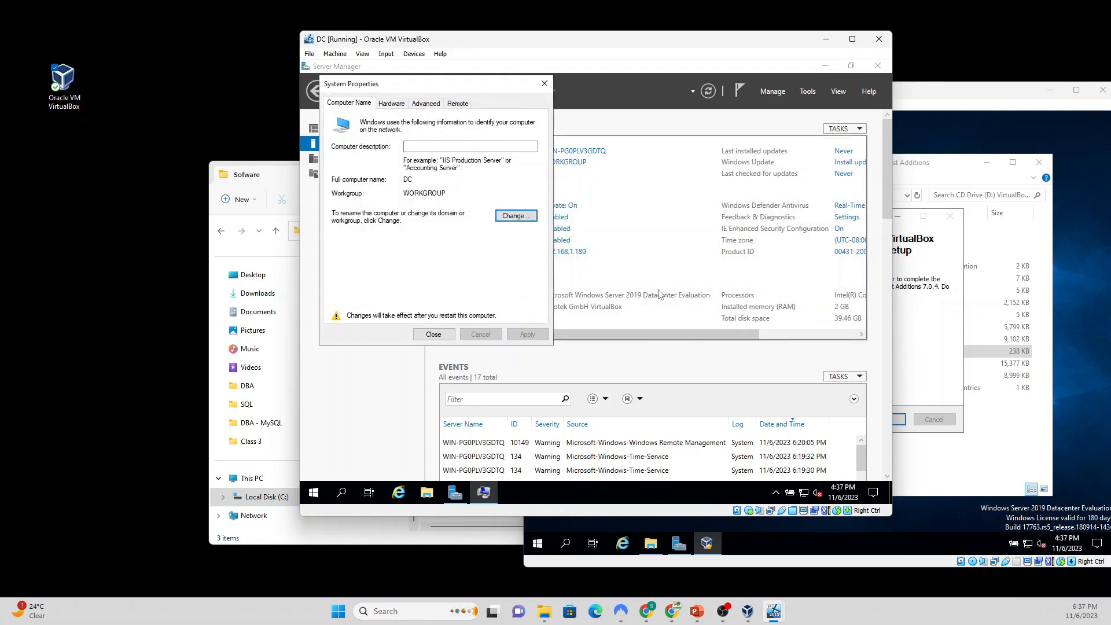
left_click(431, 335)
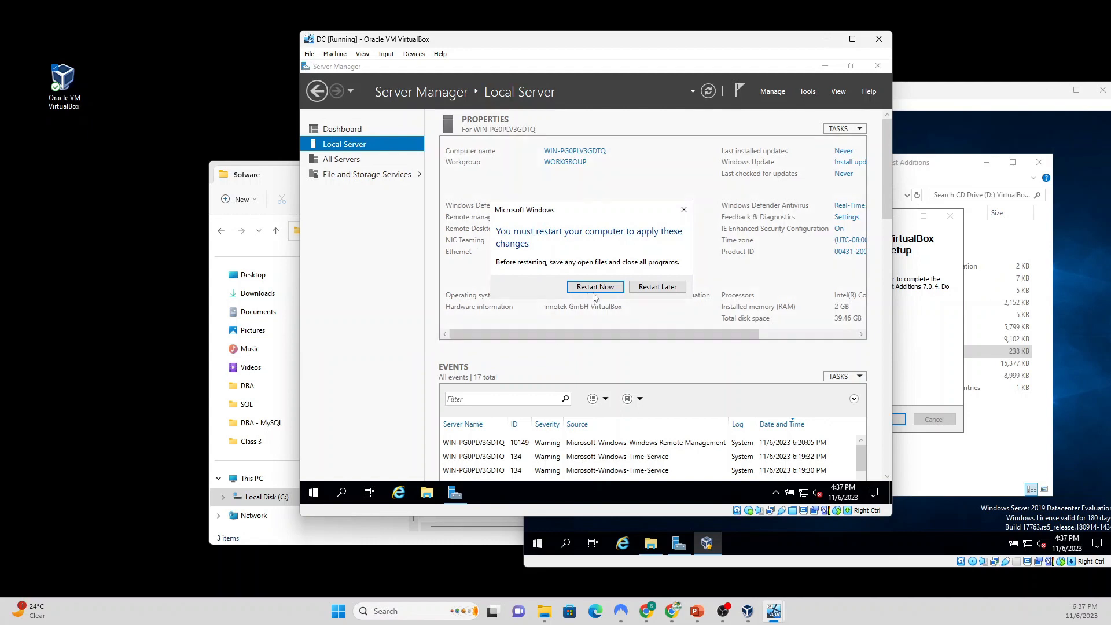
Step: Restart DC now, finish SQLNode1's Guest Additions setup with a reboot, then return to DC
left_click(596, 287)
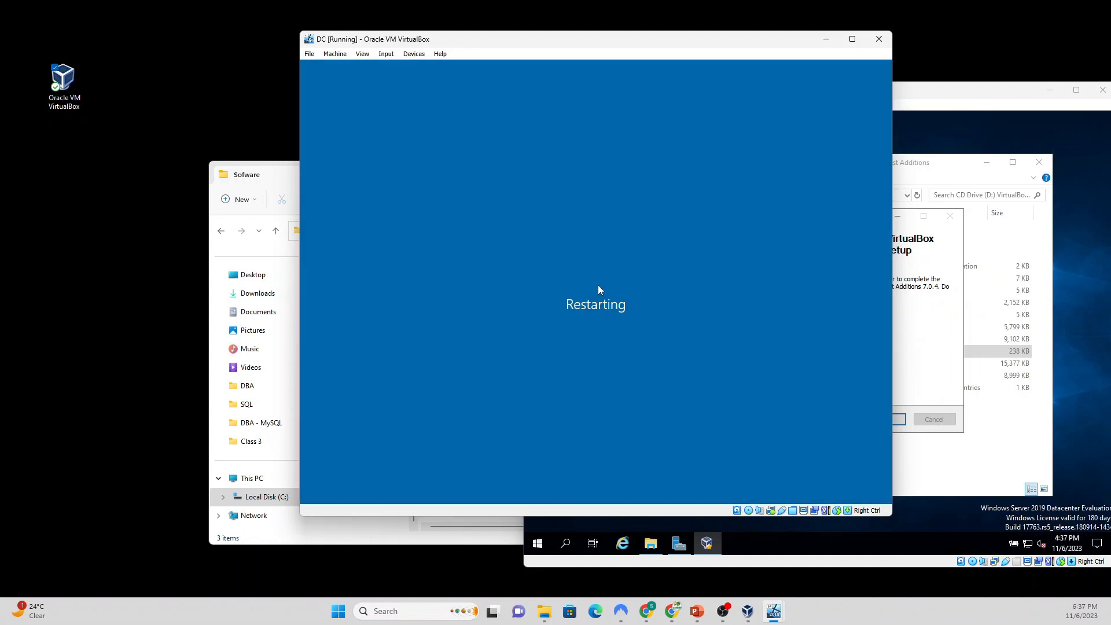
left_click(942, 244)
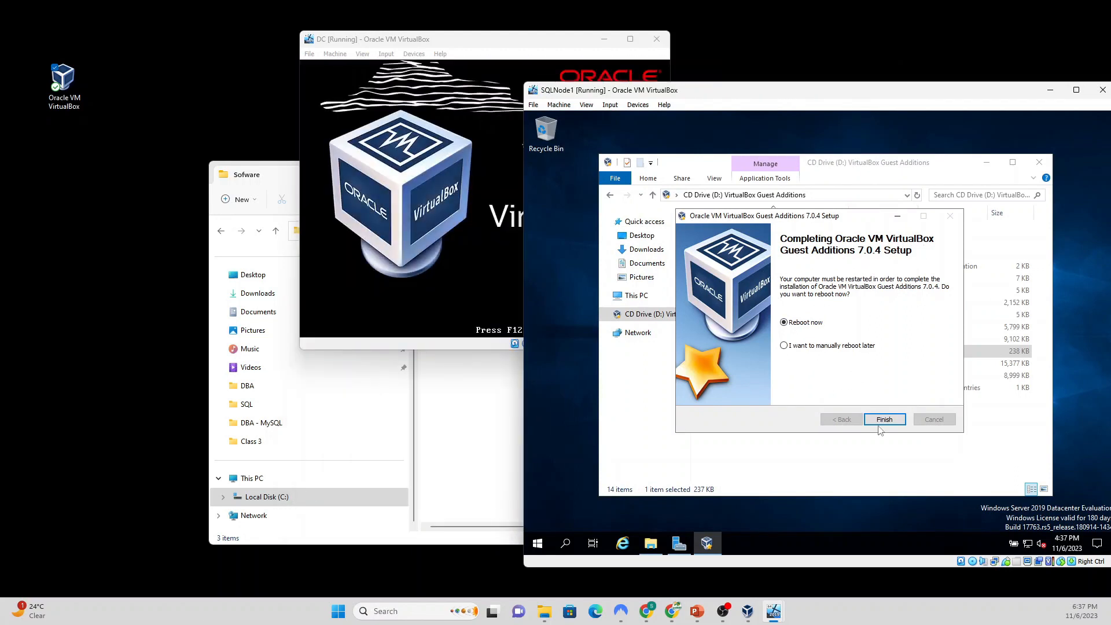
left_click(881, 422)
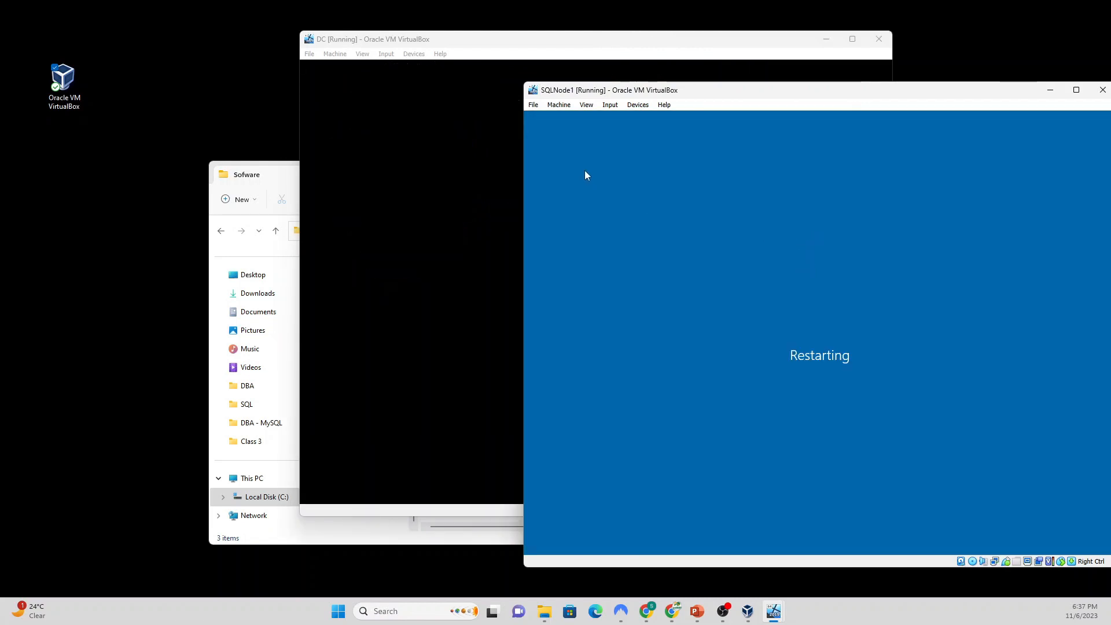
left_click(485, 40)
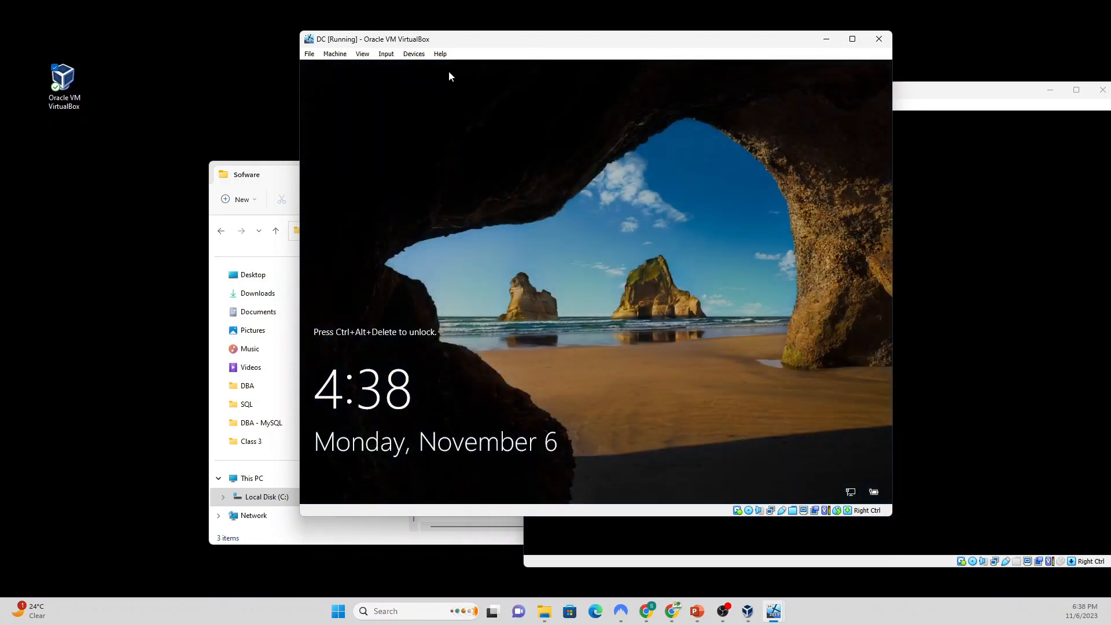
Step: Send Ctrl-Alt-Del to DC from the Input > Keyboard menu and type the Administrator password
left_click(389, 56)
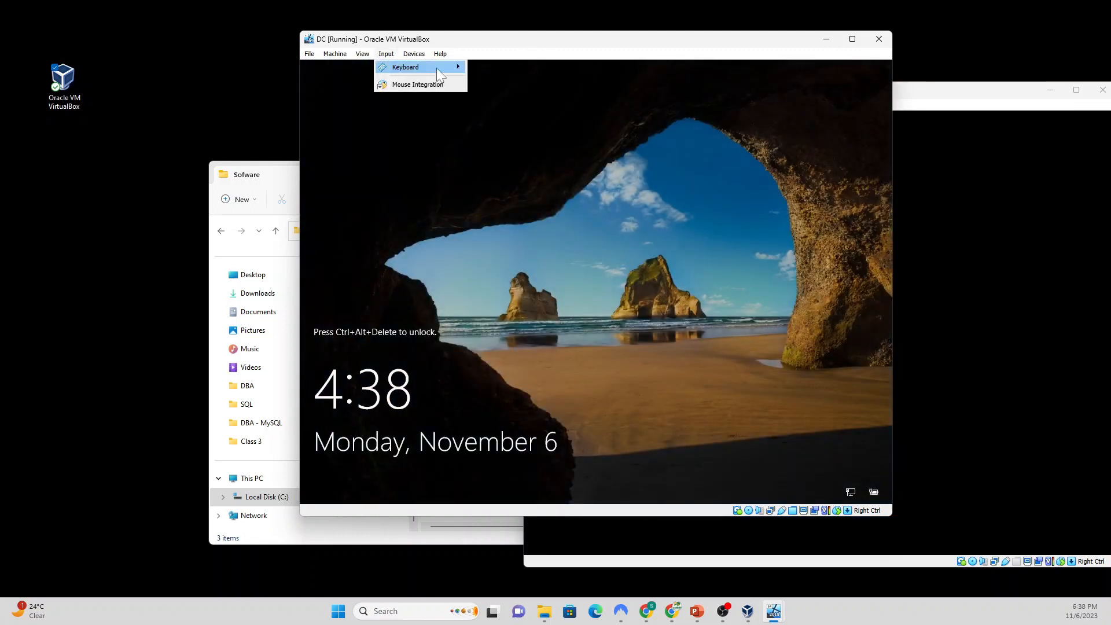
mouse_move(437, 68)
left_click(526, 96)
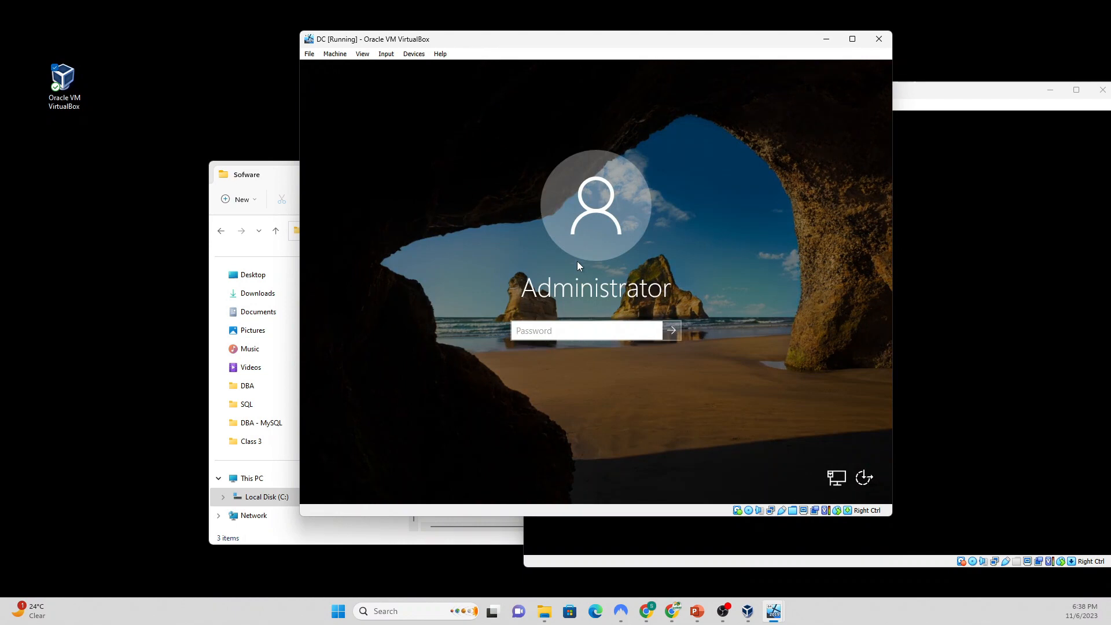
type("•••••")
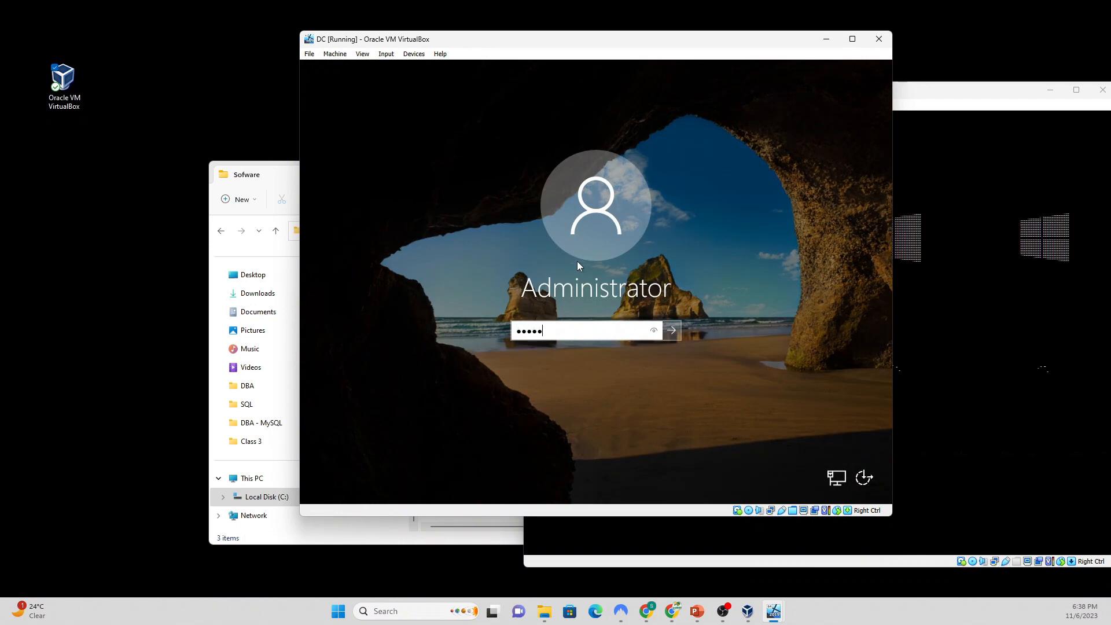
type("•••••")
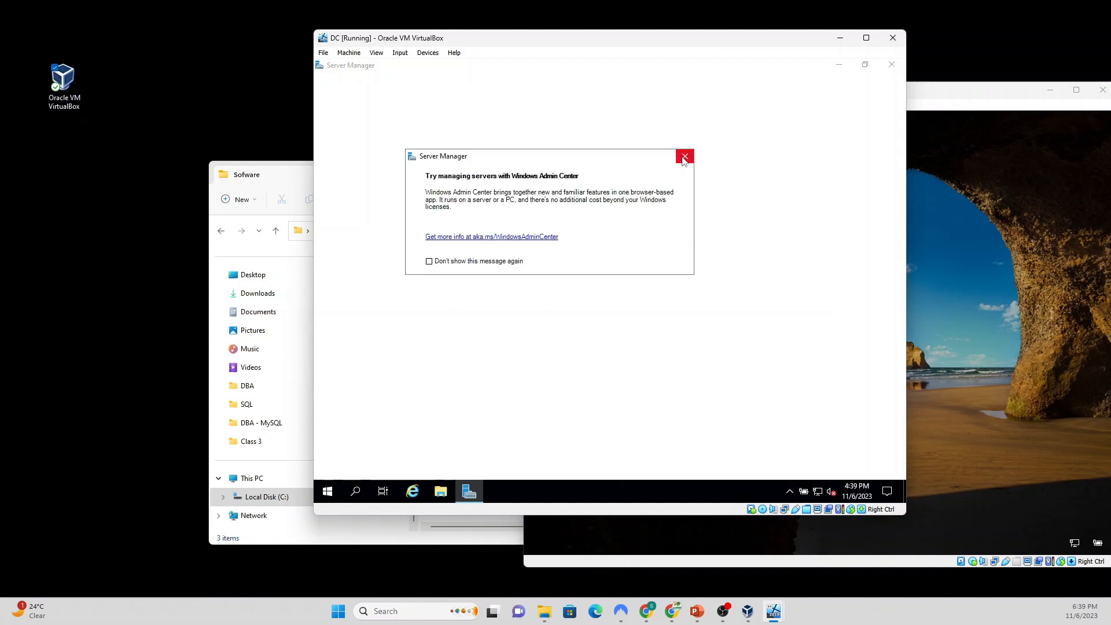
Step: Dismiss the Windows Admin Center pop-up and advance the wizard with role-based installation on server DC
key("Escape")
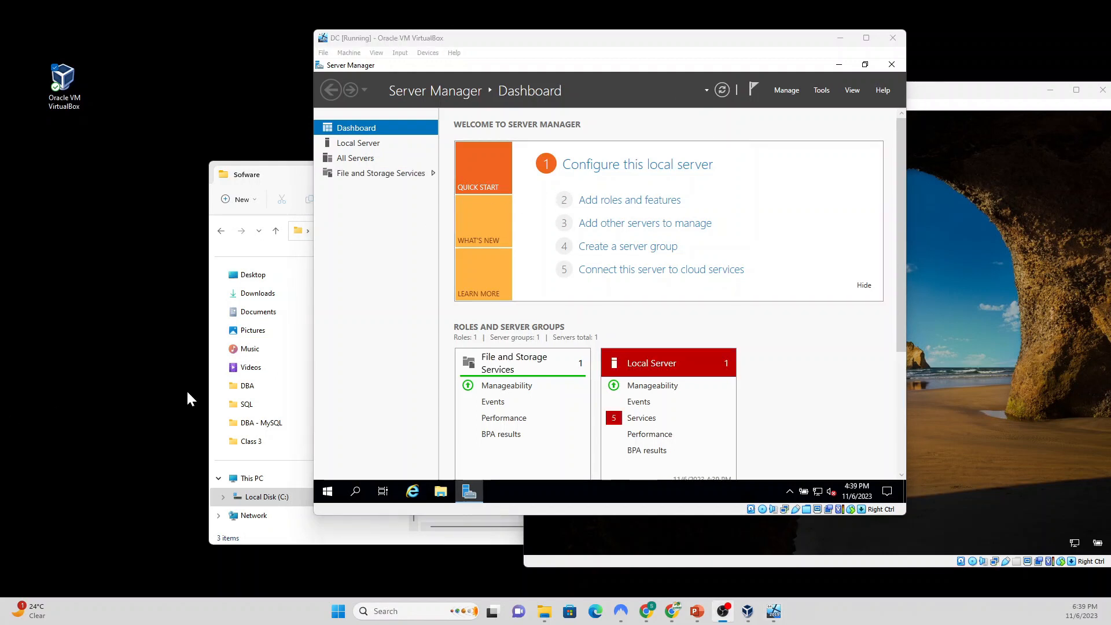
left_click(610, 206)
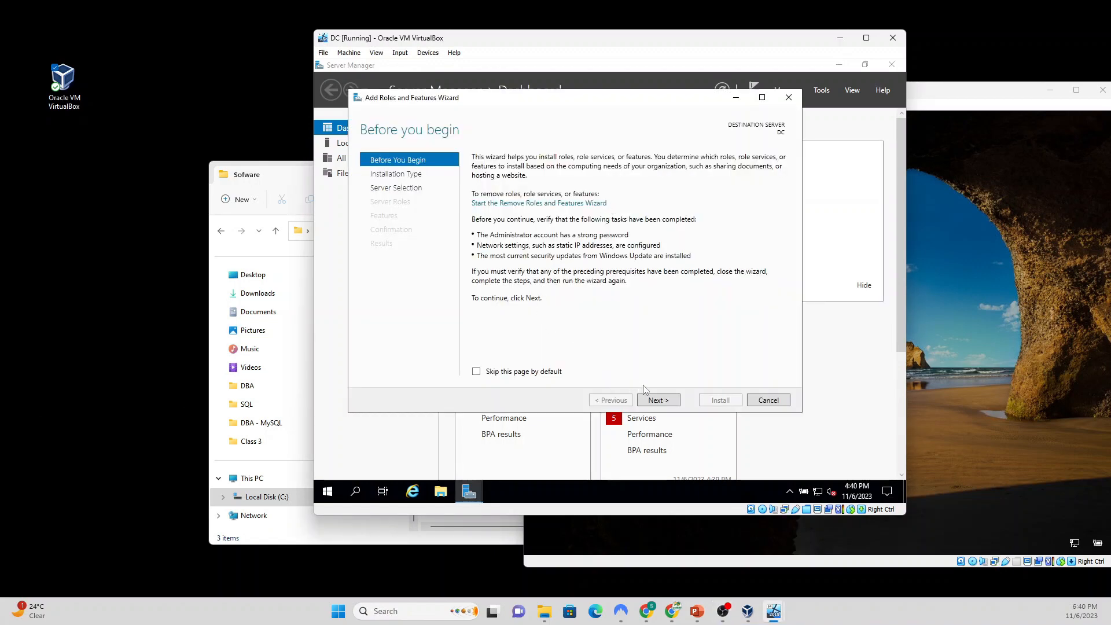
left_click(653, 400)
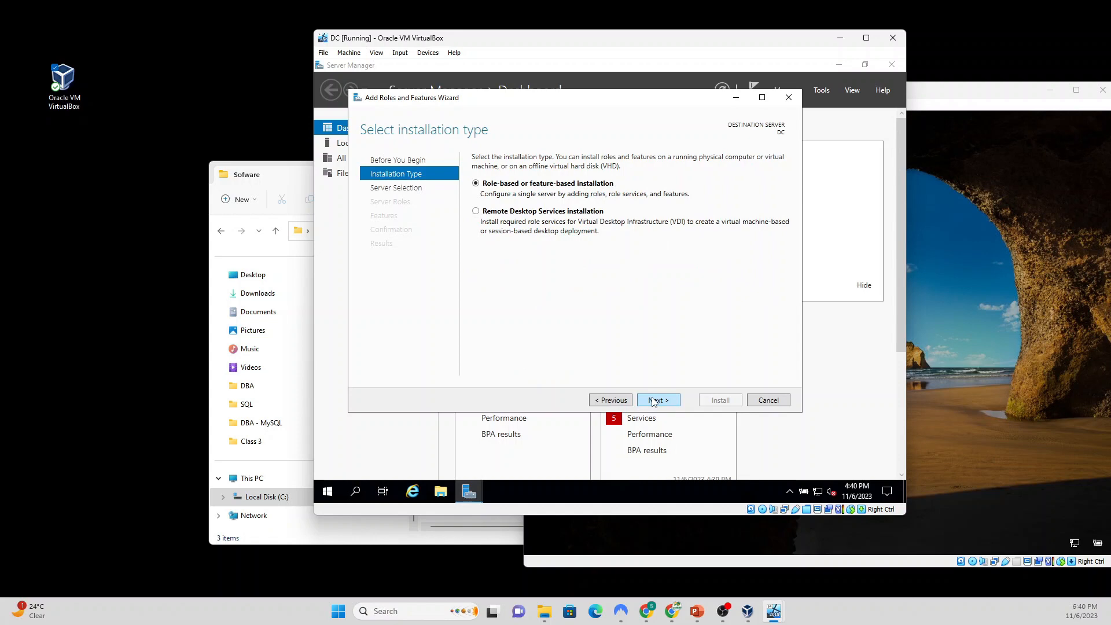
left_click(655, 401)
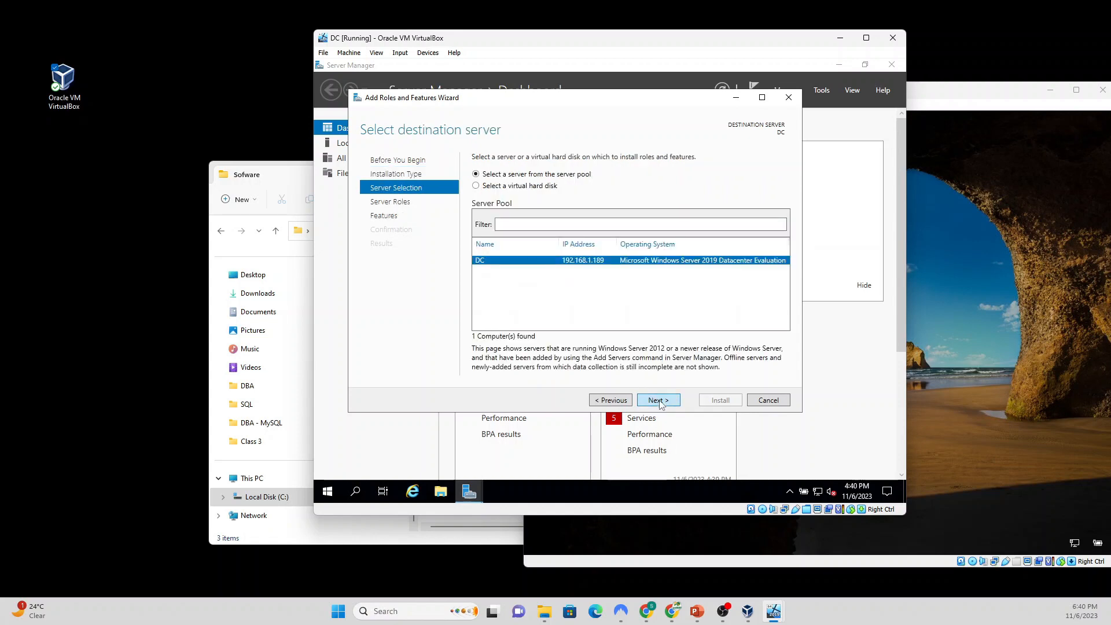
left_click(663, 402)
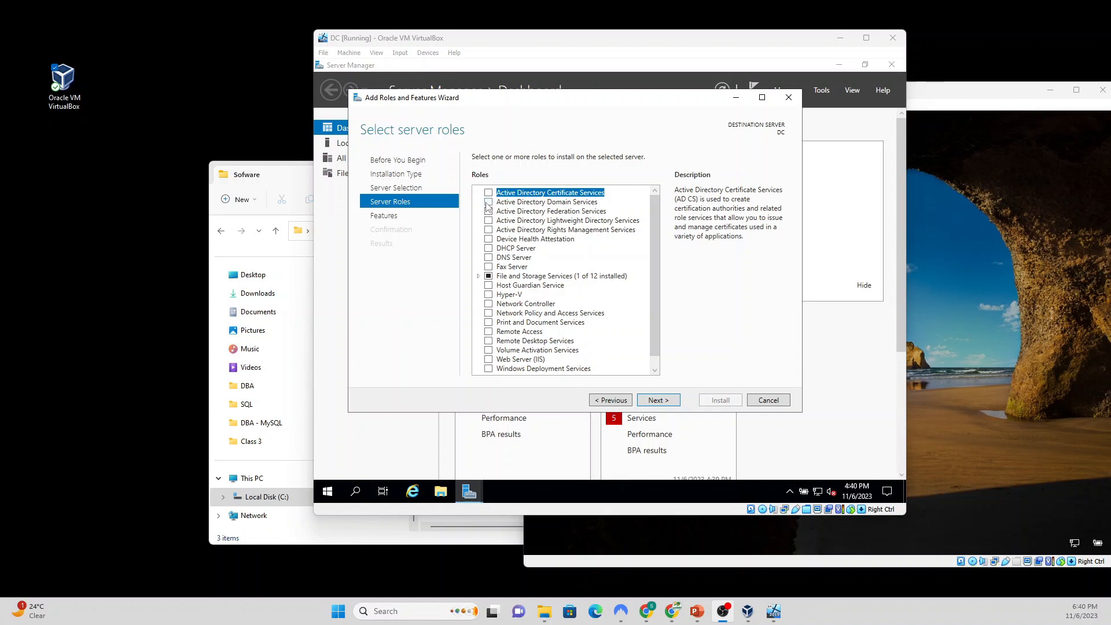
Step: Select Active Directory Domain Services with its required features, keep default features, and install
left_click(488, 202)
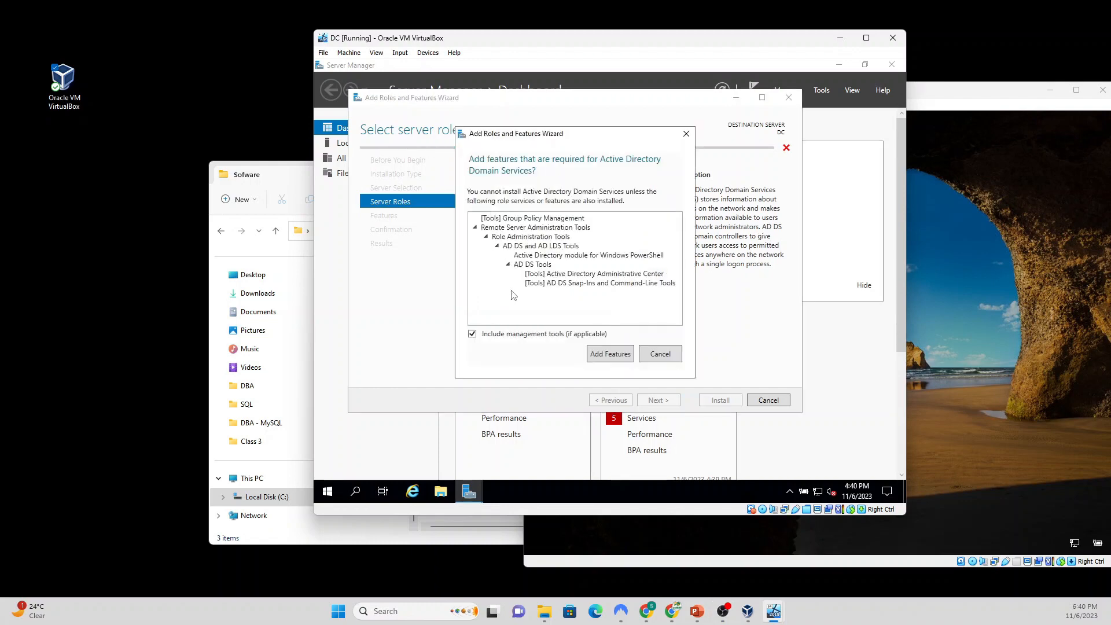
left_click(607, 355)
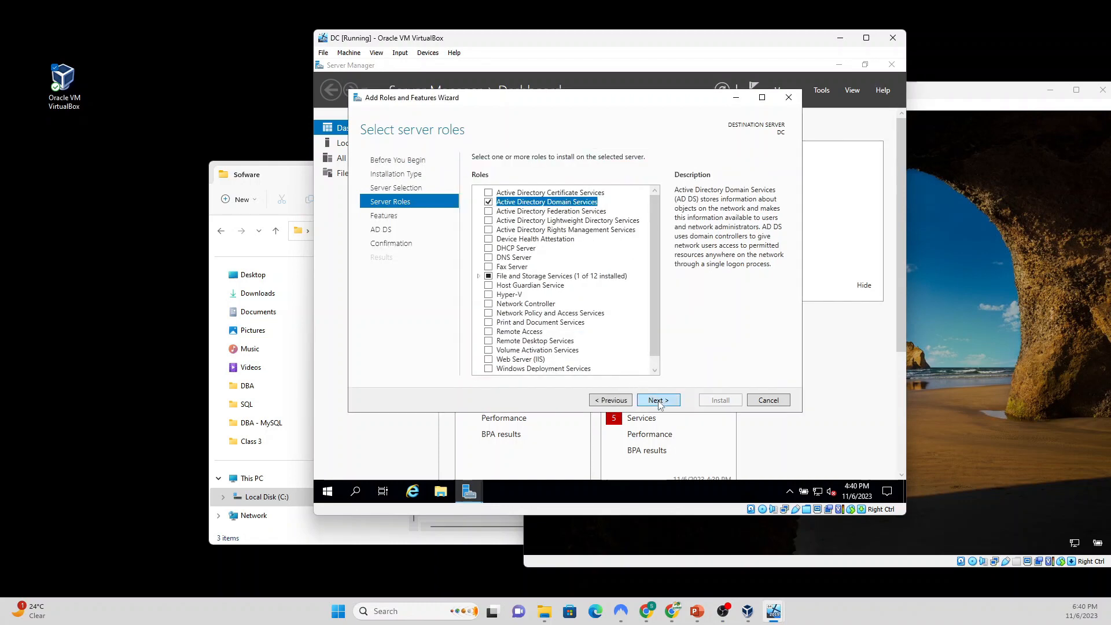
left_click(658, 401)
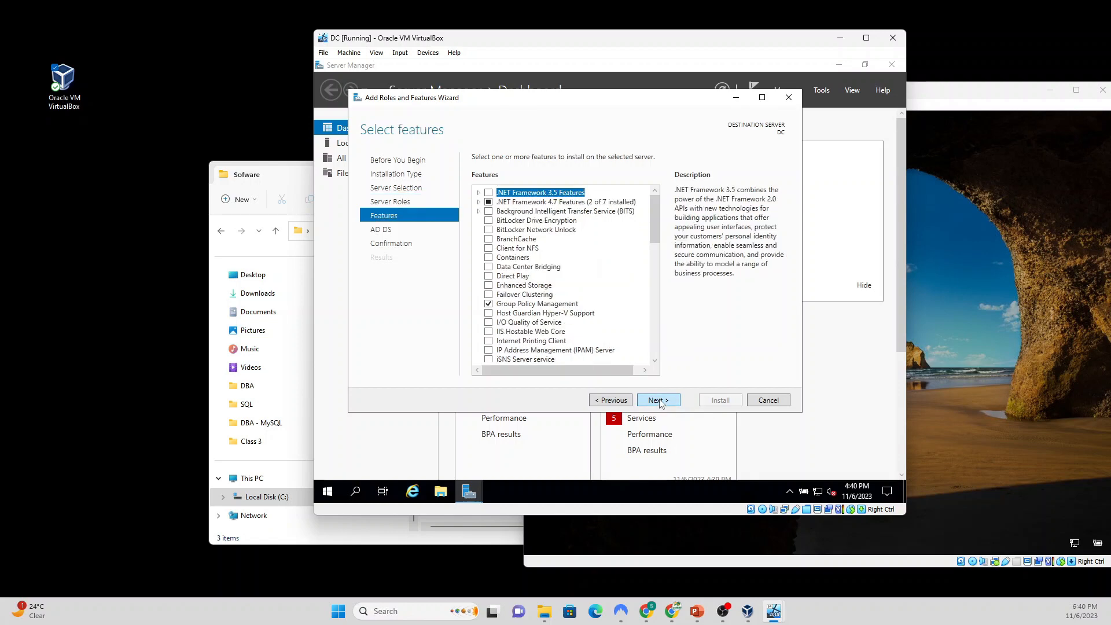
left_click(661, 404)
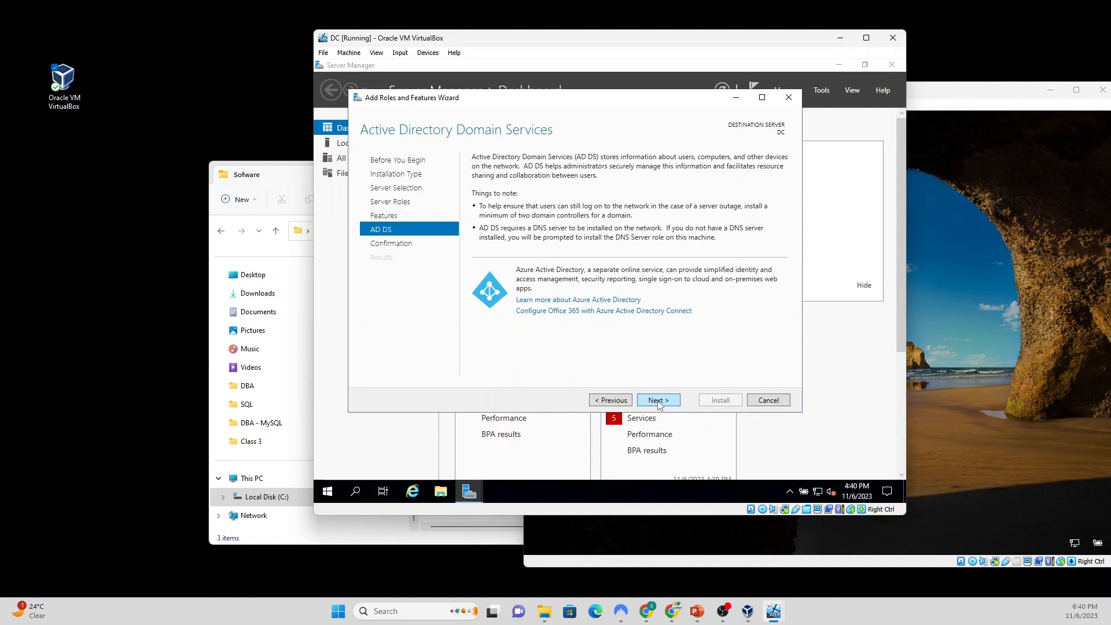
left_click(656, 403)
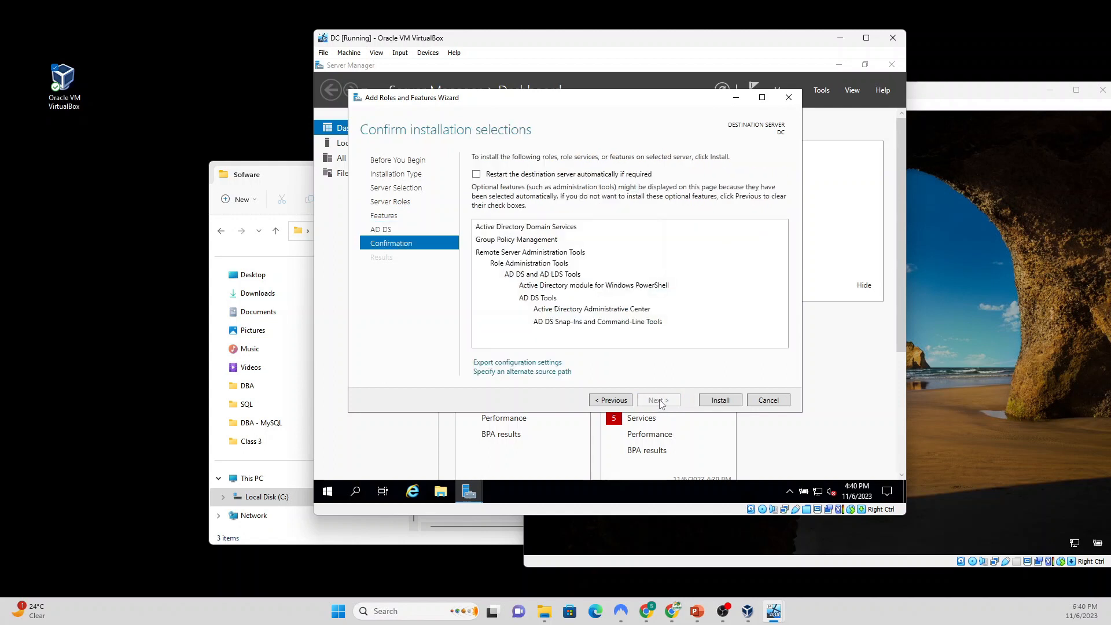
left_click(721, 401)
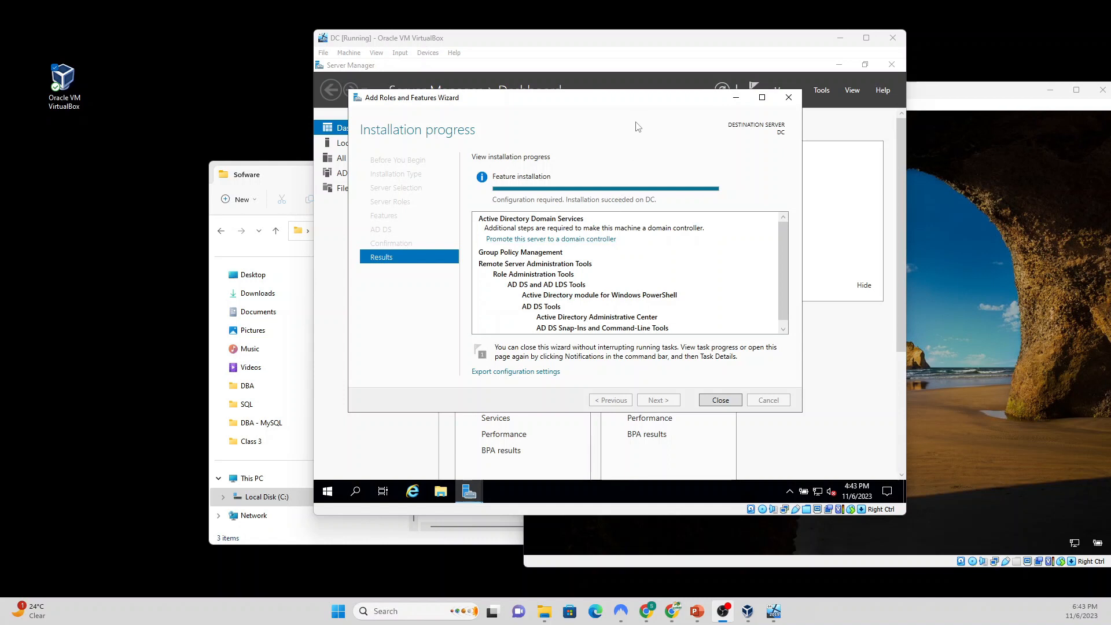
left_click_drag(638, 99, 640, 111)
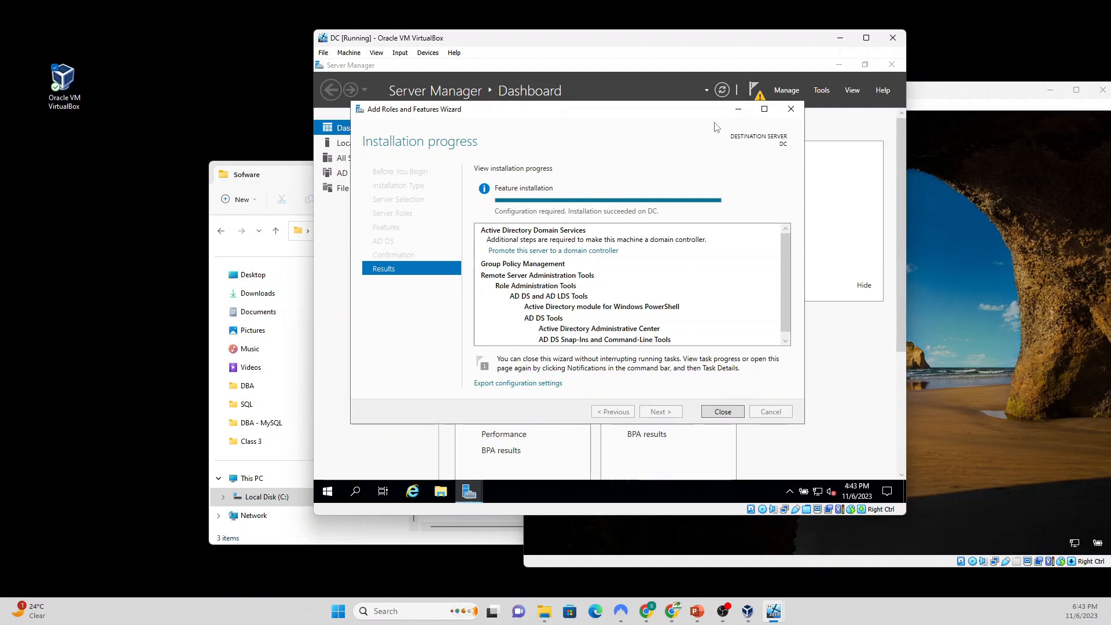
Step: Start promotion, add a new forest with root domain sql.com, and enter the DSRM password
left_click(579, 253)
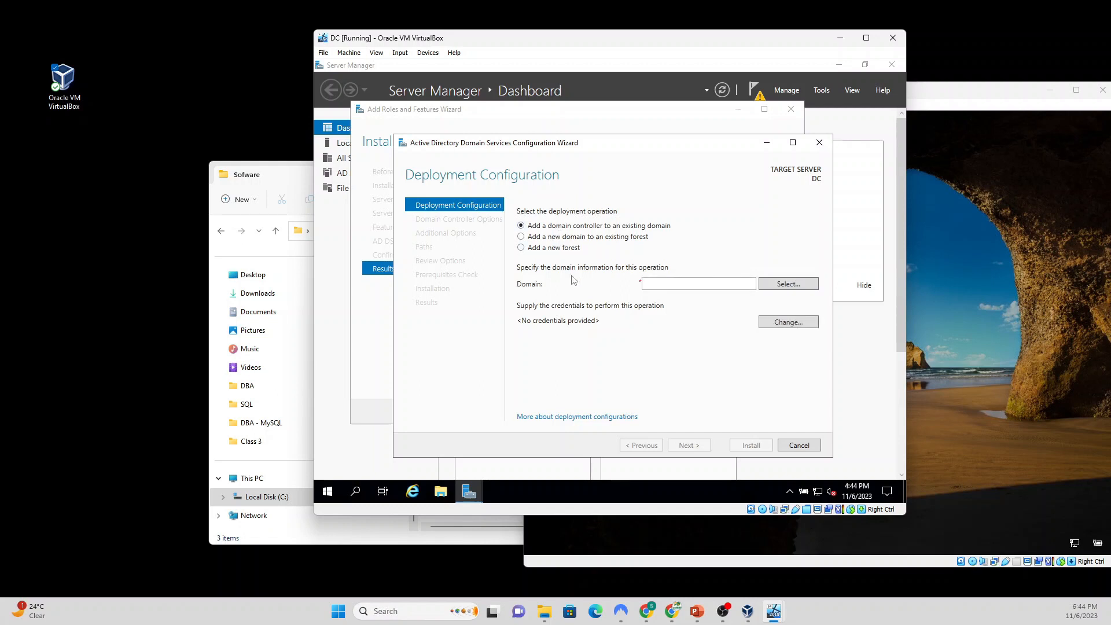
left_click(545, 249)
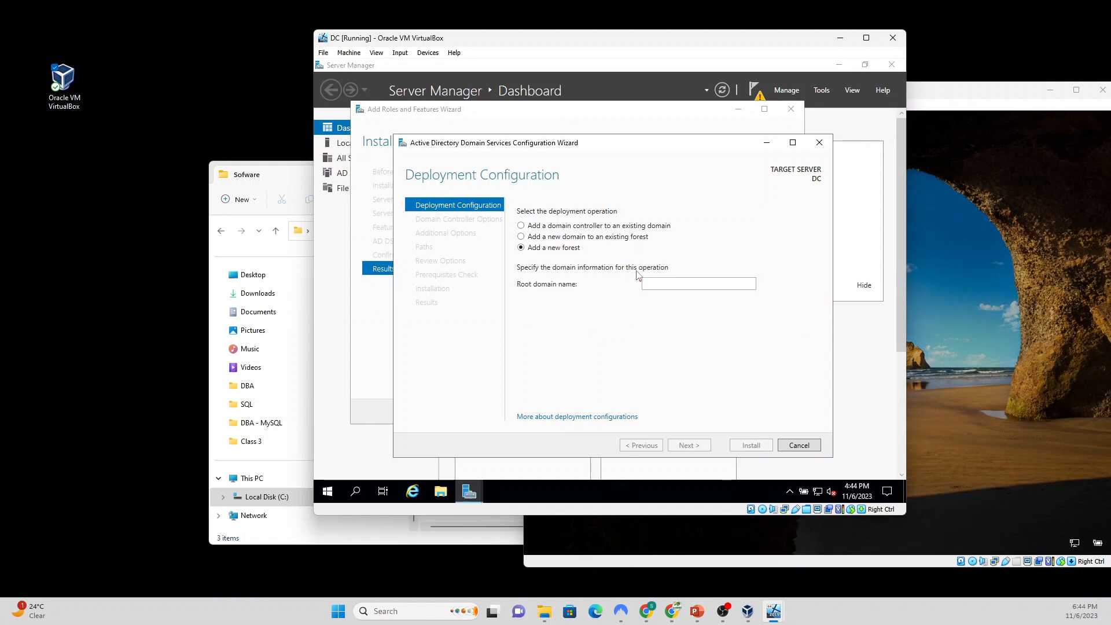
left_click(658, 284)
type("sql.com")
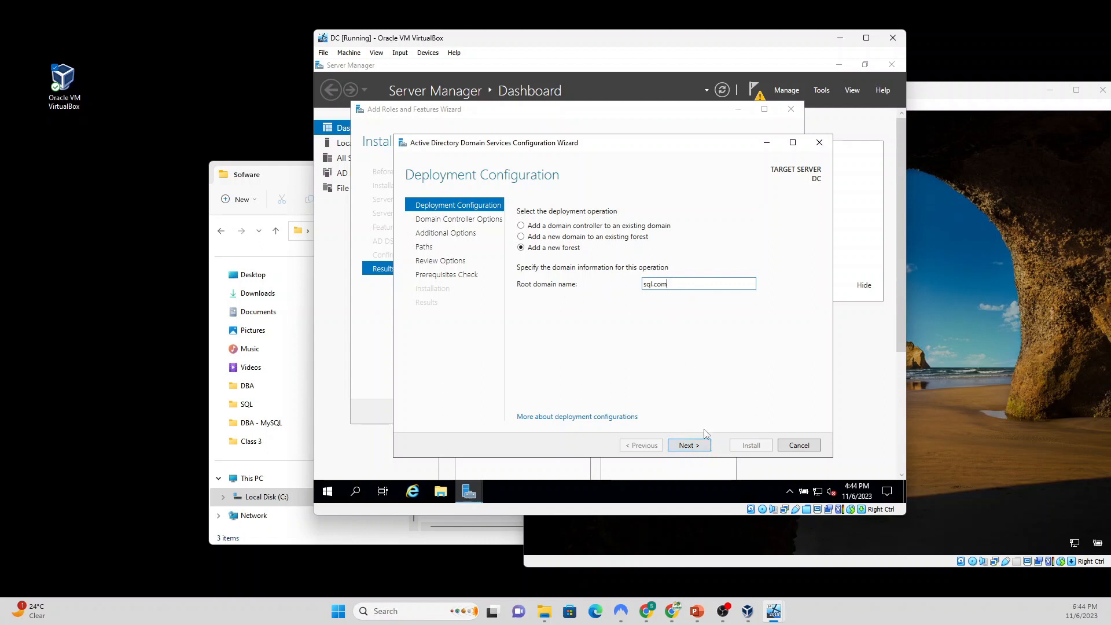
left_click(696, 446)
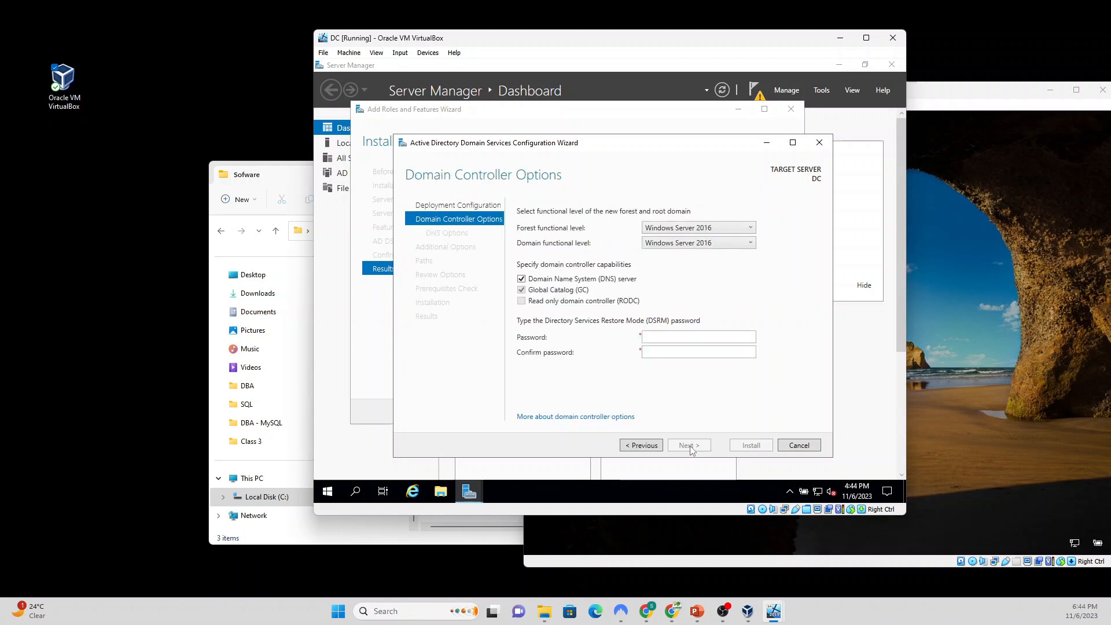
left_click(674, 337)
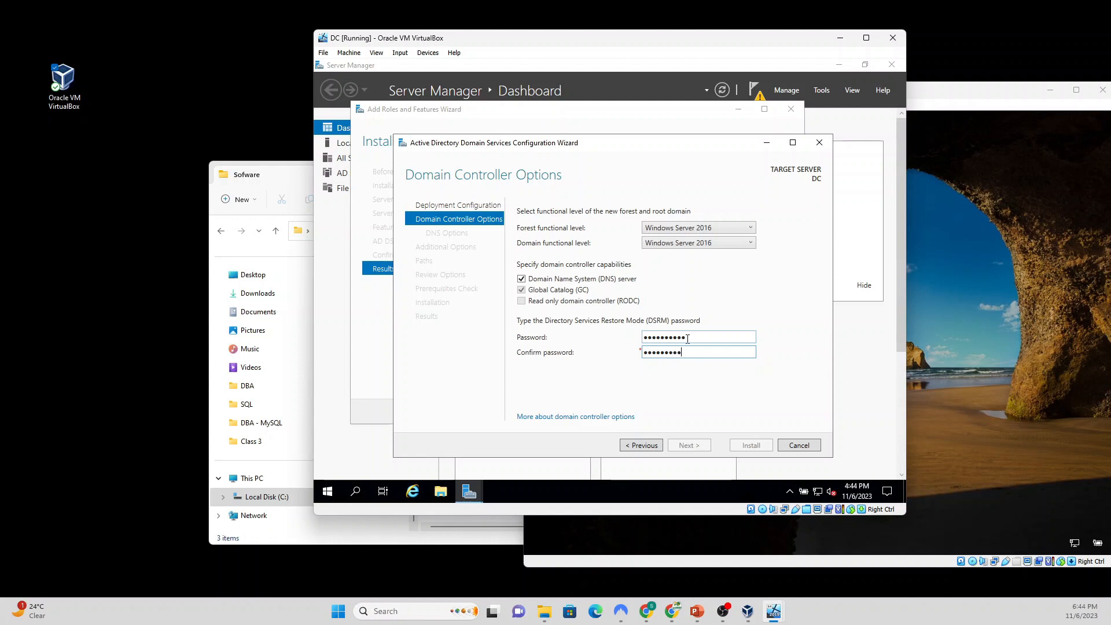
type("1")
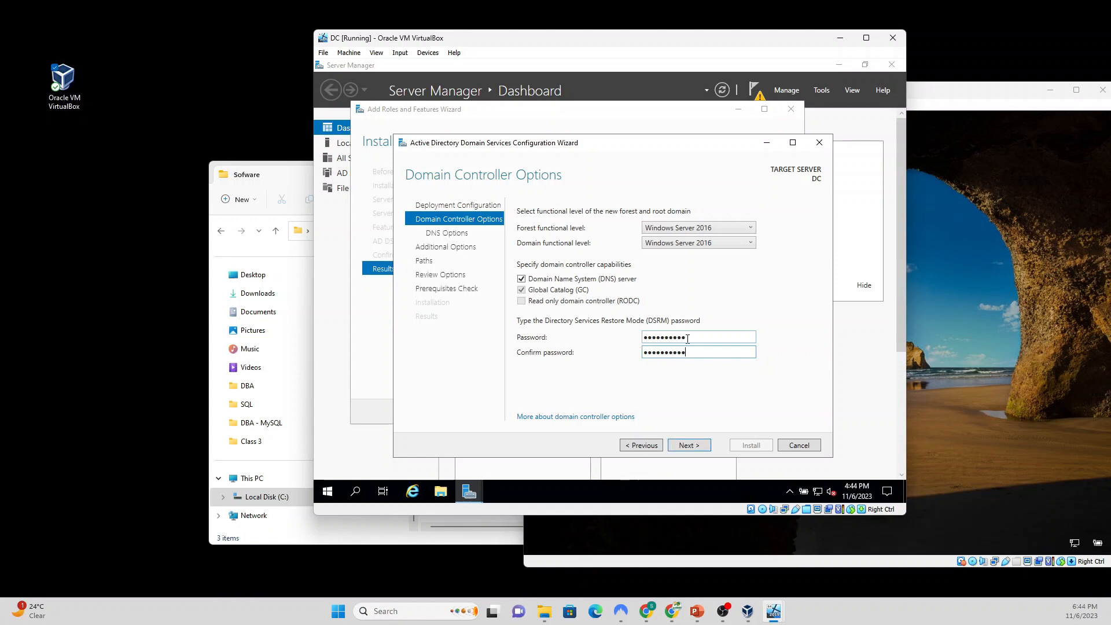
Step: Accept default DNS, NetBIOS name SQL and paths, then review the passing prerequisite checks
left_click(690, 446)
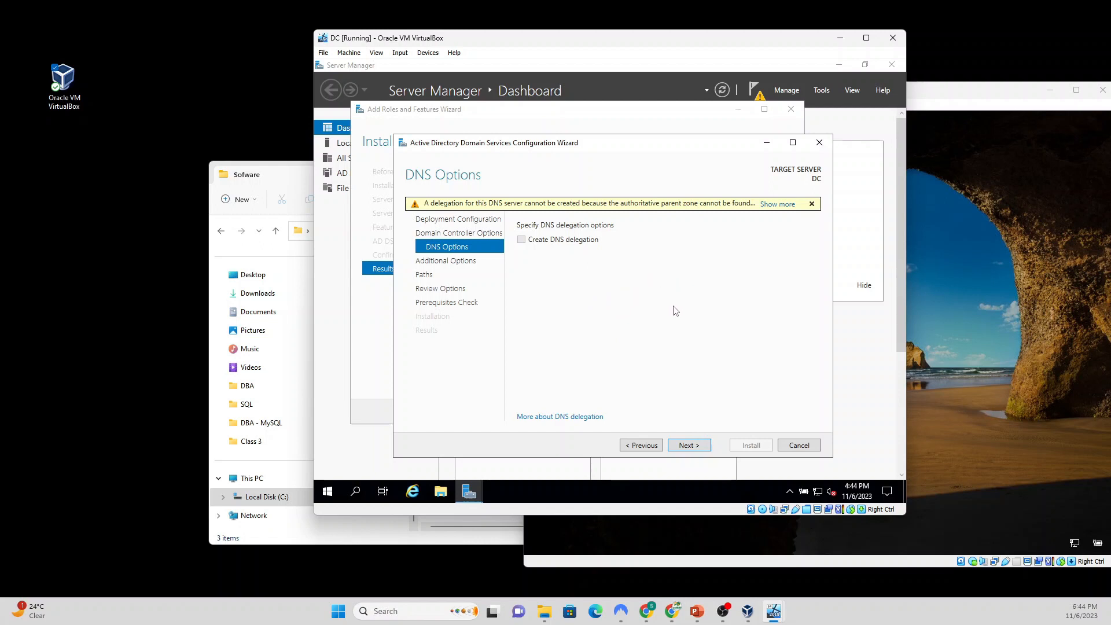
left_click(683, 446)
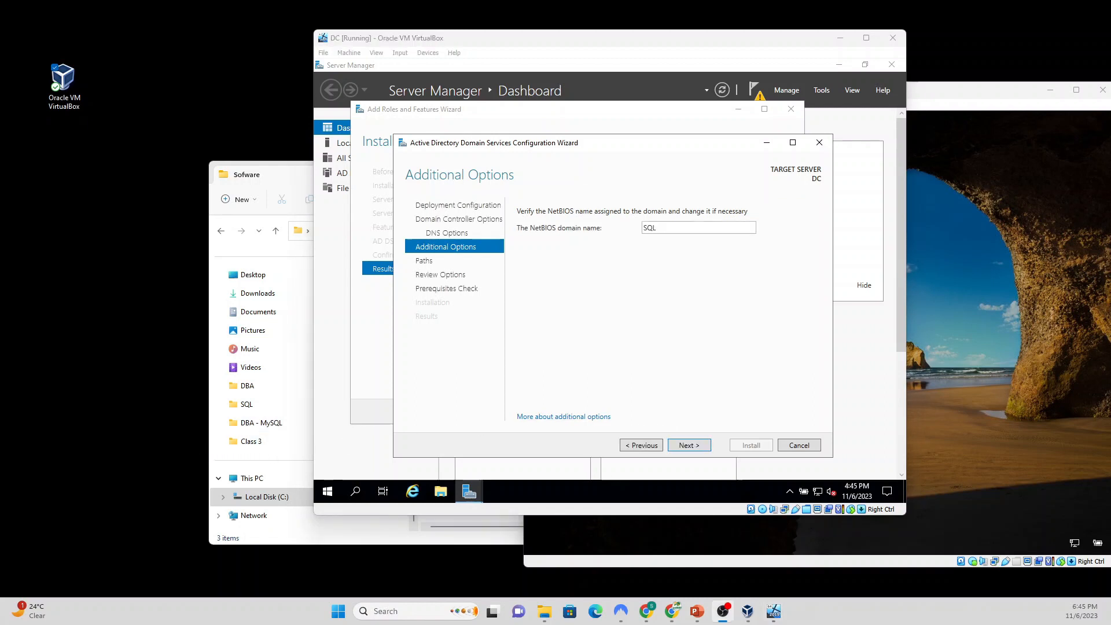
left_click(684, 446)
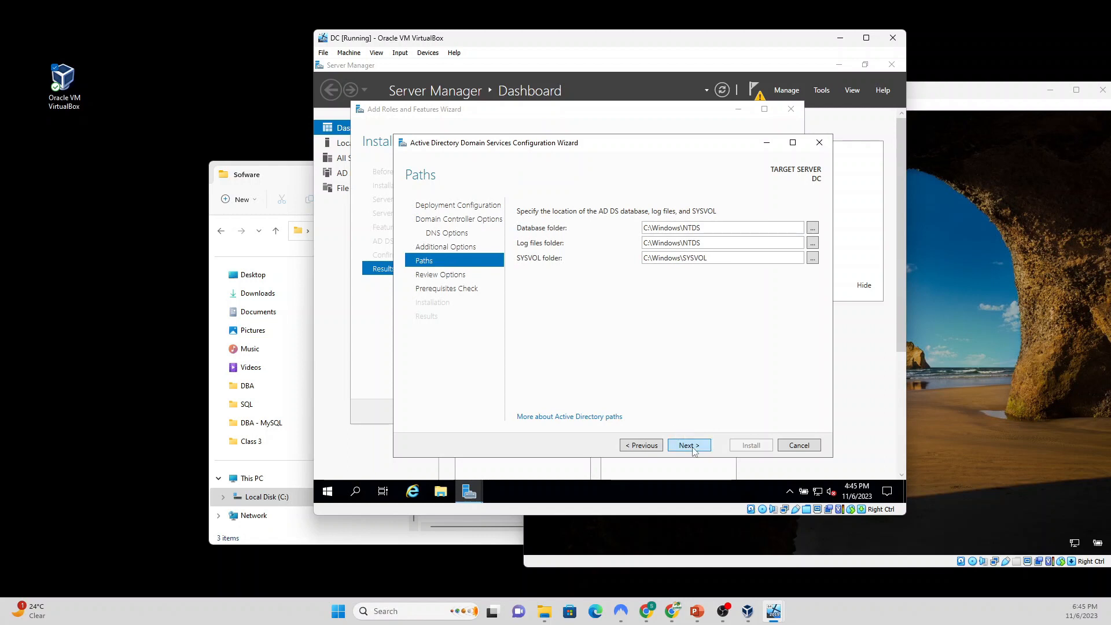
left_click(693, 447)
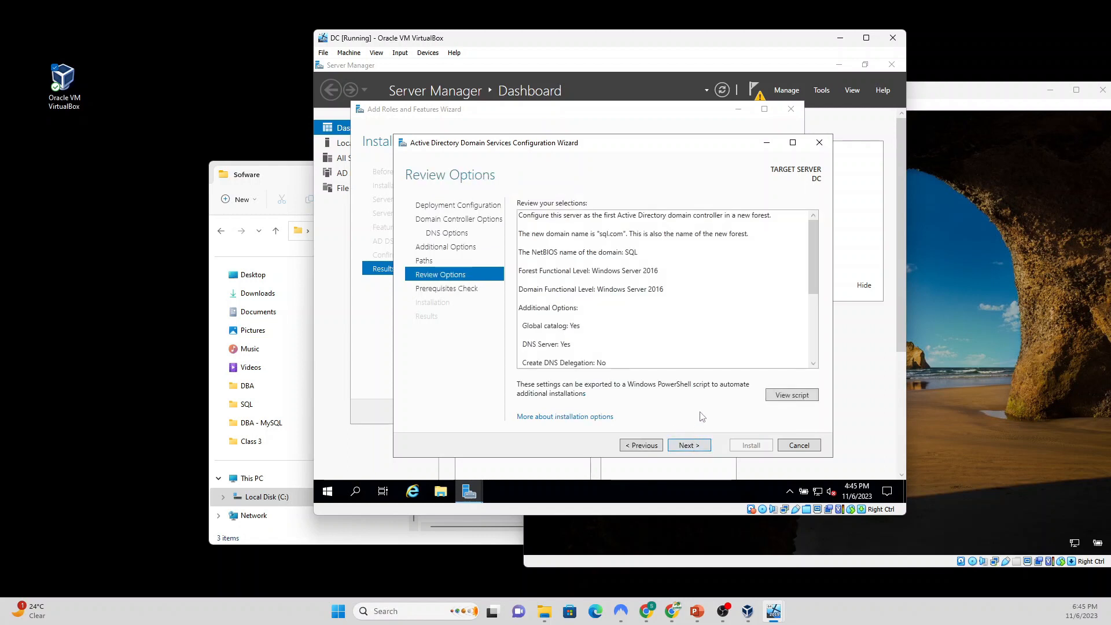
left_click(690, 448)
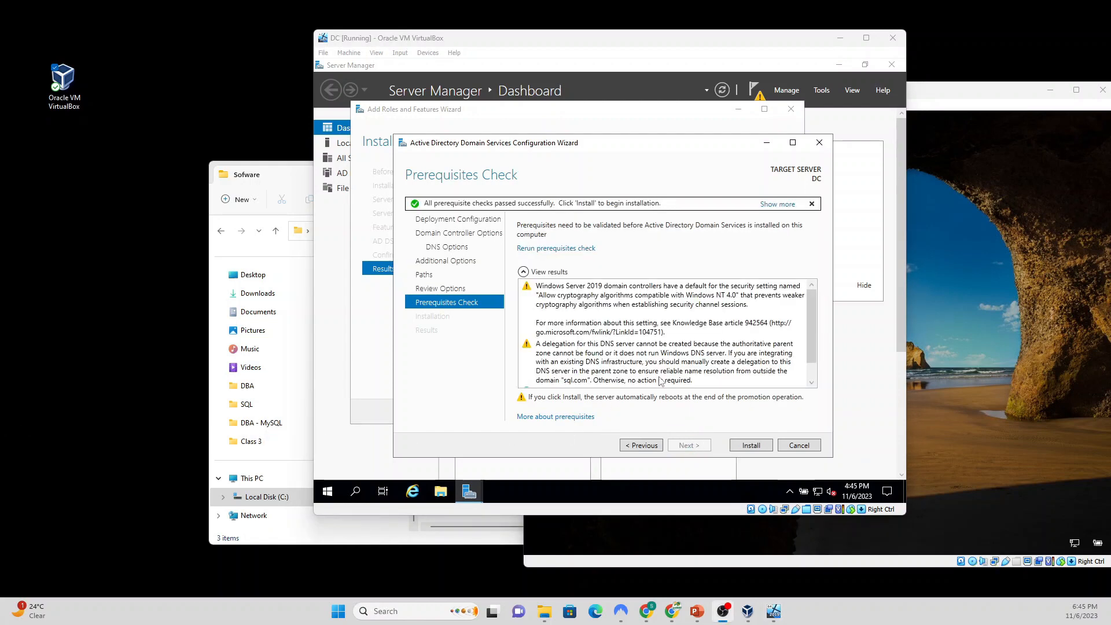
scroll(743, 342, "down", 1)
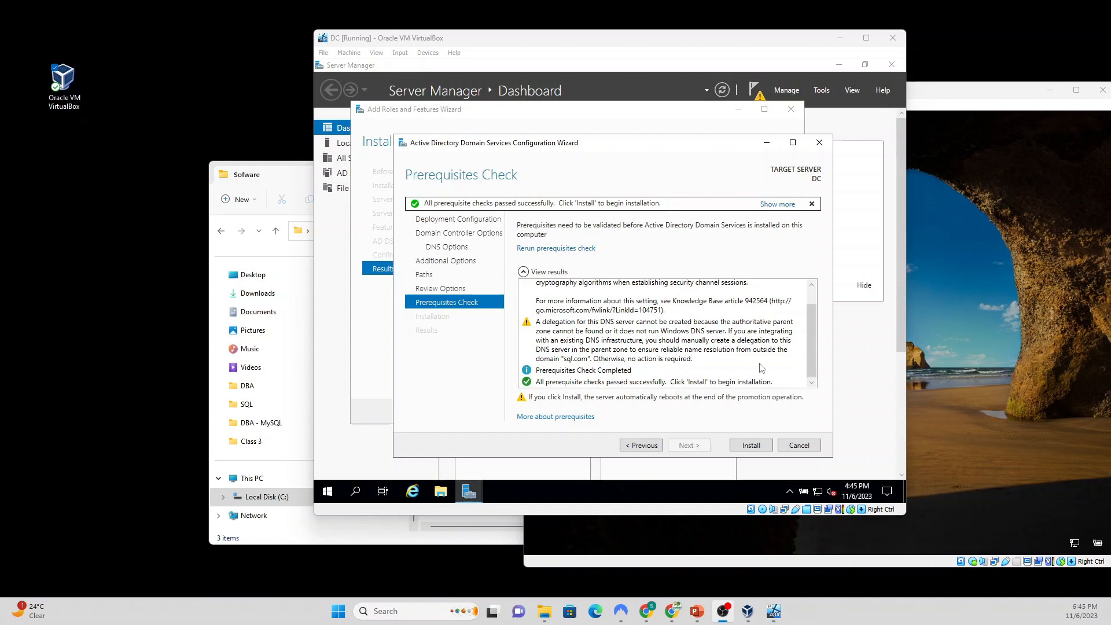
Step: Install from the Prerequisites Check page to promote DC, letting it reboot
left_click(750, 445)
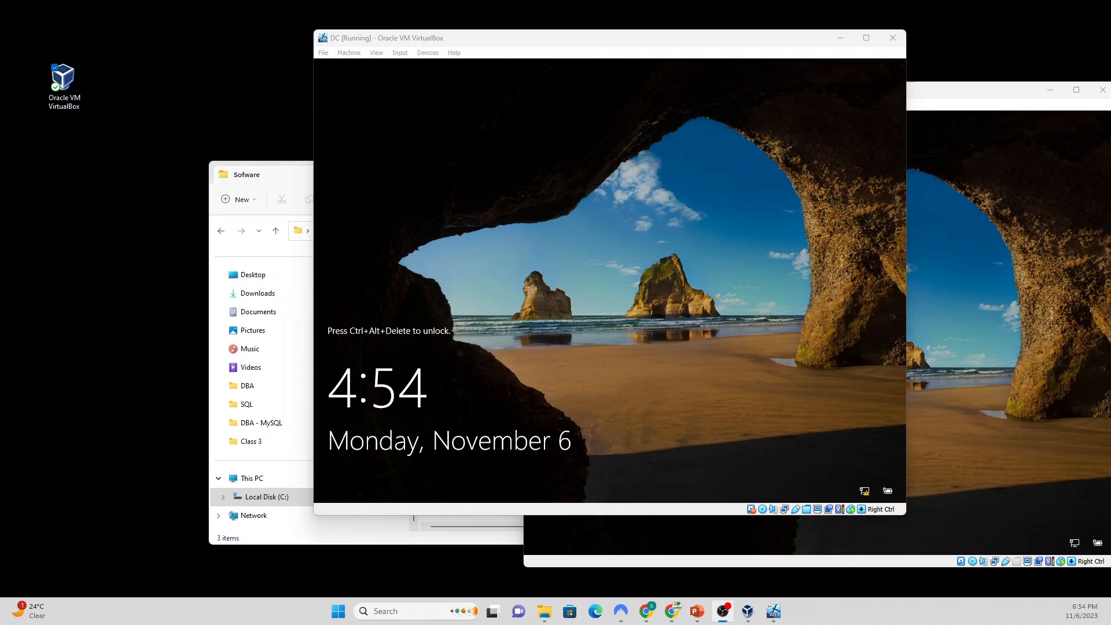
Step: Send Ctrl-Alt-Del to the DC VM and sign in with the Administrator password
left_click(519, 279)
left_click(400, 53)
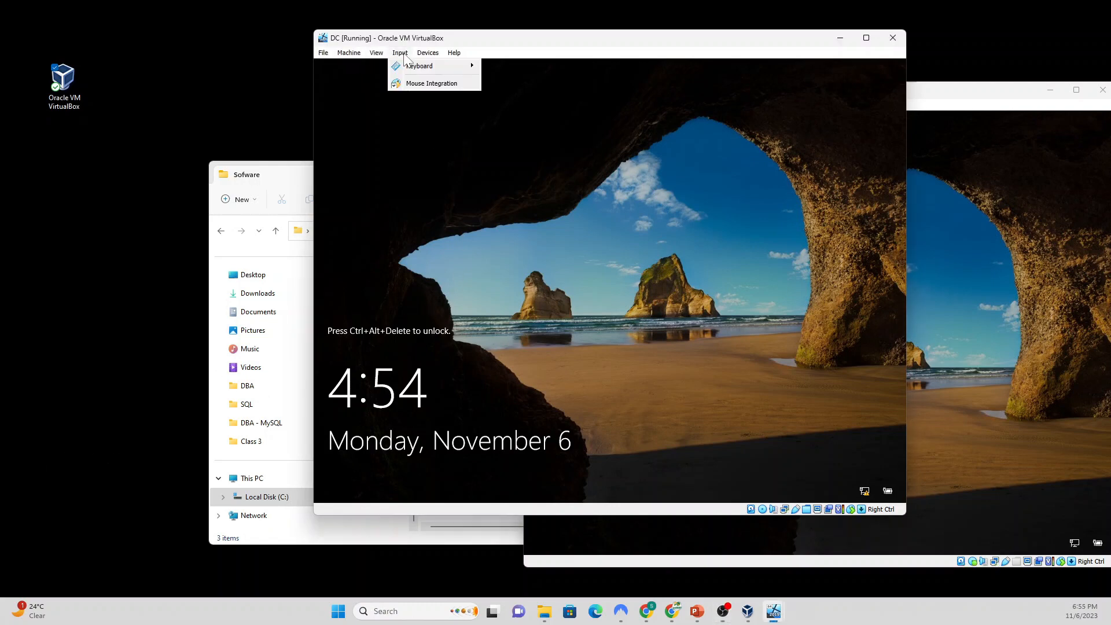
mouse_move(418, 67)
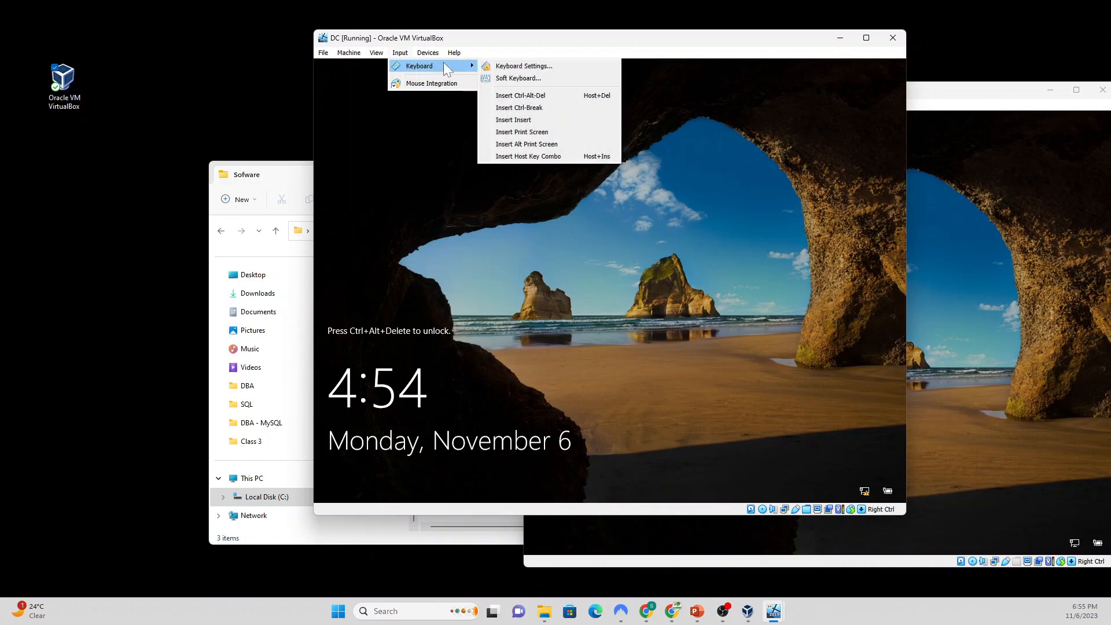
left_click(538, 96)
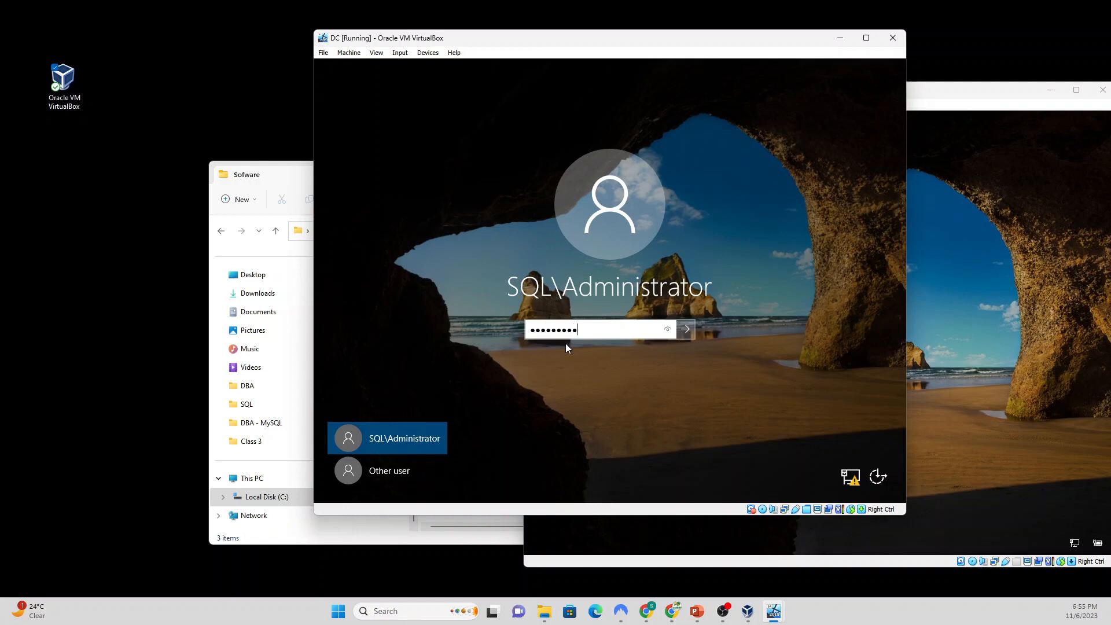
key("Return")
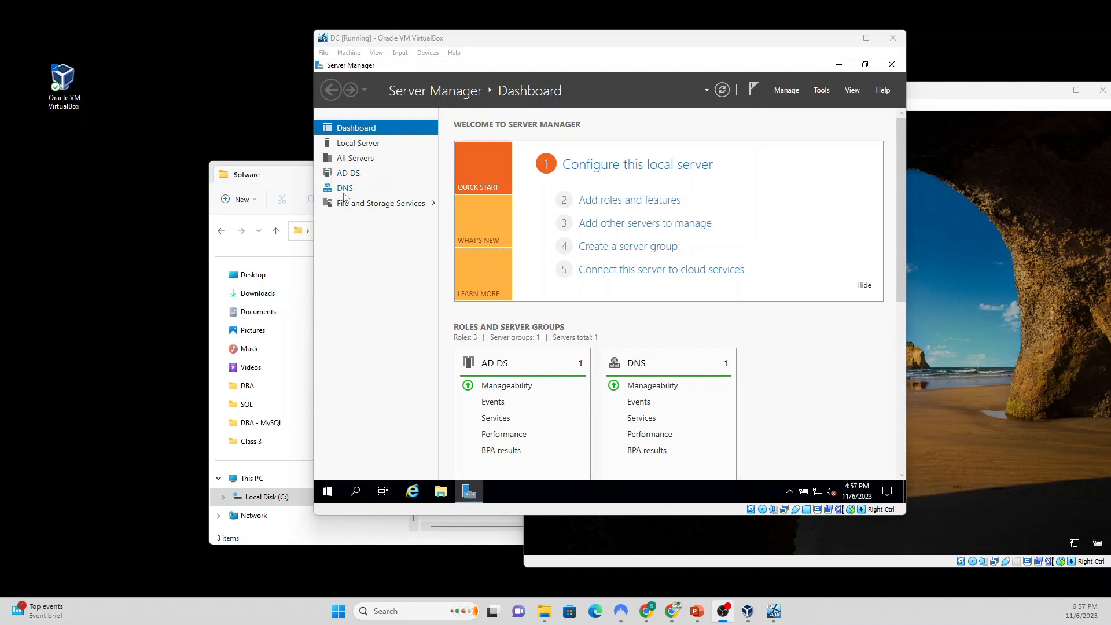
Step: On the DC virtual machine, show the Local Server page in Server Manager and open Tools
left_click(357, 146)
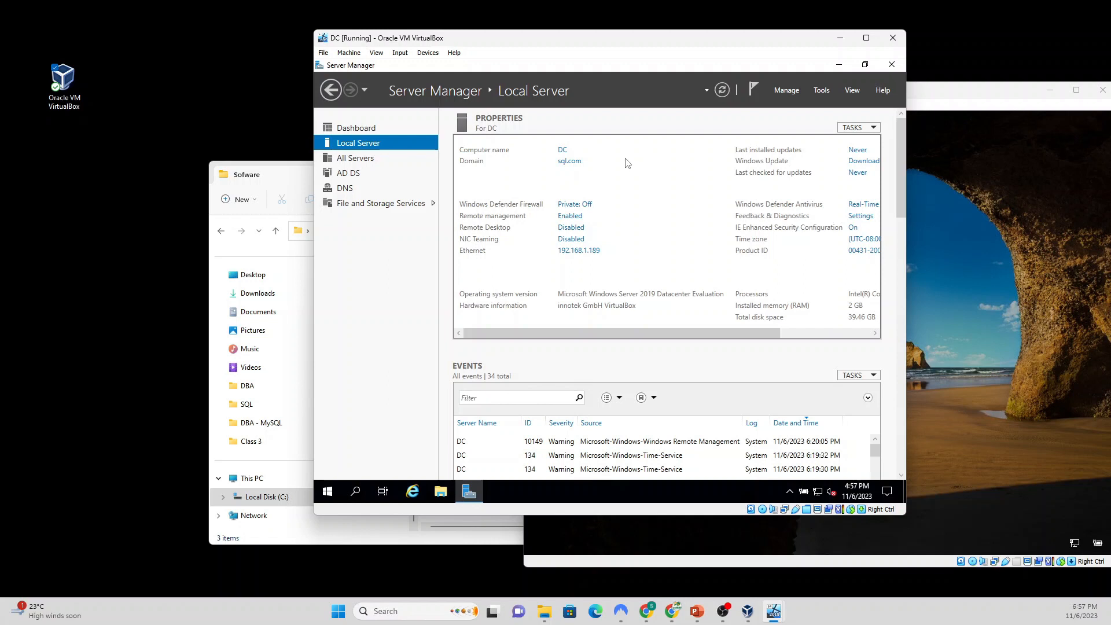
left_click(822, 91)
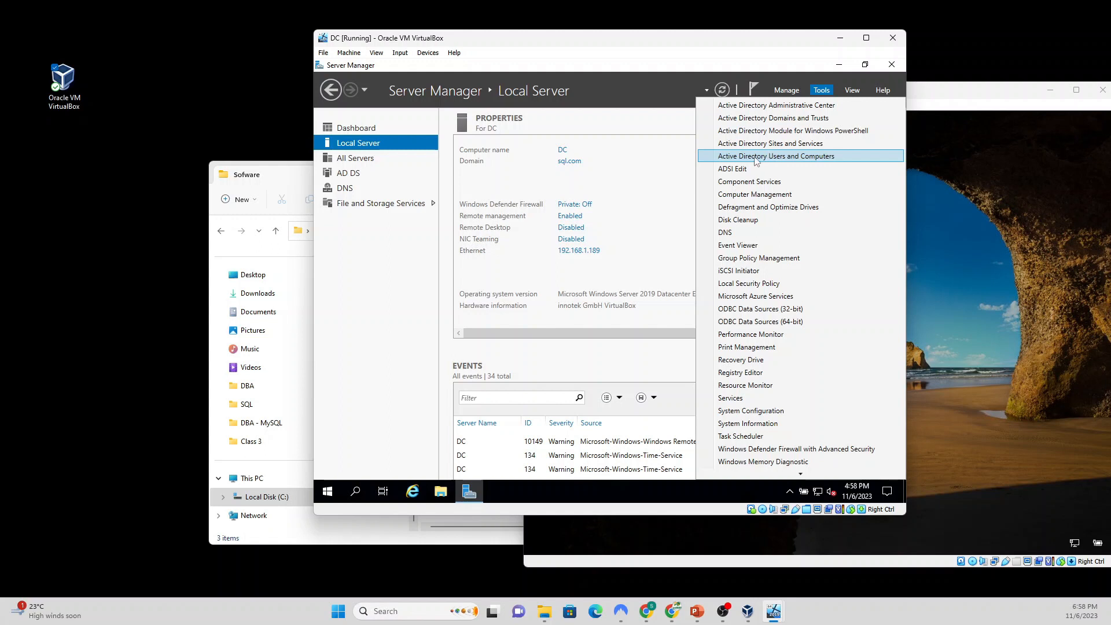
Step: Open Active Directory Users and Computers, list sql.com's Users container, and widen the Name column
left_click(794, 158)
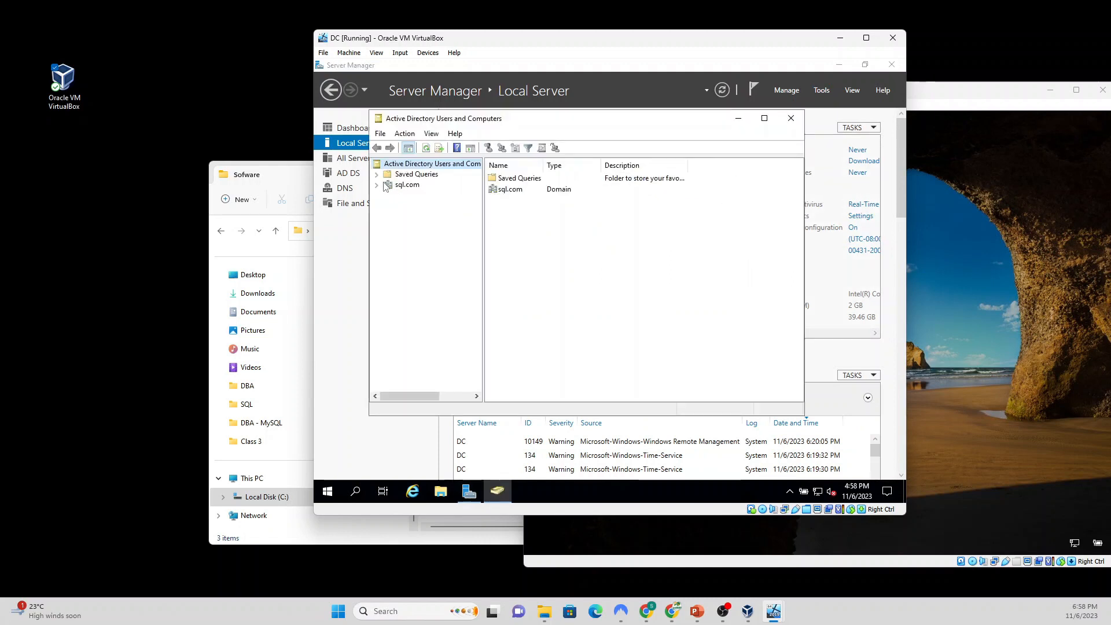
left_click(403, 187)
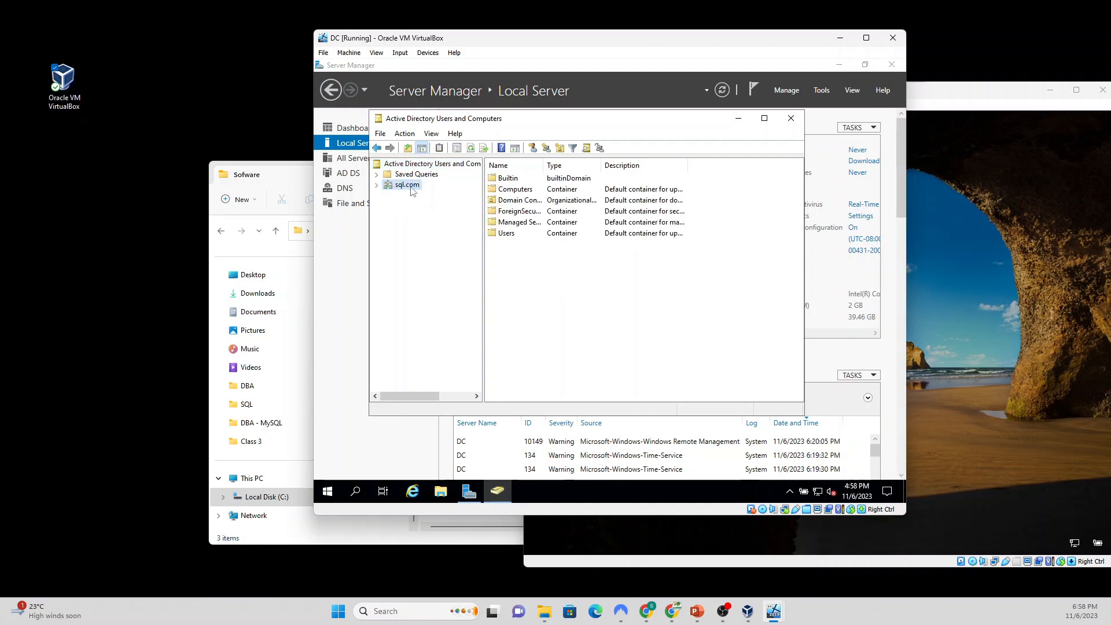
left_click(376, 185)
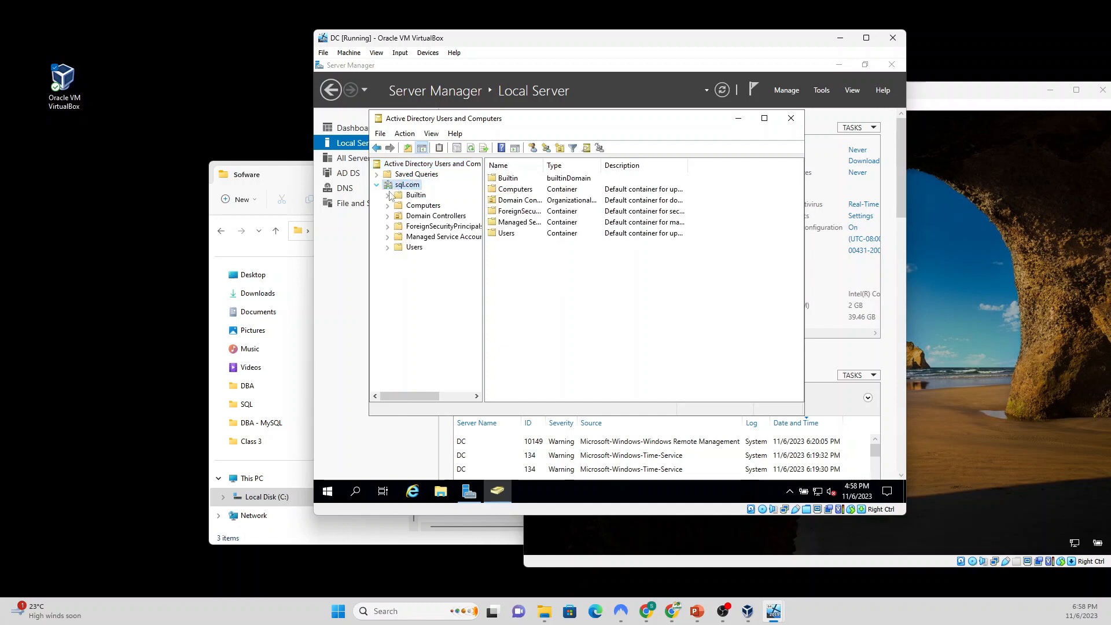
left_click(414, 247)
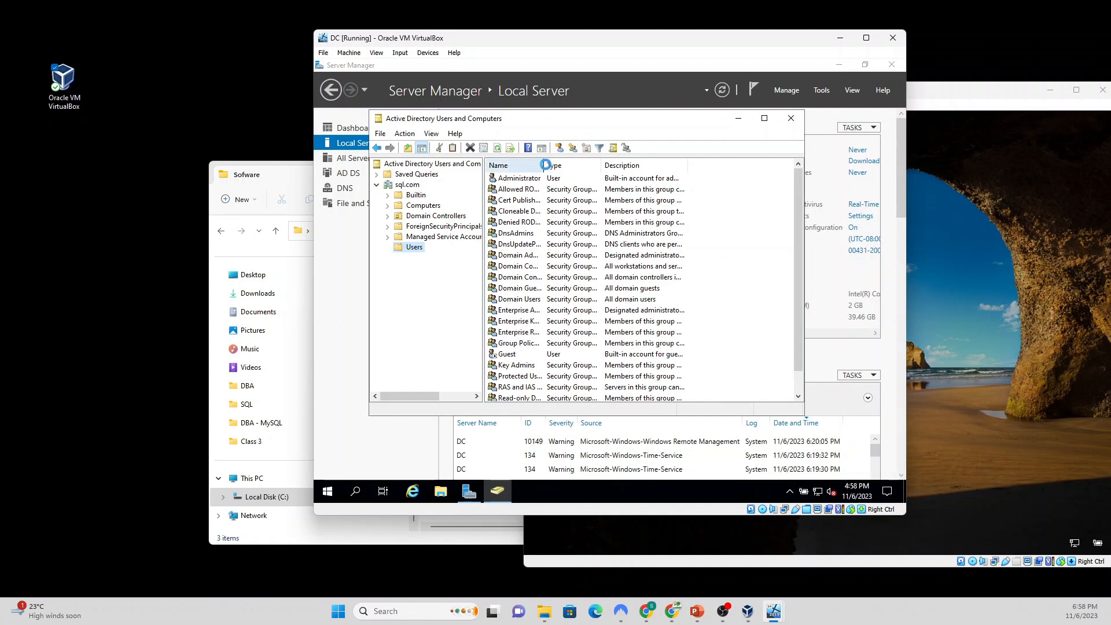
left_click_drag(544, 164, 596, 165)
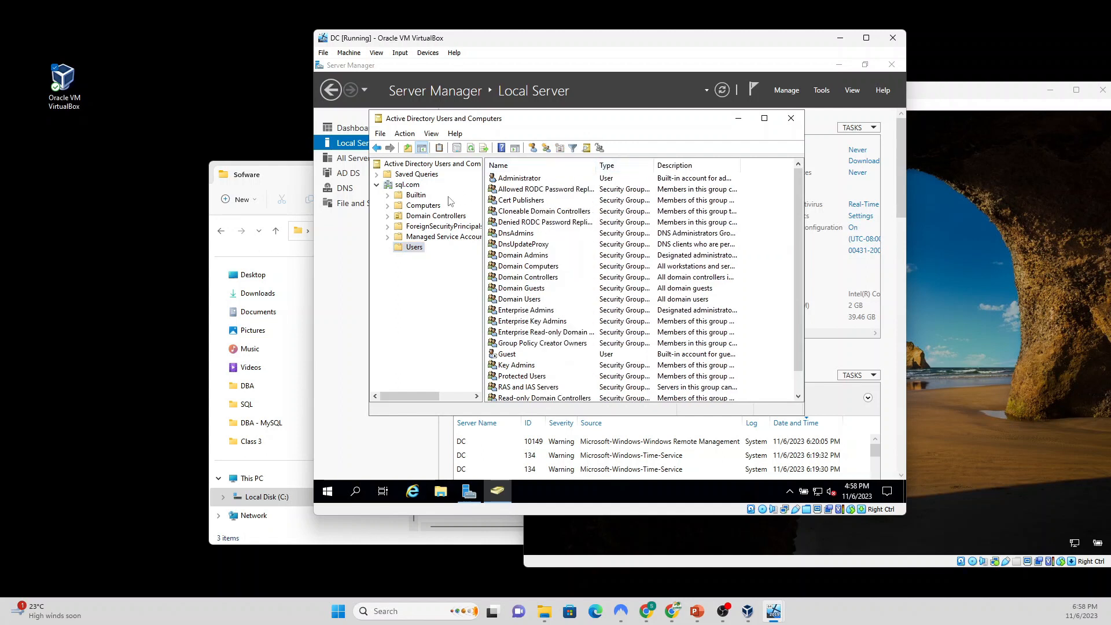
Step: On slide 7, Configure DC Server, make the password bullet under Create a Domain user bold
left_click(697, 611)
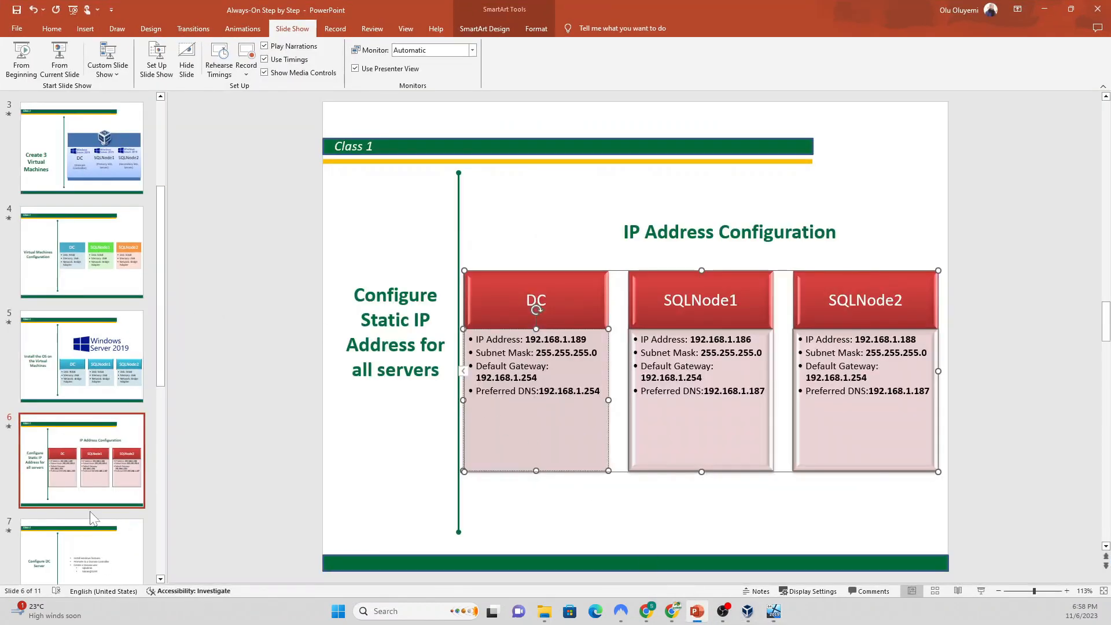
left_click(85, 547)
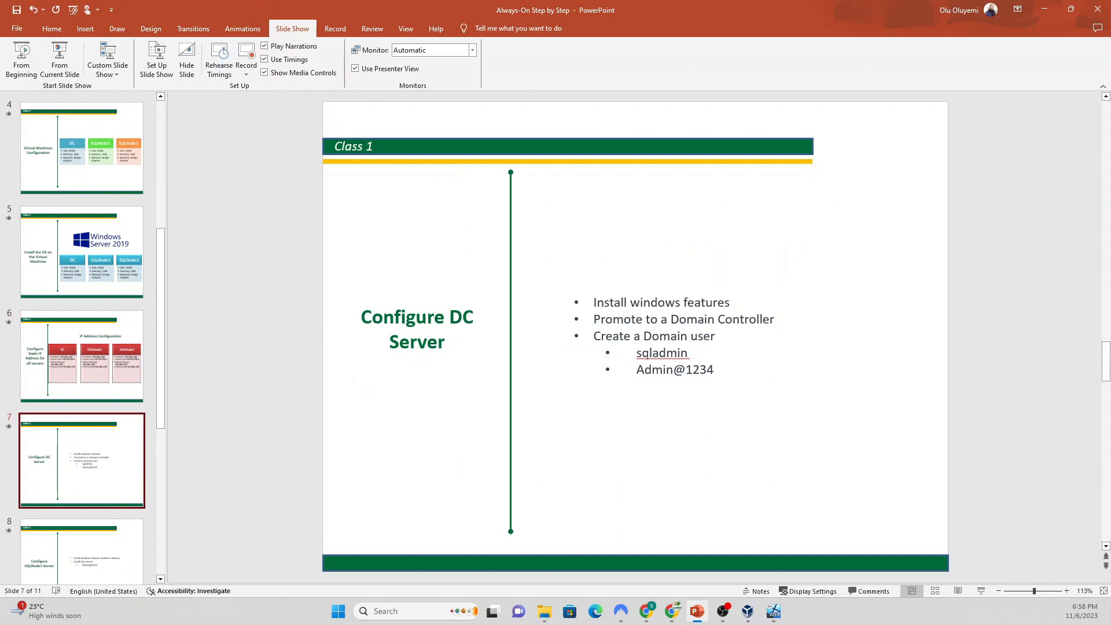
left_click(659, 353)
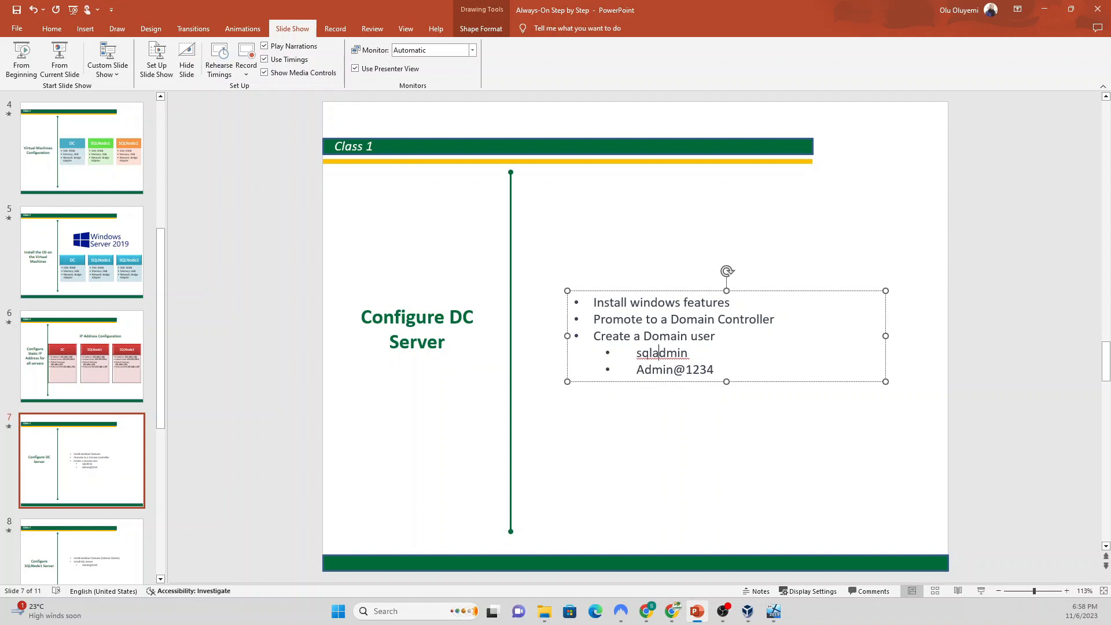
left_click_drag(637, 370, 703, 368)
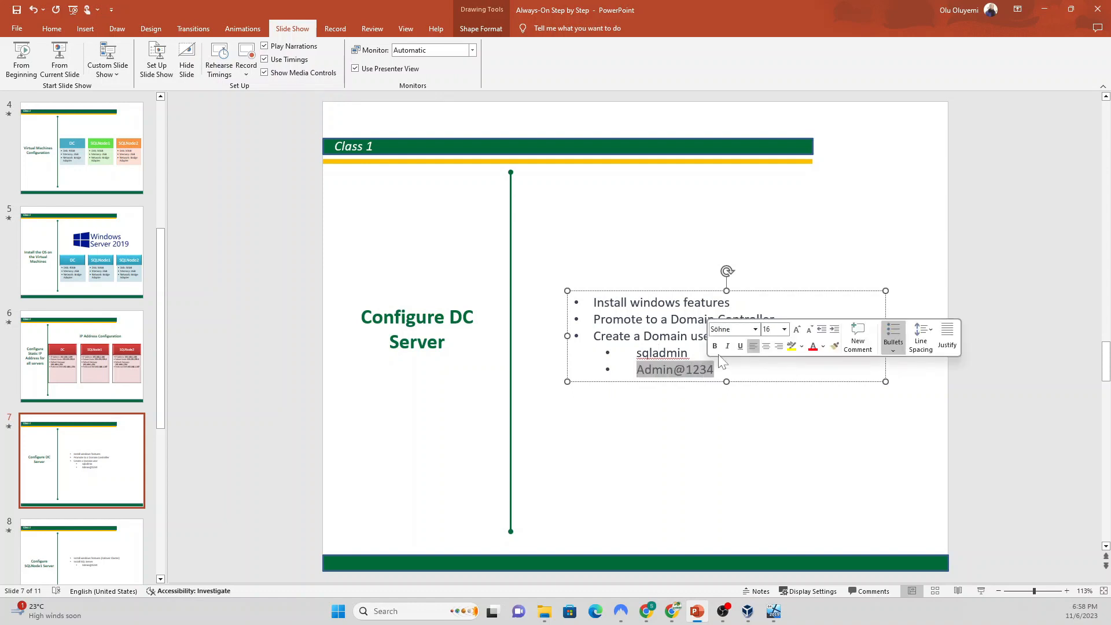
left_click(714, 345)
left_click(651, 353)
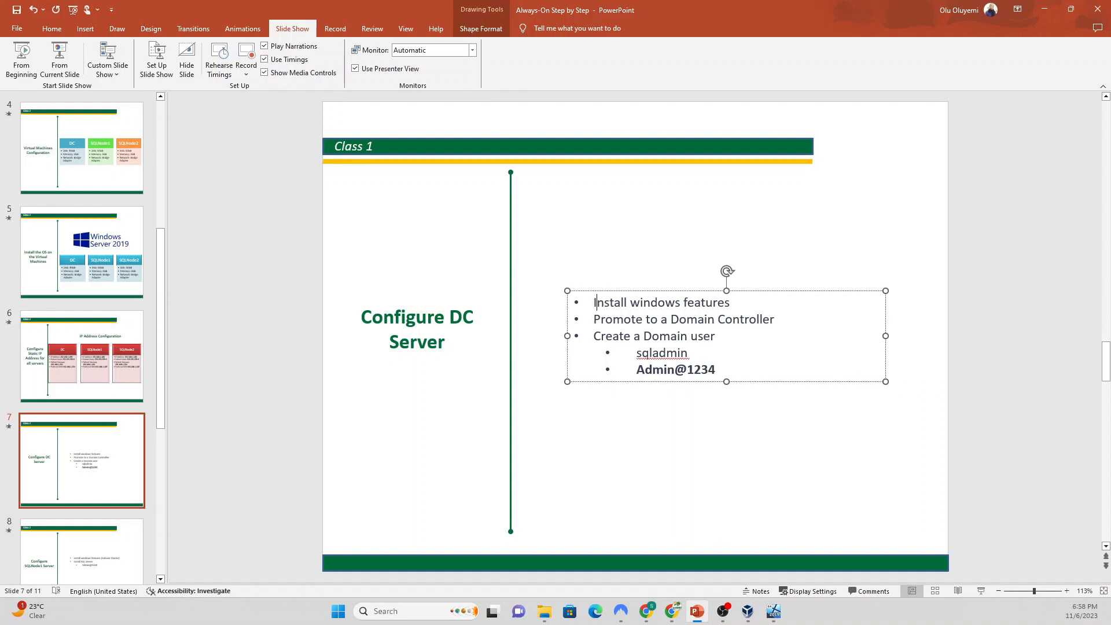
Step: Select the first two bullets' text and place the caret at the end of the username bullet
left_click_drag(595, 302, 666, 302)
left_click_drag(594, 319, 775, 319)
left_click(658, 352)
Step: Append the second account's username after sqladmin, then begin a New User in sql.com/Users
type("/Oluolu")
left_click(1043, 12)
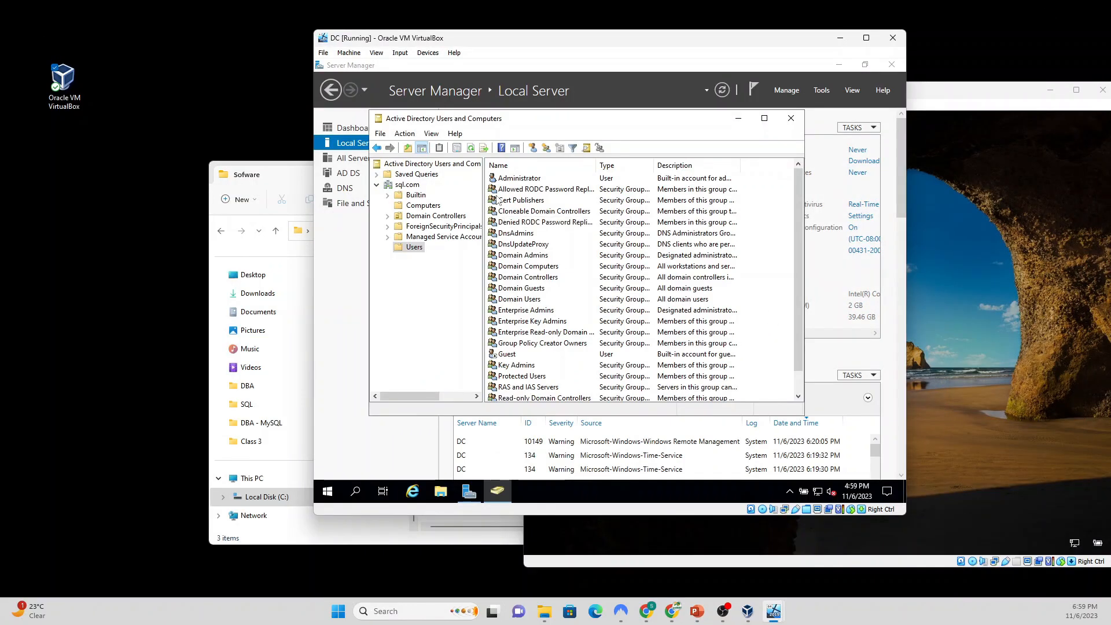
left_click(408, 246)
right_click(408, 246)
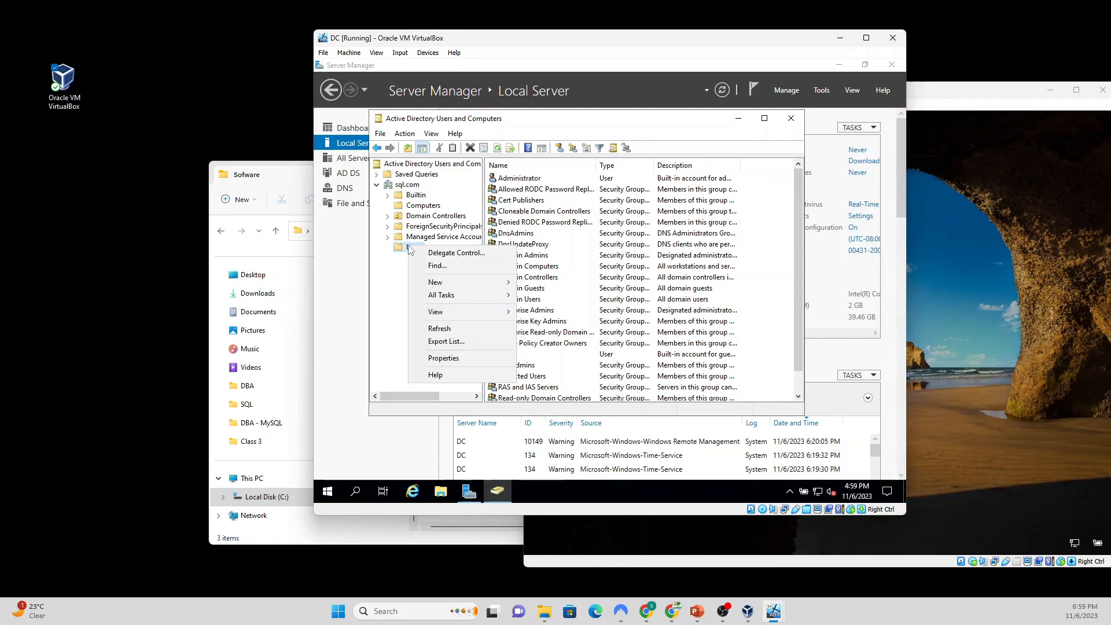
mouse_move(461, 283)
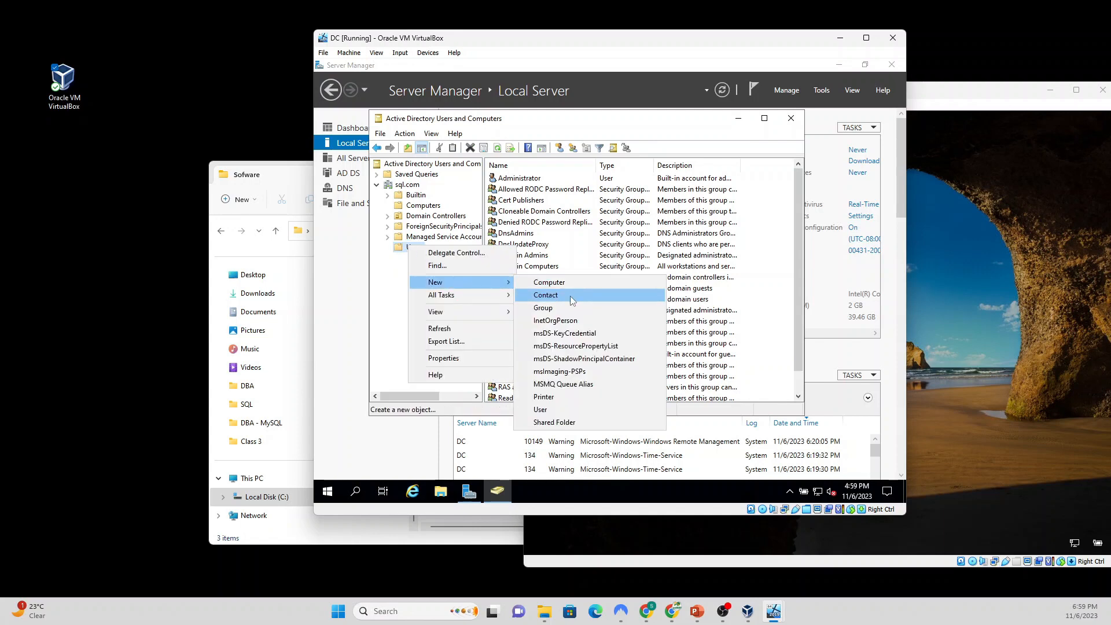
left_click(572, 409)
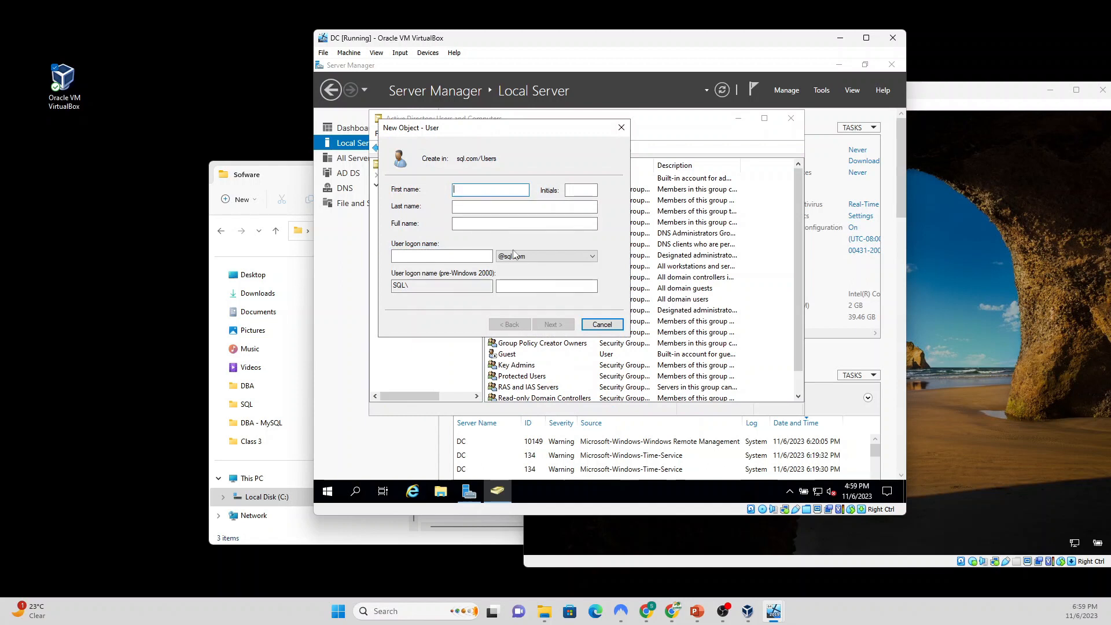
Step: Enter the new user's first name, last name and logon name, checking the pre-Windows 2000 name
type("Olu")
left_click(499, 206)
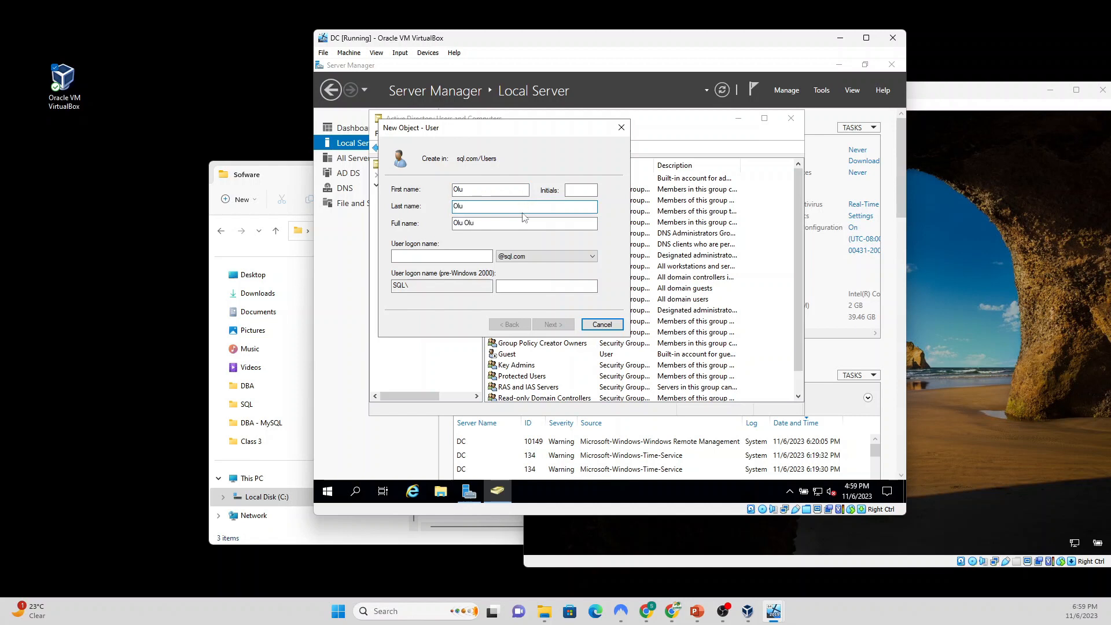
left_click(463, 256)
type("oluolu")
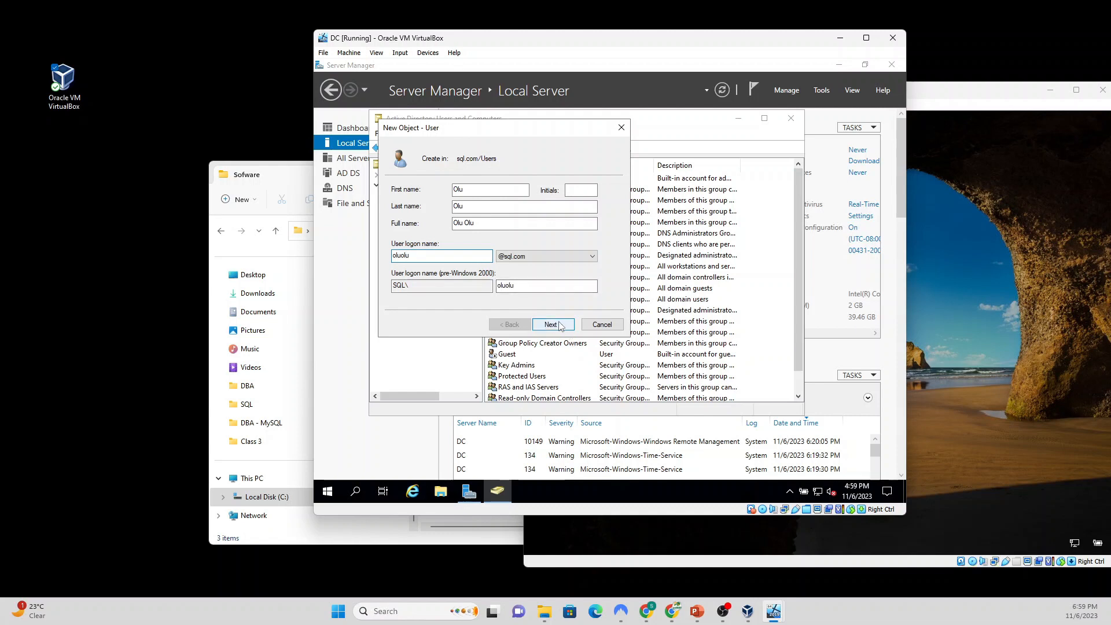
left_click(507, 288)
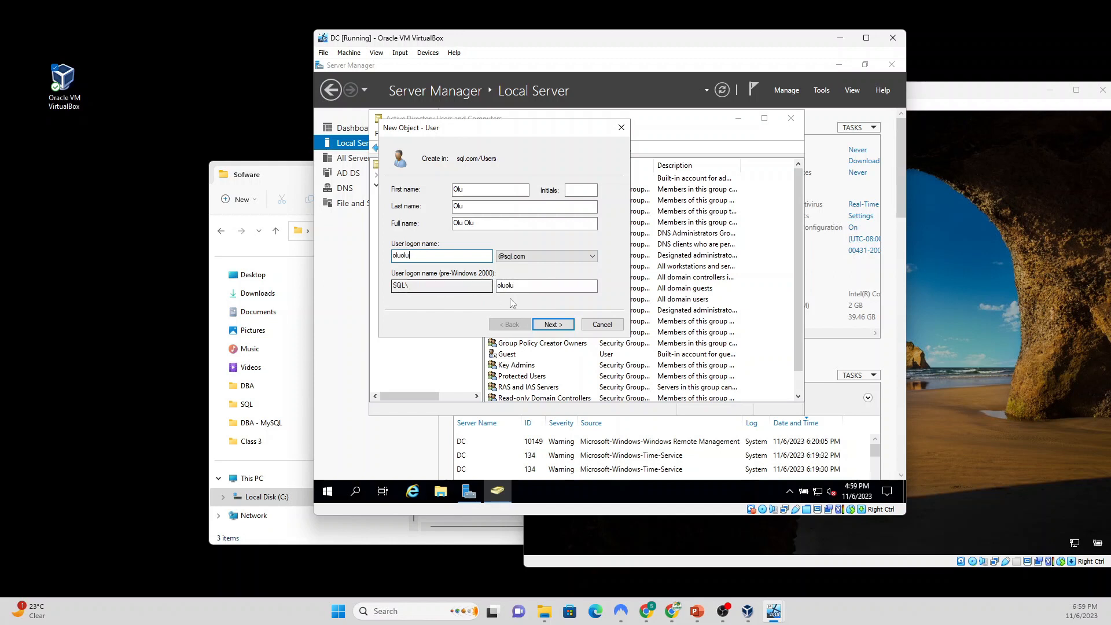
Step: Set and confirm the user's password, no forced change, never expiring, and create the account
left_click(553, 324)
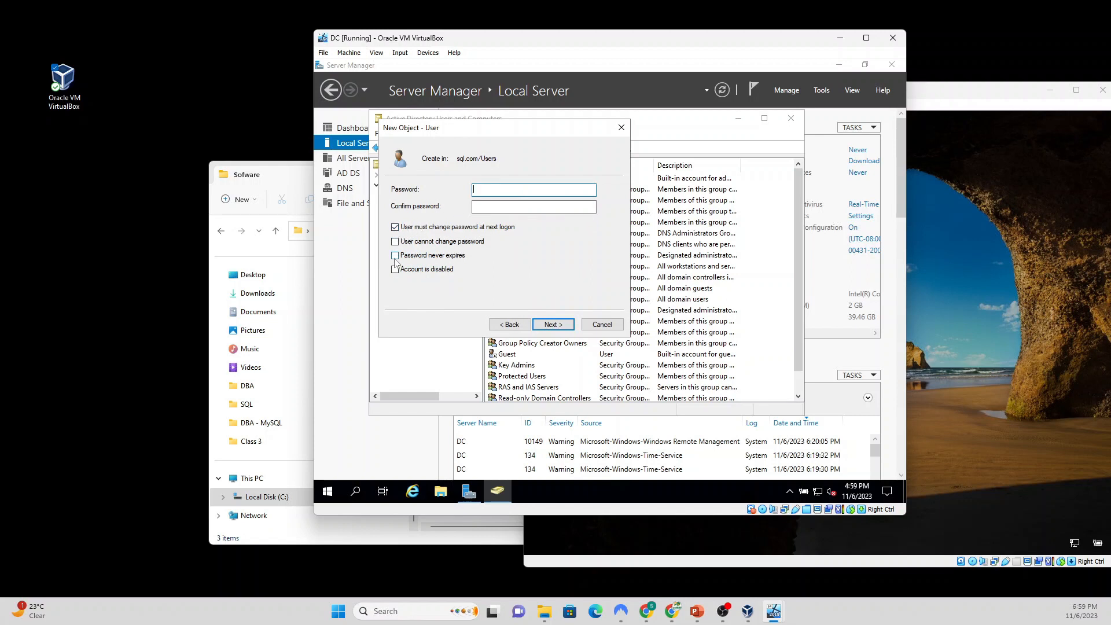
type("P@ssw0r")
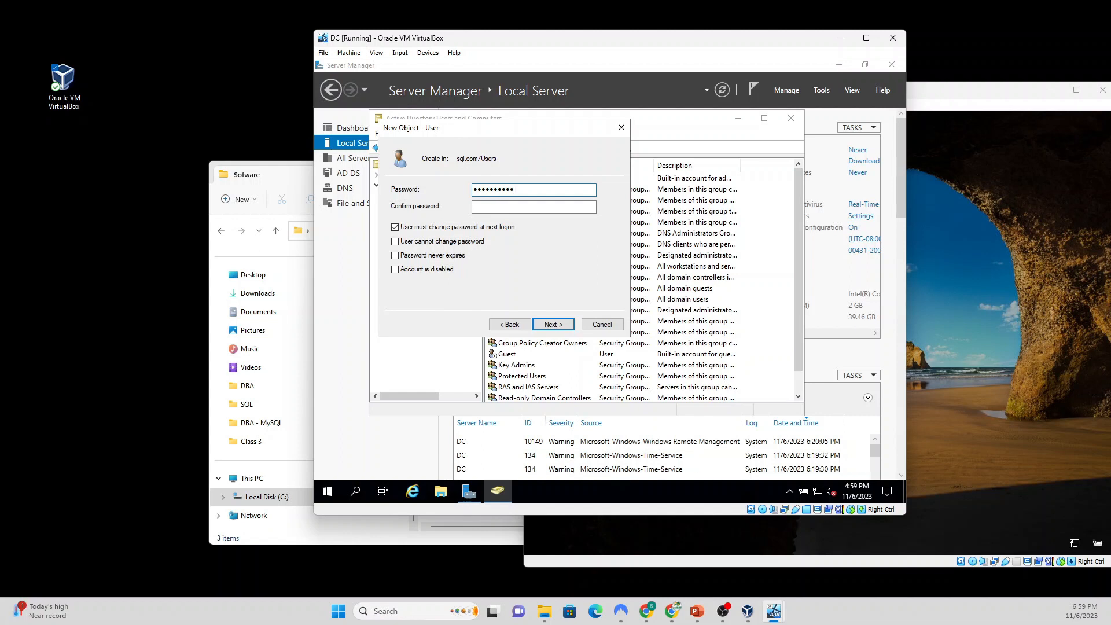
left_click(518, 209)
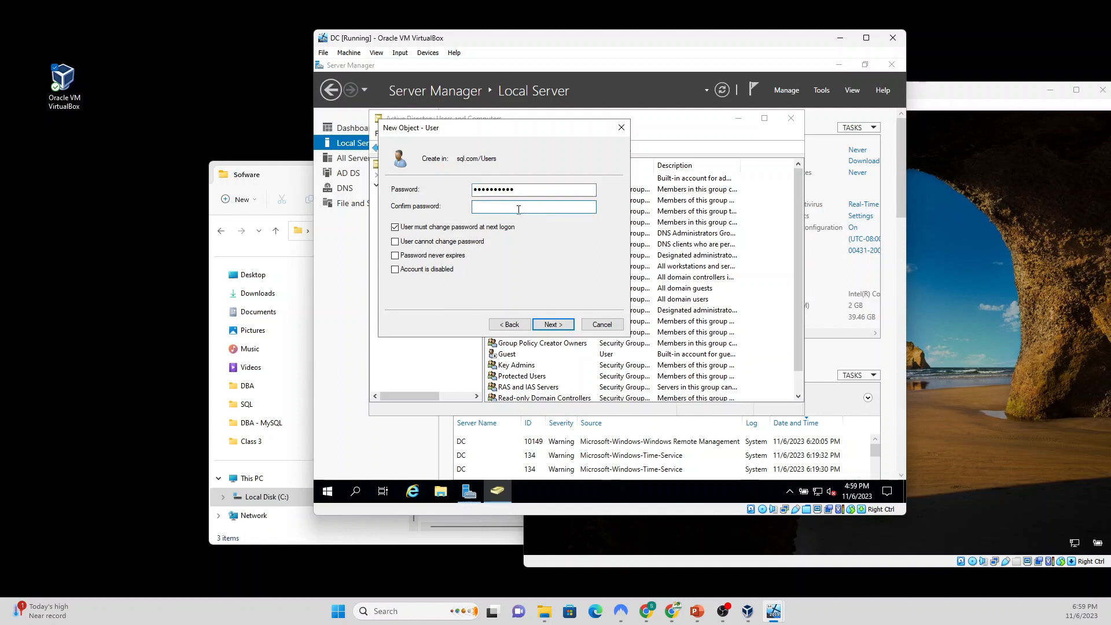
type("P@ssw0r")
left_click(395, 227)
left_click(395, 255)
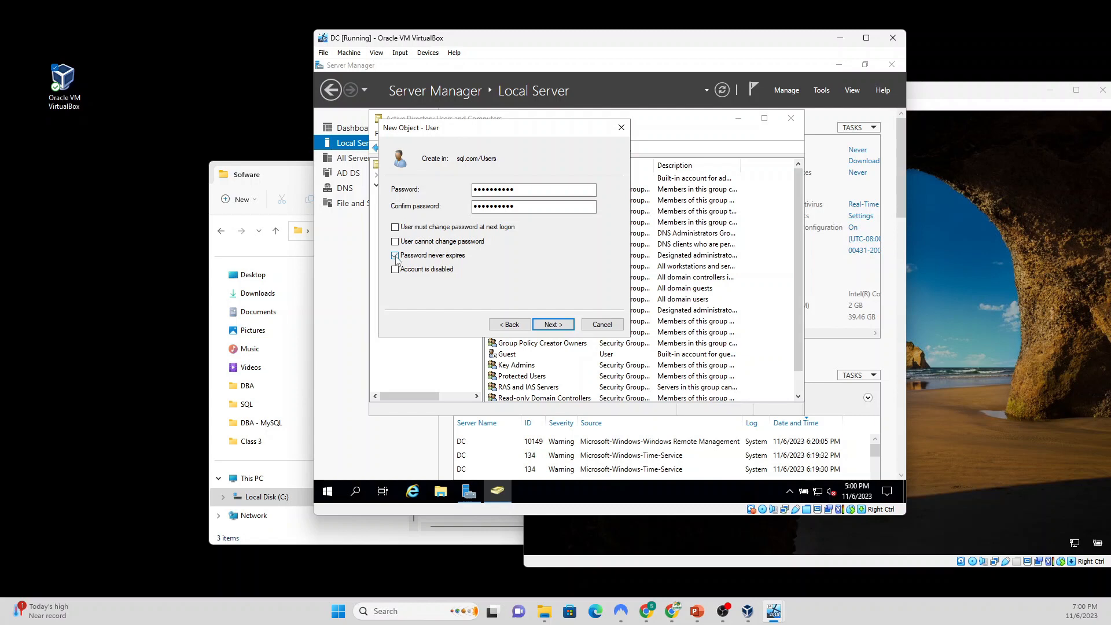
left_click(553, 326)
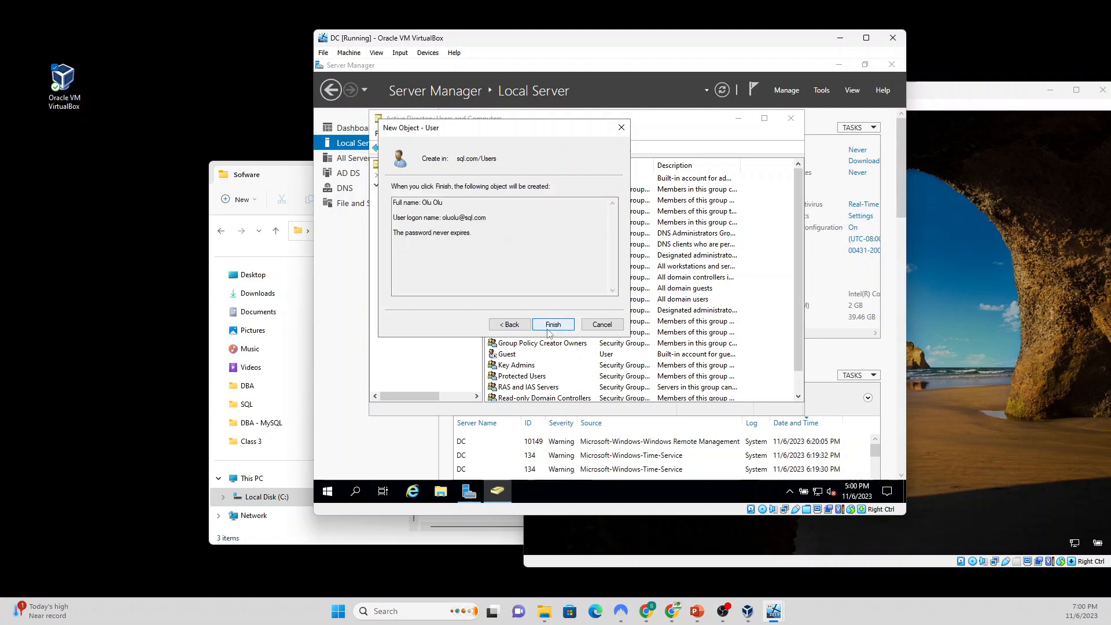
left_click(551, 325)
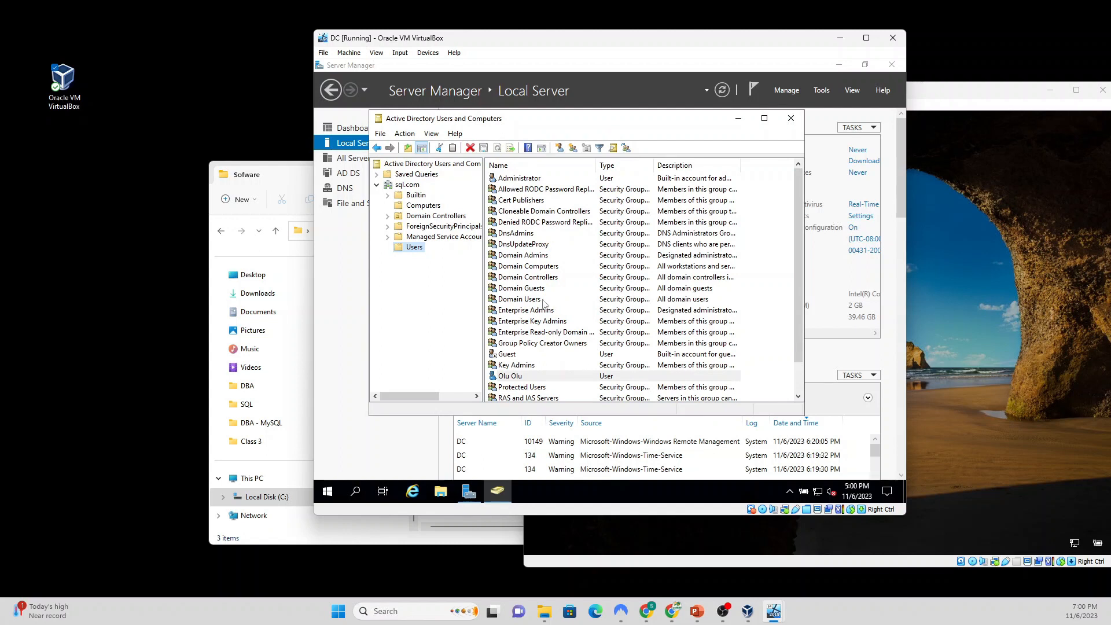
Step: Start a new user with first name SQL, last name Admin, logon name sqladmin, reaching the password page
right_click(415, 248)
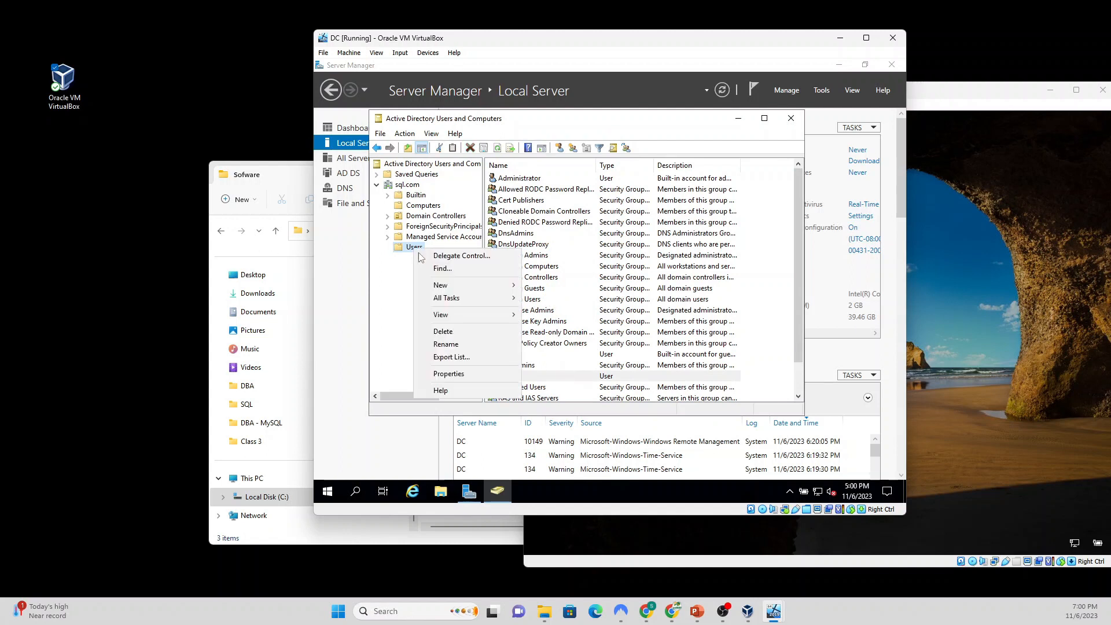
mouse_move(471, 285)
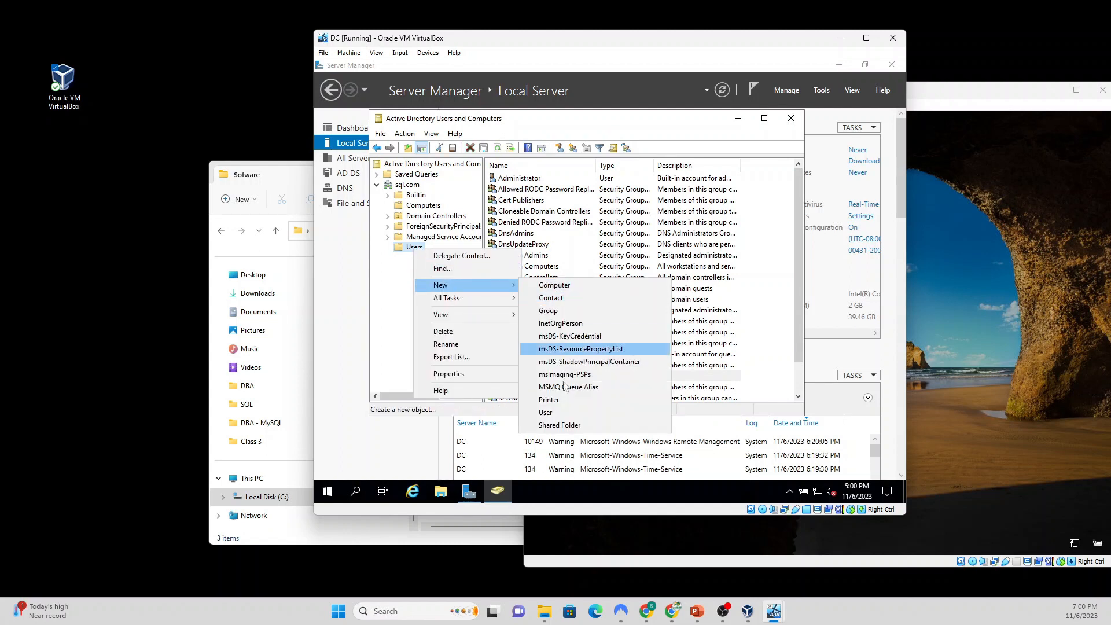
left_click(556, 413)
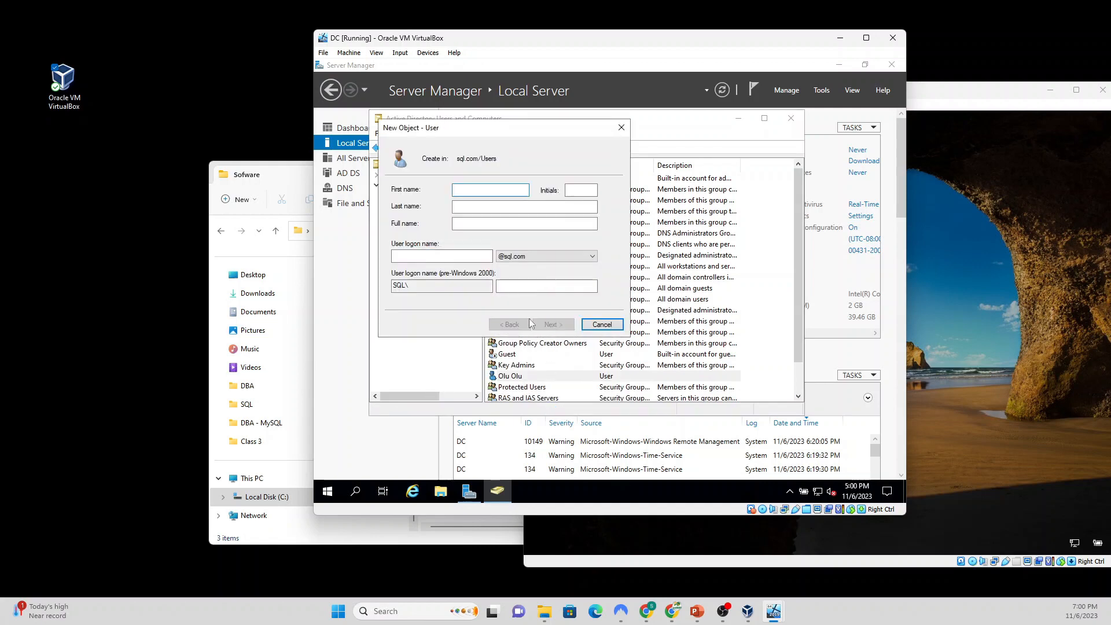
type("SQL")
left_click(517, 209)
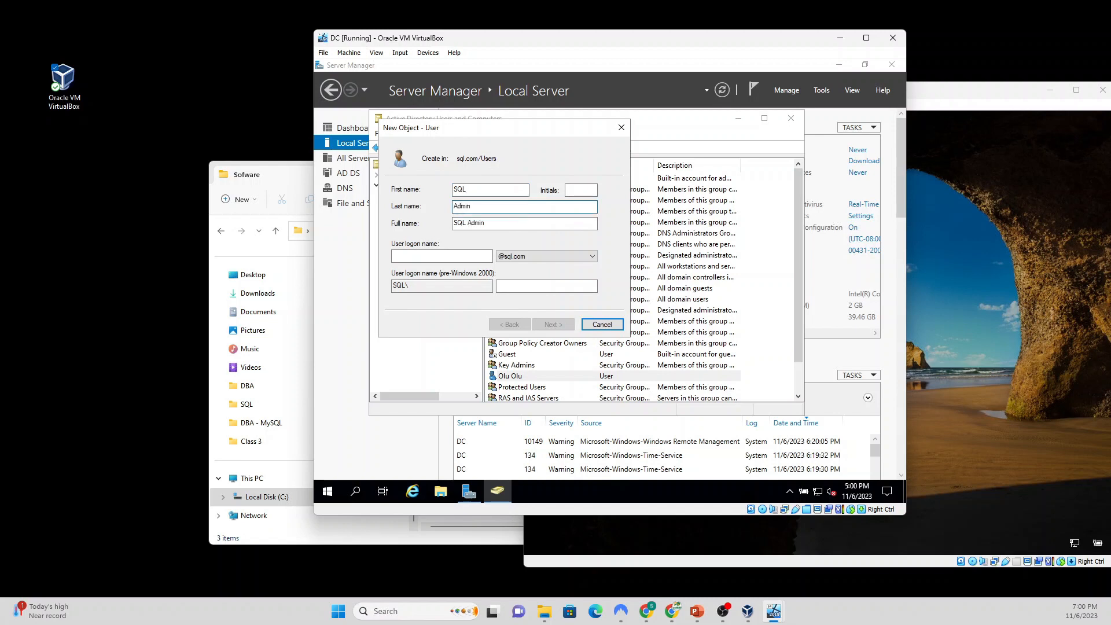
left_click(485, 256)
type("sqladmin")
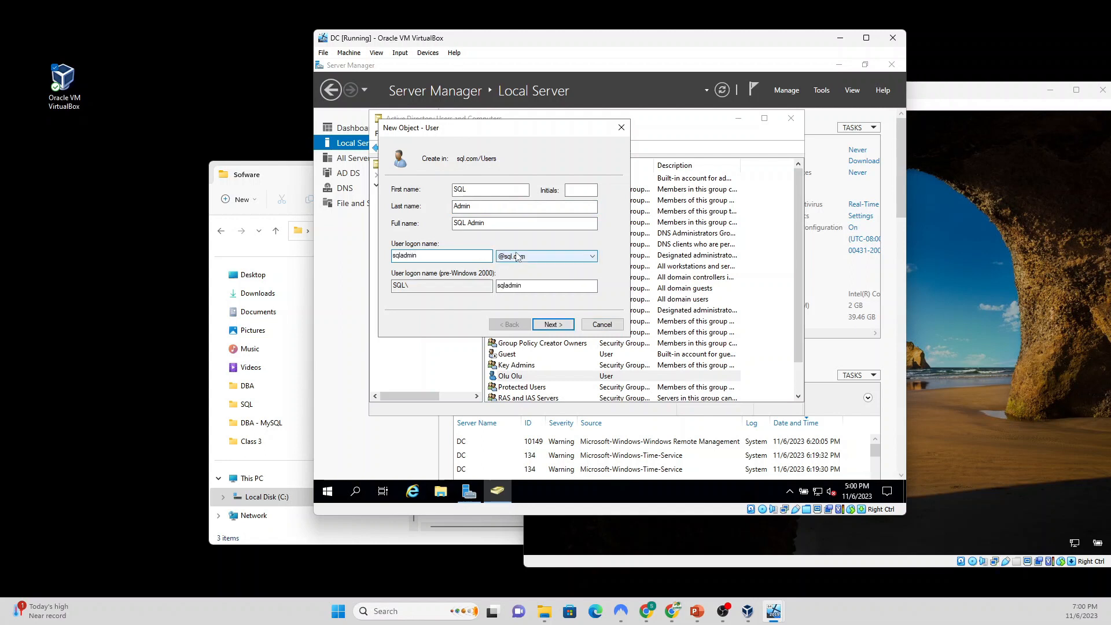
left_click(550, 325)
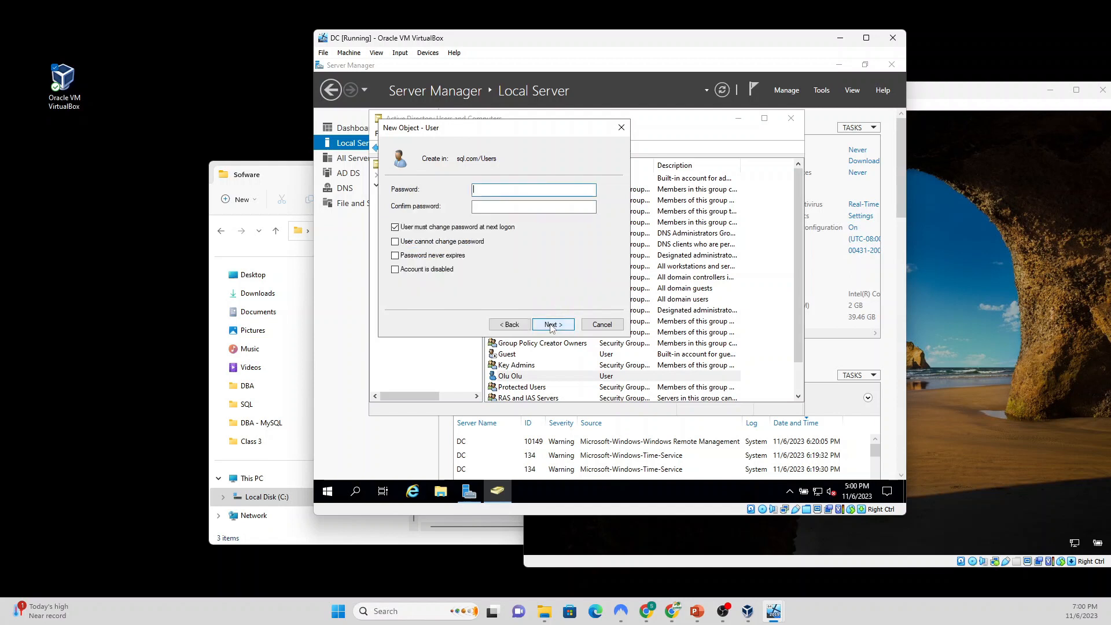
Step: Give SQL Admin a confirmed password that never expires, with no forced change, and create it
left_click(509, 325)
left_click(550, 325)
type("•••••")
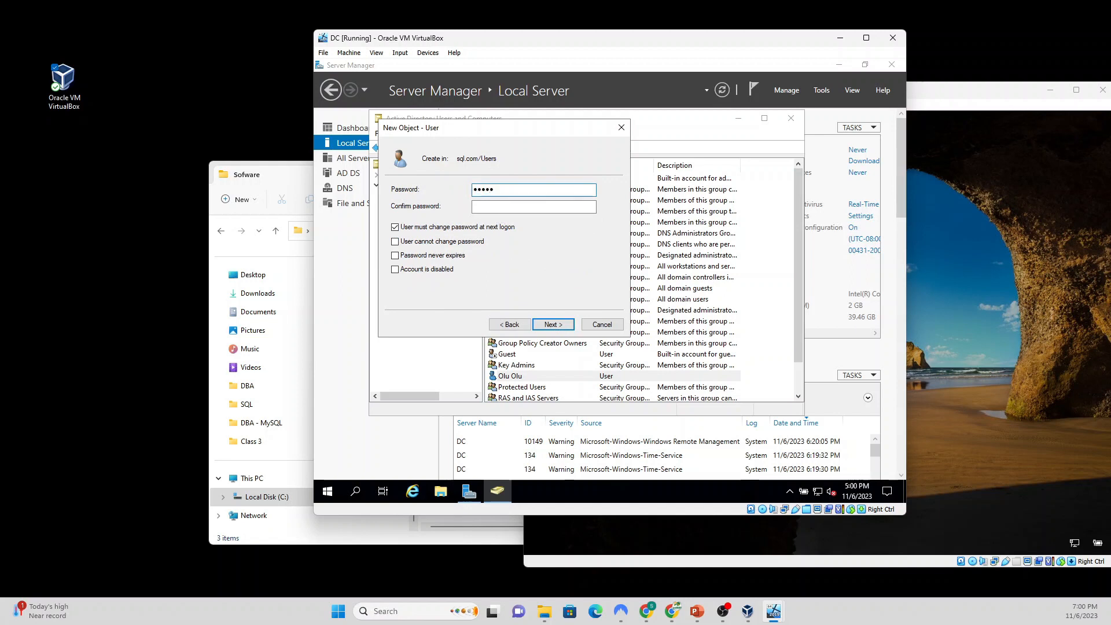
type("•••••")
left_click(539, 207)
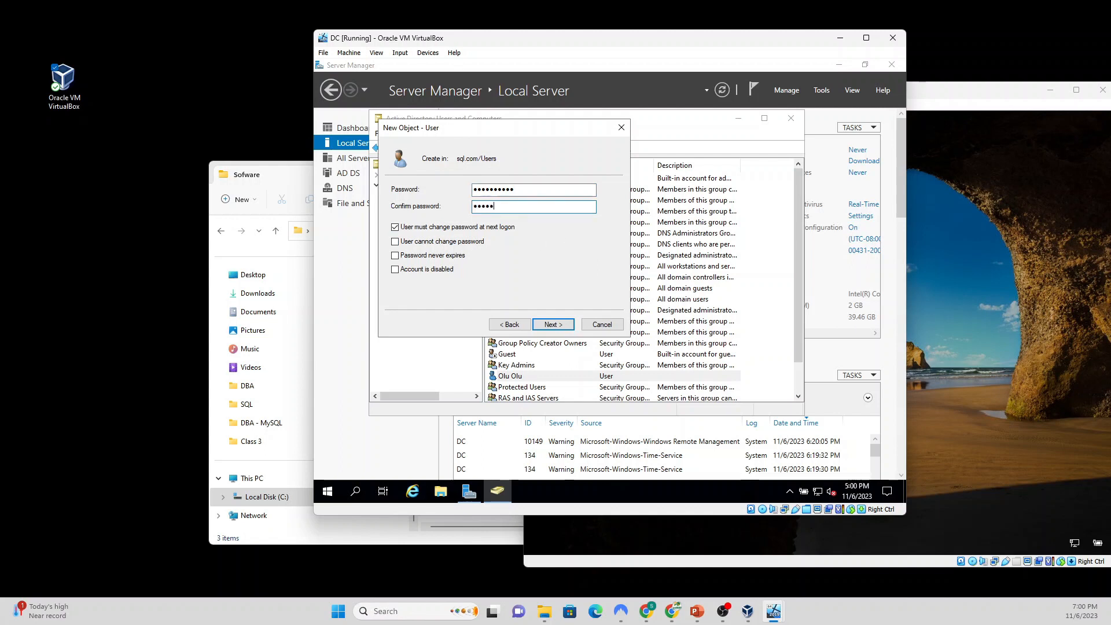
type("••••••••")
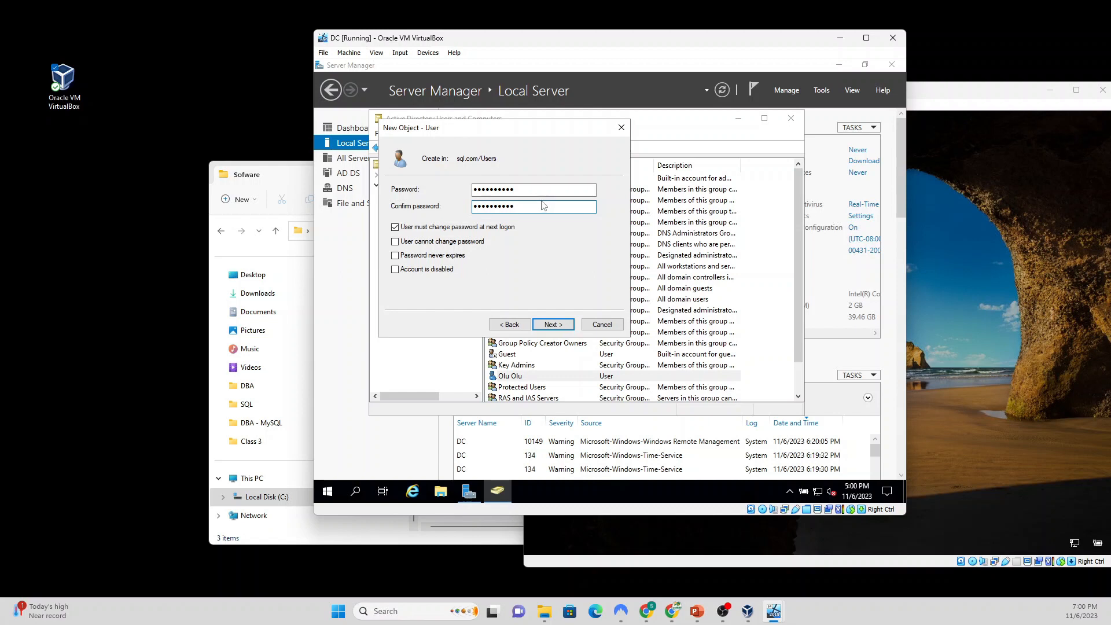
left_click(394, 227)
left_click(394, 255)
left_click(553, 324)
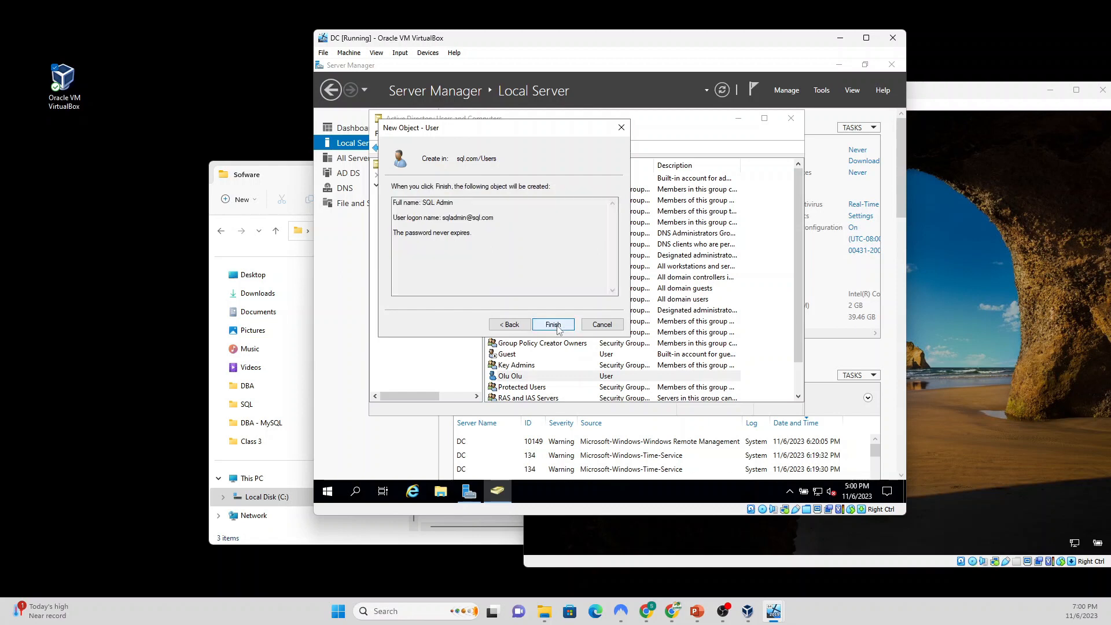
left_click(553, 324)
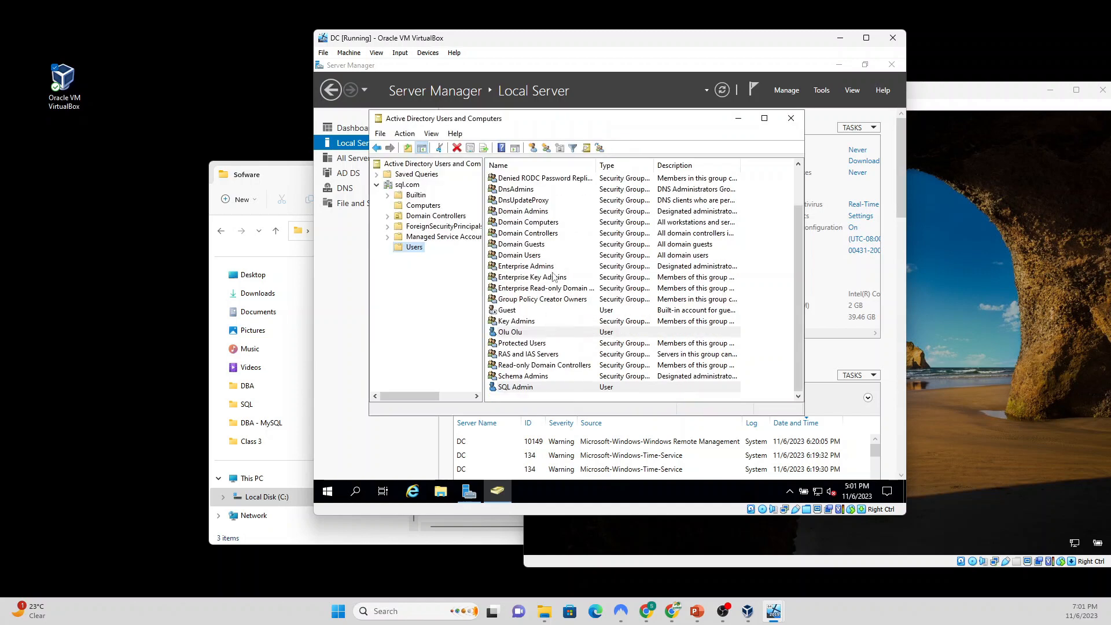
Step: Add the first new user to the Administrators group via Member Of and apply the change
double_click(511, 332)
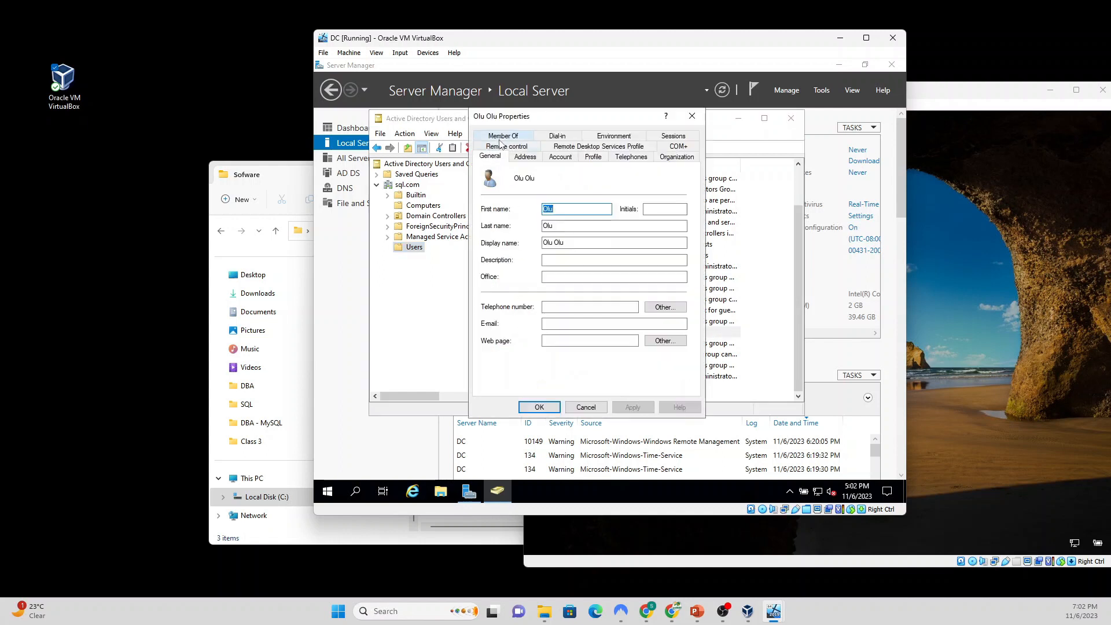
left_click(503, 136)
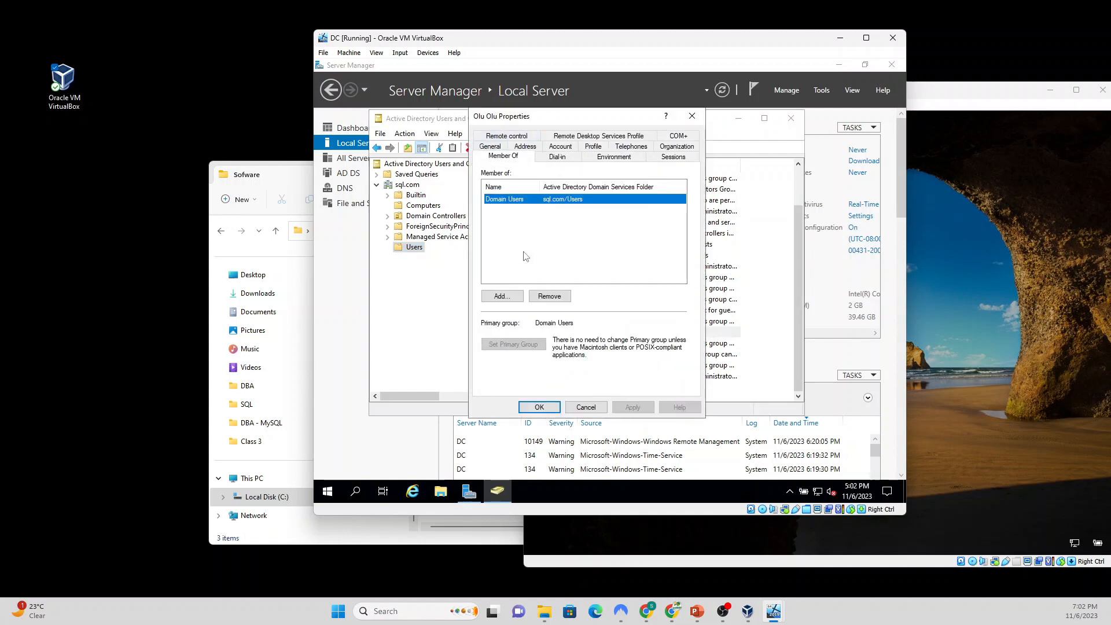
left_click(502, 296)
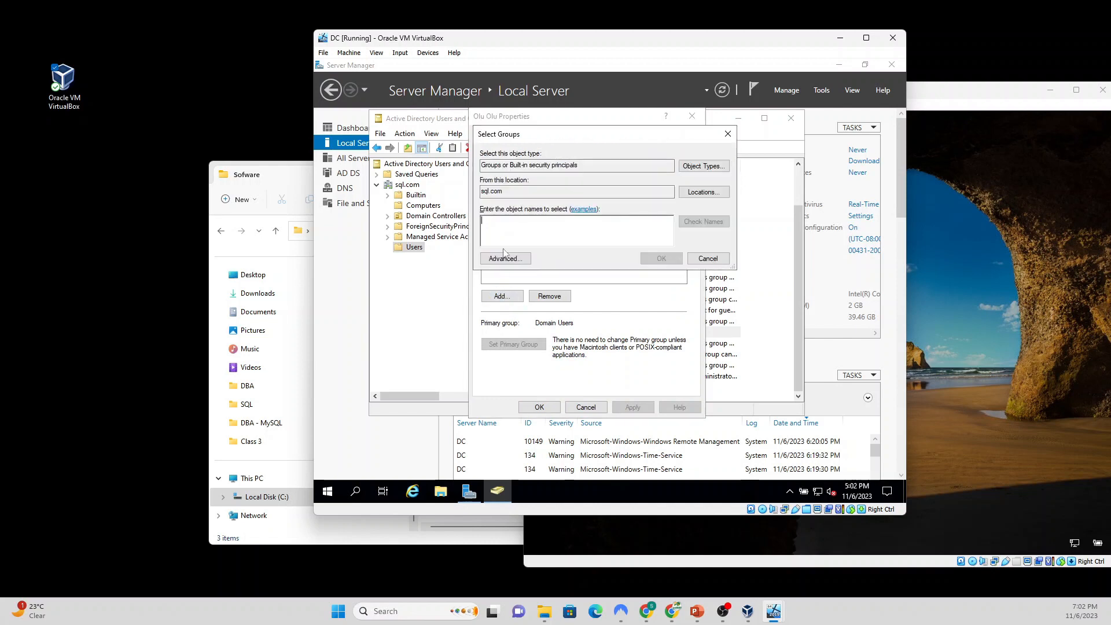
type("admin")
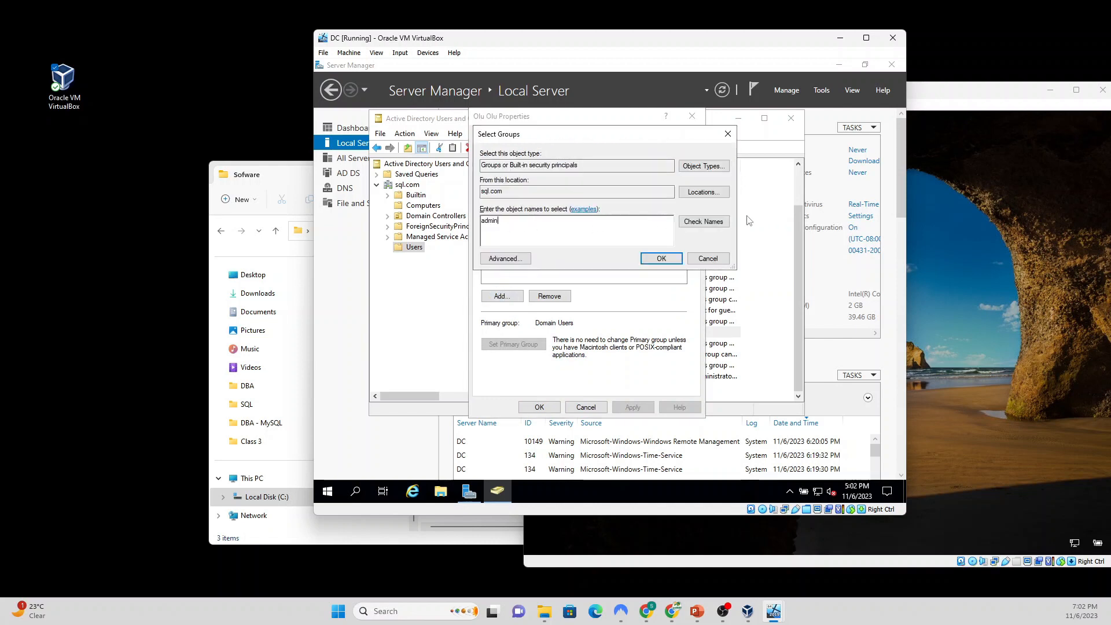
left_click(705, 223)
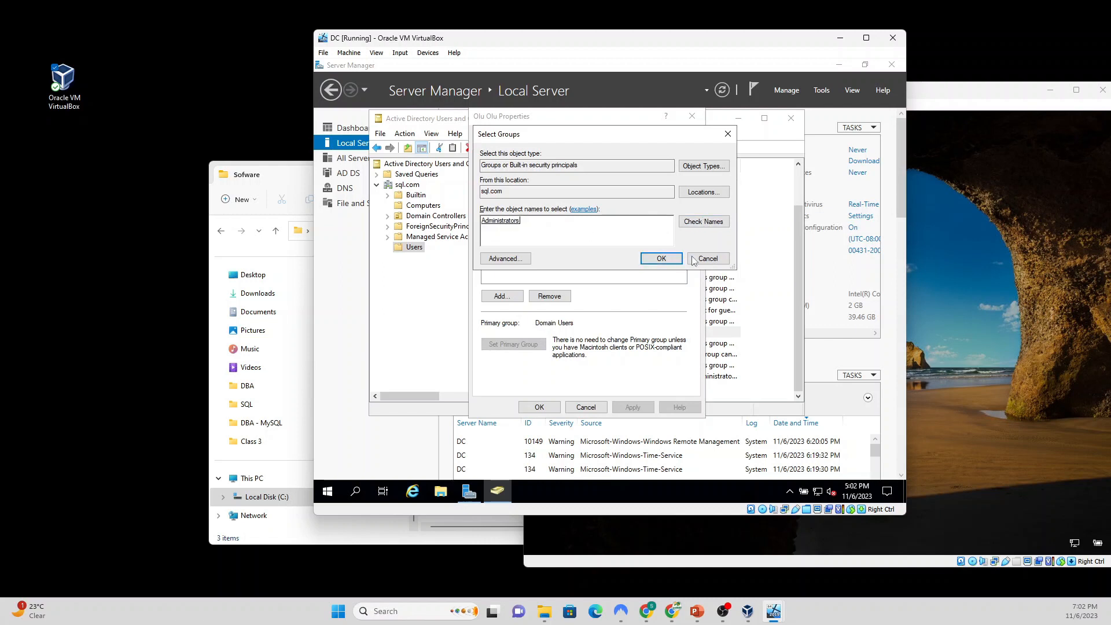
left_click(662, 259)
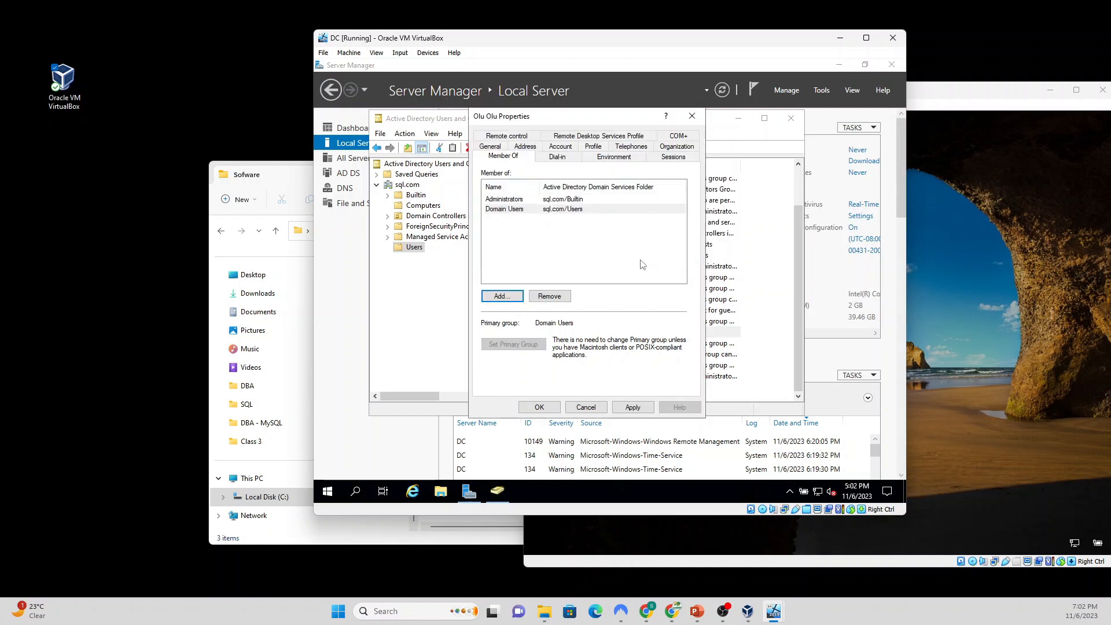
left_click(633, 407)
left_click(539, 407)
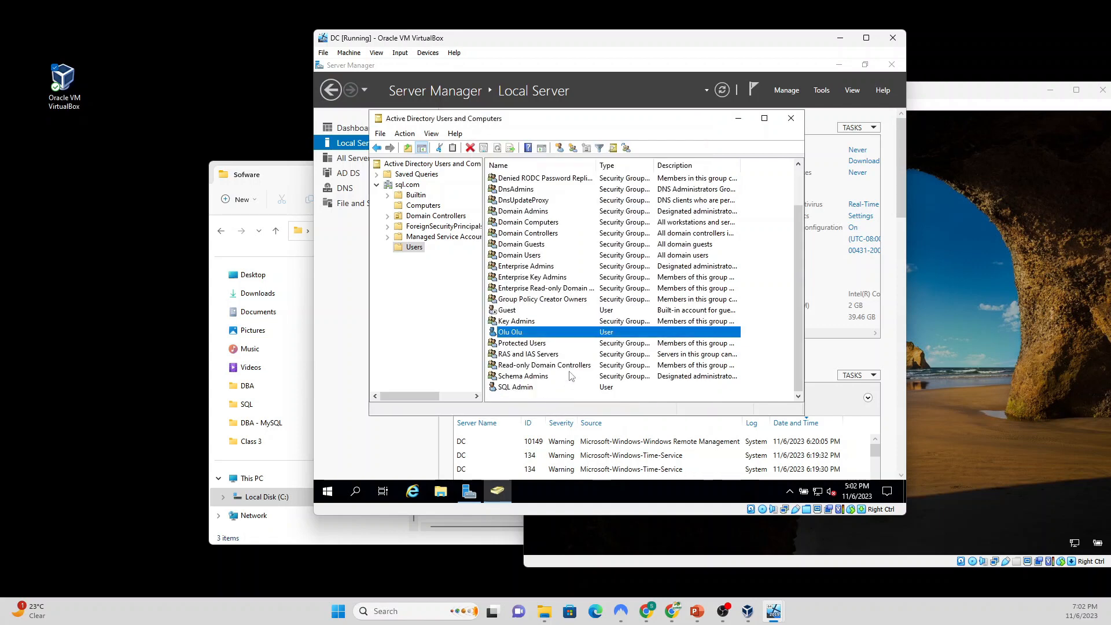
Step: Add SQL Admin to the Administrators group via Member Of and apply the change
double_click(515, 387)
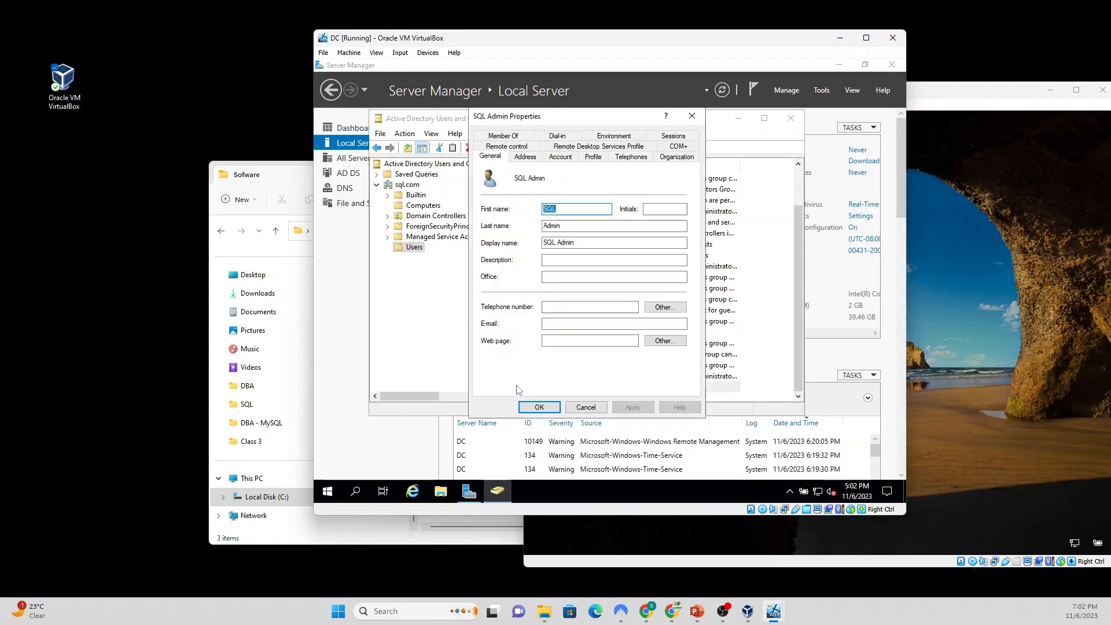
left_click(502, 136)
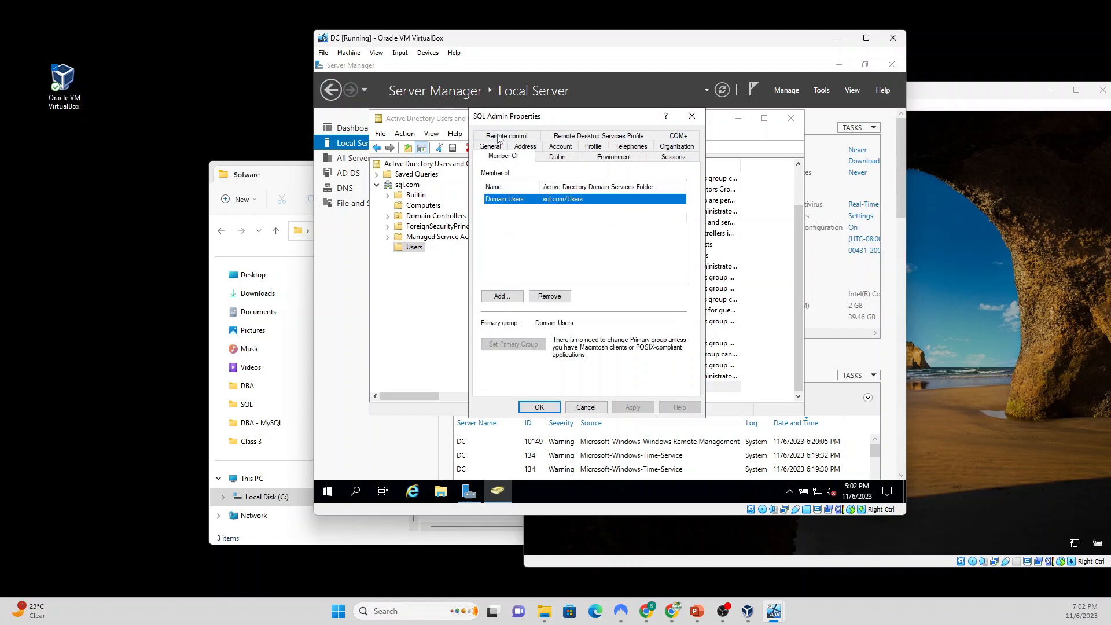
left_click(501, 297)
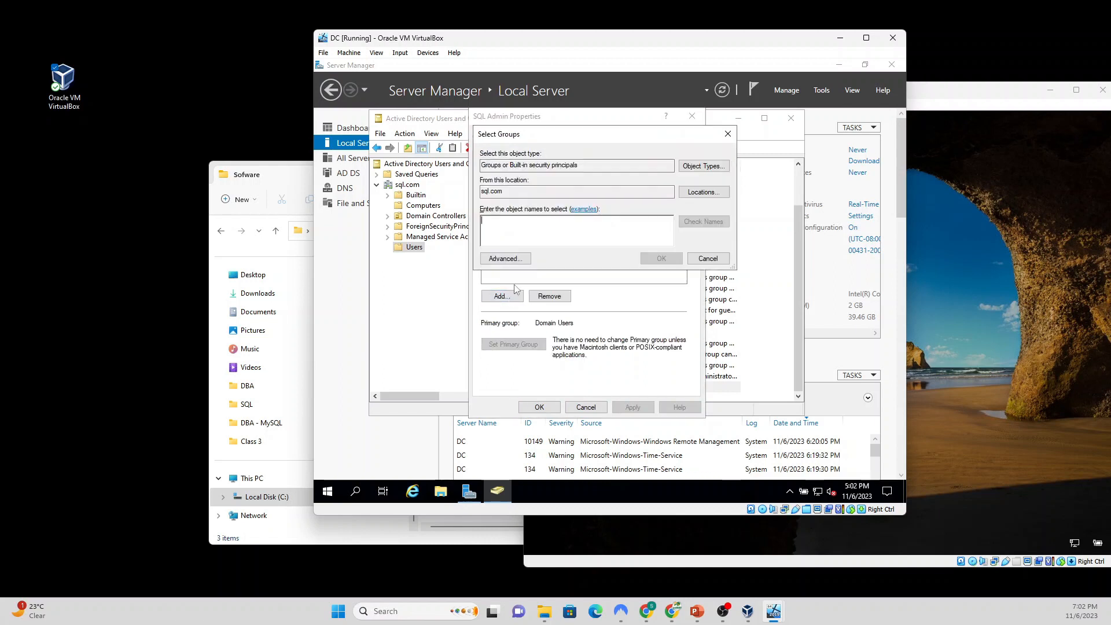
type("adm")
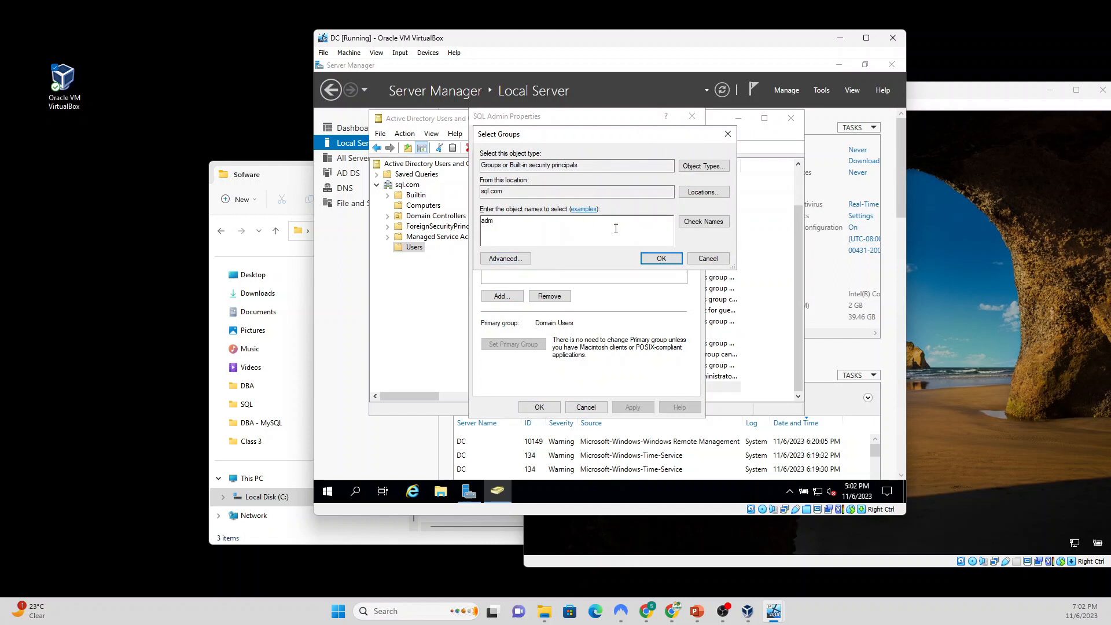
left_click(704, 223)
left_click(647, 259)
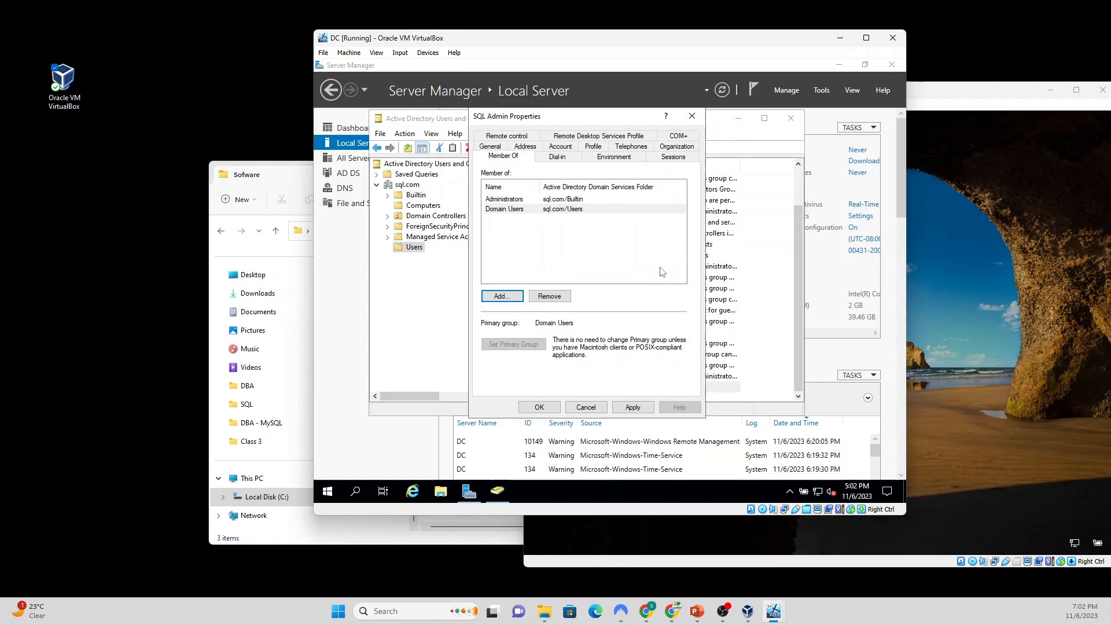
left_click(630, 408)
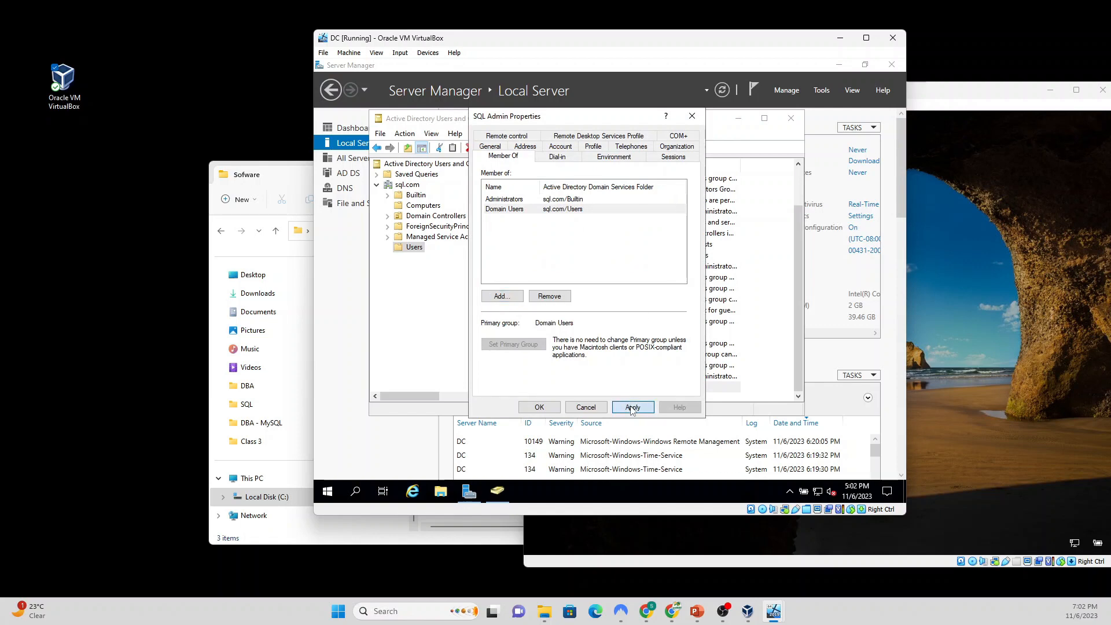
Step: Close SQL Admin's properties and Active Directory Users and Computers, returning to the Server Manager dashboard
left_click(538, 408)
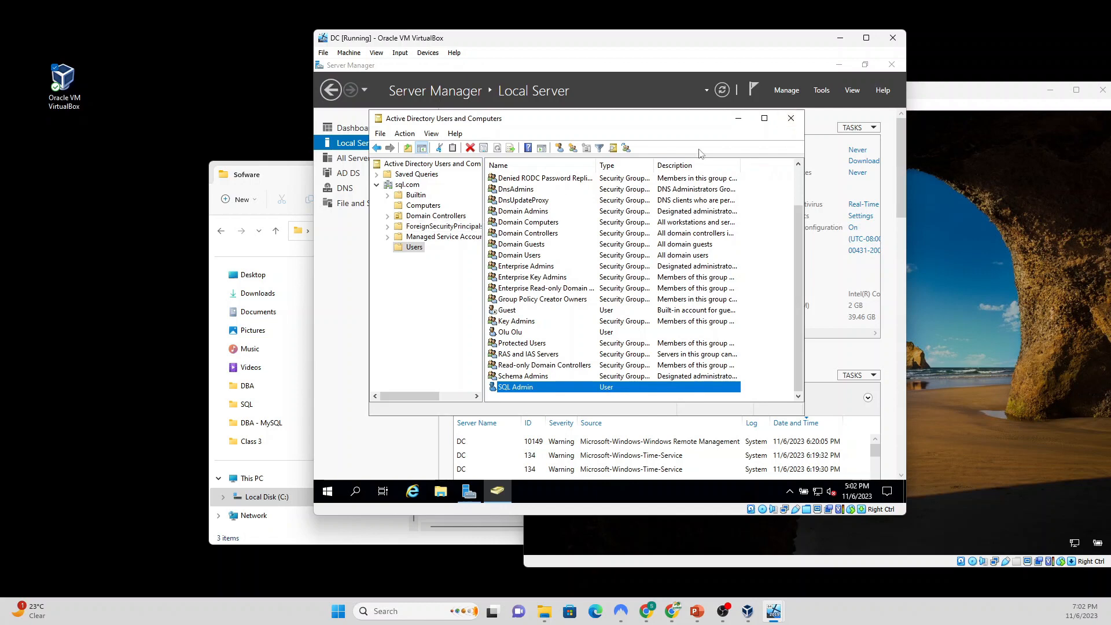
left_click(791, 119)
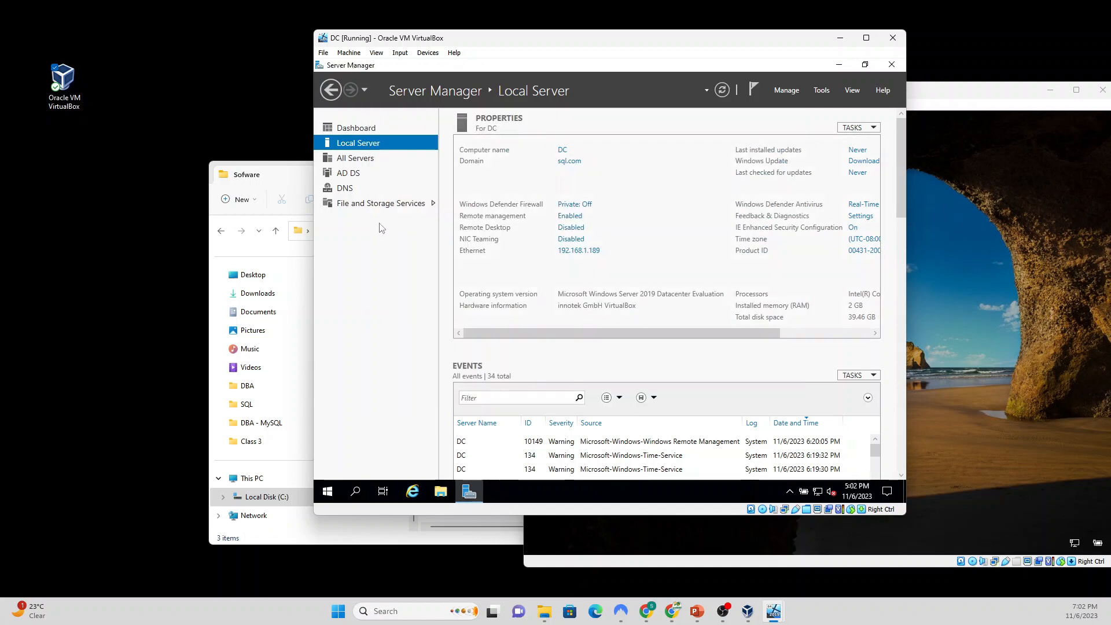
left_click(366, 131)
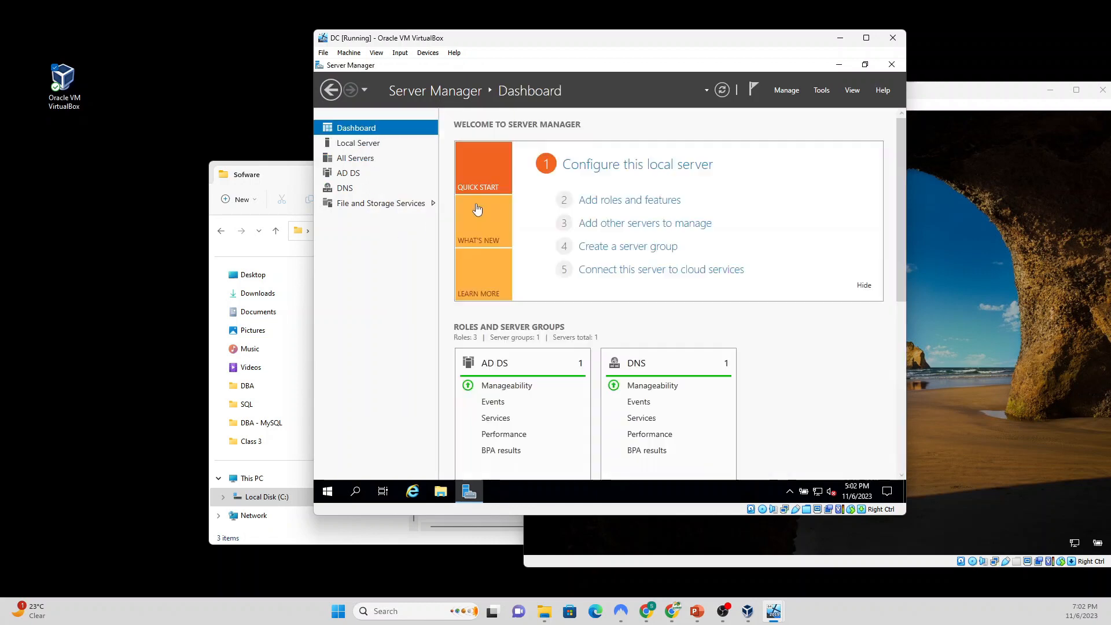